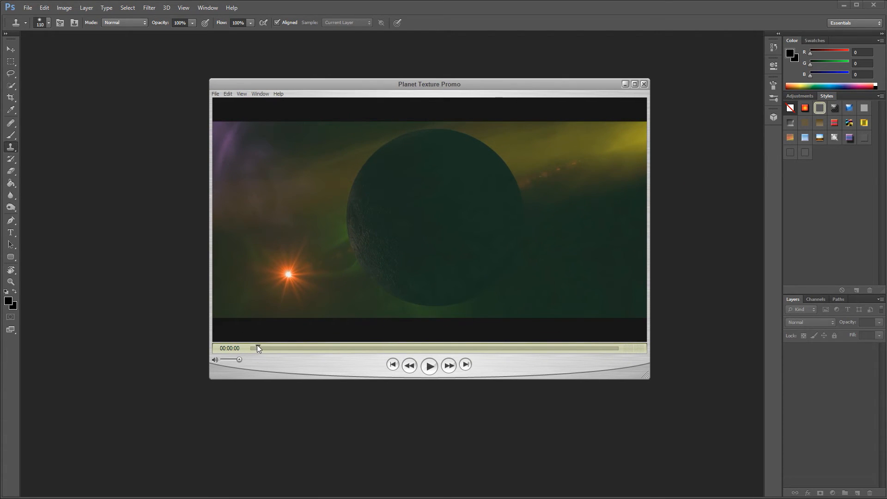
- Skim through the Planet Texture Promo video and close its player
drag(257, 347, 555, 327)
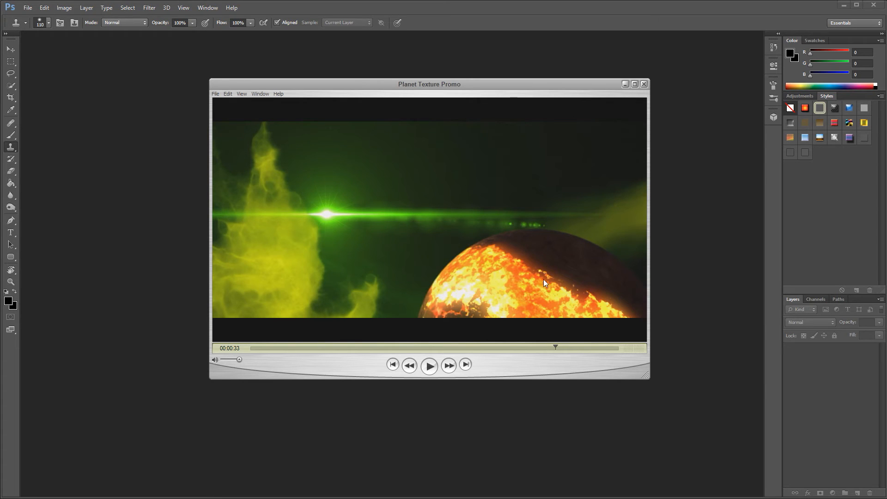
mouse_move(553, 348)
mouse_down()
mouse_move(535, 348)
mouse_move(544, 347)
mouse_up()
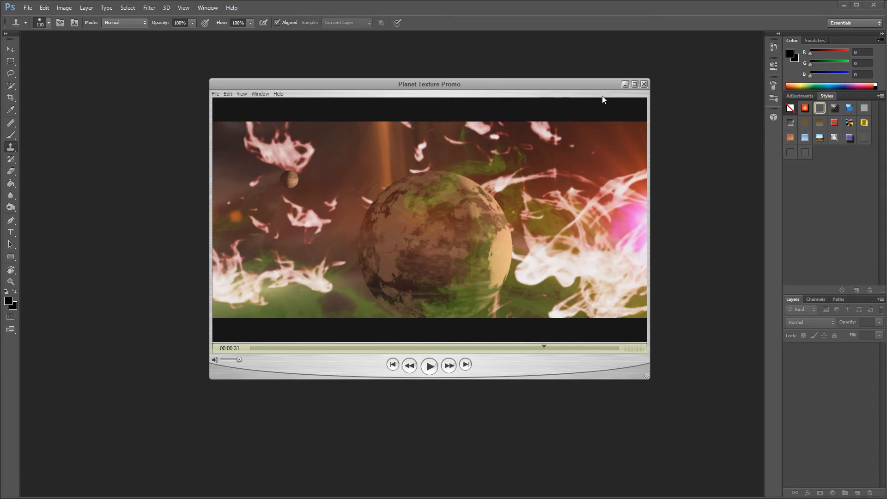
click(643, 84)
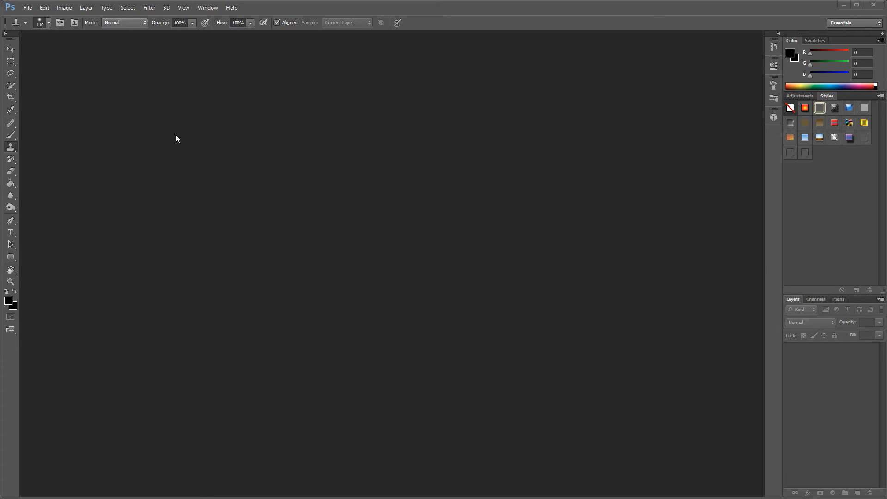
- Create a new 2048 x 1024 pixel document at 200 pixels/inch, RGB 8 bit, with a white background
click(29, 8)
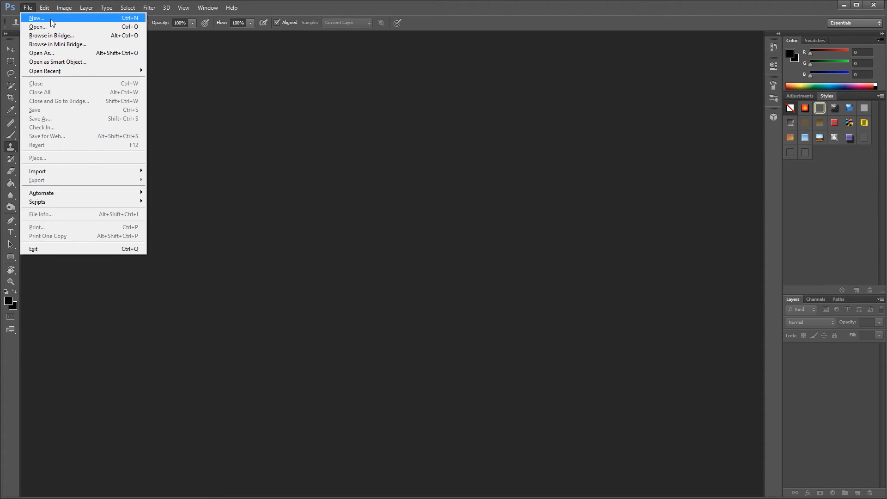
click(51, 19)
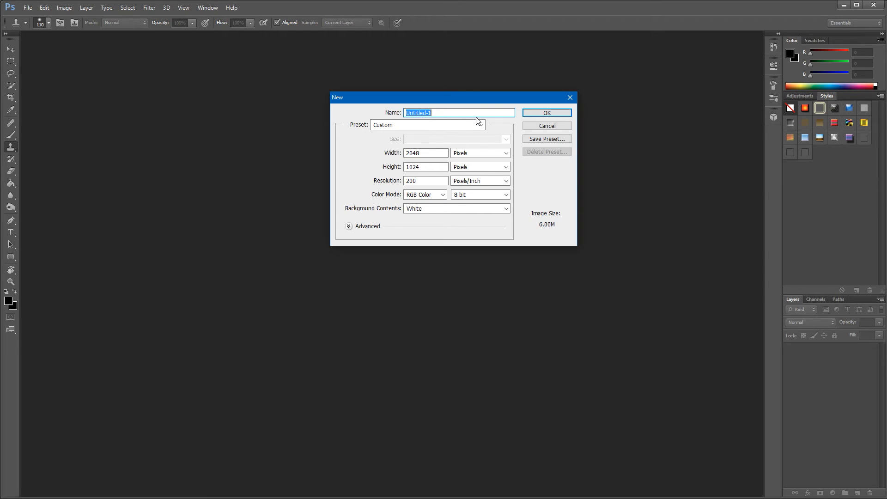
click(546, 113)
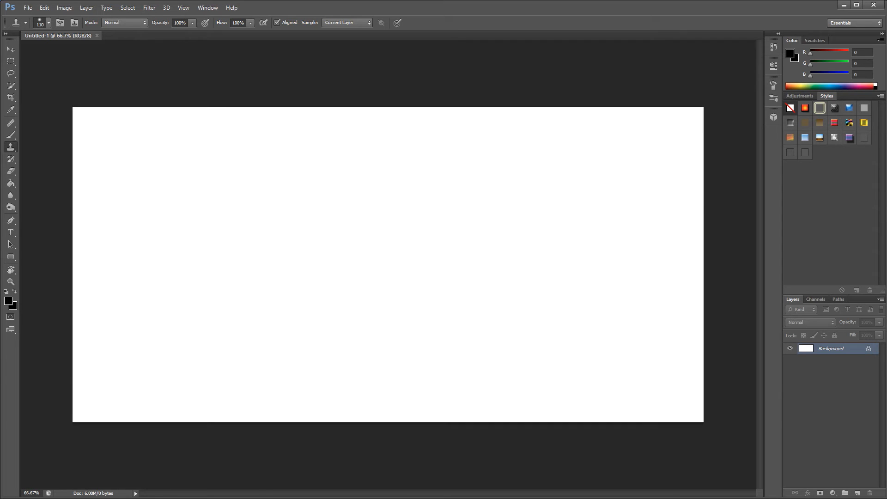
- Place the five concrete texture images into the document as separate layers at their default size
drag(880, 151, 383, 252)
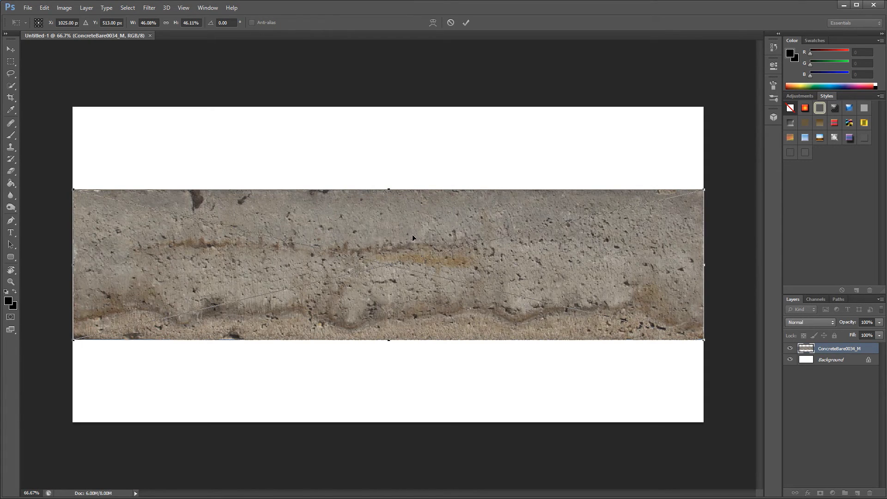
key(Return)
key(Return)
key(Return)
key(Return)
key(Return)
key(s)
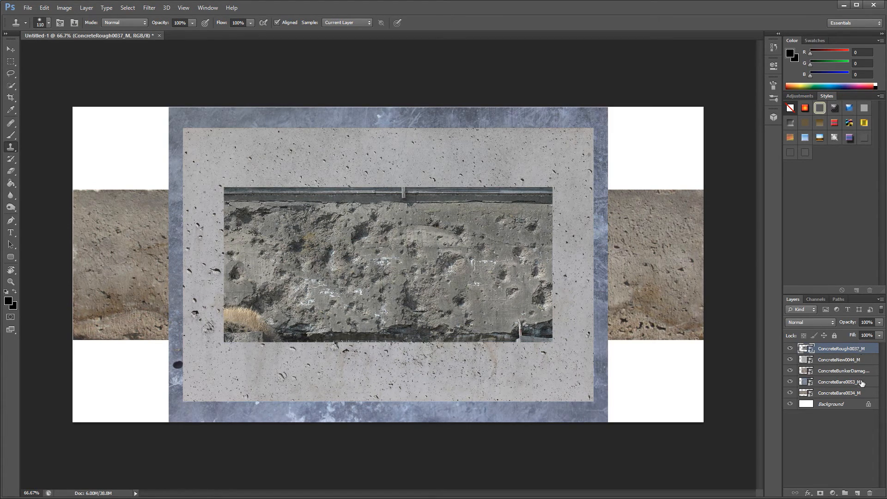
- Rasterize all five concrete texture layers and deselect them
shift+click(838, 395)
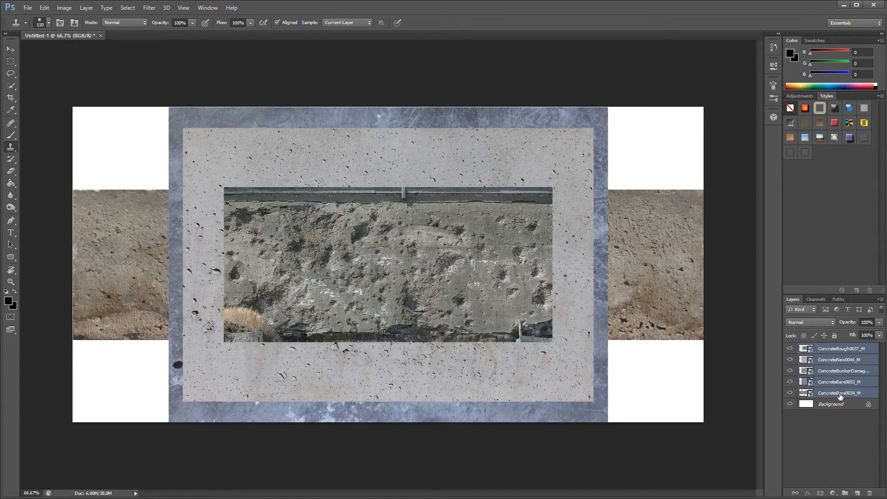
right_click(839, 365)
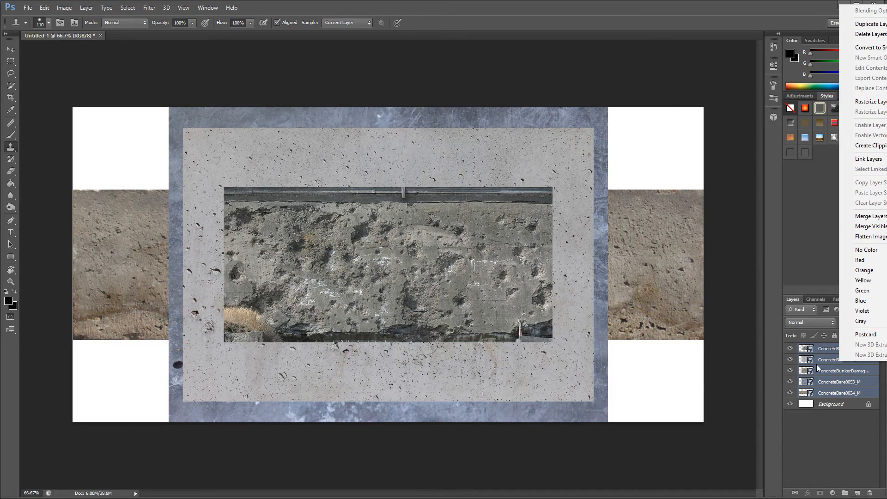
click(861, 106)
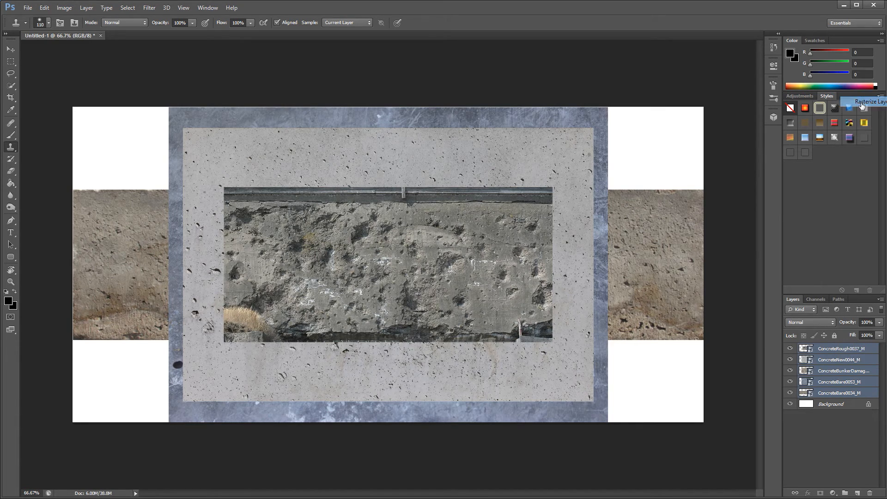
click(830, 445)
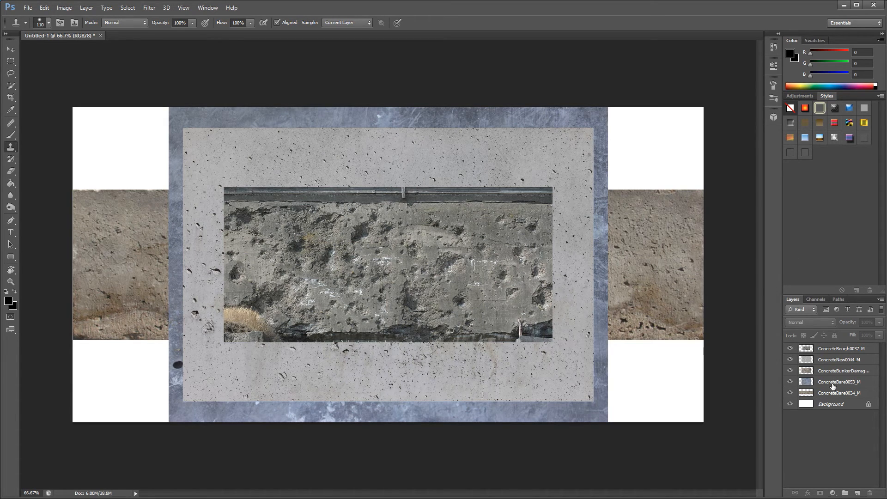
- Move the ConcreteBare0053_M layer directly above the Background and hide the four other concrete layers
drag(847, 383, 826, 397)
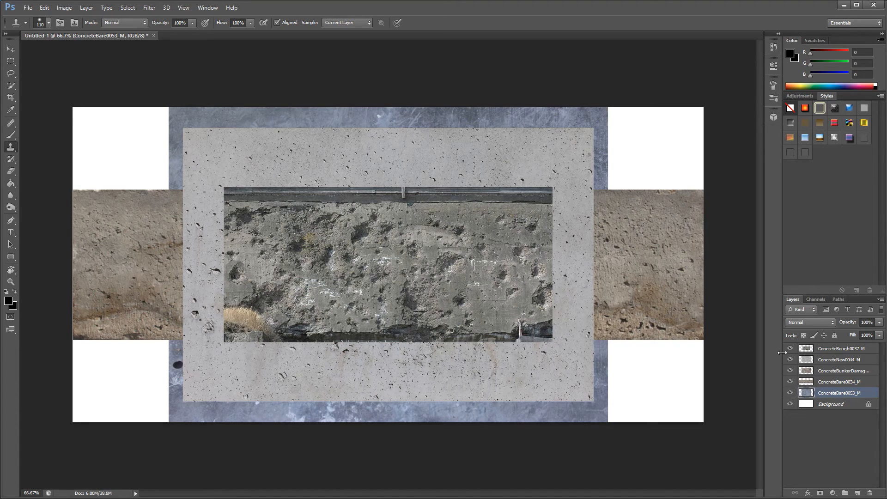
drag(790, 349, 789, 383)
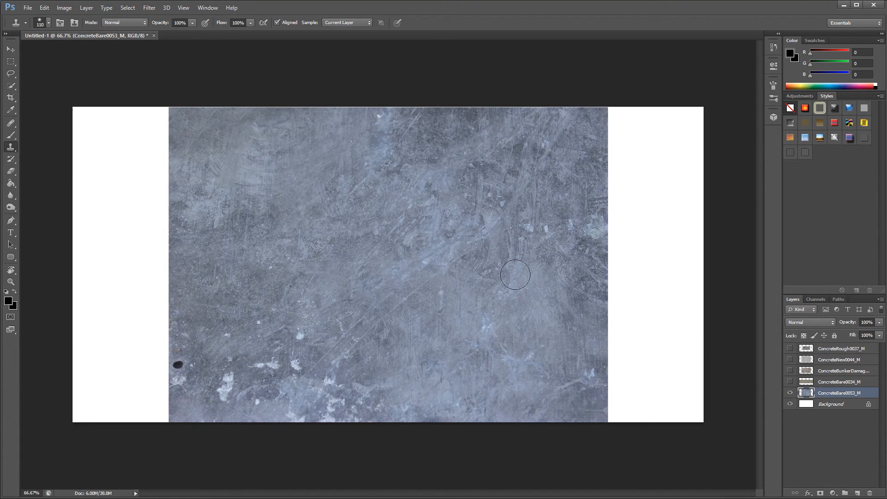
- Scale the ConcreteBare0053_M texture to about 59% and fit it into the canvas's upper-right corner
key(ctrl+t)
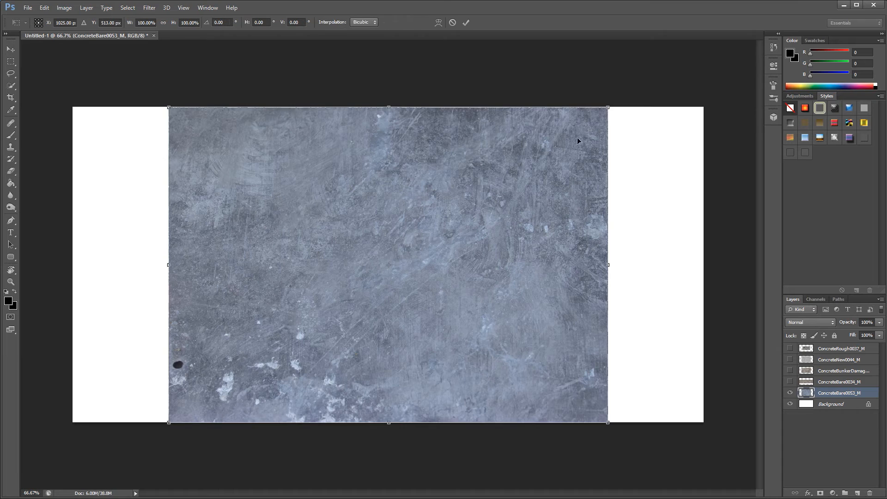
drag(608, 109, 480, 223)
drag(386, 287, 619, 189)
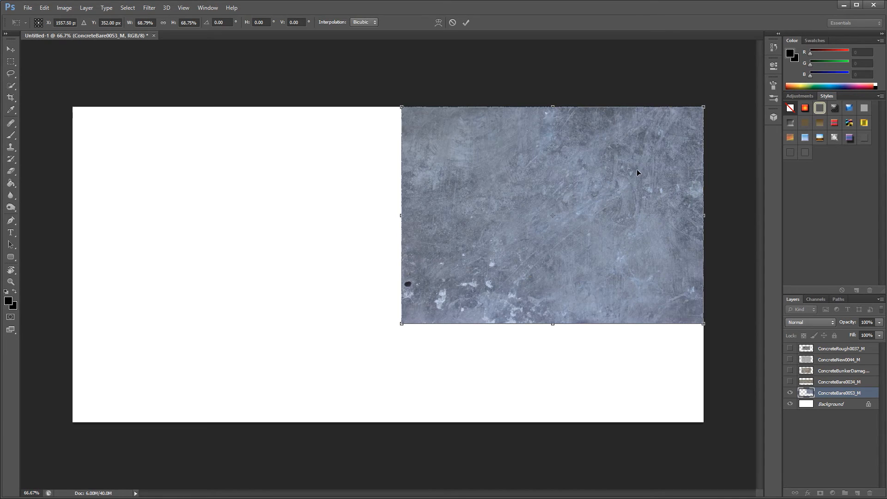
drag(696, 112, 658, 139)
drag(608, 183, 644, 157)
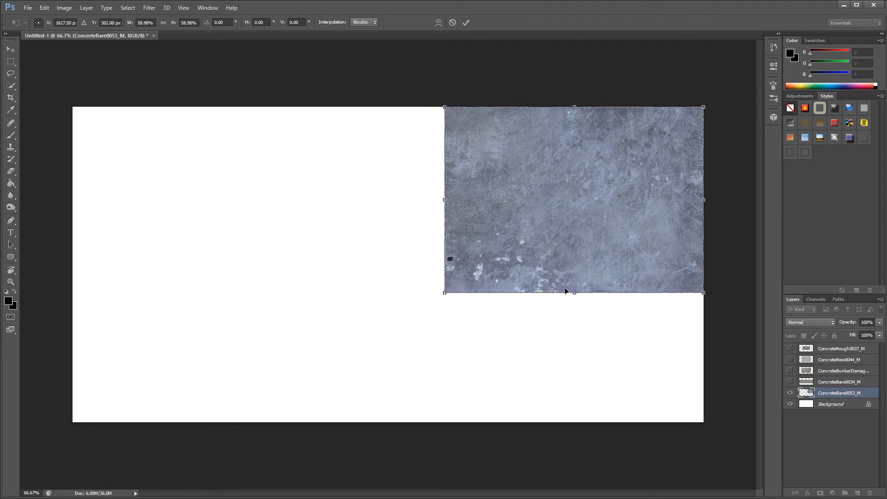
key(Return)
key(s)
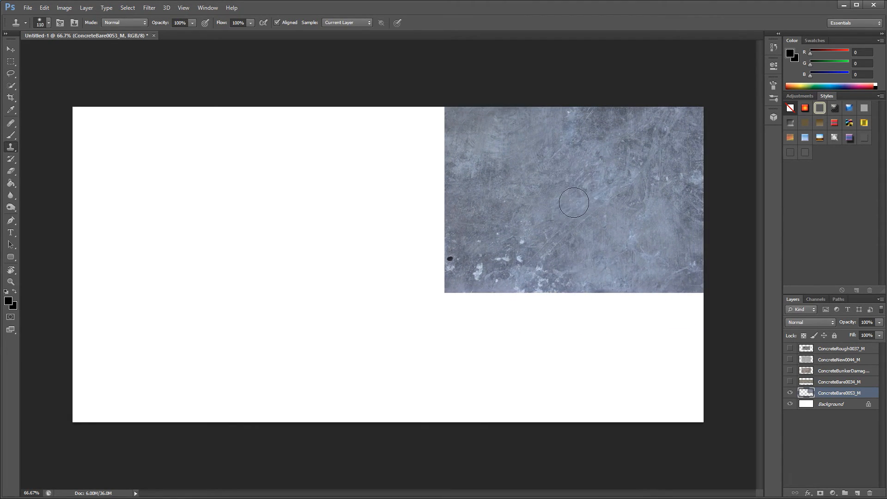
- Duplicate the blue concrete texture, rotate the copy counterclockwise and place it in the canvas's upper-left corner
key(ctrl+j)
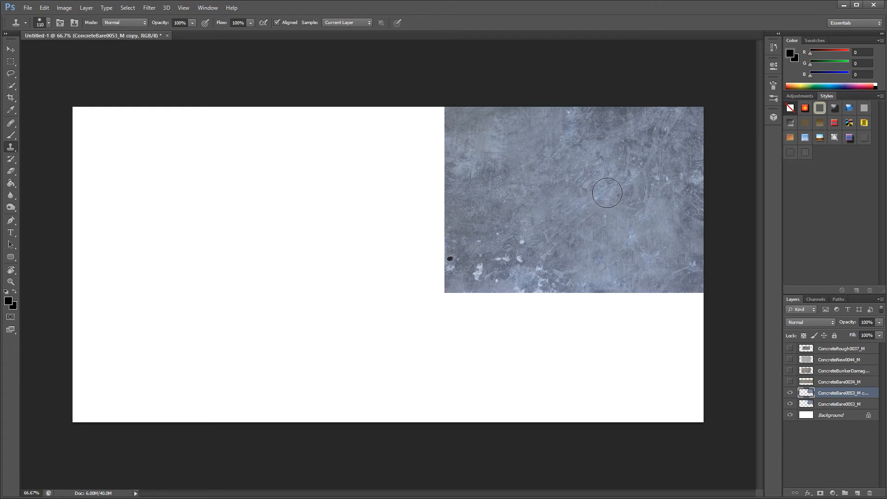
key(v)
mouse_move(617, 184)
mouse_down()
mouse_move(398, 253)
mouse_move(327, 238)
mouse_up()
key(ctrl+t)
drag(427, 175, 194, 115)
key(Return)
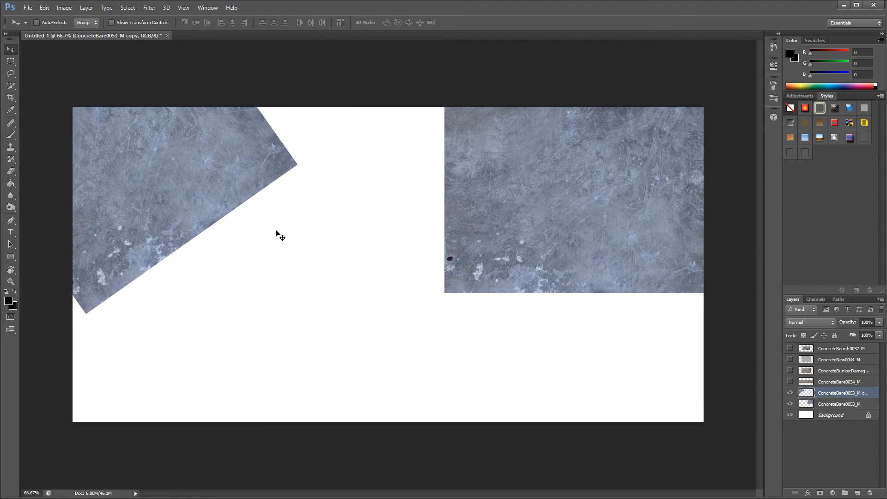
- Duplicate the rotated texture twice, spreading the copies across the middle of the canvas
key(ctrl+j)
drag(205, 169, 393, 159)
key(ctrl+j)
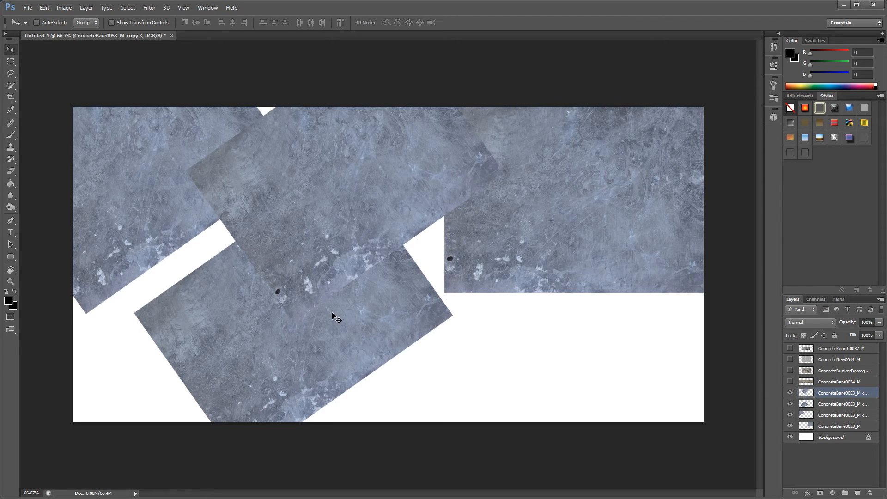
- Scale the newest texture copy to about 57% and place it in the canvas's lower-right corner
key(ctrl+t)
drag(459, 247, 628, 300)
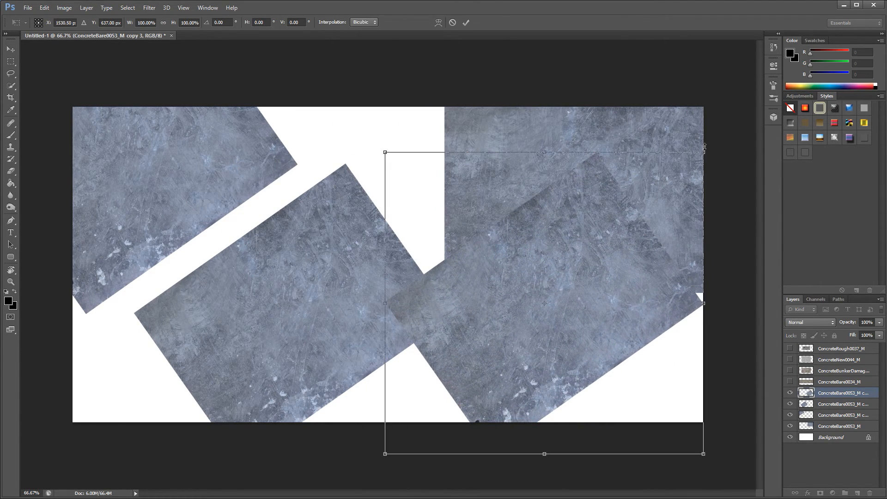
drag(701, 153, 562, 286)
drag(490, 342, 688, 350)
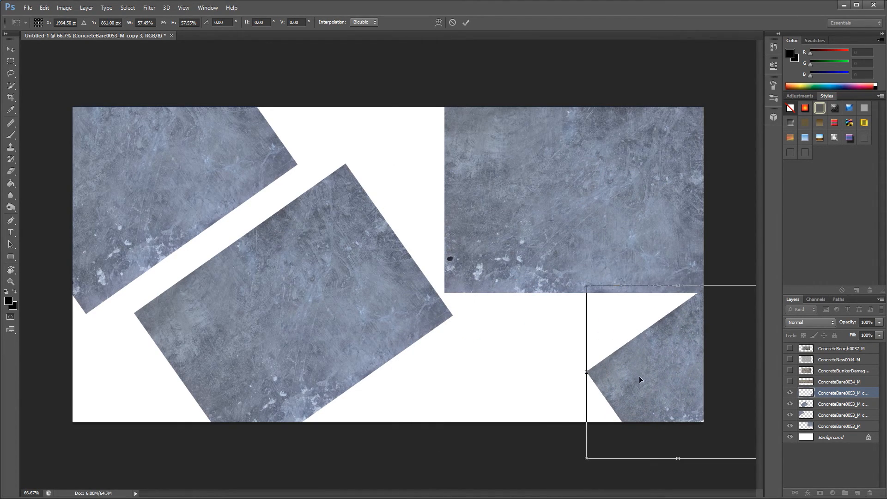
key(Return)
- Cover most of the remaining white canvas with duplicates of the small rotated texture piece
key(ctrl+j)
drag(687, 368, 567, 362)
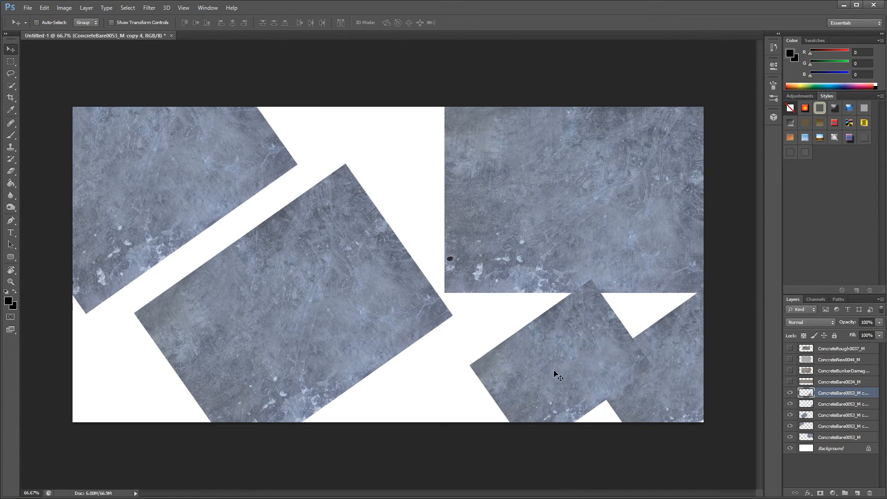
key(ctrl+j)
drag(568, 362, 301, 194)
key(ctrl+j)
key(ctrl+j)
key(ctrl+j)
key(ctrl+j)
drag(267, 195, 423, 248)
drag(394, 413, 387, 433)
key(ctrl+j)
drag(392, 409, 473, 332)
- Merge all ConcreteBare0053_M copies into a single layer
scroll(832, 470, down, 5)
click(831, 470)
scroll(832, 466, up, 3)
shift+click(836, 372)
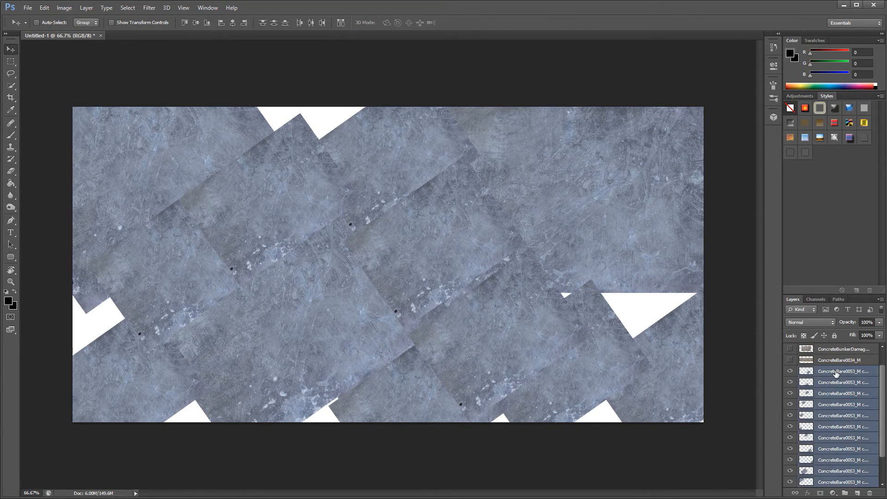
right_click(837, 417)
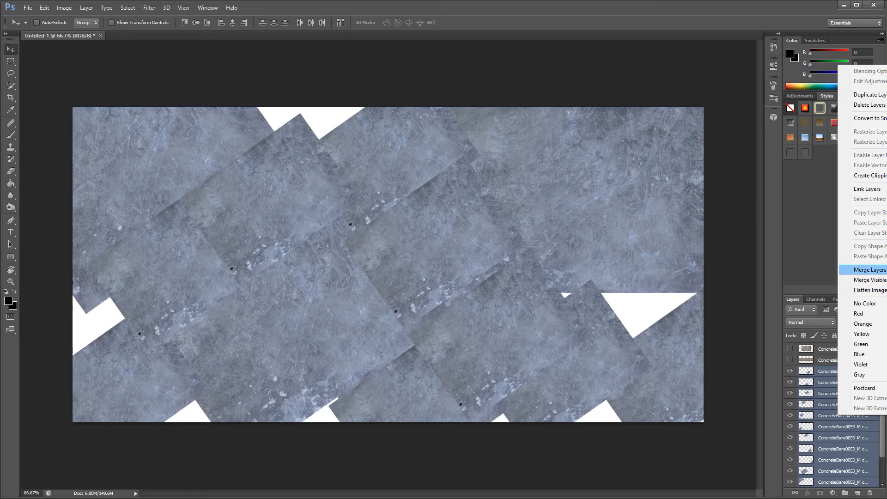
click(867, 271)
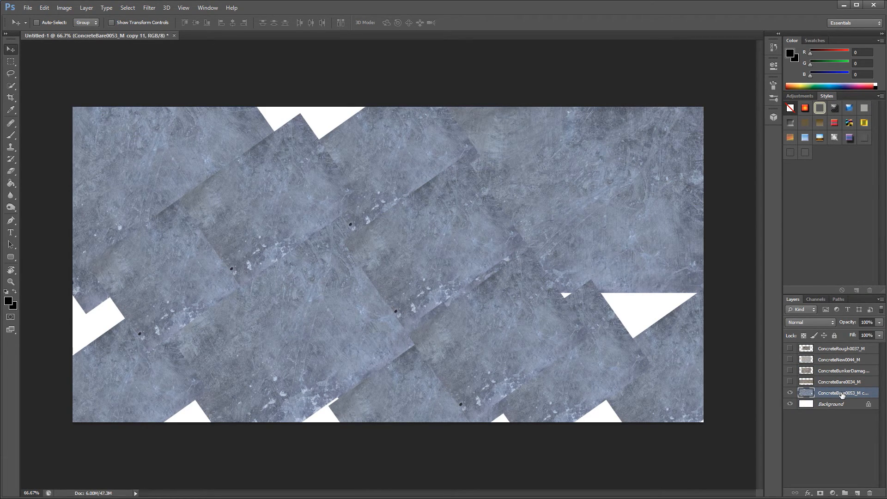
- Use the Clone Stamp to cover the white gap and seams along the merged texture's left edge
mouse_move(640, 211)
mouse_down()
mouse_move(414, 291)
mouse_move(505, 368)
mouse_move(625, 214)
mouse_move(604, 254)
mouse_move(641, 211)
mouse_up()
key(s)
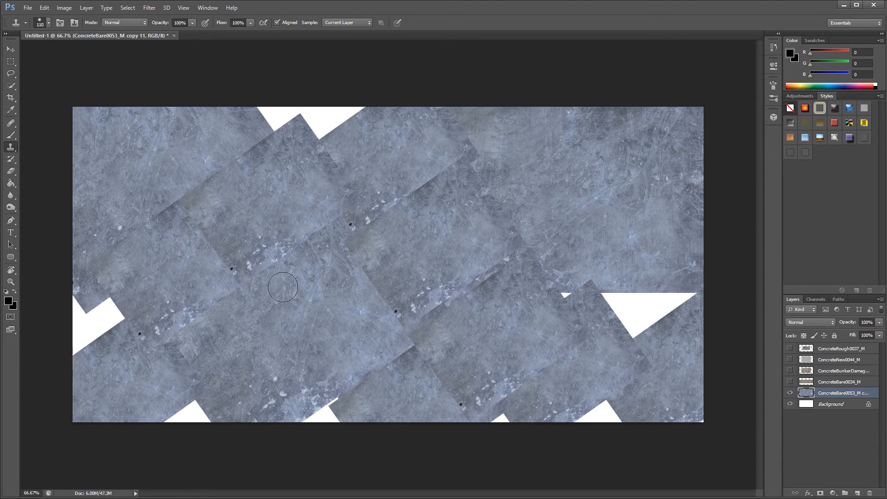
alt+click(154, 258)
click(108, 314)
mouse_move(108, 315)
mouse_down()
mouse_move(73, 294)
mouse_move(89, 303)
mouse_move(76, 345)
mouse_move(75, 317)
mouse_up()
alt+click(188, 259)
drag(146, 207, 116, 243)
- Clone clean texture over the white gaps at the top edge and the seams across the left half and centre
alt+click(289, 192)
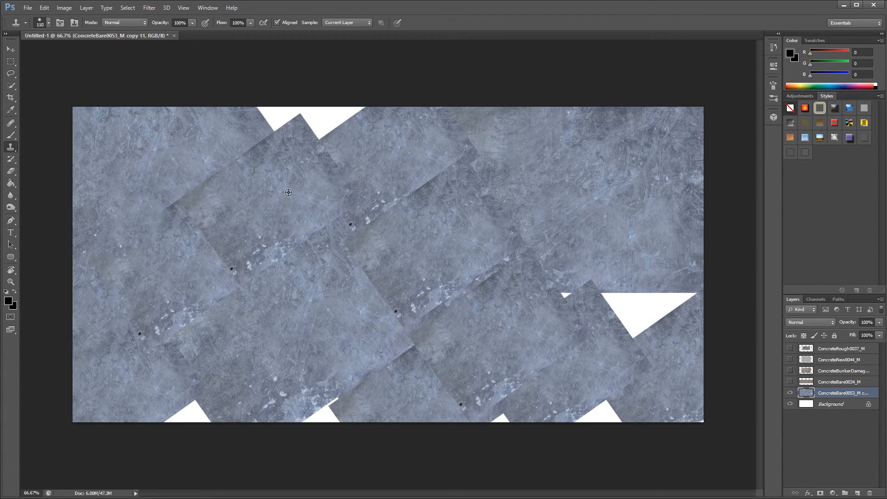
mouse_move(267, 122)
mouse_down()
mouse_move(265, 113)
mouse_move(208, 165)
mouse_move(214, 180)
mouse_move(204, 199)
mouse_up()
alt+click(293, 184)
alt+click(307, 208)
click(206, 343)
drag(231, 294, 189, 318)
alt+click(350, 335)
mouse_move(424, 325)
mouse_down()
mouse_move(471, 291)
mouse_move(404, 294)
mouse_move(353, 240)
mouse_up()
mouse_move(432, 187)
mouse_down()
mouse_move(369, 223)
mouse_move(295, 236)
mouse_move(241, 275)
mouse_move(215, 217)
mouse_move(233, 248)
mouse_up()
- Clone over part of the large white gap near the right edge and the seams right of centre
alt+click(320, 299)
mouse_move(655, 319)
mouse_down()
mouse_move(555, 299)
mouse_move(559, 287)
mouse_move(633, 313)
mouse_move(654, 344)
mouse_move(604, 299)
mouse_up()
alt+click(675, 352)
alt+click(584, 341)
drag(557, 297, 563, 286)
alt+click(500, 295)
mouse_move(458, 138)
mouse_down()
mouse_move(471, 167)
mouse_move(433, 111)
mouse_move(475, 187)
mouse_move(506, 225)
mouse_up()
alt+click(379, 150)
mouse_move(297, 136)
mouse_down()
mouse_move(356, 134)
mouse_move(309, 124)
mouse_move(344, 160)
mouse_move(329, 202)
mouse_move(332, 228)
mouse_up()
mouse_move(363, 379)
mouse_down()
mouse_move(387, 362)
mouse_move(425, 365)
mouse_move(505, 414)
mouse_move(473, 356)
mouse_move(468, 277)
mouse_move(527, 289)
mouse_move(511, 265)
mouse_up()
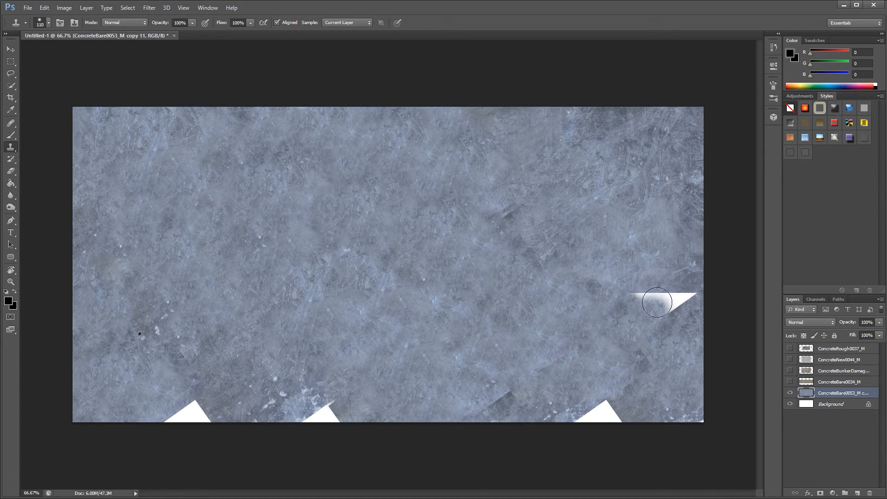
- Clone away the remaining white gaps at the right and bottom edges and break up the light blotches
drag(656, 302, 681, 298)
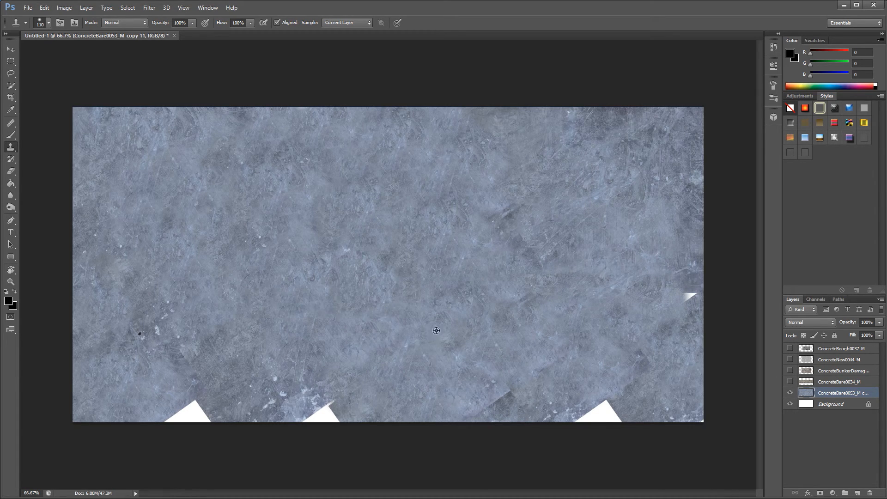
mouse_move(262, 166)
mouse_down()
mouse_move(287, 202)
mouse_move(251, 235)
mouse_move(216, 361)
mouse_move(190, 387)
mouse_move(188, 413)
mouse_move(176, 408)
mouse_move(200, 405)
mouse_move(181, 420)
mouse_move(332, 399)
mouse_move(328, 425)
mouse_up()
mouse_move(494, 371)
mouse_down()
mouse_move(539, 411)
mouse_move(531, 411)
mouse_move(619, 408)
mouse_up()
alt+click(321, 208)
mouse_move(690, 297)
mouse_down()
mouse_move(616, 290)
mouse_move(460, 314)
mouse_up()
alt+click(673, 142)
mouse_move(288, 252)
mouse_down()
mouse_move(307, 243)
mouse_move(279, 300)
mouse_move(240, 263)
mouse_move(244, 283)
mouse_up()
click(303, 220)
mouse_move(322, 219)
mouse_down()
mouse_move(263, 211)
mouse_move(339, 263)
mouse_move(302, 286)
mouse_up()
drag(224, 223, 252, 237)
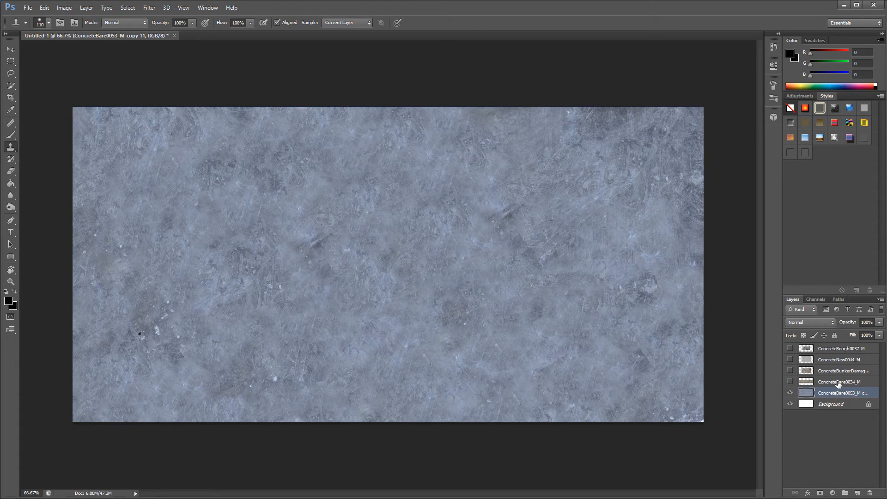
- Show the ConcreteNew0044_M layer and move it directly above the merged blue concrete layer
click(832, 362)
click(789, 360)
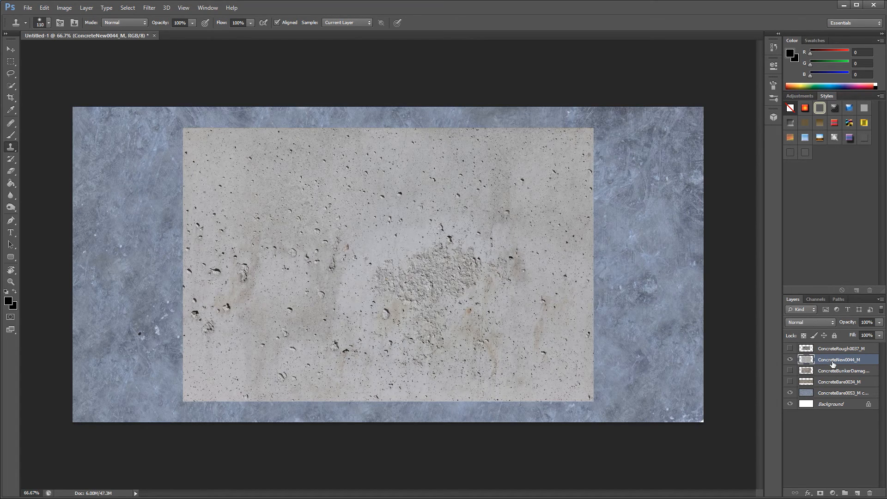
drag(839, 363, 835, 387)
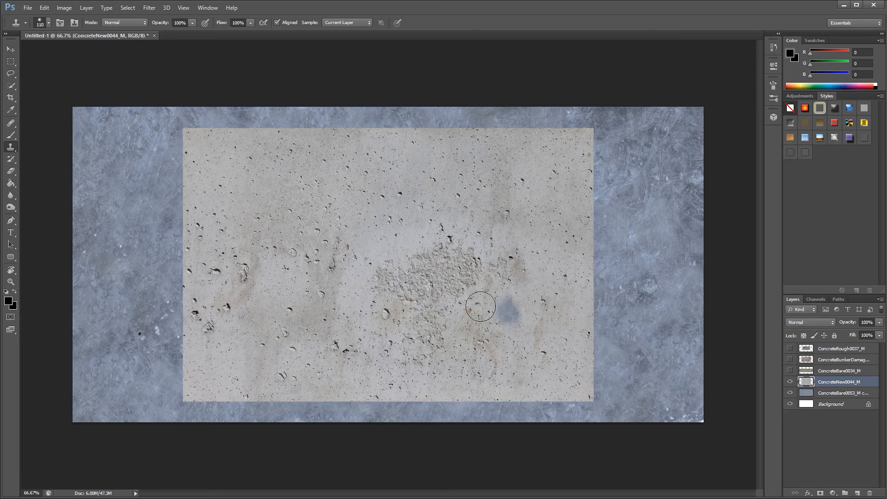
- Convert the ConcreteNew0044_M layer to greyscale with a Black & White adjustment using the Default preset
click(89, 9)
mouse_move(64, 8)
mouse_move(81, 33)
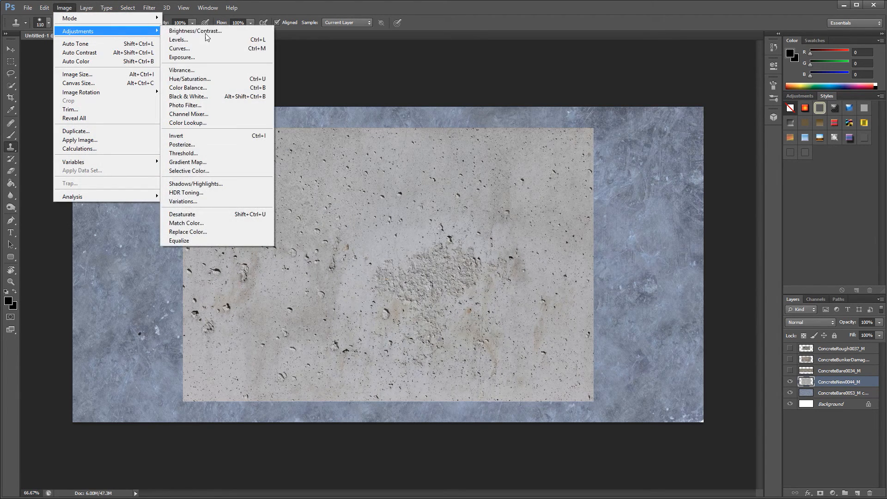
click(190, 96)
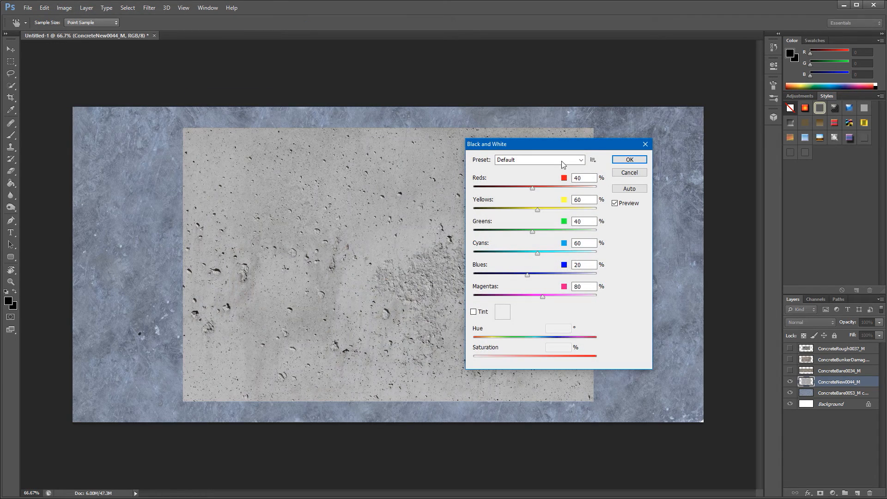
click(634, 164)
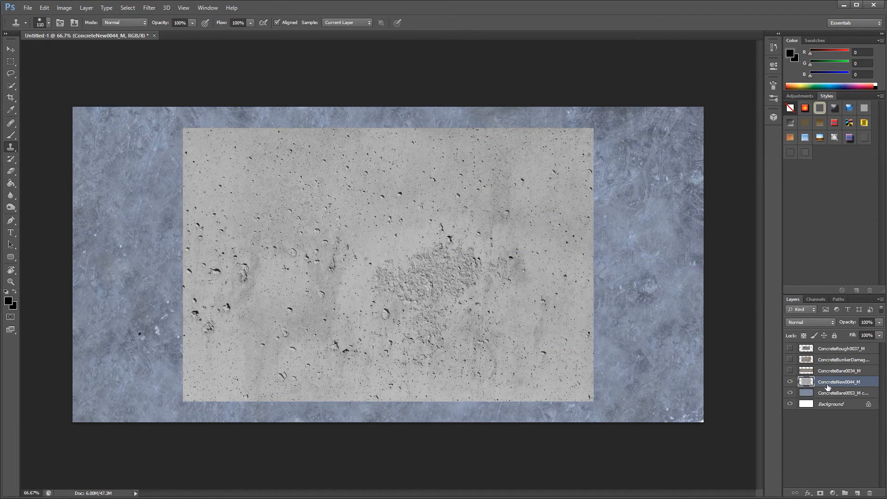
- Try the Color Burn blend mode on the ConcreteNew0044_M layer and return it to Normal
click(816, 322)
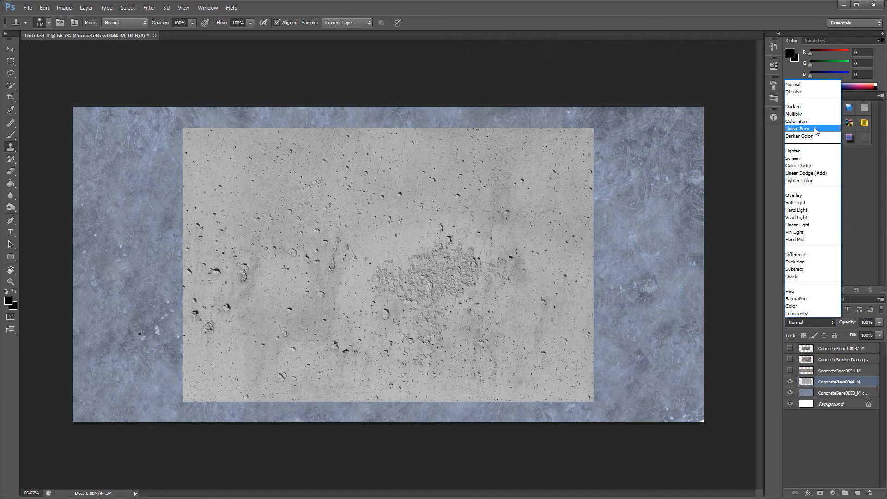
click(803, 121)
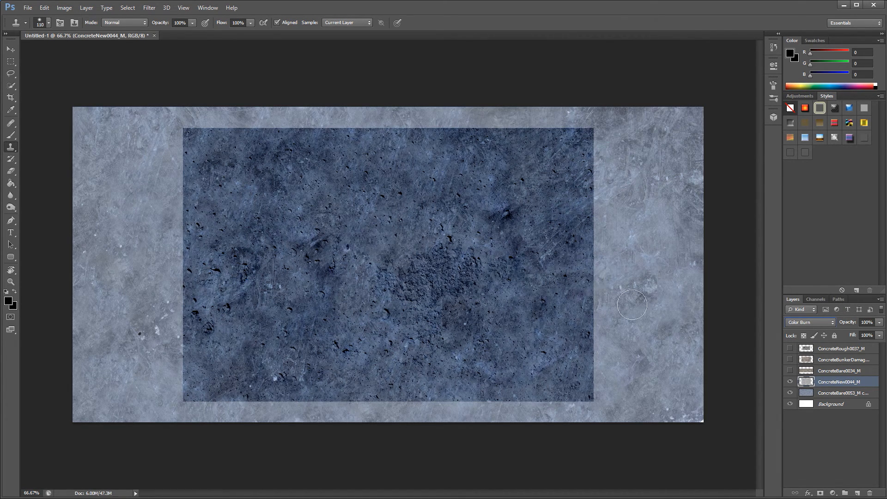
click(817, 326)
click(813, 89)
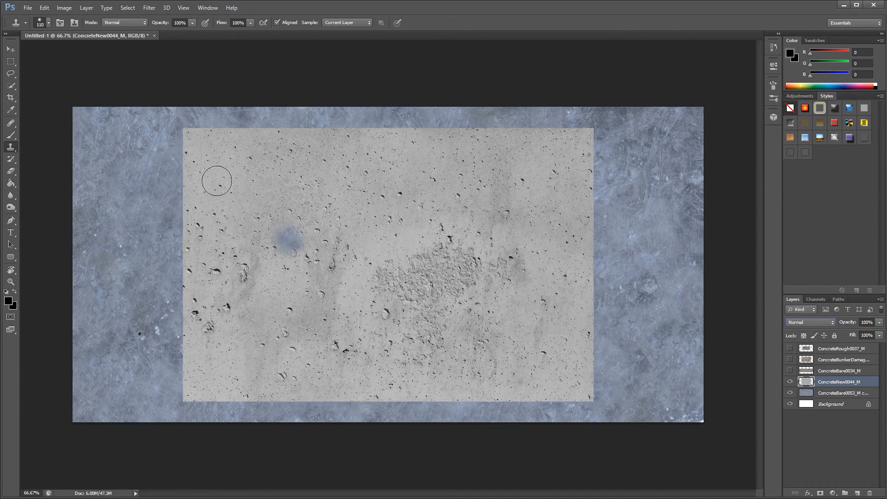
- Move the grey concrete to the canvas's upper-right corner and place a copy scaled to about 47% in the upper-left corner
click(11, 50)
mouse_move(274, 243)
mouse_down()
mouse_move(353, 232)
mouse_move(389, 208)
mouse_move(377, 220)
mouse_move(386, 220)
mouse_up()
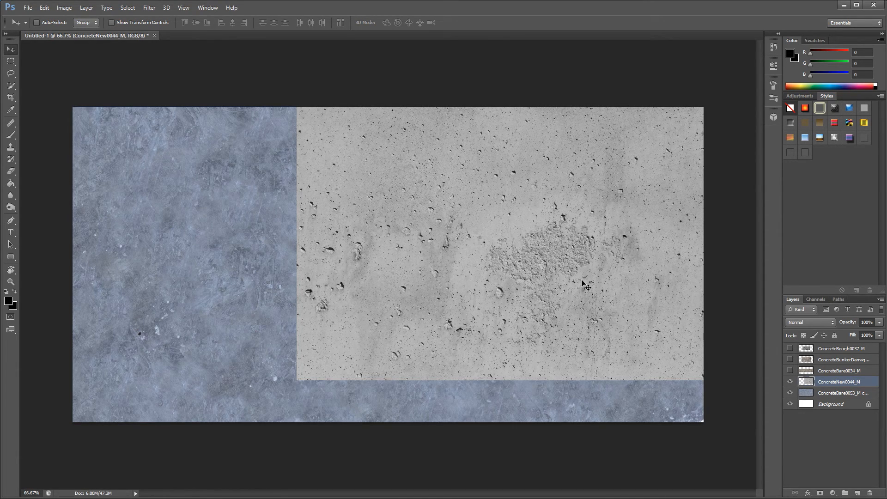
key(ctrl+j)
drag(605, 191, 353, 216)
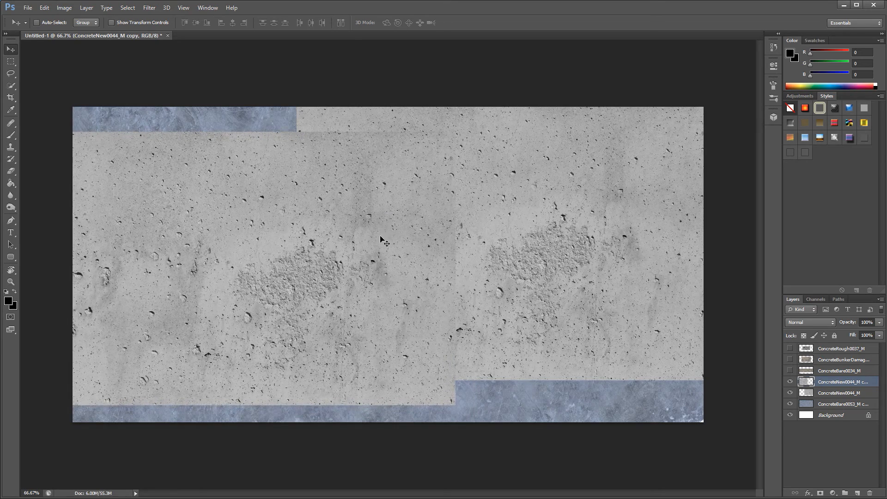
key(ctrl+t)
drag(452, 135, 235, 275)
drag(173, 332, 199, 157)
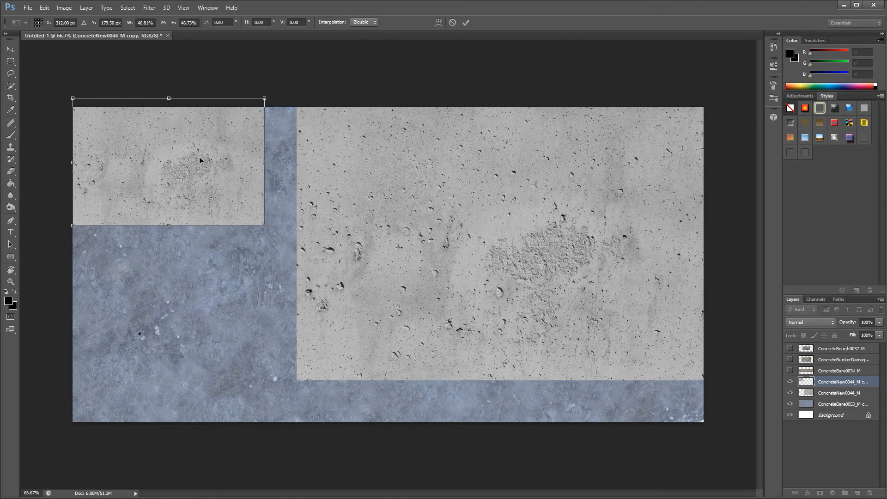
key(Return)
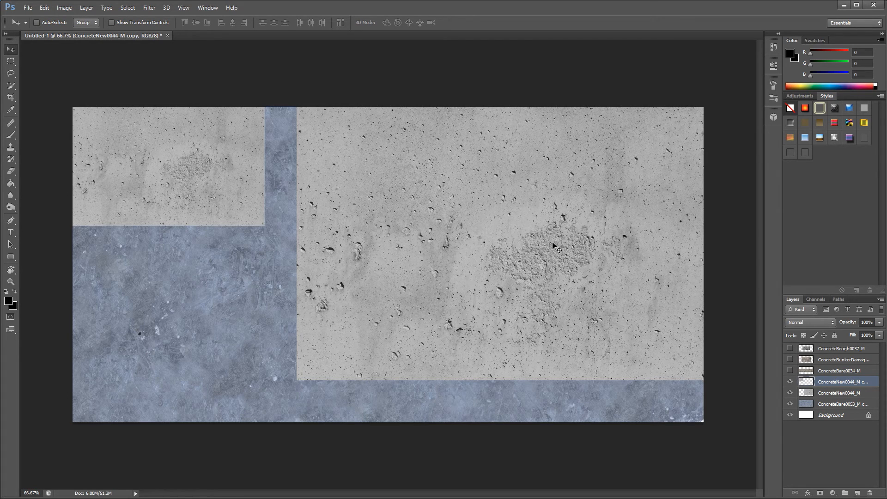
- Cover the remaining blue areas along the left side and bottom with scaled and rotated copies of the grey concrete
click(835, 393)
click(835, 382)
drag(187, 163, 237, 317)
key(ctrl+t)
drag(323, 259, 279, 218)
drag(197, 334, 185, 242)
key(Return)
click(841, 440)
drag(566, 254, 459, 439)
drag(468, 496, 346, 498)
drag(350, 368, 574, 400)
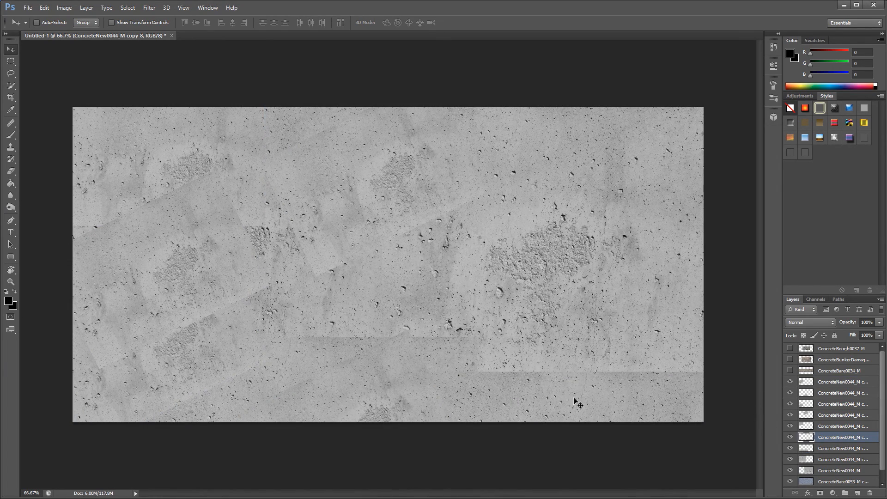
- Merge all ConcreteNew0044_M layers and copies into one layer
click(825, 384)
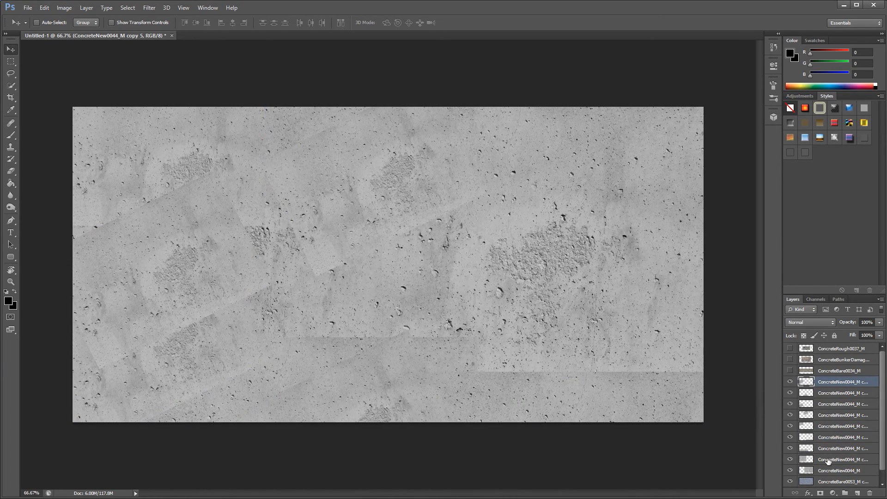
shift+click(826, 471)
right_click(827, 423)
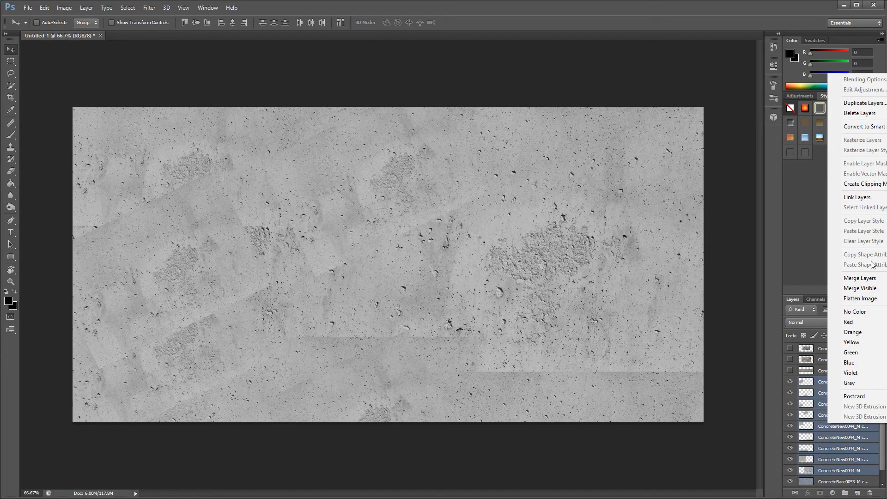
click(859, 278)
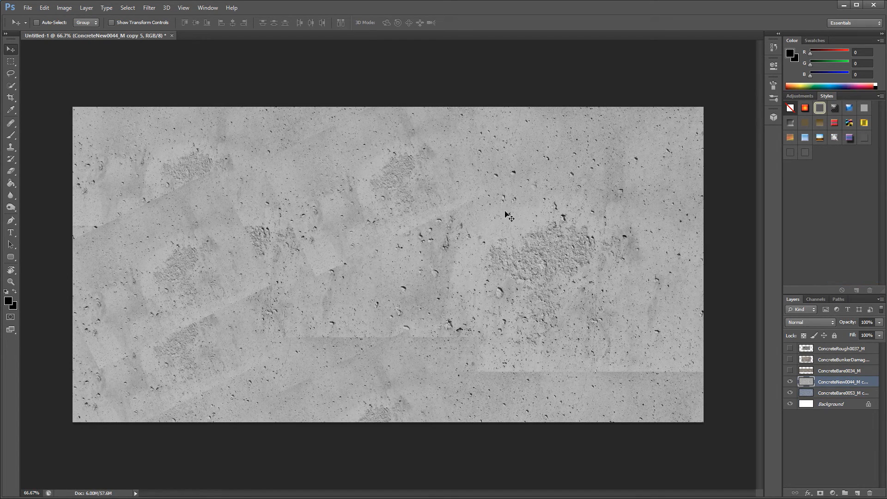
- Clone clean concrete over the seams and pits near the canvas centre and blend the area right of the top centre
key(s)
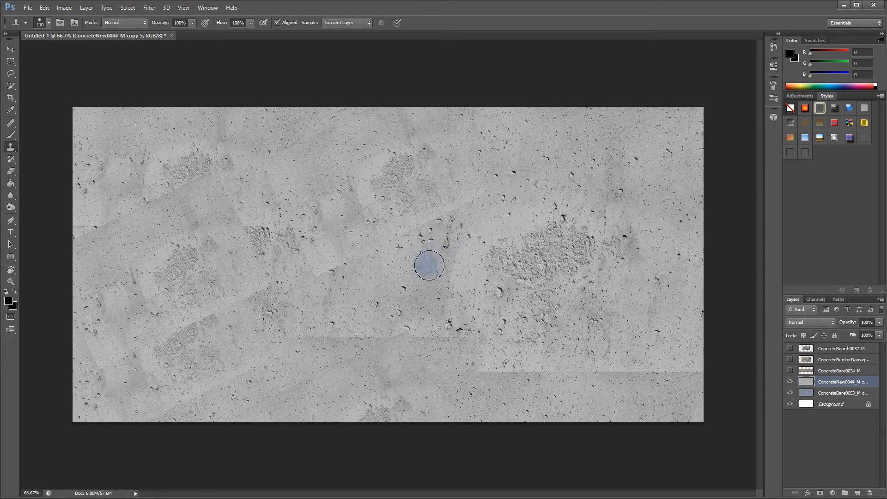
alt+click(410, 279)
mouse_move(404, 222)
mouse_down()
mouse_move(330, 263)
mouse_move(373, 247)
mouse_move(407, 282)
mouse_move(438, 224)
mouse_move(400, 212)
mouse_move(441, 232)
mouse_up()
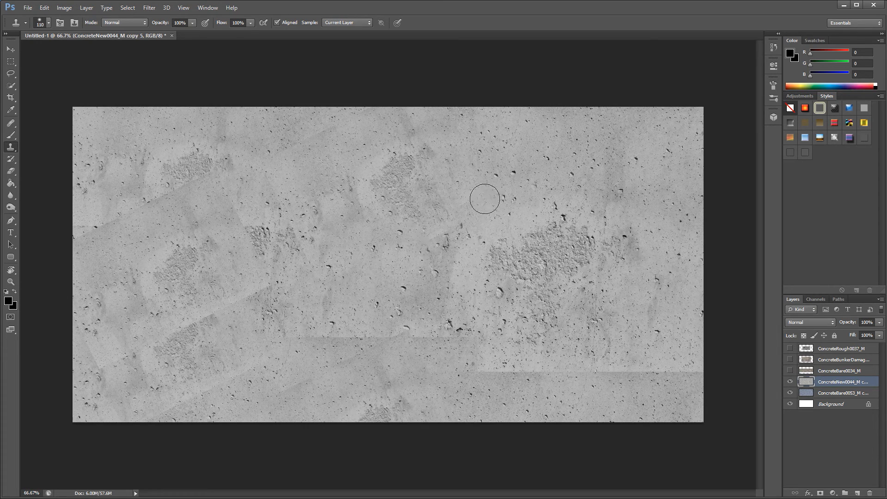
alt+click(515, 157)
drag(466, 173, 462, 169)
drag(527, 159, 538, 156)
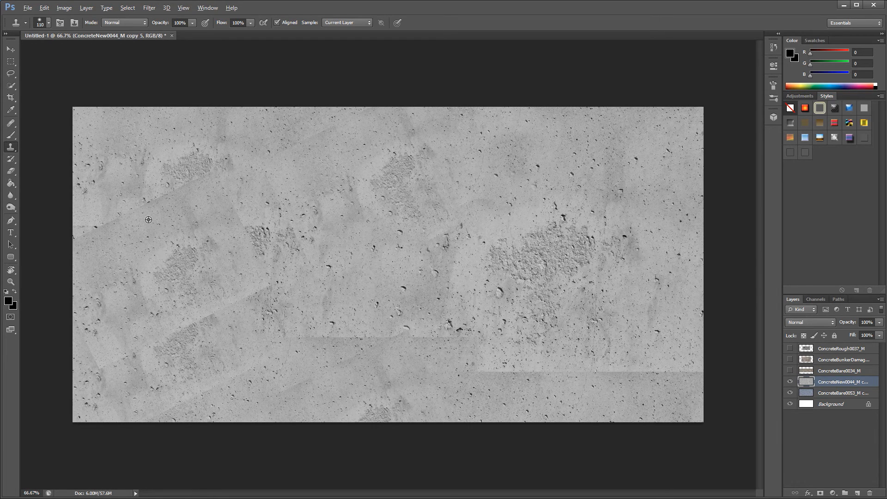
- Clone over the seams and repeated rough patches at the upper left and the horizontal seam below the centre
mouse_move(131, 200)
mouse_down()
mouse_move(189, 162)
mouse_move(204, 163)
mouse_move(161, 174)
mouse_move(229, 162)
mouse_move(130, 212)
mouse_up()
alt+click(113, 237)
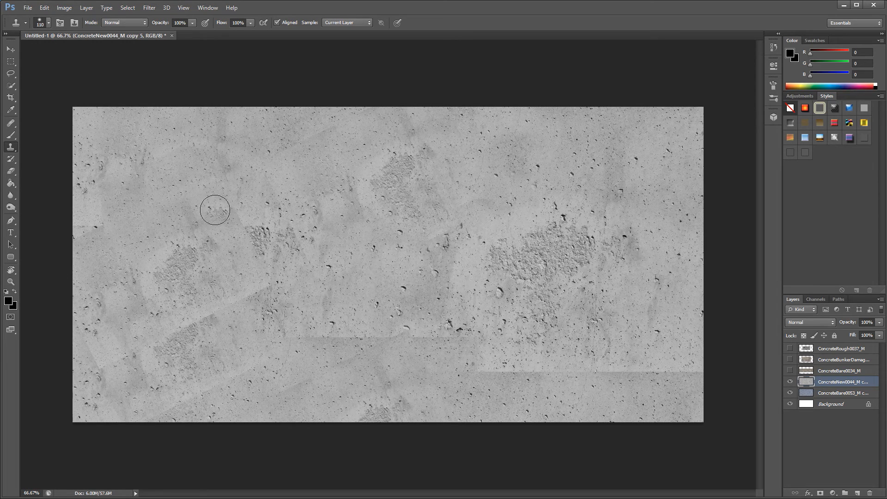
alt+click(254, 280)
drag(186, 260, 154, 257)
alt+click(298, 382)
drag(401, 344, 315, 337)
alt+click(353, 369)
mouse_move(264, 270)
mouse_down()
mouse_move(251, 235)
mouse_move(286, 203)
mouse_up()
- Clone plain concrete over the remaining rough patches and tile edges down the left side of the texture
alt+click(305, 133)
drag(95, 348, 107, 368)
drag(179, 338, 183, 363)
drag(250, 366, 196, 404)
drag(200, 268, 196, 273)
drag(96, 168, 93, 248)
- Clone over the rough patch at the upper centre and the horizontal seam at the lower right, and vary the right side
alt+click(564, 162)
drag(397, 166, 410, 211)
drag(492, 371, 688, 364)
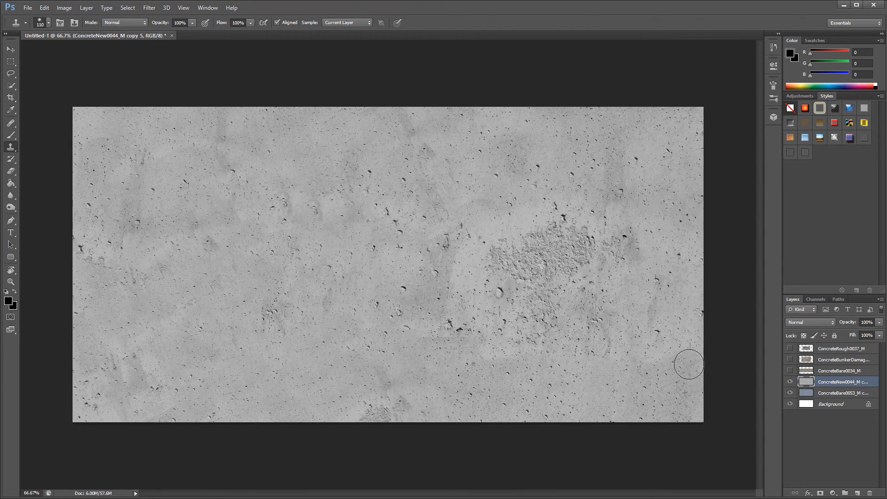
drag(633, 281, 644, 292)
drag(661, 319, 693, 346)
- Clone away the conspicuous pits left of centre and the pits and light edge beside the large rough patch
drag(316, 206, 344, 205)
alt+click(328, 296)
drag(432, 339, 455, 210)
drag(420, 143, 406, 142)
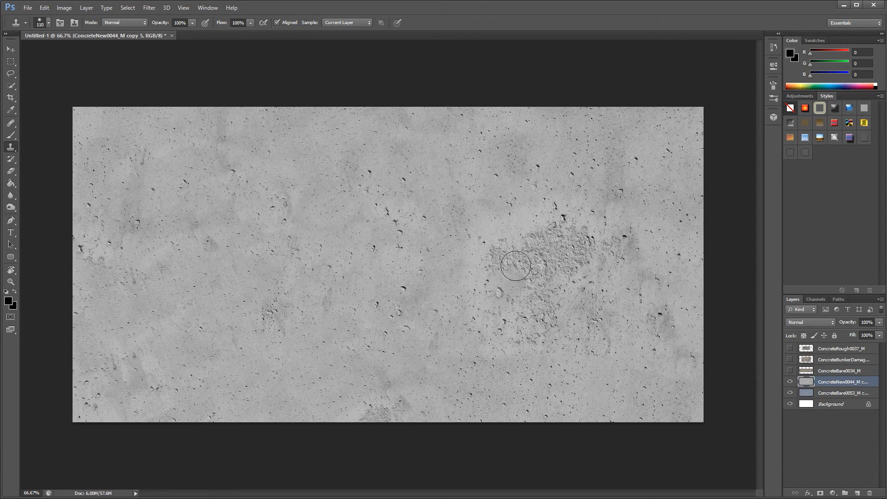
- Cut a large rectangle around the big rough patch to a new layer and move it left toward the canvas centre
key(m)
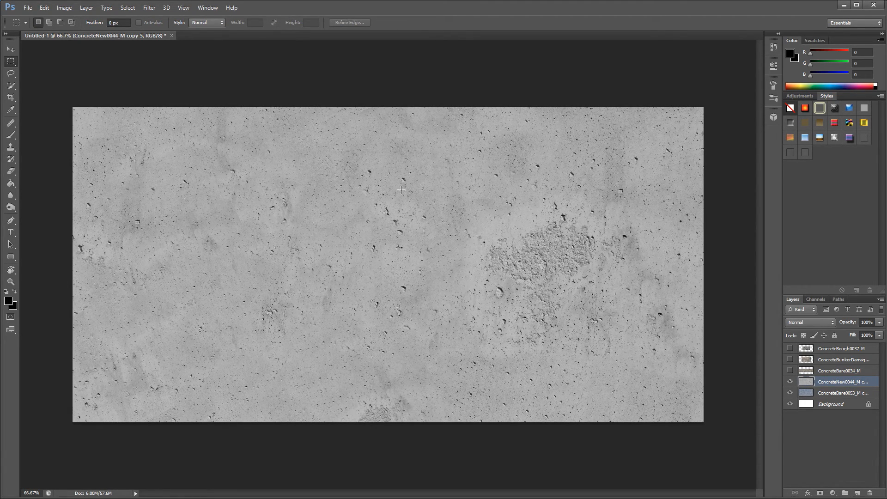
drag(364, 151, 685, 381)
right_click(585, 272)
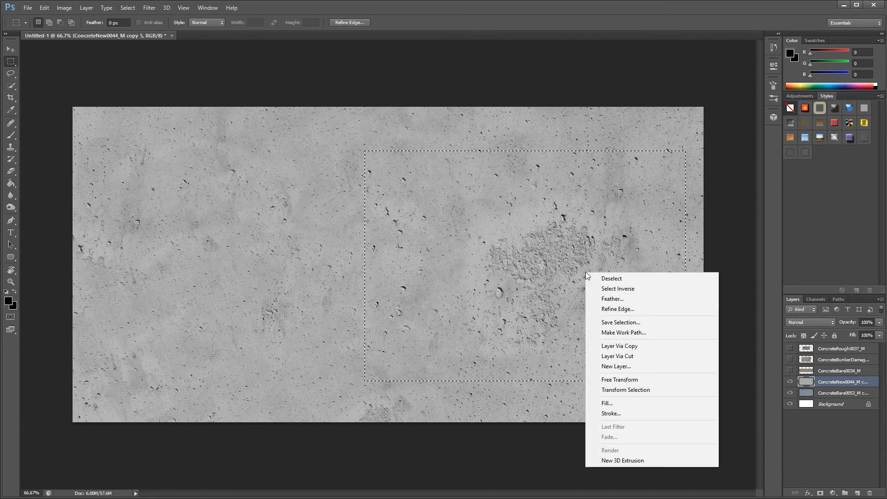
click(624, 358)
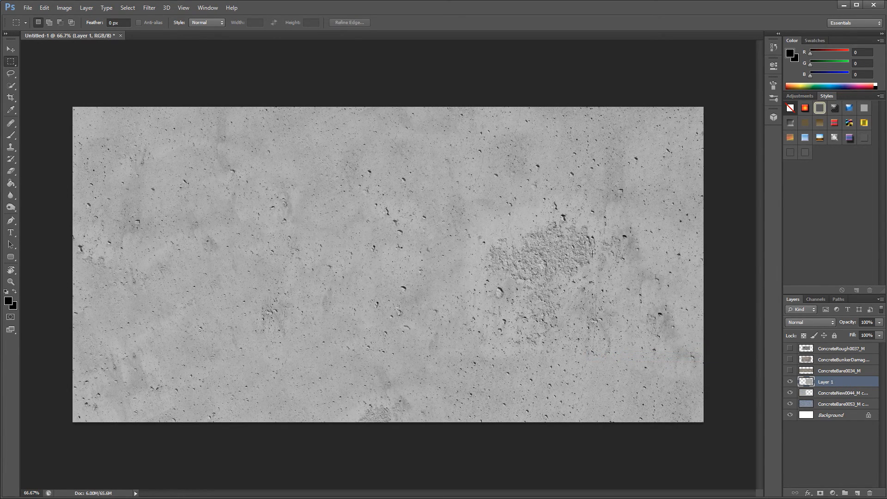
key(v)
drag(584, 254, 401, 250)
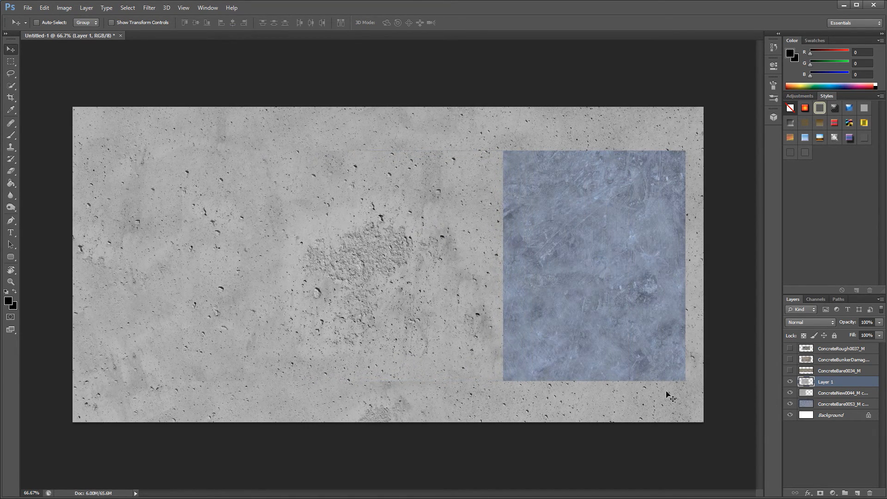
- Soften the moved patch's edges with the Eraser and merge it with the grey concrete layer below
key(e)
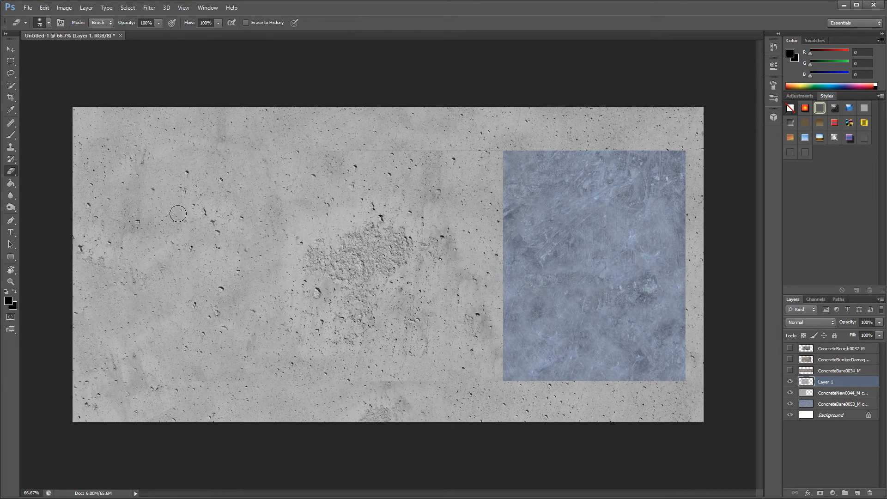
mouse_move(369, 149)
mouse_down()
mouse_move(482, 153)
mouse_move(519, 163)
mouse_move(500, 182)
mouse_move(490, 168)
mouse_move(507, 208)
mouse_move(491, 242)
mouse_move(506, 367)
mouse_move(464, 402)
mouse_move(353, 385)
mouse_up()
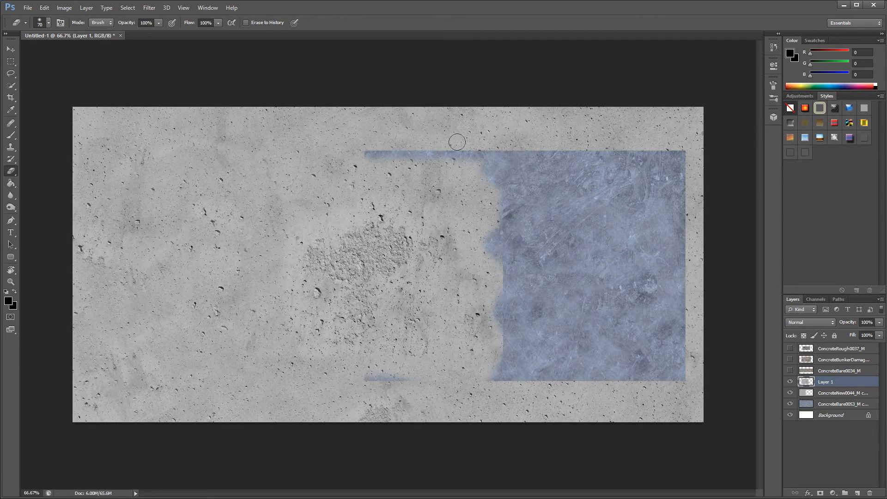
mouse_move(497, 298)
mouse_down()
mouse_move(505, 347)
mouse_move(496, 367)
mouse_up()
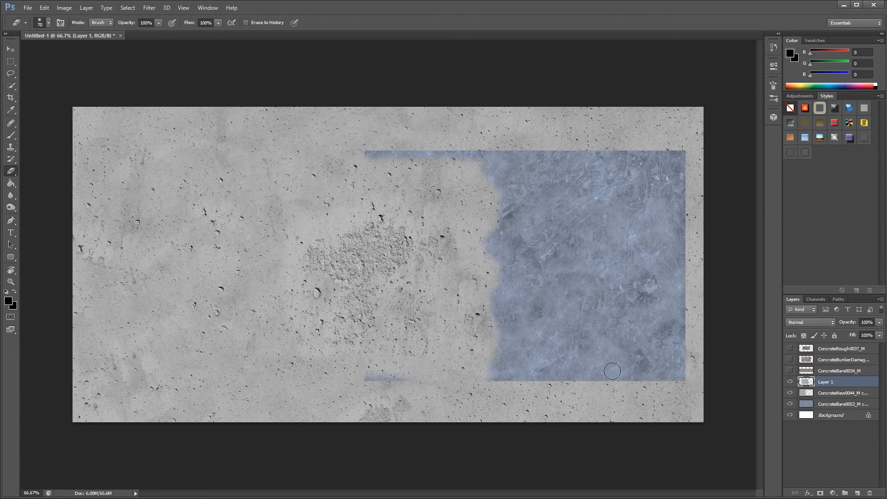
shift+click(837, 396)
right_click(837, 394)
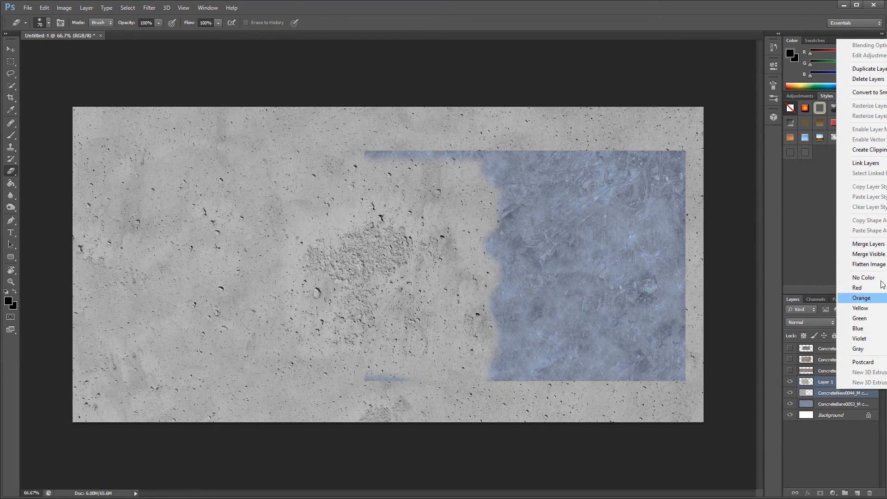
click(865, 248)
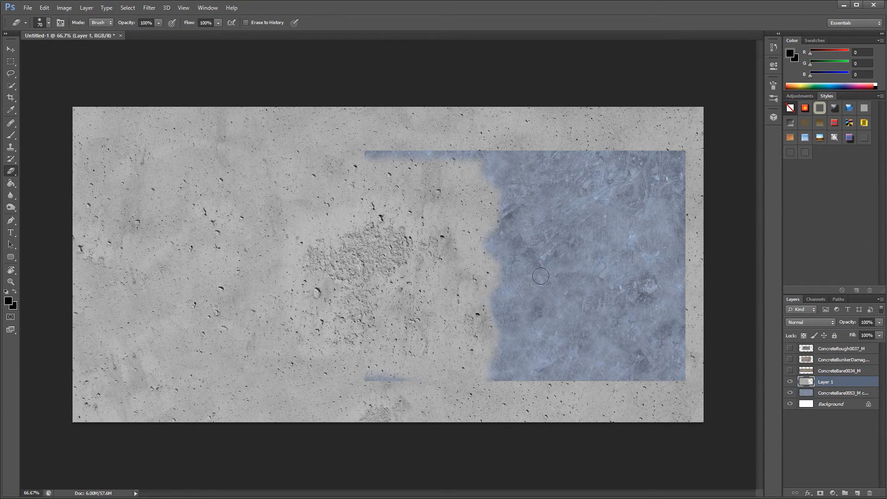
- Clone grey concrete over the exposed blue hole and strips in the right half until the layer is fully covered
key(s)
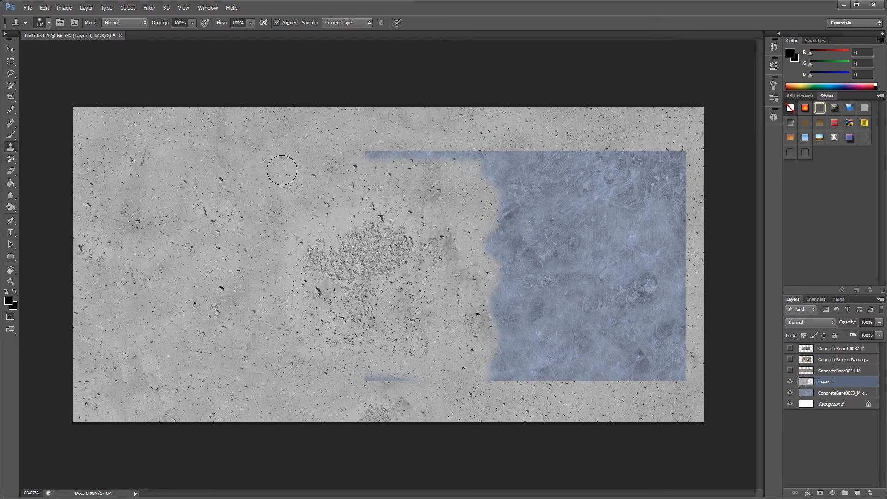
alt+click(462, 123)
drag(466, 152, 363, 156)
alt+click(178, 135)
mouse_move(551, 191)
mouse_down()
mouse_move(508, 165)
mouse_move(531, 207)
mouse_move(524, 198)
mouse_move(505, 243)
mouse_up()
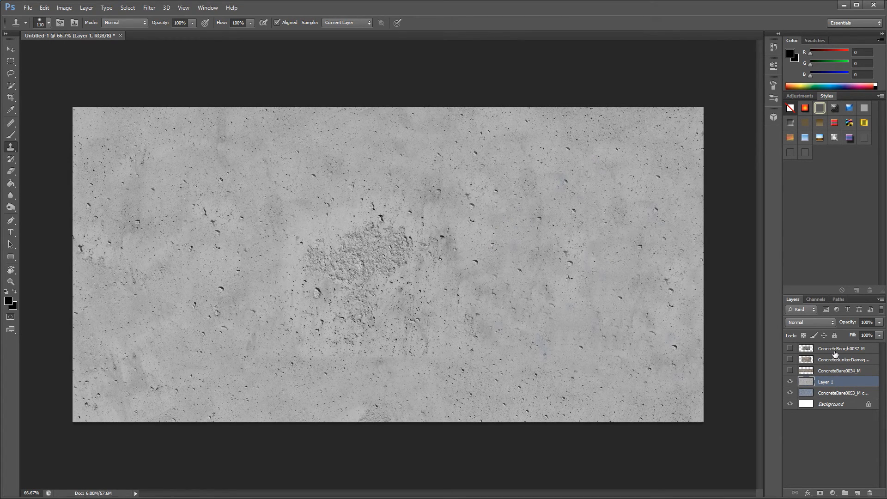
- Show the ConcreteRough0037_M layer and move it directly above Layer 1
click(790, 349)
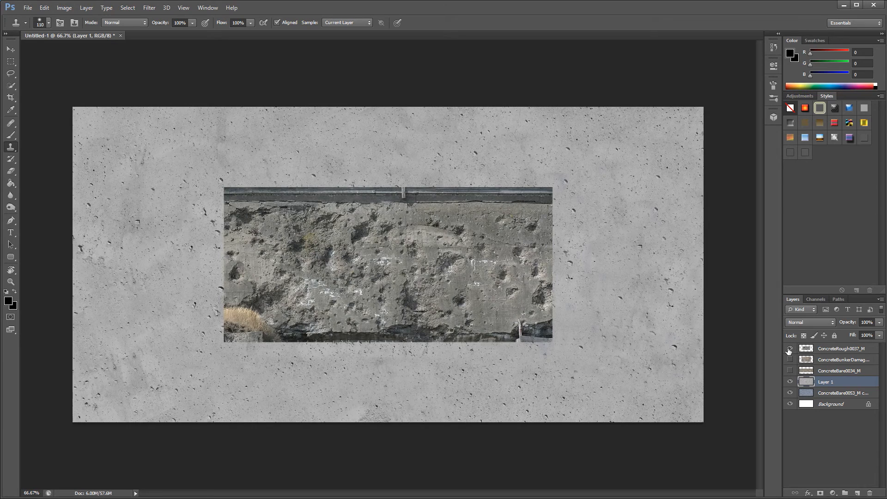
drag(835, 353, 825, 380)
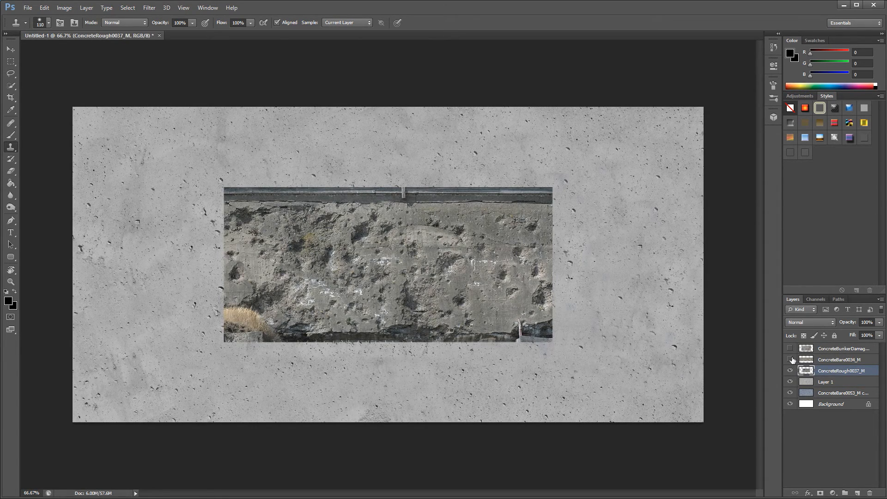
- Apply a Black & White adjustment to the ConcreteRough0037_M layer
click(107, 8)
mouse_move(86, 7)
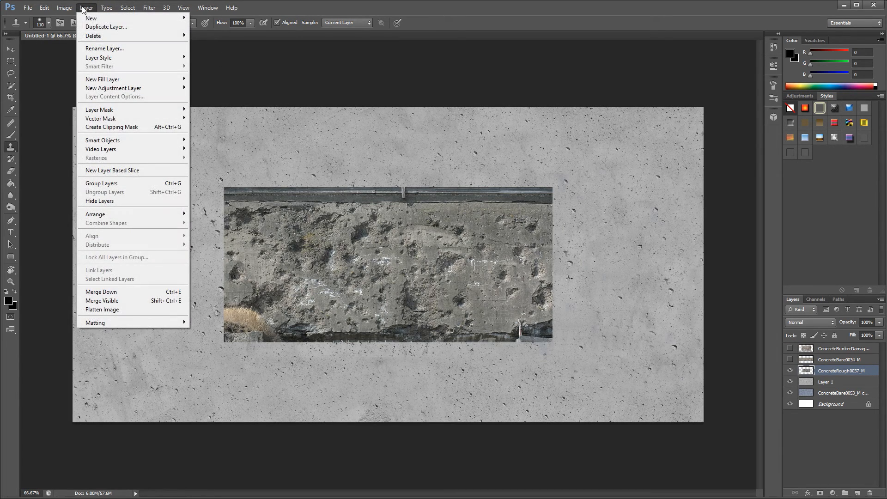
mouse_move(79, 31)
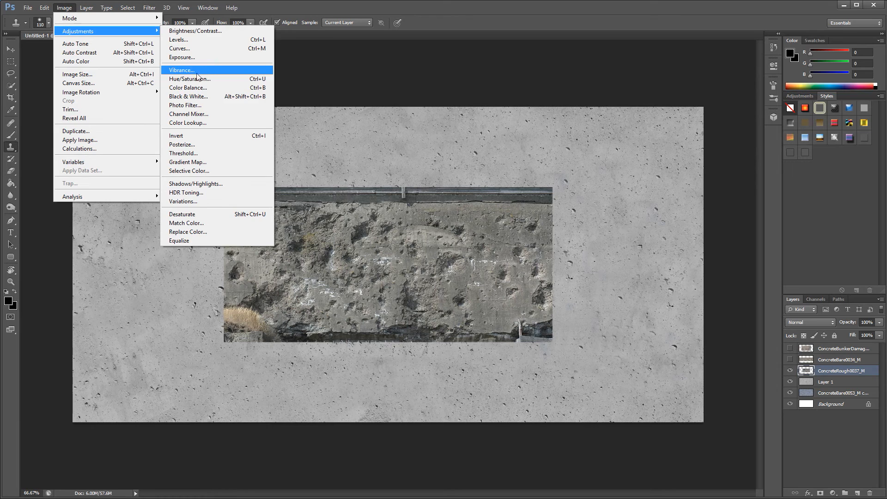
click(183, 97)
click(630, 159)
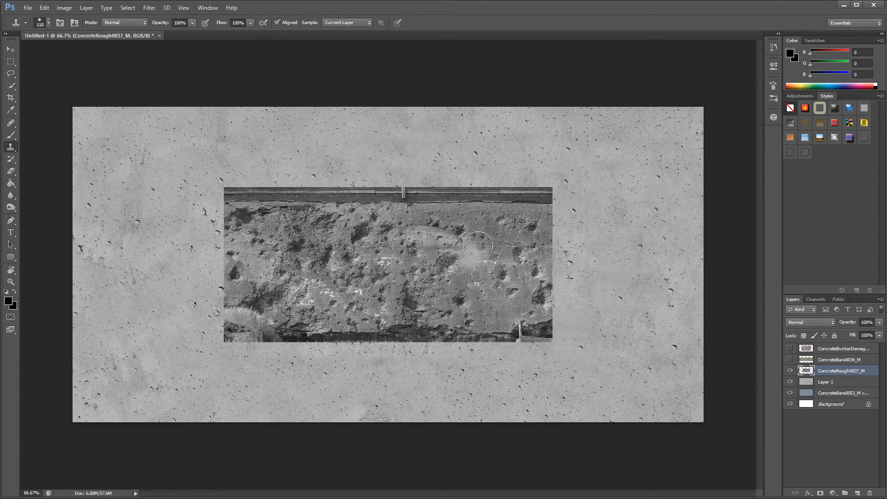
- Clone rough concrete over the upper ledge, the dry grass and the dark lower edge of the ConcreteRough0037_M photo
alt+click(496, 238)
drag(555, 191, 213, 200)
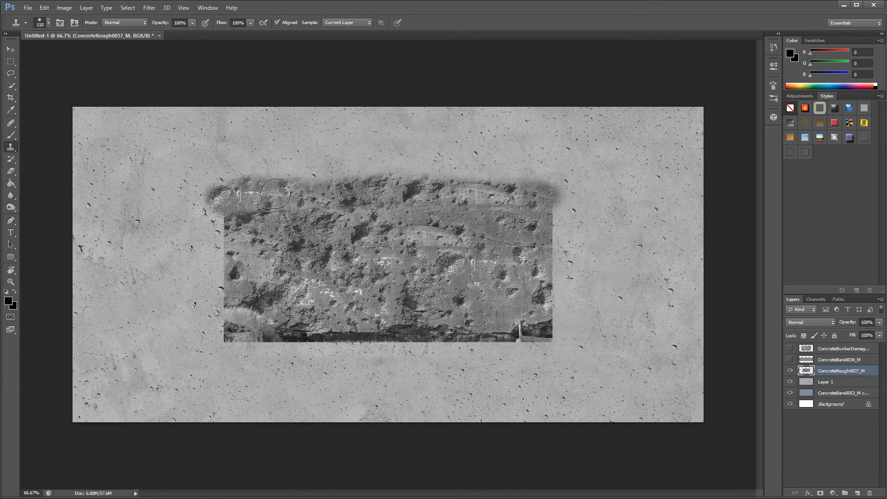
mouse_move(483, 299)
mouse_down()
mouse_move(545, 332)
mouse_move(508, 337)
mouse_move(503, 307)
mouse_move(480, 332)
mouse_move(236, 323)
mouse_up()
click(244, 296)
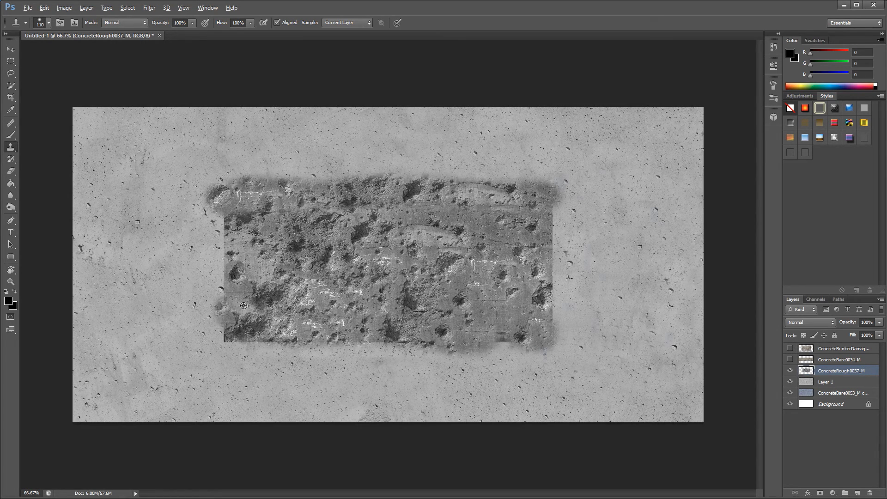
click(239, 322)
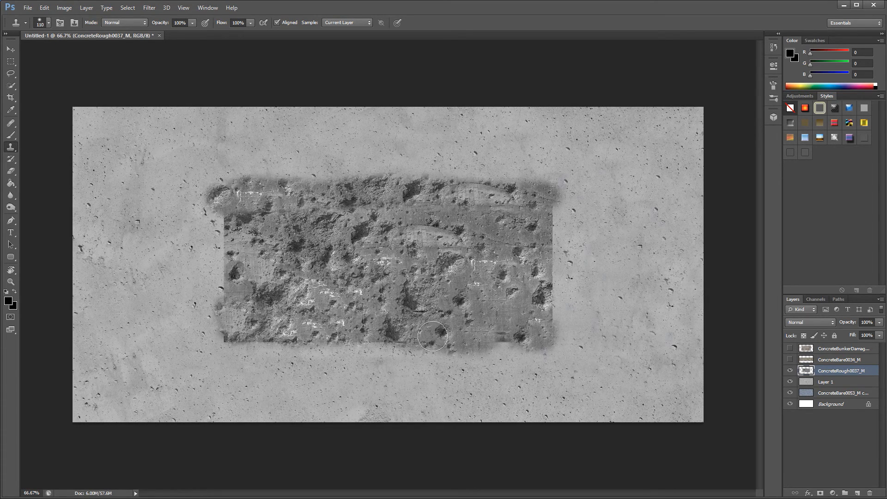
- Set the ConcreteRough0037_M layer's blend mode to Overlay and Layer 1's to Color Burn
click(798, 322)
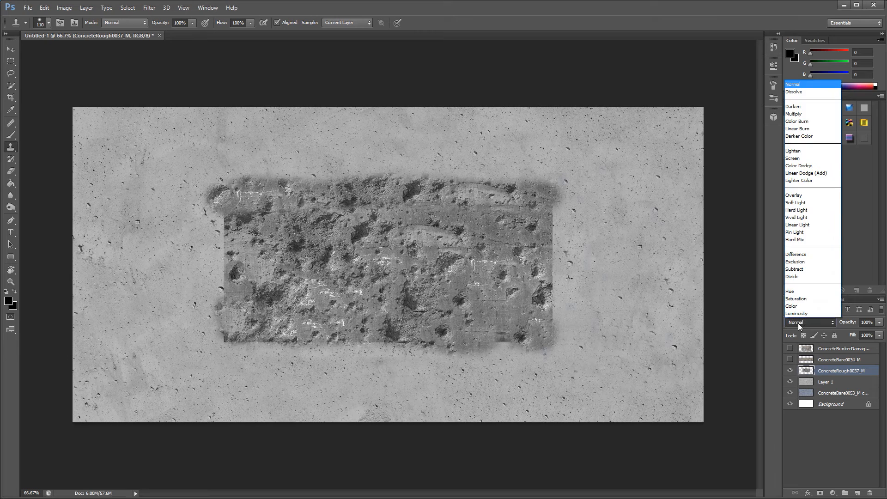
click(805, 195)
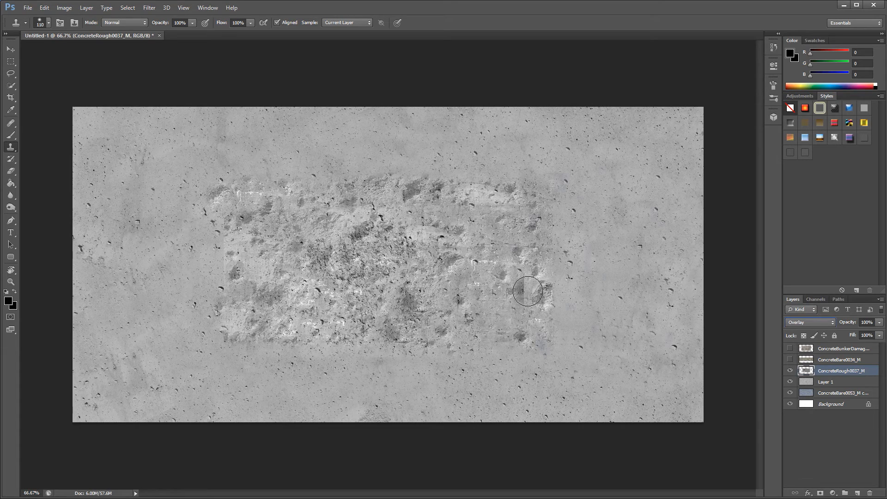
click(833, 383)
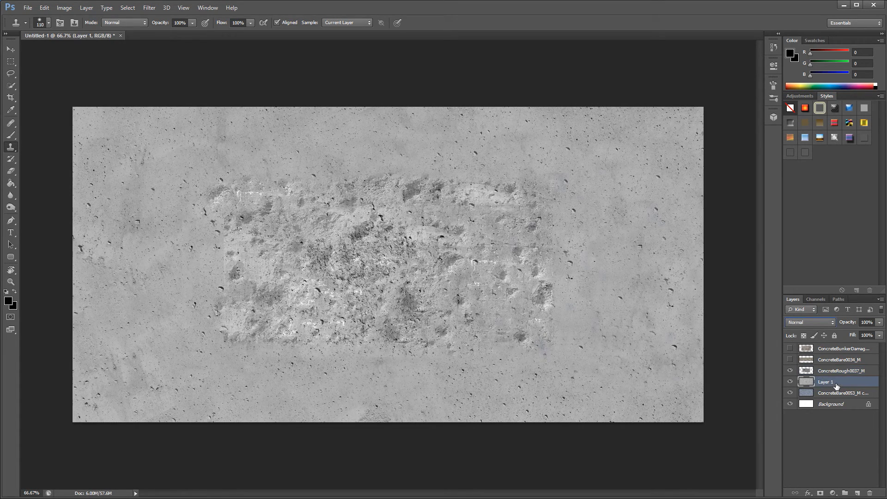
click(812, 323)
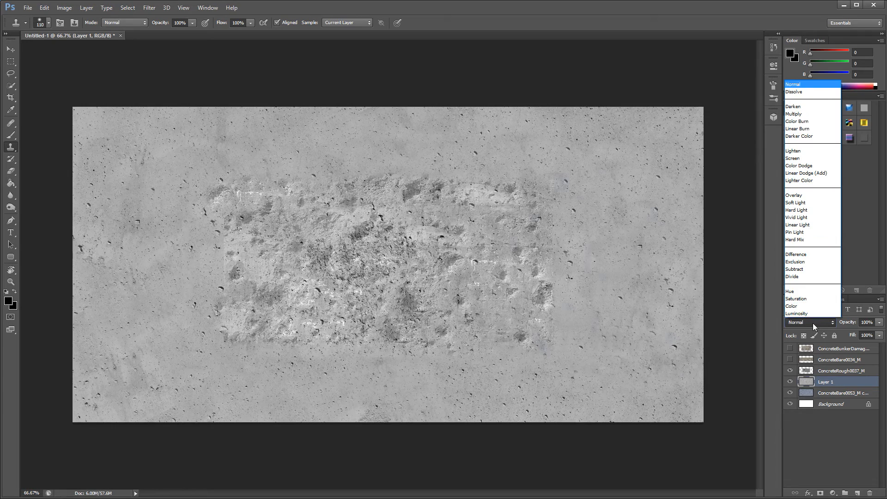
click(800, 122)
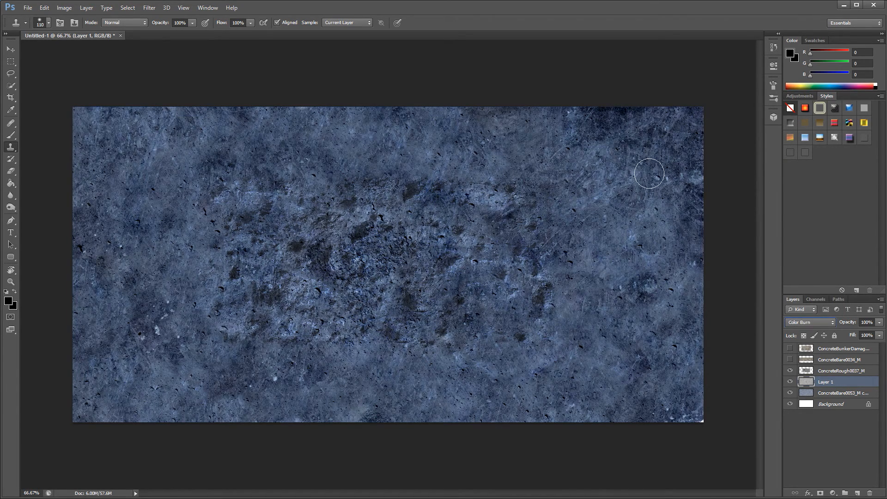
- Move the ConcreteRough0037_M patch and duplicate it so the rough texture covers the upper half of the canvas
click(790, 370)
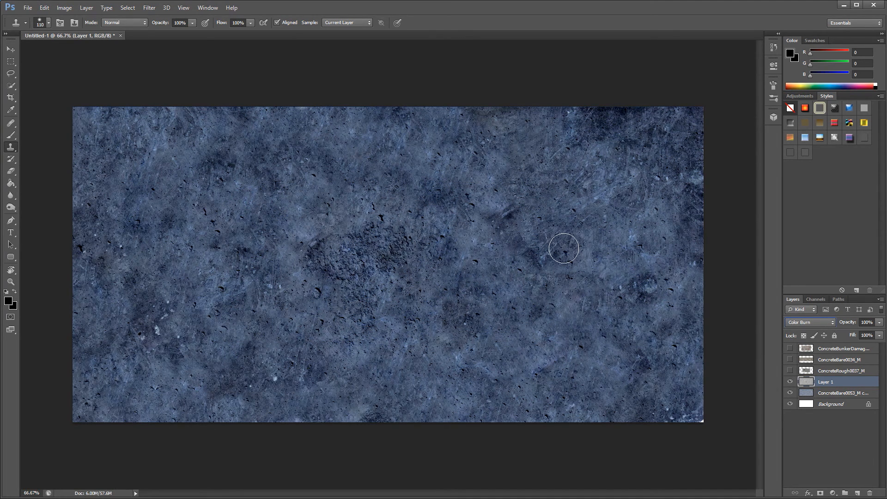
click(837, 371)
click(790, 371)
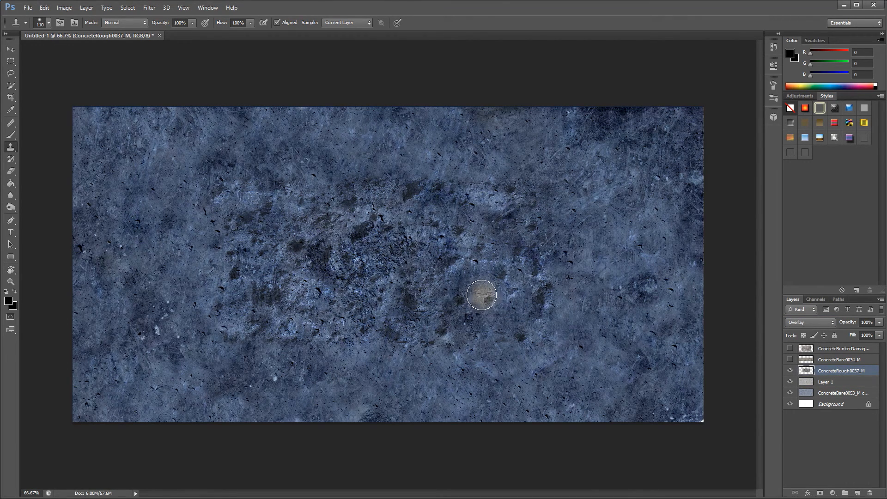
key(v)
key(alt+v)
click(442, 76)
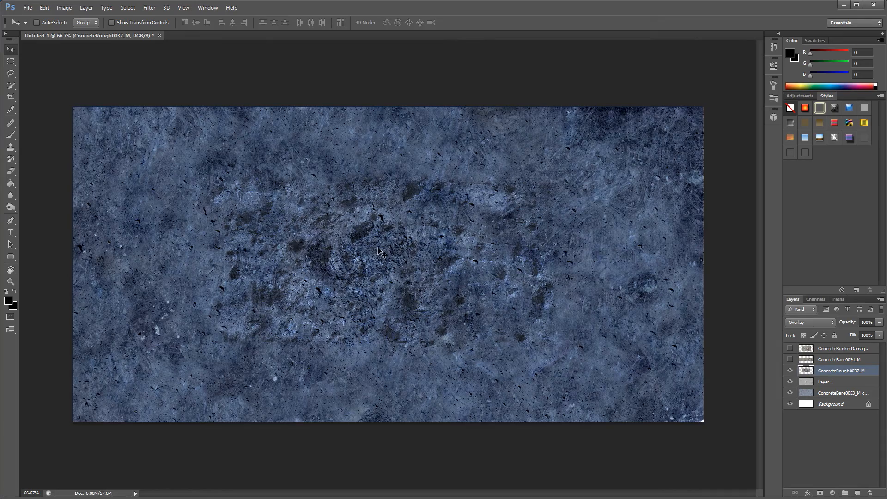
drag(375, 270, 270, 181)
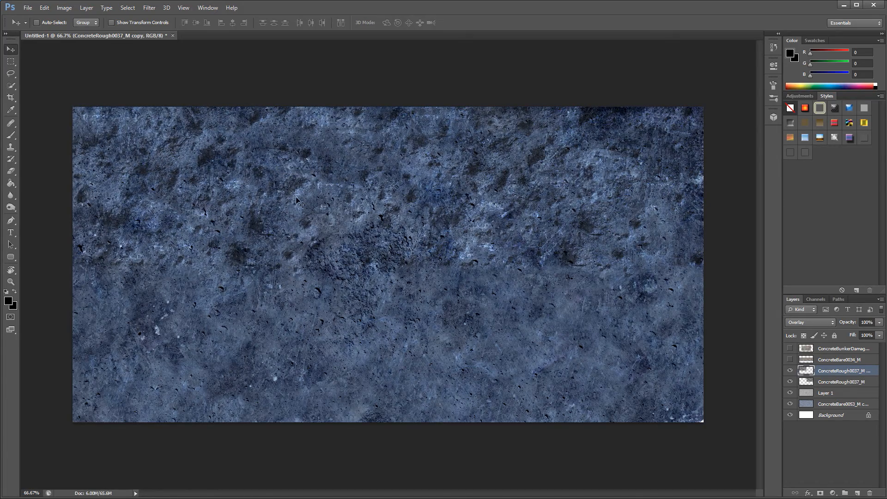
- Duplicate the rough texture patch again, rotate it about 36° and place it diagonally over the canvas centre
alt+drag(308, 203, 539, 314)
key(ctrl+t)
drag(651, 229, 719, 383)
drag(469, 327, 692, 342)
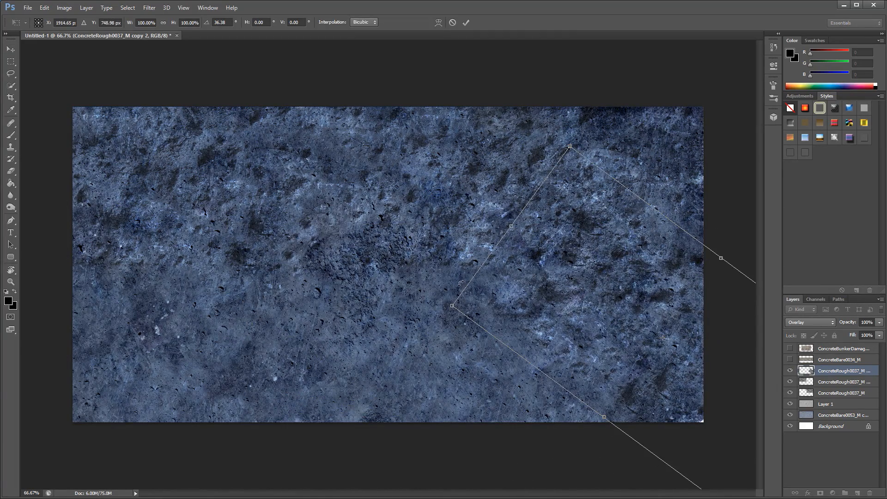
drag(503, 291, 261, 262)
key(Return)
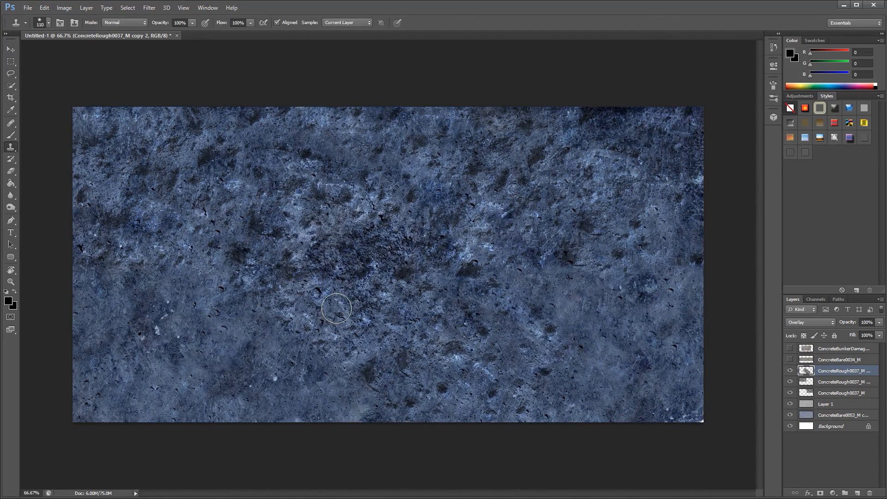
- Duplicate the rotated rough patch and shift the copy toward the right side of the canvas
key(ctrl+j)
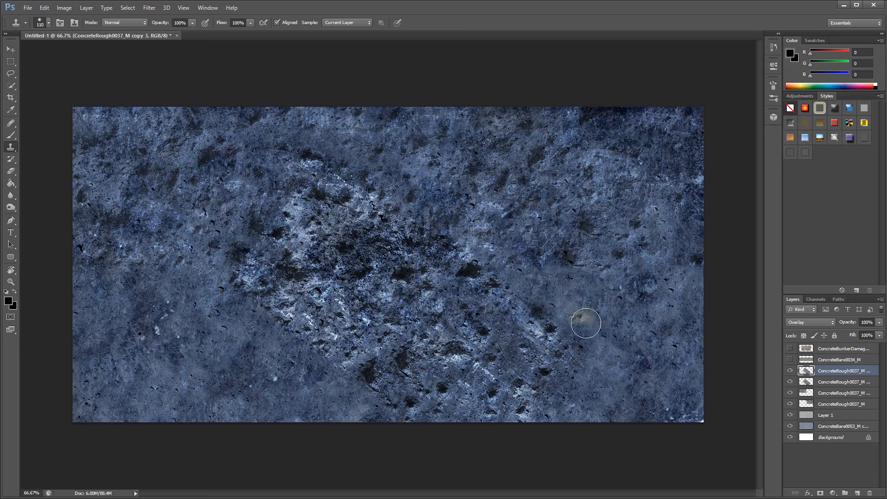
key(v)
mouse_move(432, 298)
mouse_down()
mouse_move(578, 306)
mouse_move(539, 283)
mouse_up()
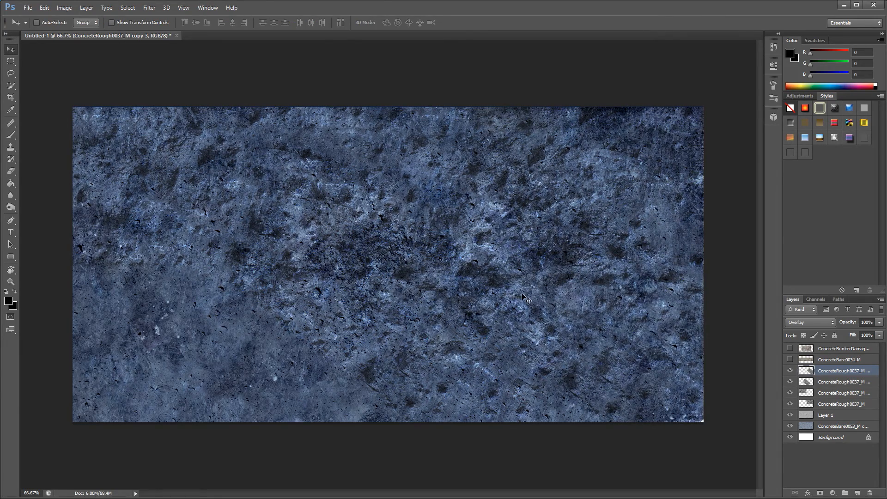
- Duplicate the rough patch once more, transform the copy and position it over the left side of the canvas
key(ctrl+j)
drag(636, 296, 226, 344)
key(ctrl+t)
drag(392, 199, 240, 340)
drag(185, 360, 201, 204)
key(Return)
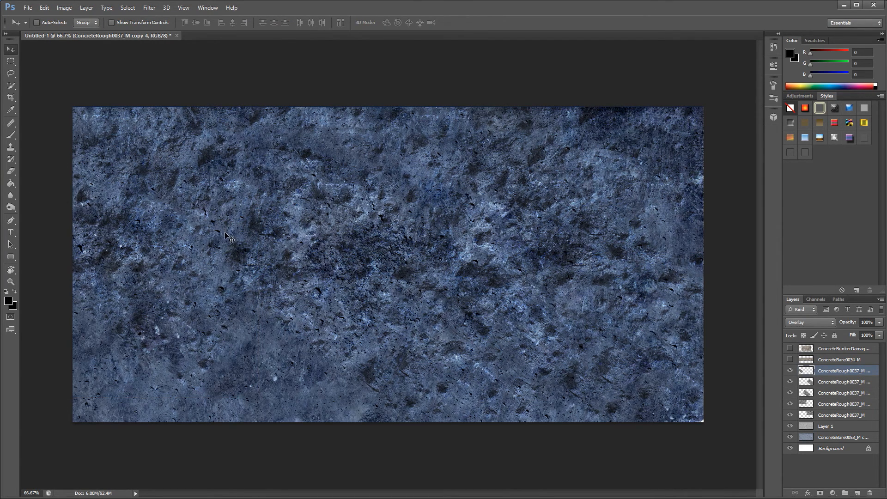
- Add further duplicates of the left rough patch to fill in the lower-left and upper-left areas
key(ctrl+j)
drag(184, 313, 279, 193)
key(ctrl+j)
key(ctrl+j)
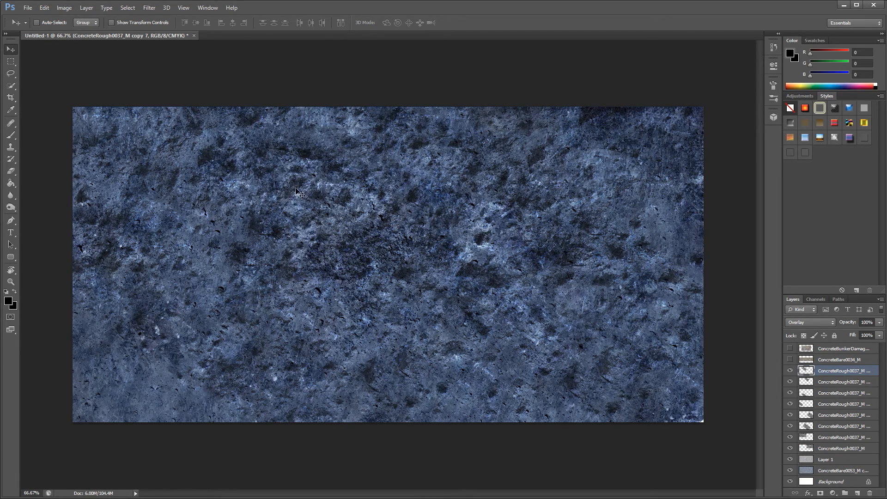
- Fill the lower-left corner with scaled-down rough texture copies and cover the lower-right area with a full-size duplicate
key(ctrl+t)
drag(407, 94, 301, 188)
drag(256, 240, 218, 262)
key(Return)
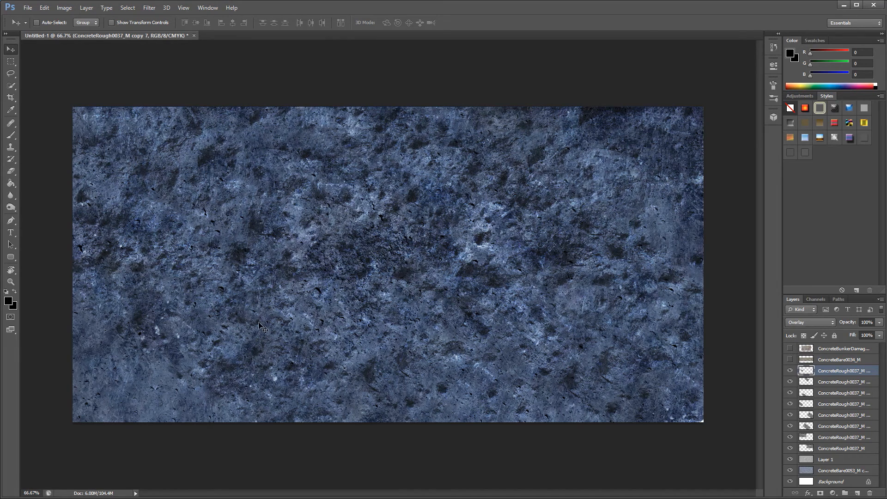
drag(255, 330, 202, 386)
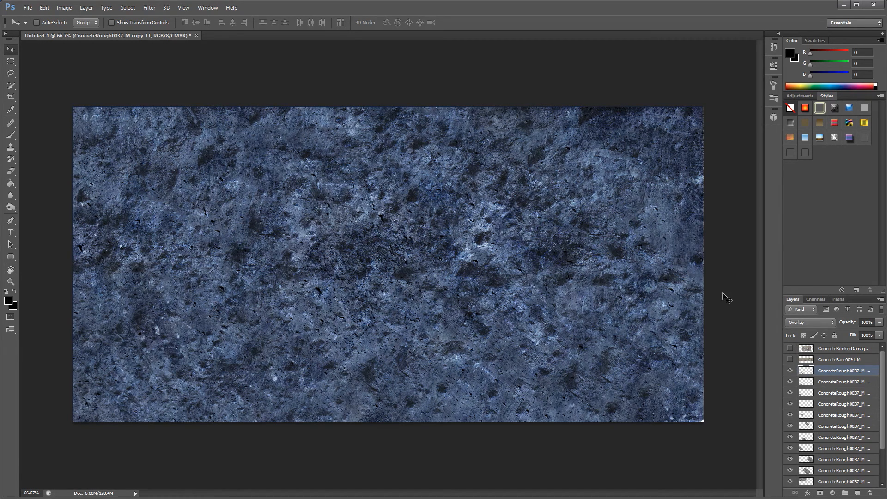
click(835, 482)
drag(187, 180, 515, 345)
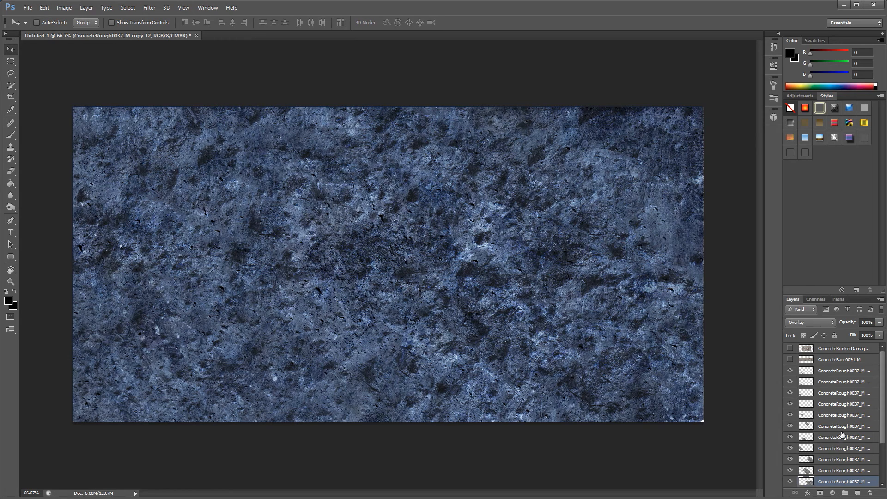
- Merge all ConcreteRough0037_M layers into one and set the merged layer's blend mode to Overlay
click(825, 372)
scroll(838, 415, down, 1)
scroll(834, 441, down, 1)
shift+click(834, 471)
right_click(834, 471)
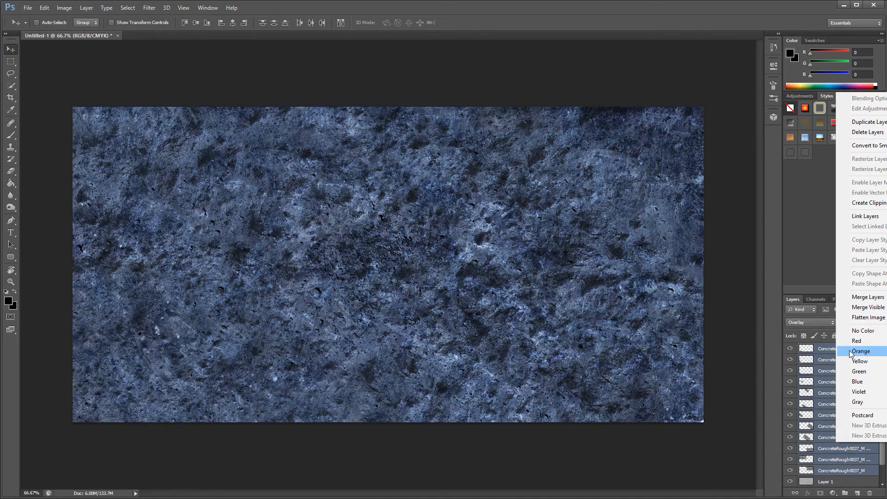
click(864, 298)
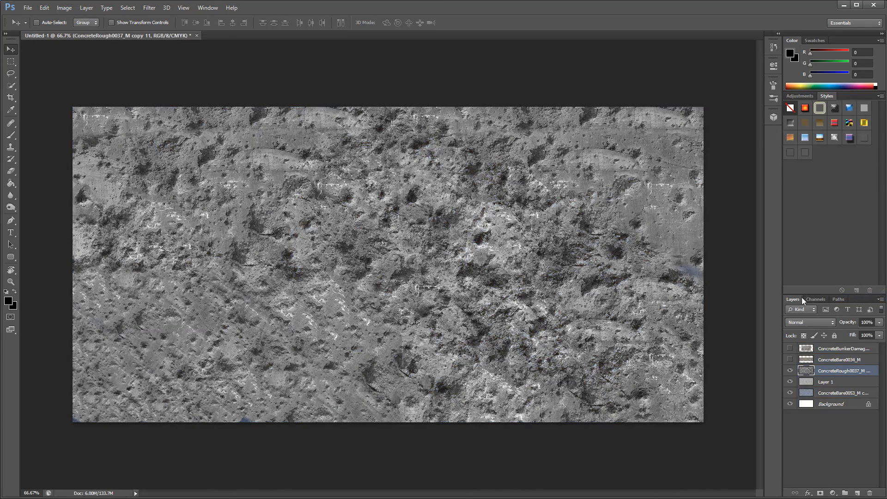
click(802, 324)
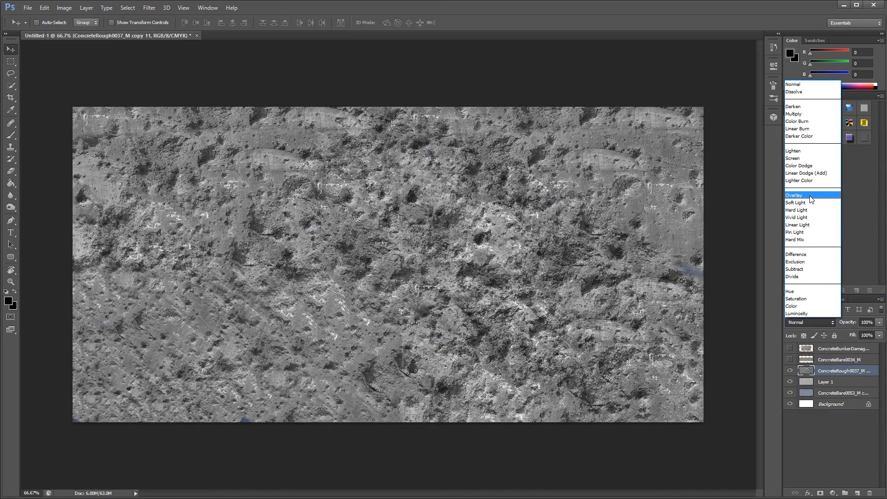
click(809, 195)
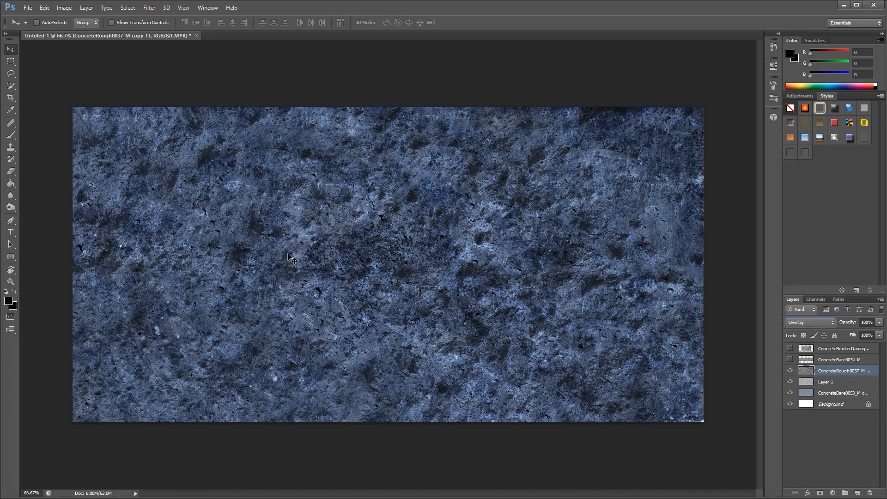
- Erase parts of the merged rough layer over the dark patch near the centre and spots along the left side
click(11, 171)
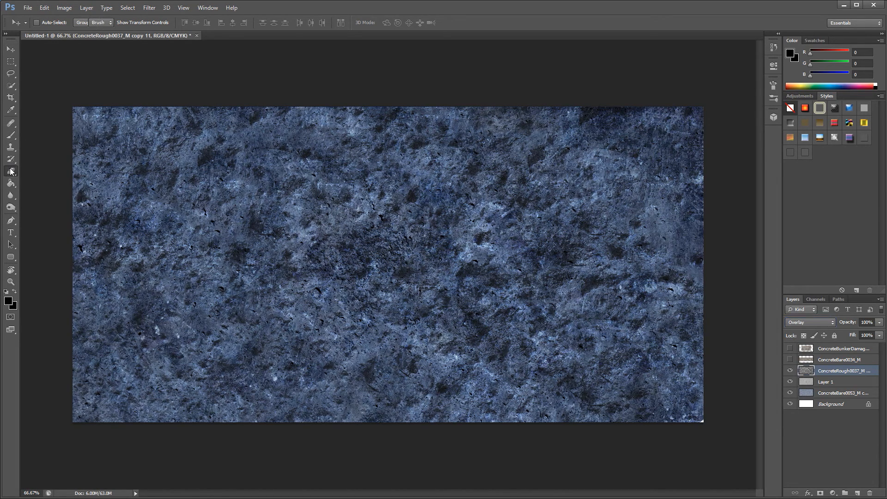
mouse_move(342, 258)
mouse_down()
mouse_move(362, 268)
mouse_move(380, 246)
mouse_move(360, 244)
mouse_move(382, 256)
mouse_move(387, 237)
mouse_move(407, 224)
mouse_move(381, 224)
mouse_move(365, 202)
mouse_up()
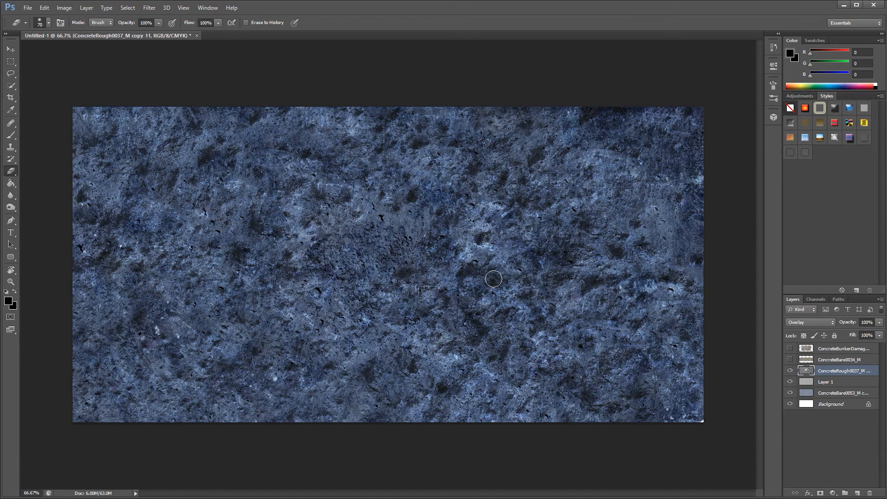
mouse_move(140, 389)
mouse_down()
mouse_move(112, 396)
mouse_move(161, 400)
mouse_up()
drag(158, 221, 153, 218)
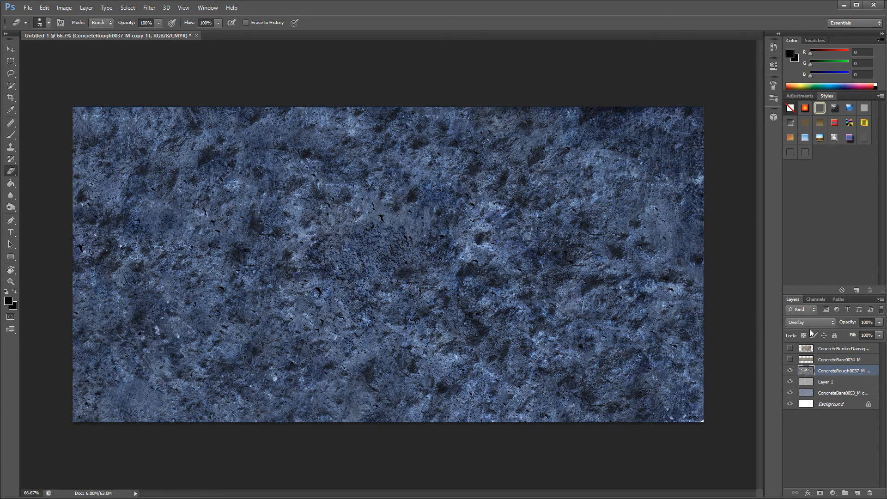
- Move the ConcreteBunkerDamaged0033_2_M layer below ConcreteBare0034_M, show it and set its blend mode to Overlay
click(836, 349)
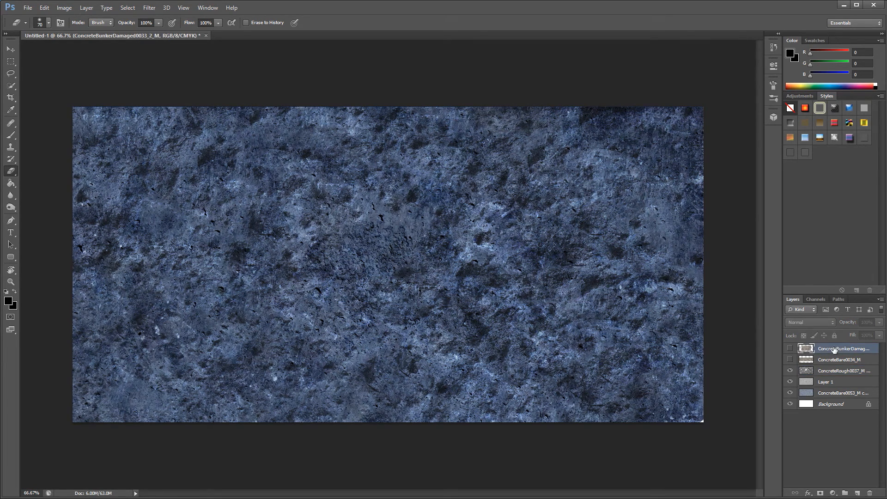
drag(834, 352, 833, 363)
click(789, 359)
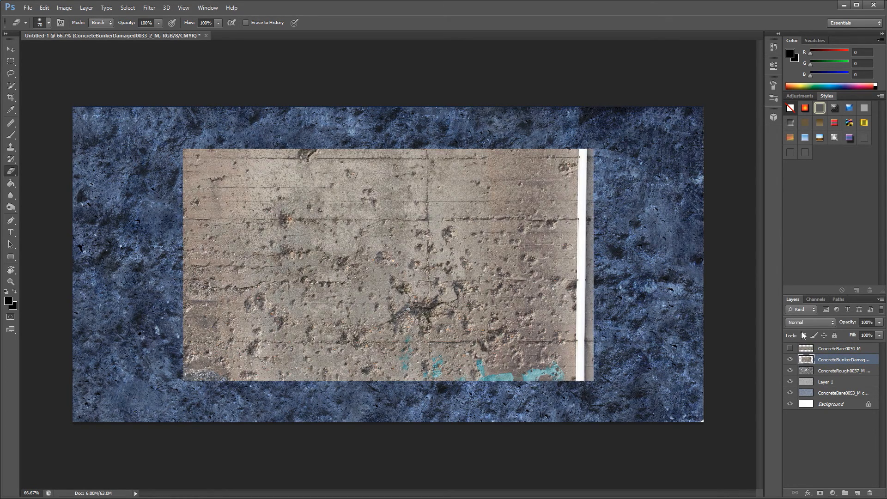
click(796, 320)
click(821, 194)
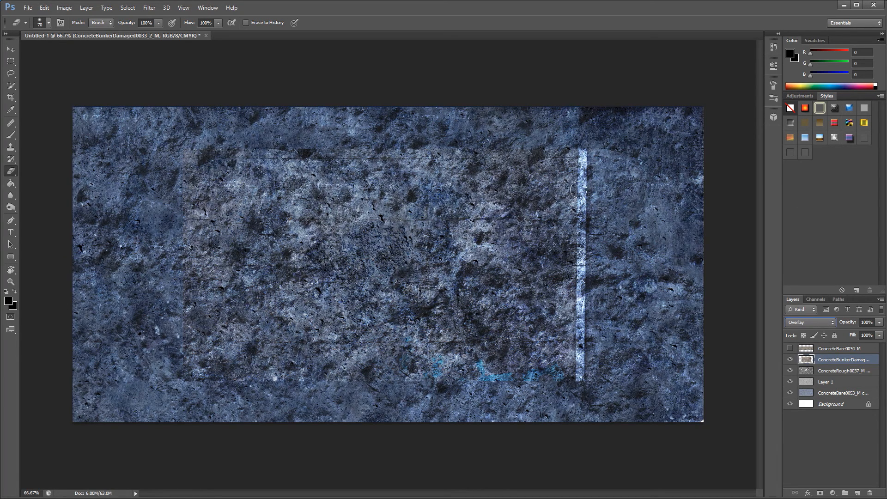
- Erase the white vertical strip and the turquoise paint marks from the ConcreteBunkerDamaged0033_2_M layer
mouse_move(580, 152)
mouse_down()
mouse_move(575, 383)
mouse_move(545, 381)
mouse_move(554, 375)
mouse_move(513, 380)
mouse_move(474, 364)
mouse_move(478, 382)
mouse_move(441, 392)
mouse_move(440, 370)
mouse_move(432, 381)
mouse_move(399, 358)
mouse_up()
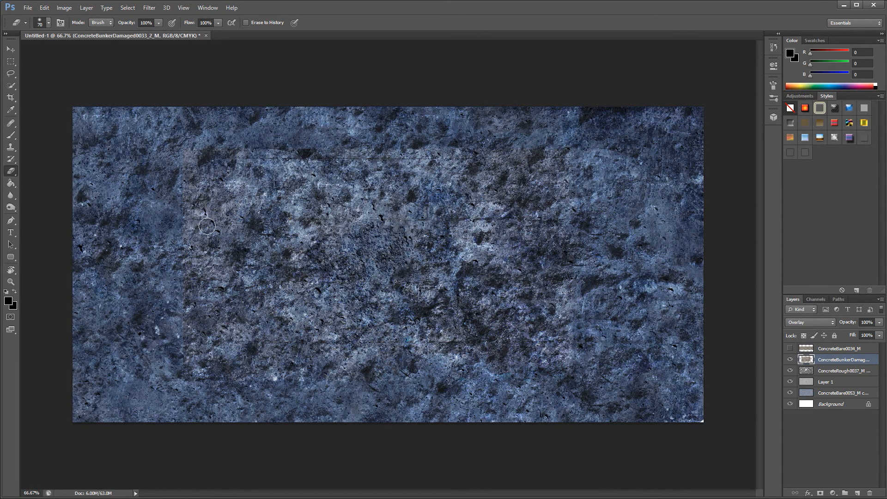
- Move the ConcreteBunkerDamaged0033_2_M layer into the canvas's upper-left corner and scale it down to about two thirds of its size
key(v)
mouse_move(303, 159)
mouse_down()
mouse_move(226, 173)
mouse_move(235, 184)
mouse_up()
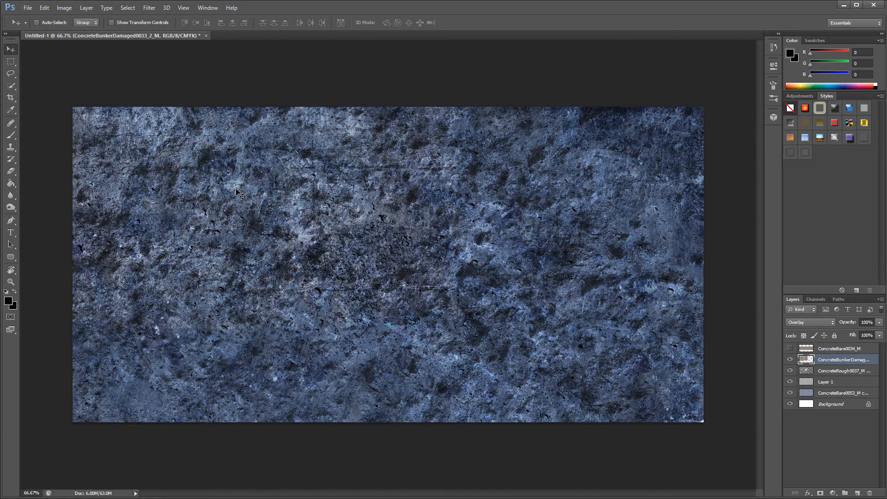
key(ctrl+t)
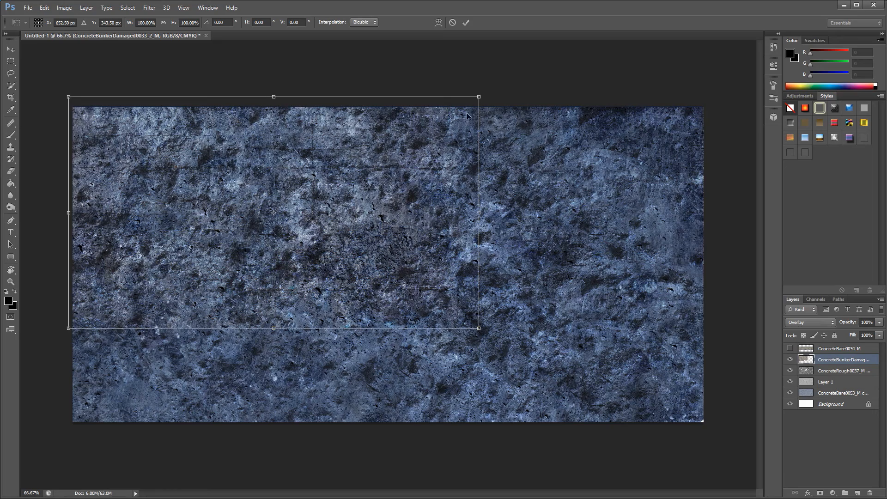
drag(479, 96, 341, 174)
drag(223, 207, 220, 140)
key(Return)
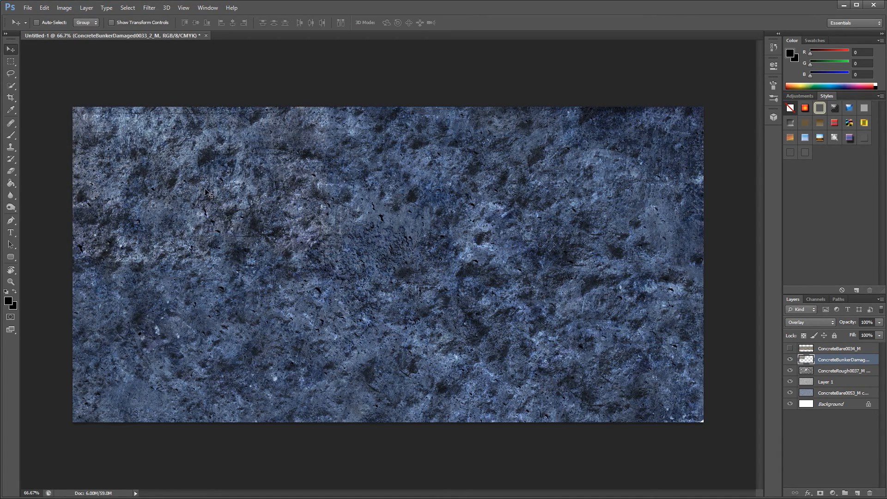
- Cover the canvas with four copies of the bunker layer: one at lower right, rotated ones at upper centre, lower left and upper right
alt+drag(207, 193, 388, 279)
key(ctrl+t)
drag(524, 218, 500, 157)
drag(559, 152, 442, 164)
key(Return)
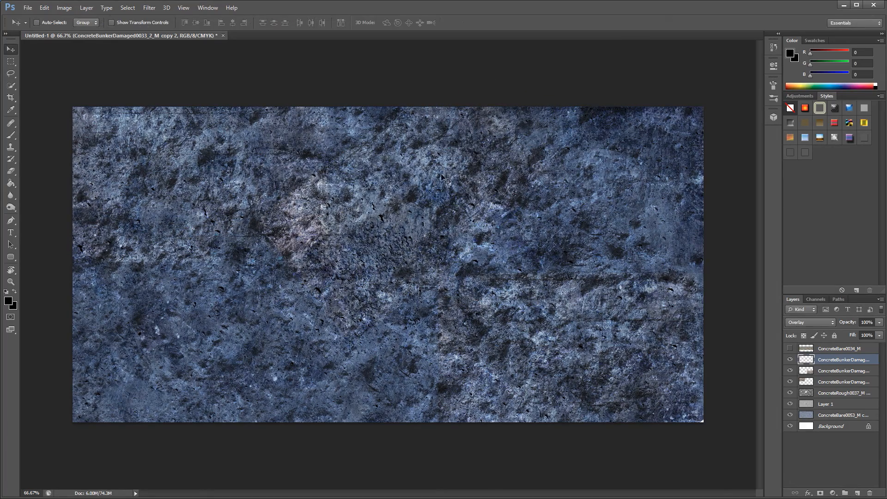
alt+drag(437, 214, 236, 351)
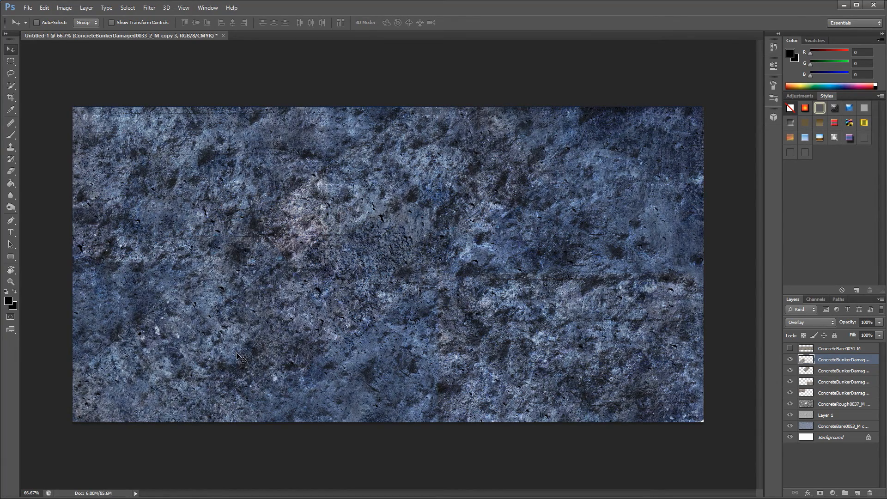
alt+drag(248, 338, 638, 161)
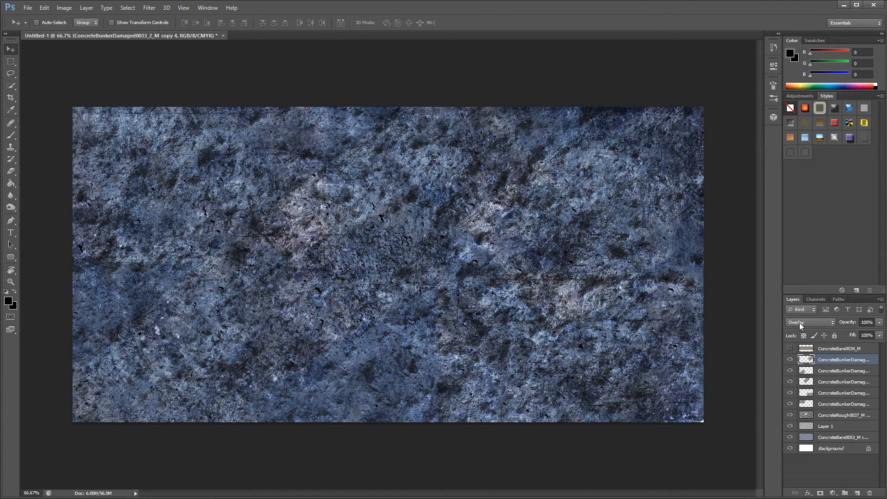
- Merge all five ConcreteBunkerDamaged0033_2_M layers into one and set the merged layer's blend mode to Overlay
shift+click(836, 406)
right_click(835, 406)
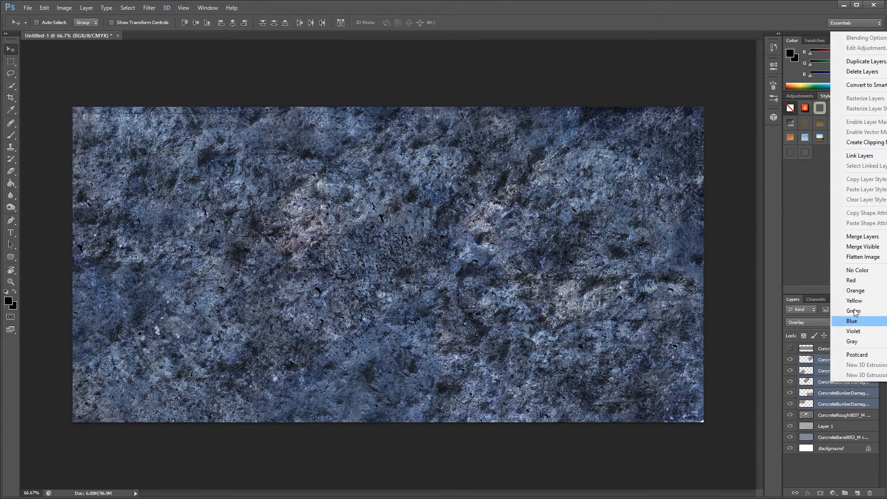
click(874, 239)
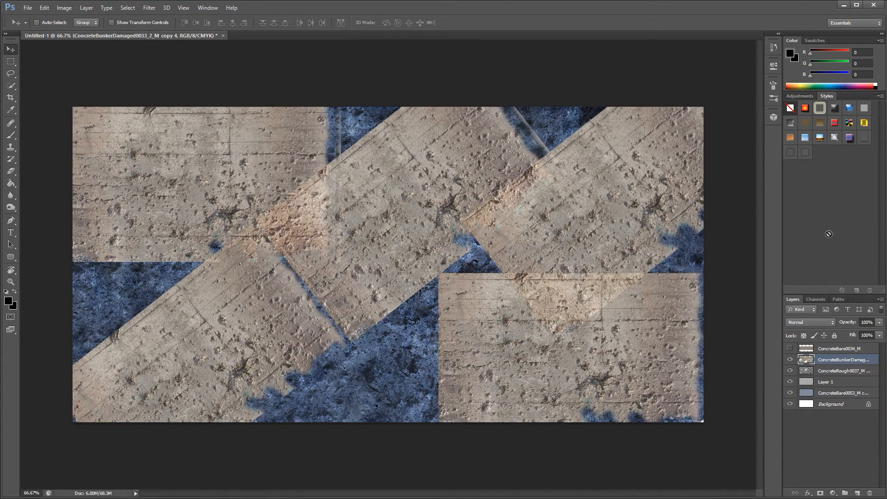
click(810, 322)
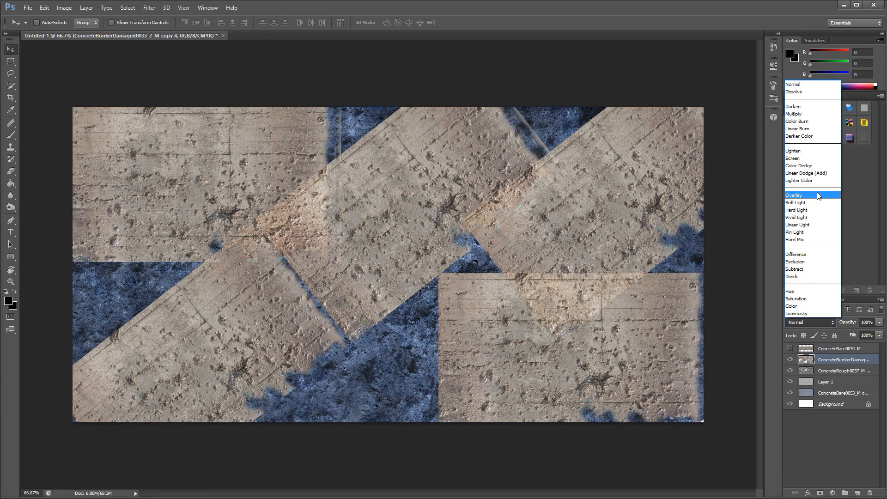
click(818, 193)
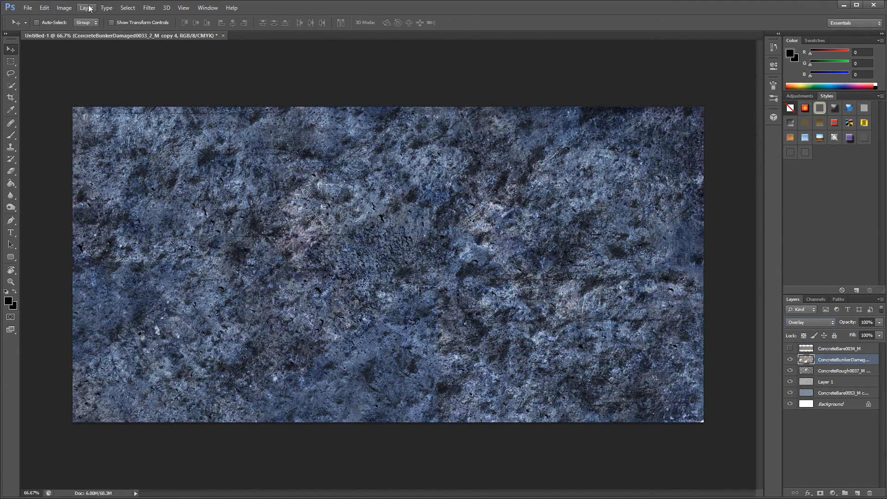
click(44, 8)
mouse_move(64, 8)
mouse_move(103, 35)
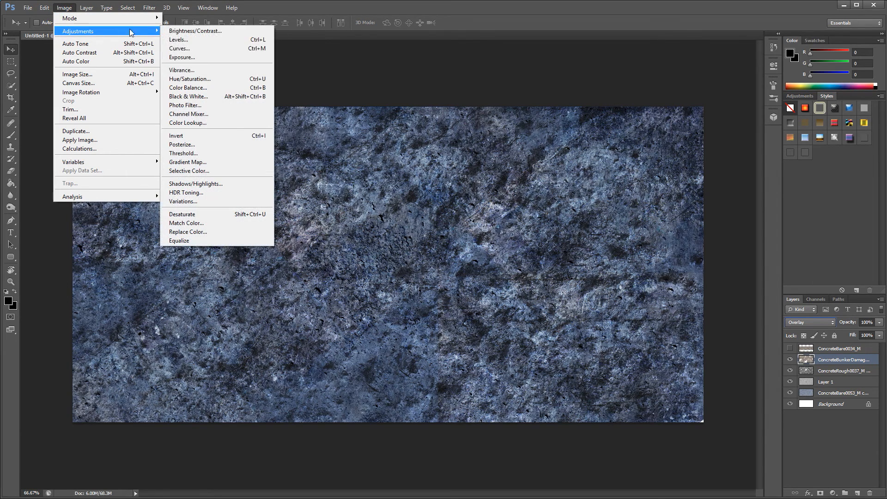
click(210, 96)
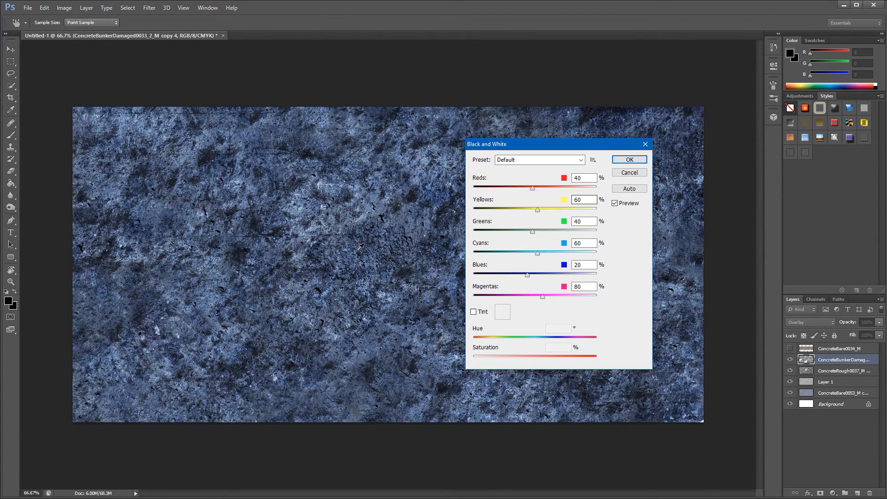
click(629, 172)
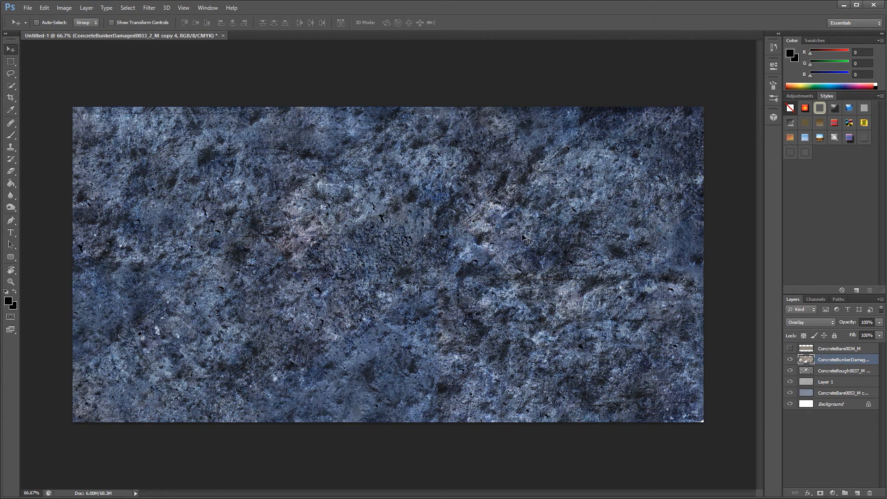
- Delete the hidden ConcreteBare0034_M layer and clone texture over the white gap in the canvas's lower-right corner
click(835, 349)
key(Delete)
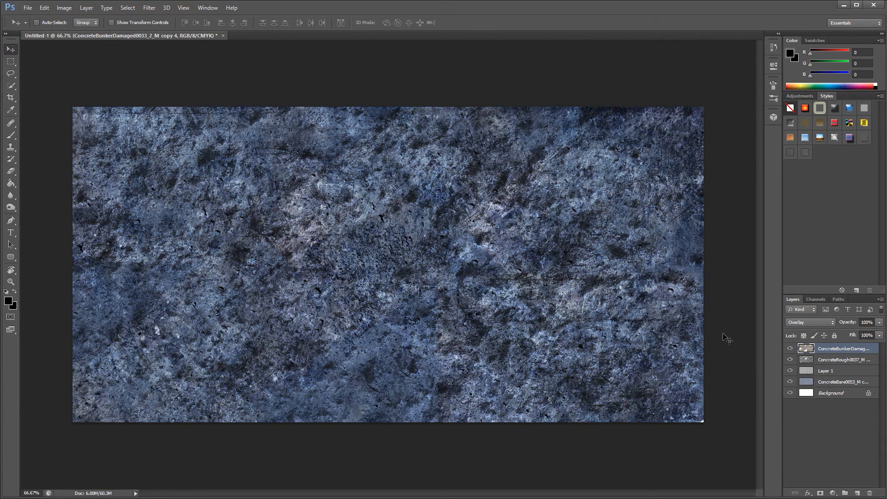
key(s)
- Duplicate the four texture layers from ConcreteBare0053_M up to ConcreteBunkerDamaged0033_2_M, leaving out the Background
click(831, 382)
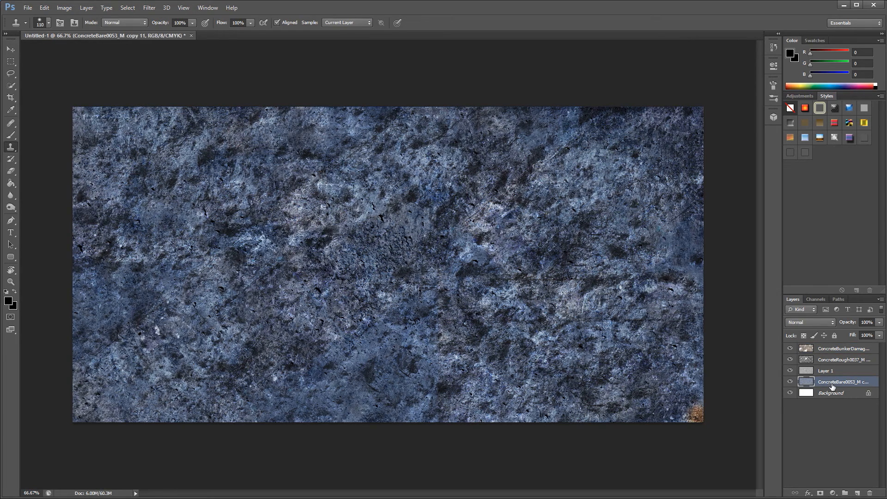
shift+click(830, 348)
right_click(830, 358)
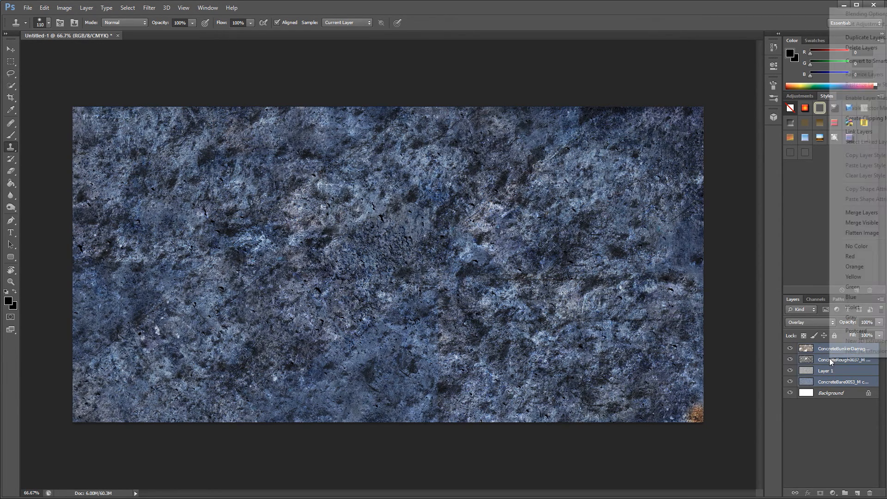
click(869, 38)
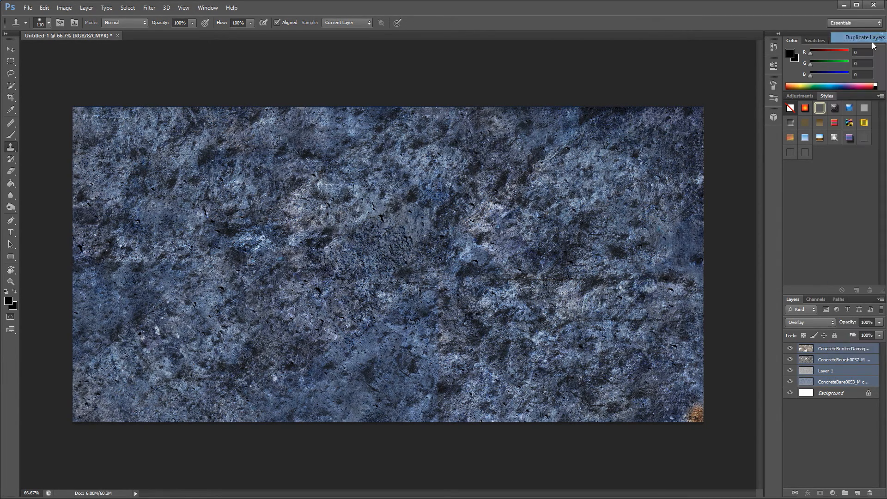
click(523, 152)
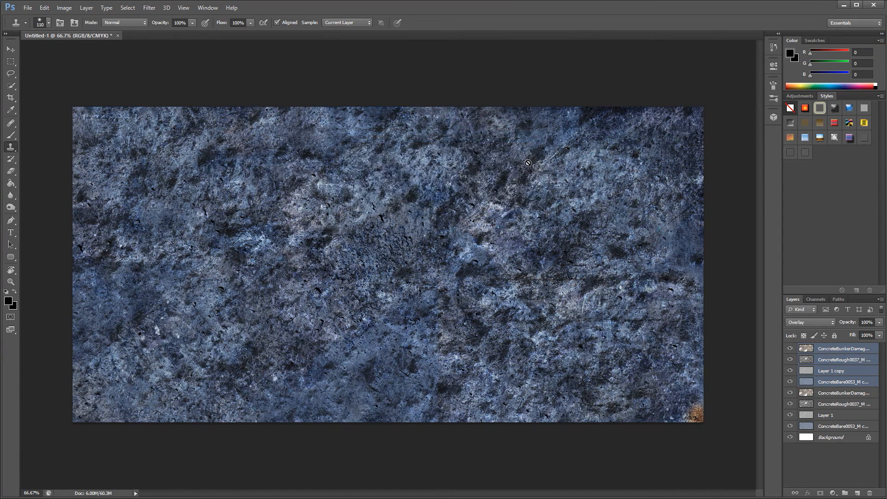
- Merge the four original texture layers above the Background into one and hide the four duplicated layers
click(838, 394)
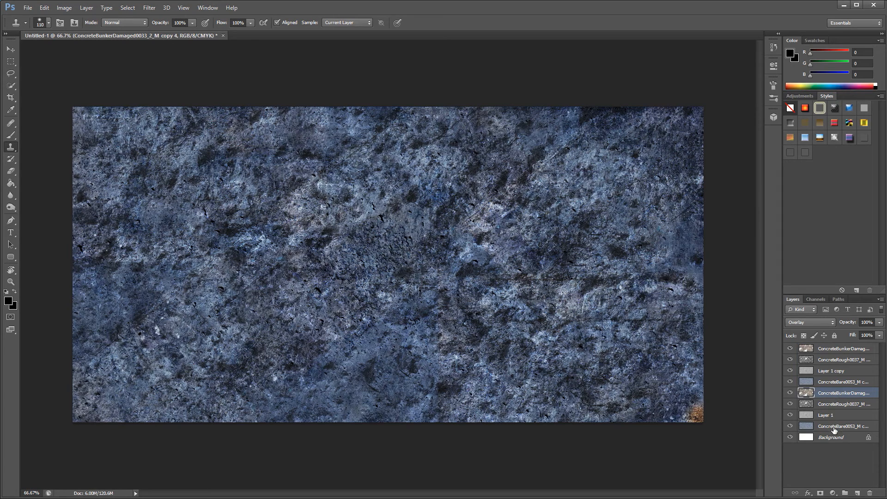
shift+click(834, 427)
right_click(834, 411)
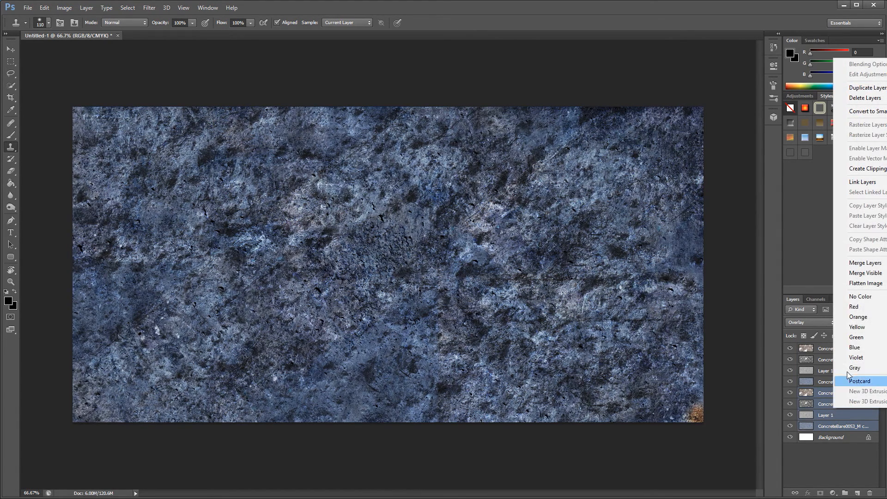
click(868, 266)
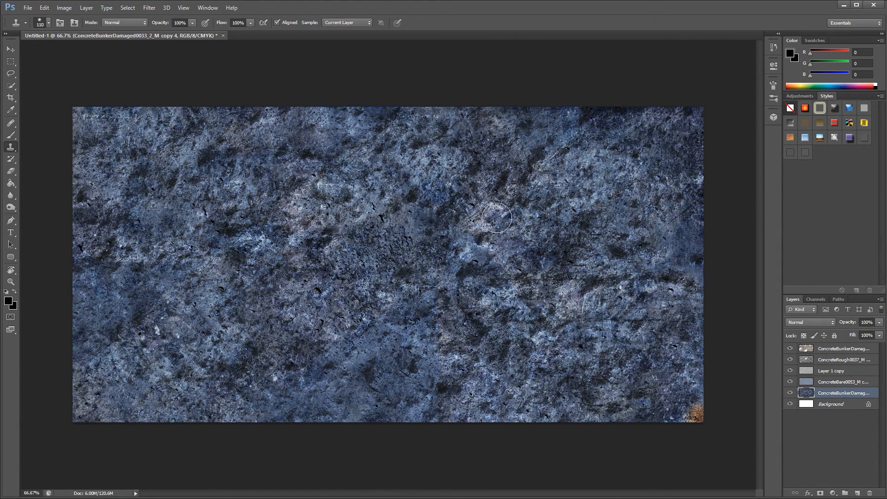
drag(790, 350, 790, 382)
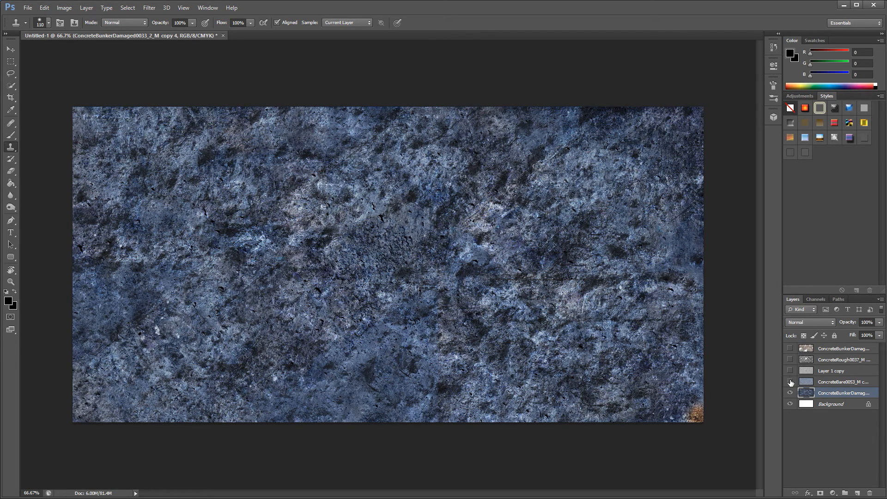
- Duplicate the merged texture layer, rename the copy to diffuse and the layer beneath it to Normal
key(ctrl+j)
double_click(837, 392)
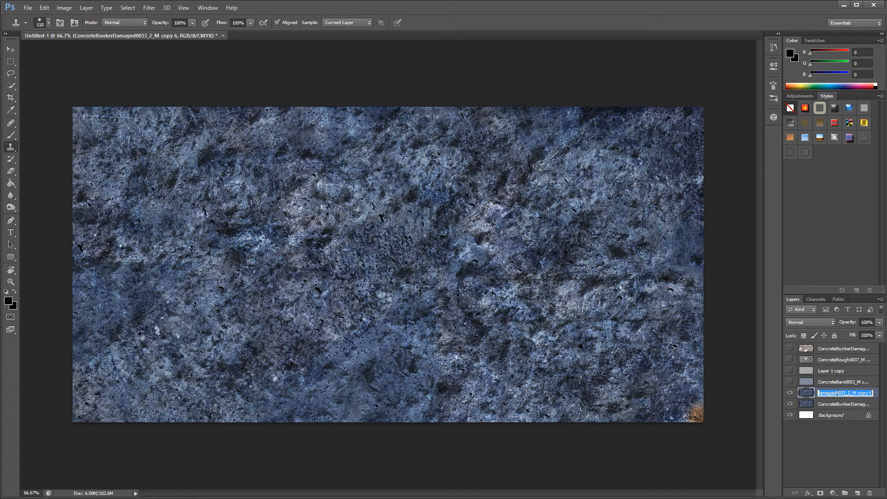
key(Return)
double_click(836, 393)
text(F)
key(Return)
double_click(844, 405)
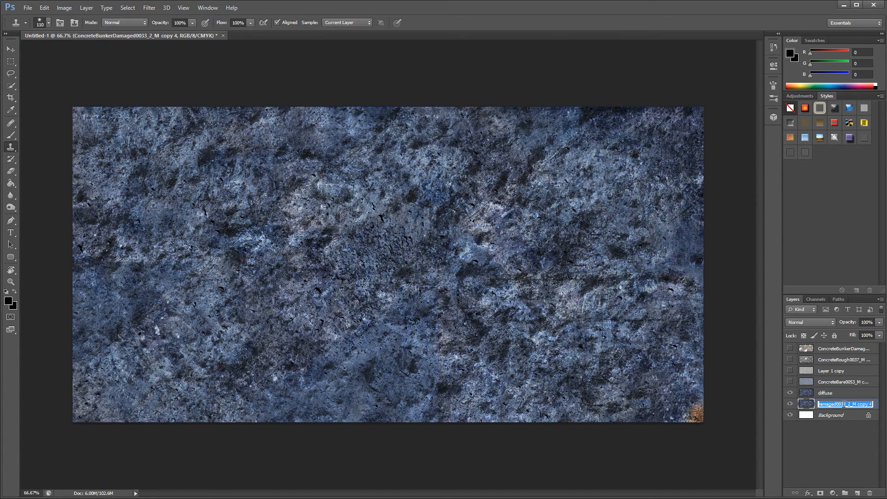
text(Normal)
key(Return)
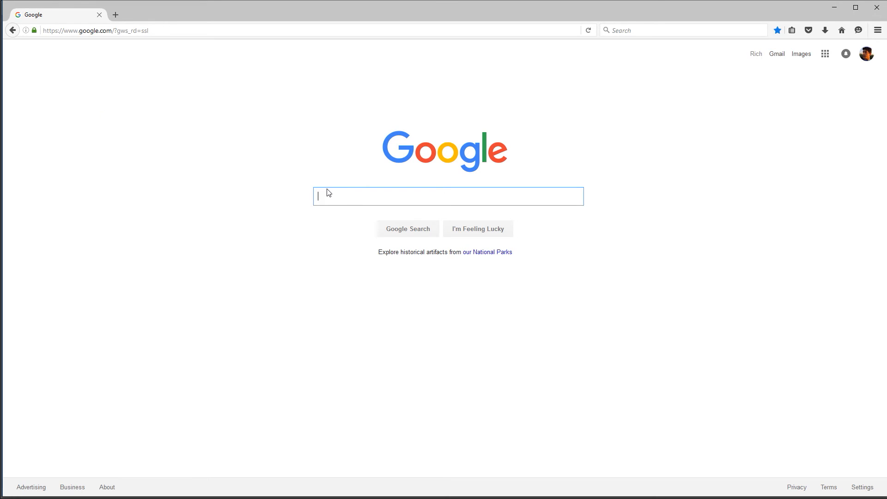
- In the web browser, search Google for "nvidia normal map filter" and open the NVIDIA Texture Tools for Adobe Photoshop page
text(nvidia)
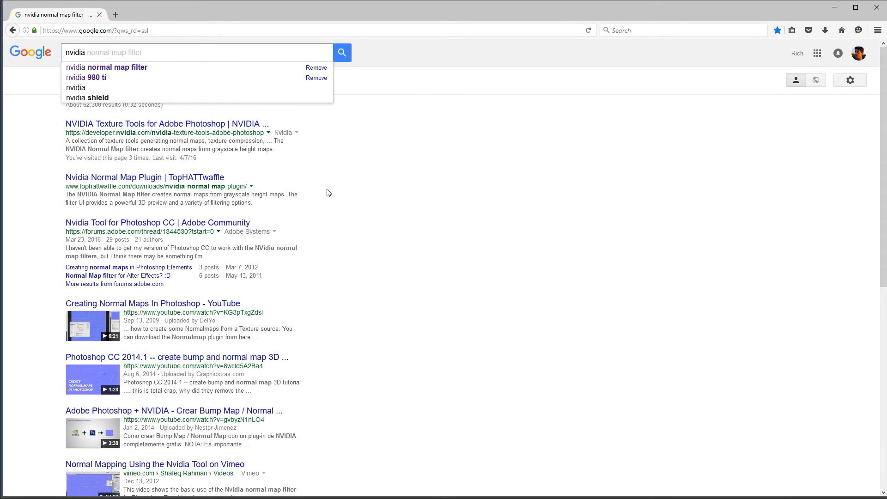
click(136, 68)
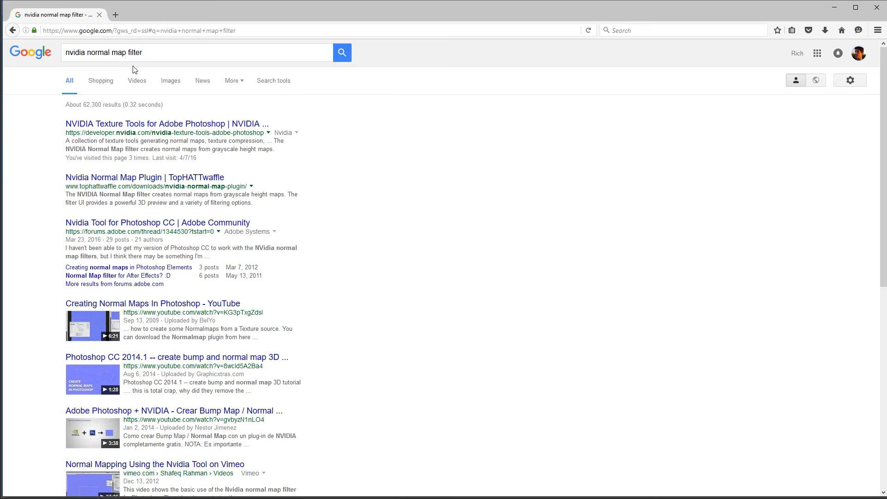
click(125, 123)
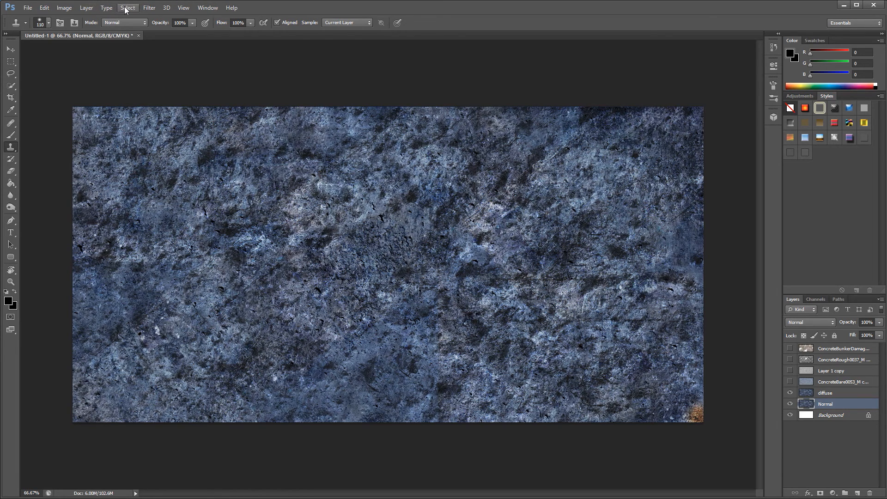
- Back in Photoshop, run the NVIDIA NormalMapFilter on the Normal layer with a scale of 10
click(149, 7)
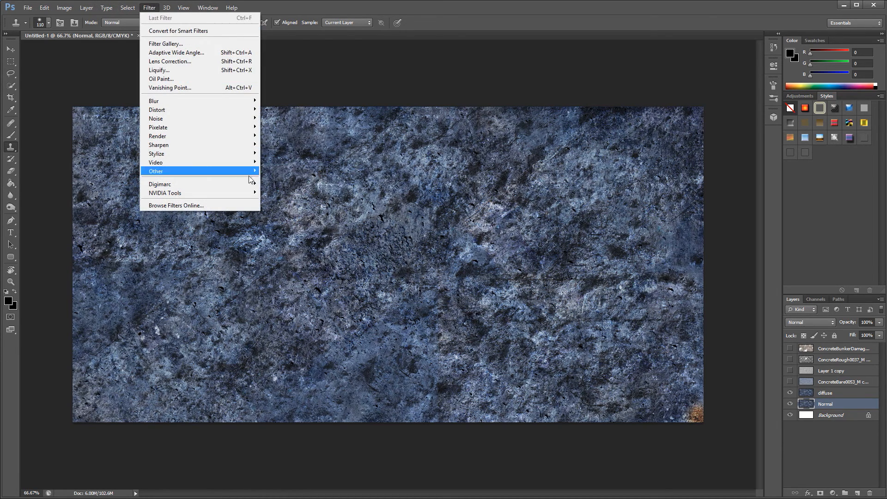
mouse_move(250, 172)
click(120, 193)
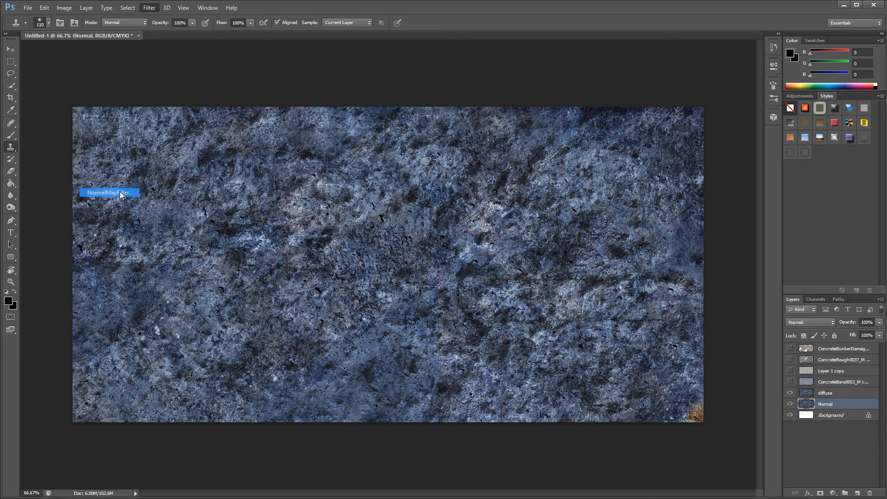
double_click(171, 123)
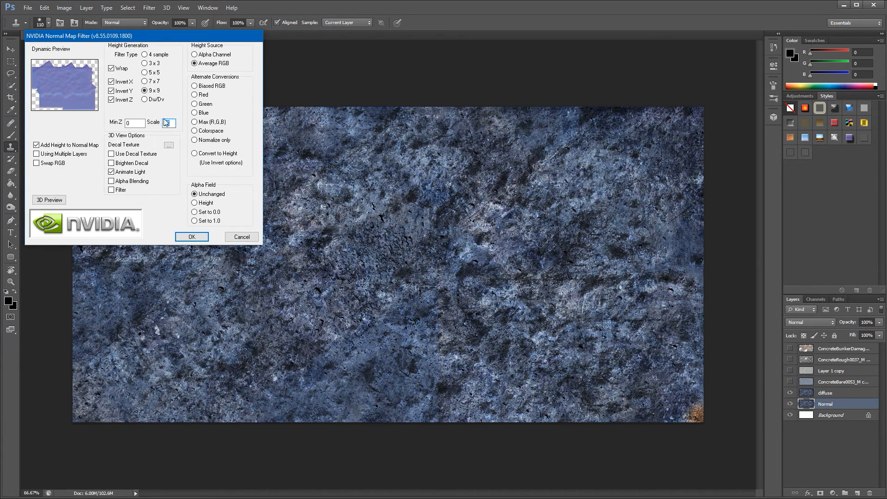
text(10)
click(191, 237)
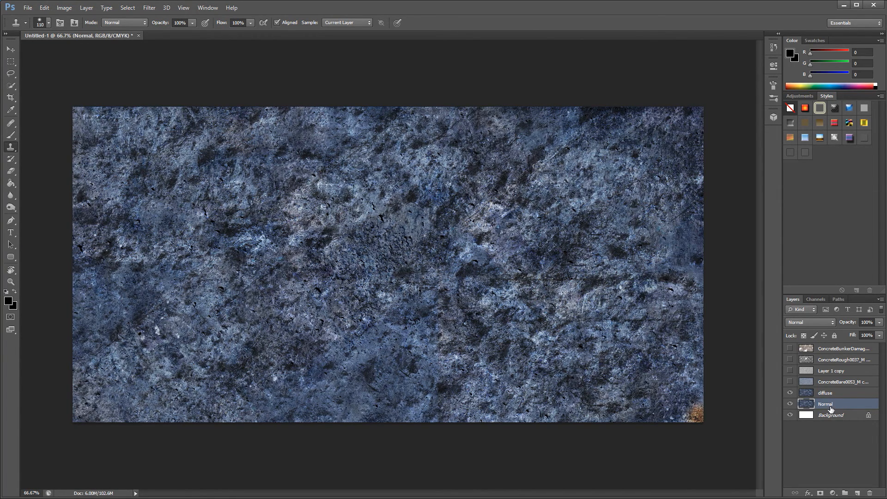
- Crop the image to the existing canvas bounds with Delete Cropped Pixels enabled to trim the layers' overhanging content
click(12, 97)
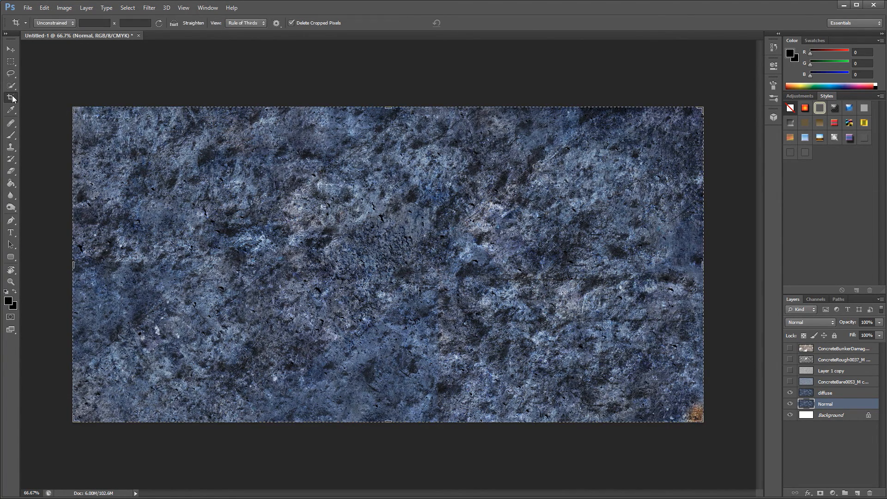
click(446, 189)
click(466, 23)
click(834, 393)
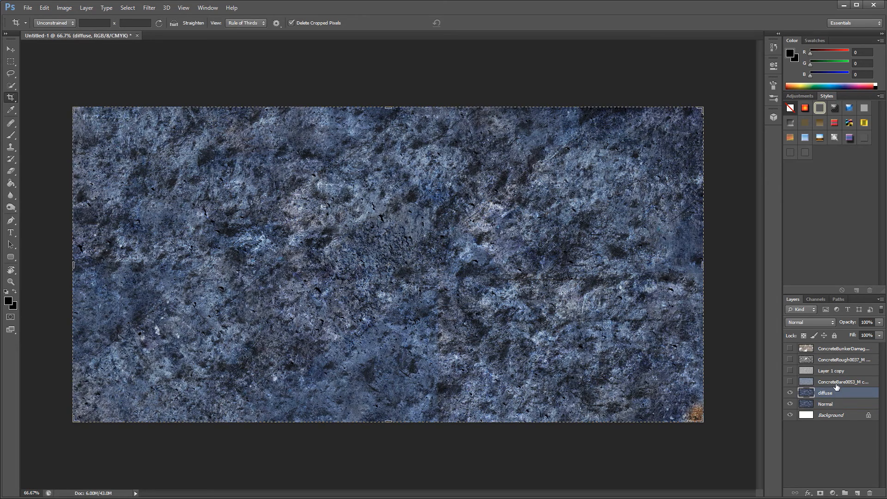
click(329, 124)
click(466, 22)
key(v)
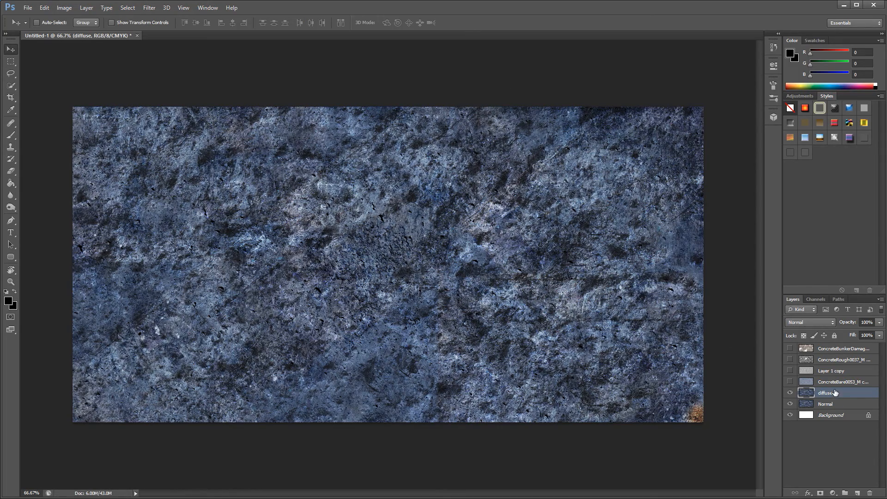
- Hide diffuse and select the Normal layer, test-moving each layer to check its trimmed edges and undoing each move
drag(597, 277, 581, 297)
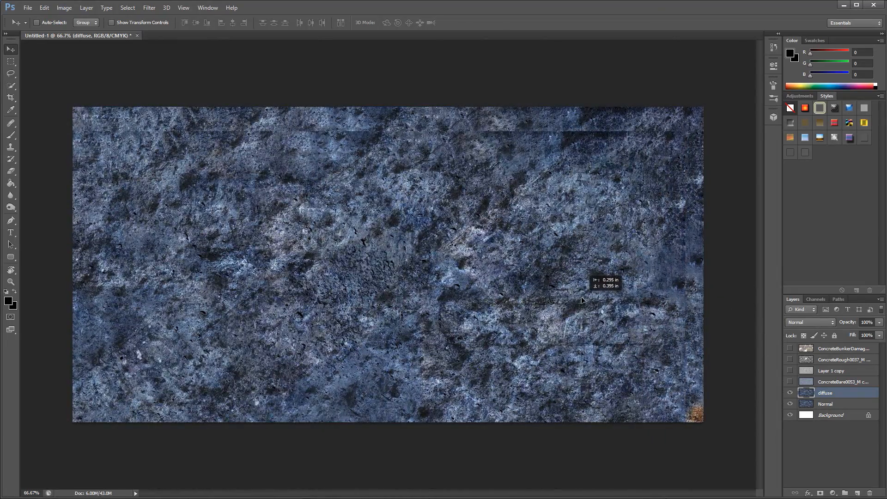
key(ctrl+z)
click(835, 405)
click(789, 393)
drag(649, 284, 583, 369)
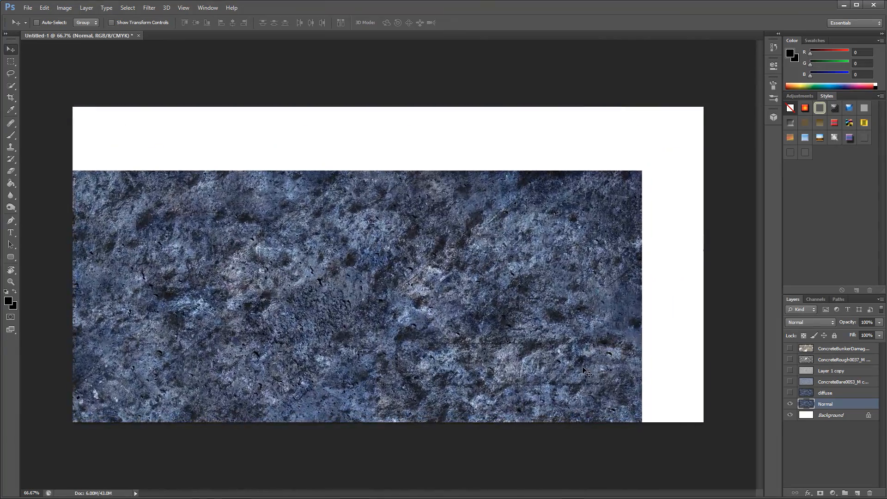
key(ctrl+z)
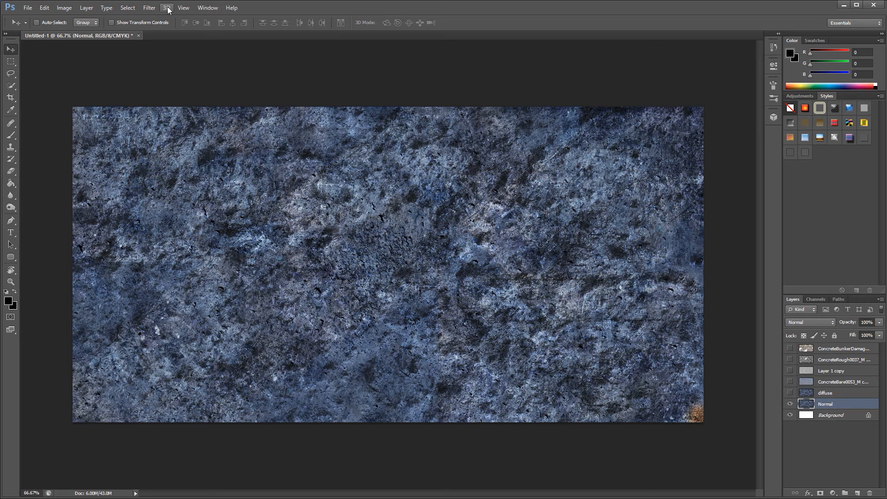
- Run the NVIDIA NormalMapFilter on the Normal layer with its existing settings, inspecting the relief in the 3D preview before applying
click(149, 8)
mouse_move(204, 193)
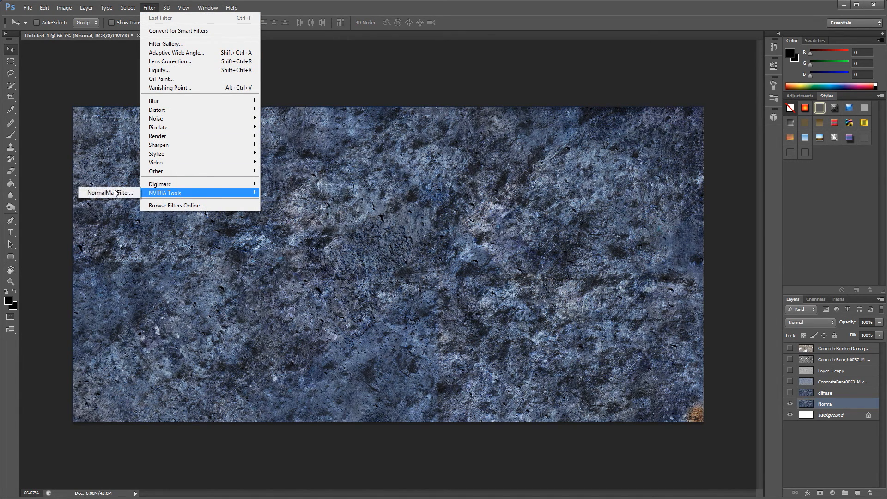
click(111, 192)
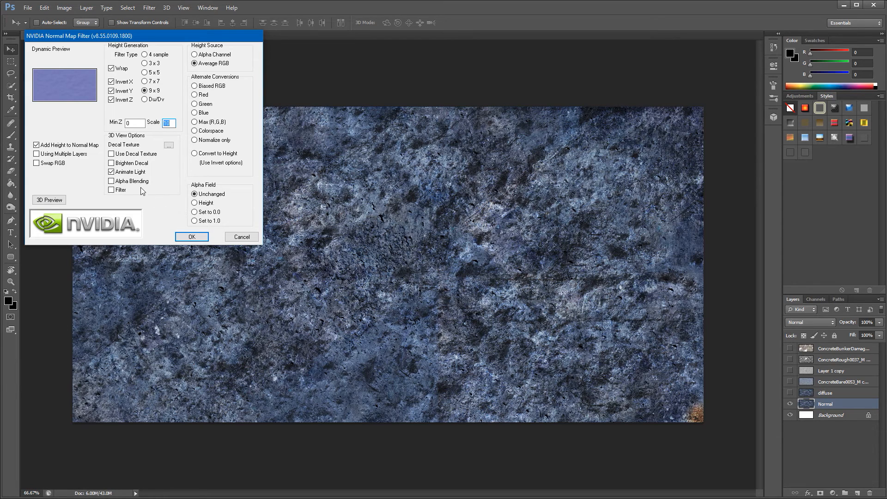
click(50, 199)
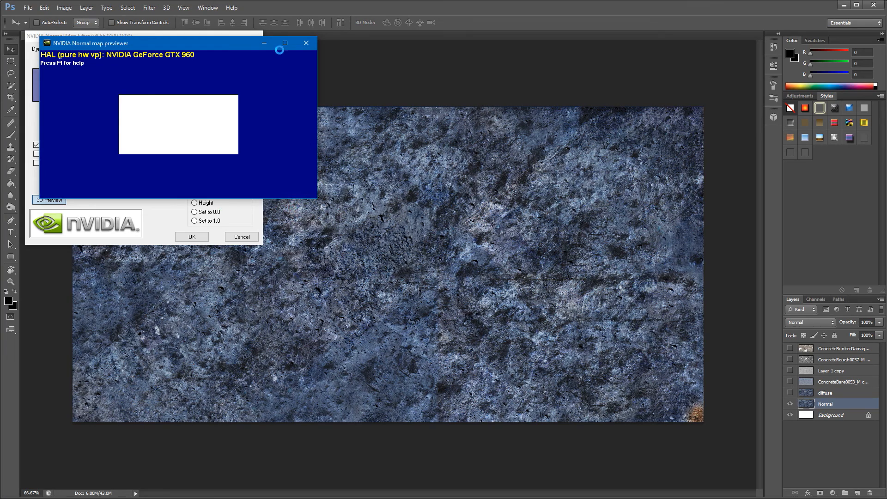
click(284, 43)
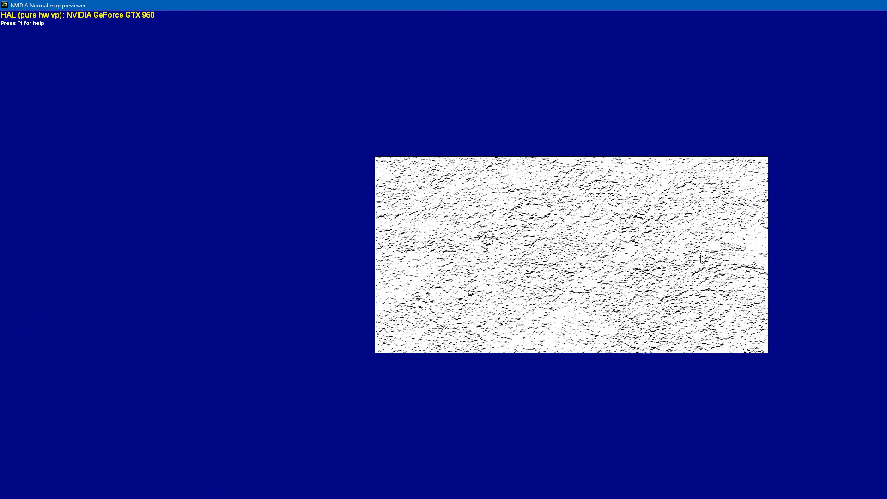
mouse_move(796, 384)
mouse_down()
mouse_move(811, 380)
mouse_move(806, 322)
mouse_move(800, 386)
mouse_move(762, 458)
mouse_up()
drag(715, 378, 694, 134)
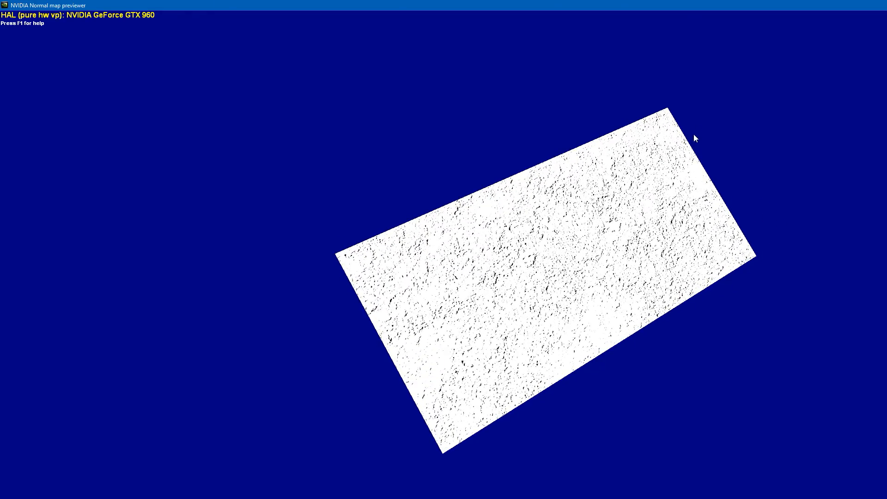
double_click(752, 4)
click(651, 74)
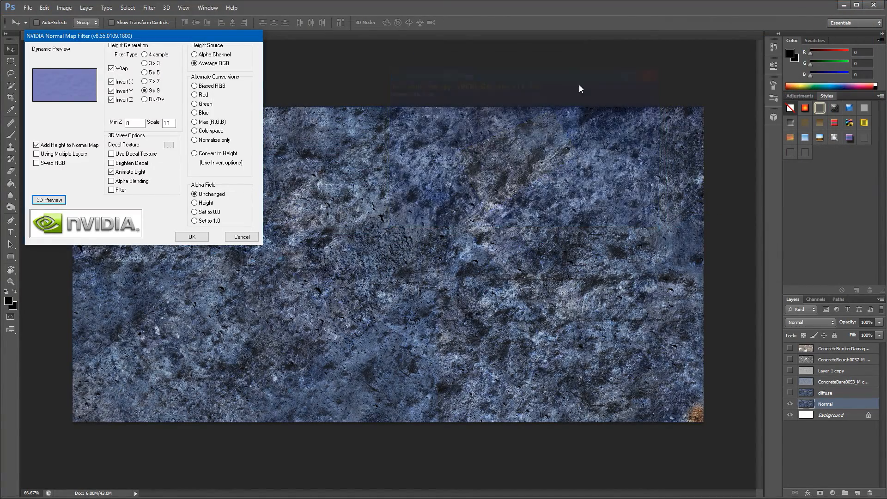
key(Return)
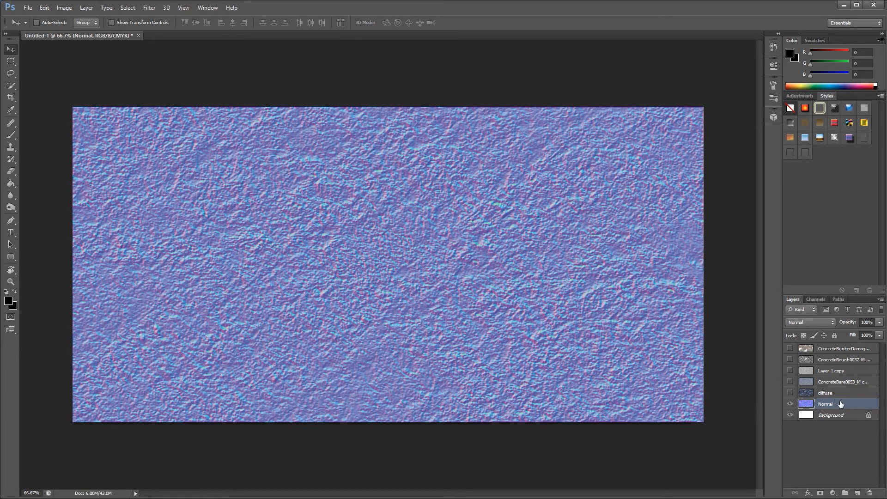
- Show the diffuse layer again and save the layered document as Planet Tex in Photoshop format in the Tut folder
click(790, 392)
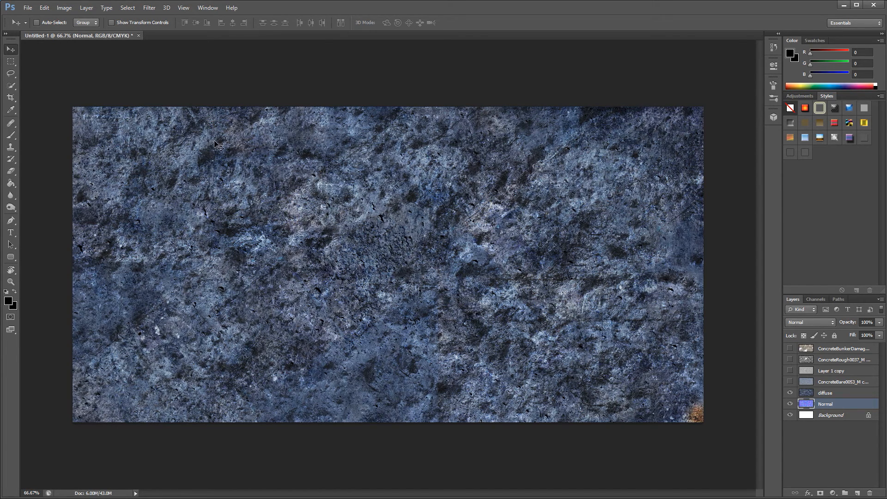
click(33, 8)
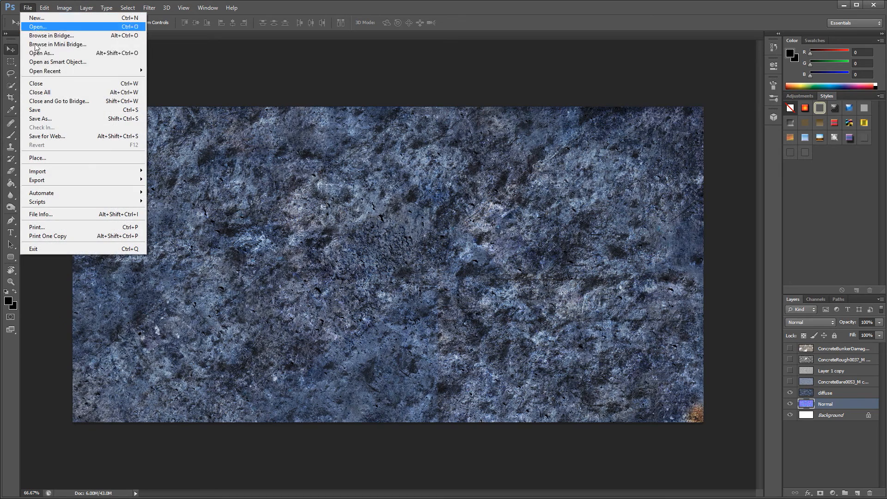
click(57, 118)
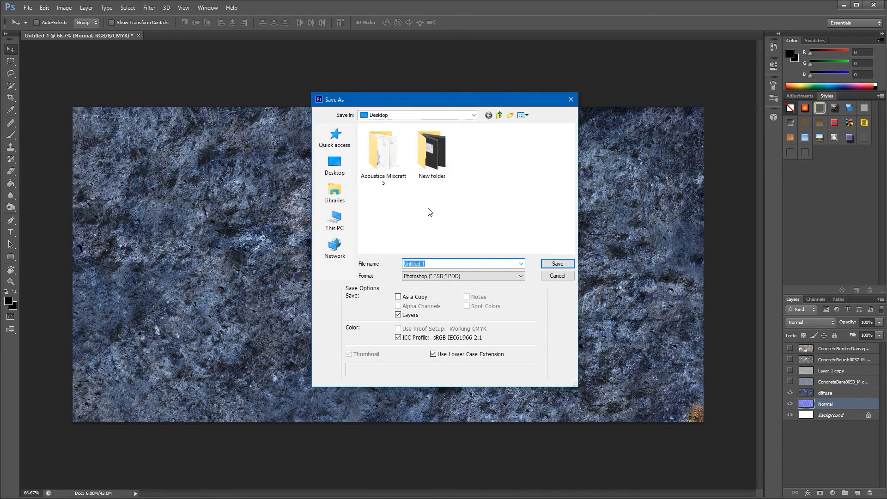
click(334, 221)
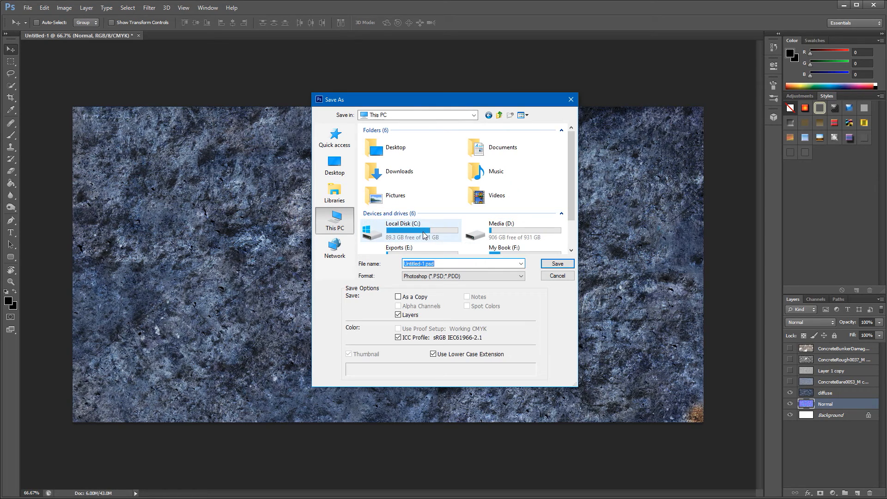
double_click(491, 239)
double_click(395, 219)
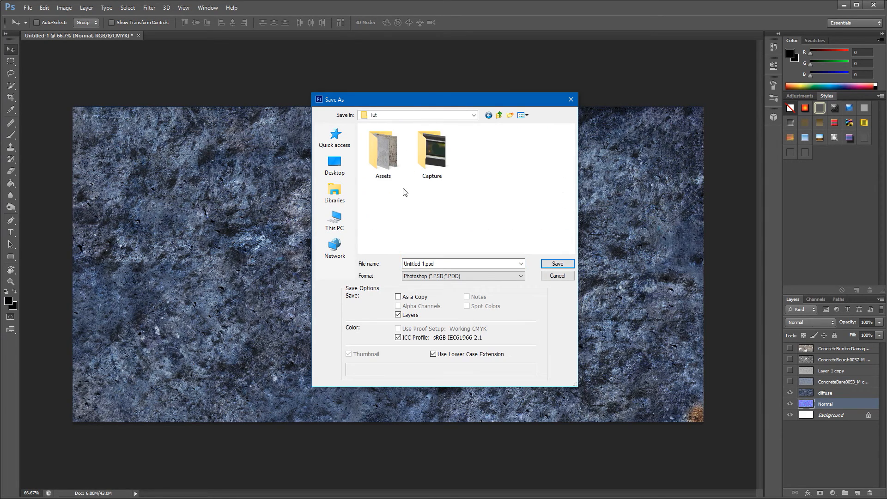
text(Planet Tex)
click(557, 264)
click(544, 151)
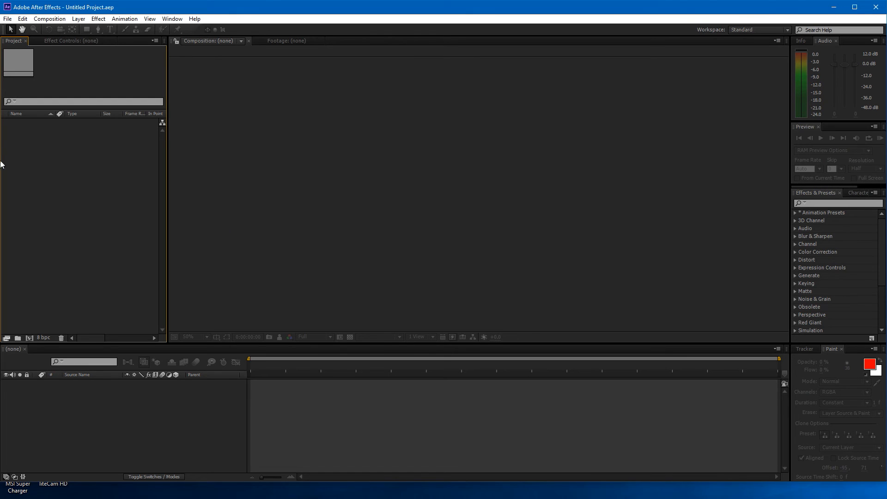
- In After Effects, create a new composition with the HDTV 1080 24 preset and a 10-second duration
click(48, 18)
click(49, 31)
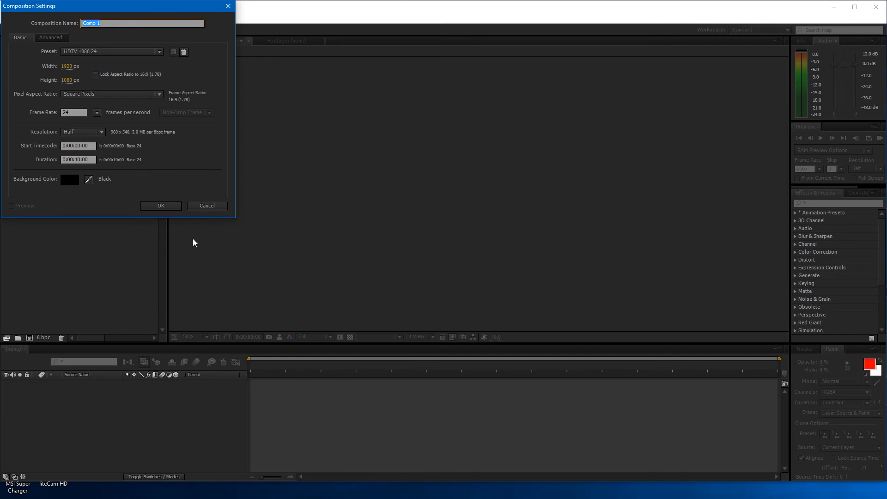
click(160, 206)
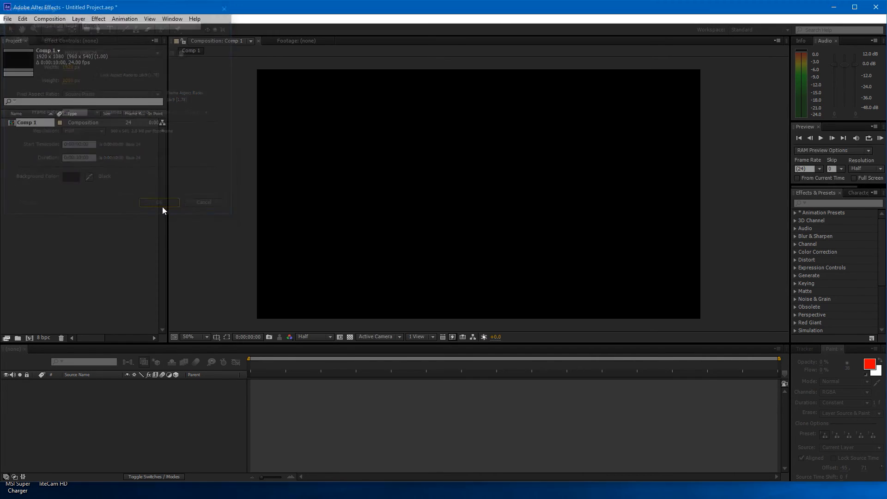
- Import Planet Tex.psd from the Tut folder as a Composition with Editable Layer Styles
right_click(71, 172)
mouse_move(116, 208)
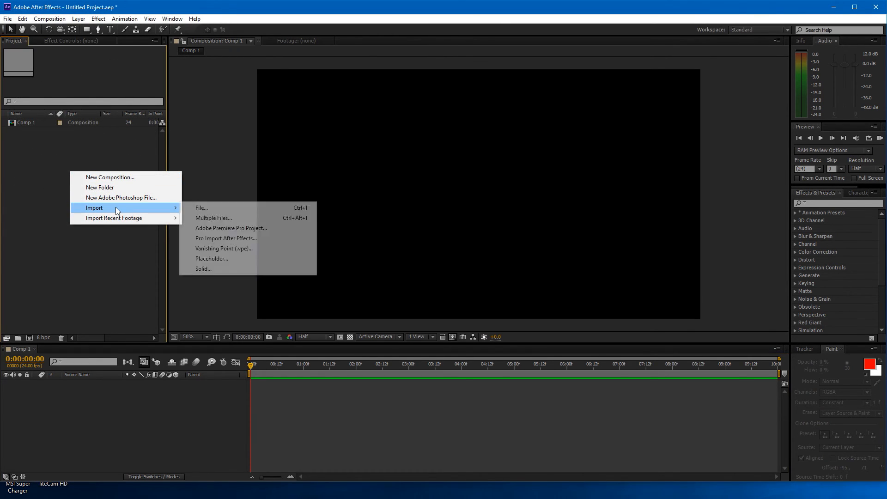
click(204, 207)
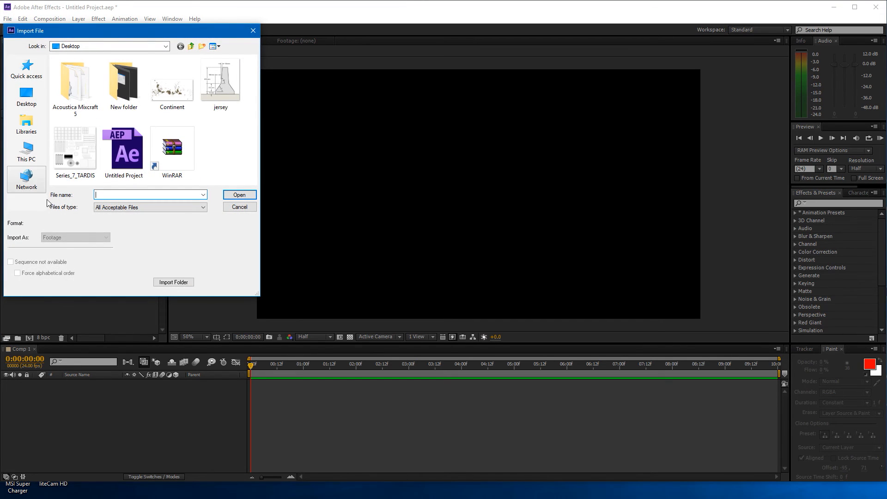
click(27, 150)
scroll(105, 118, down, 5)
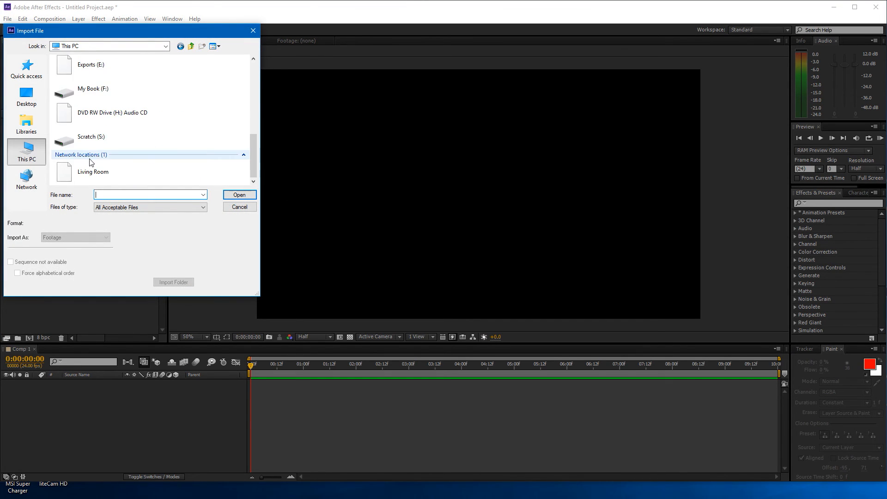
double_click(92, 138)
click(178, 104)
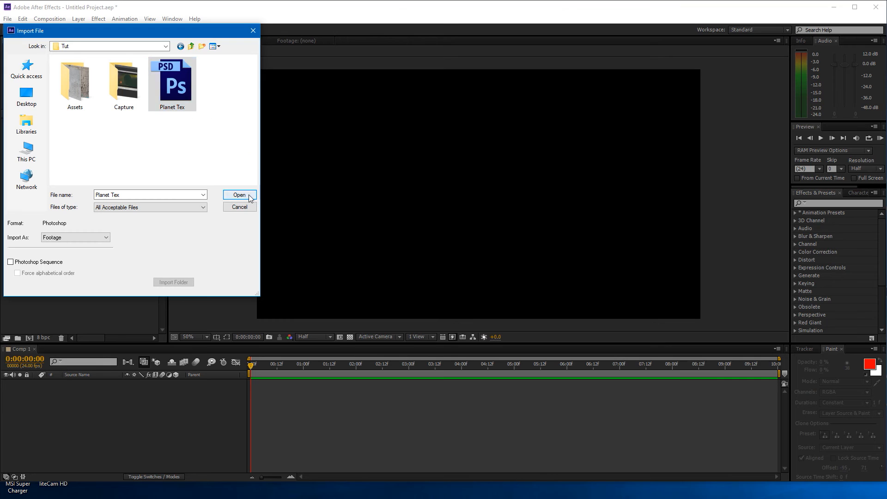
click(247, 197)
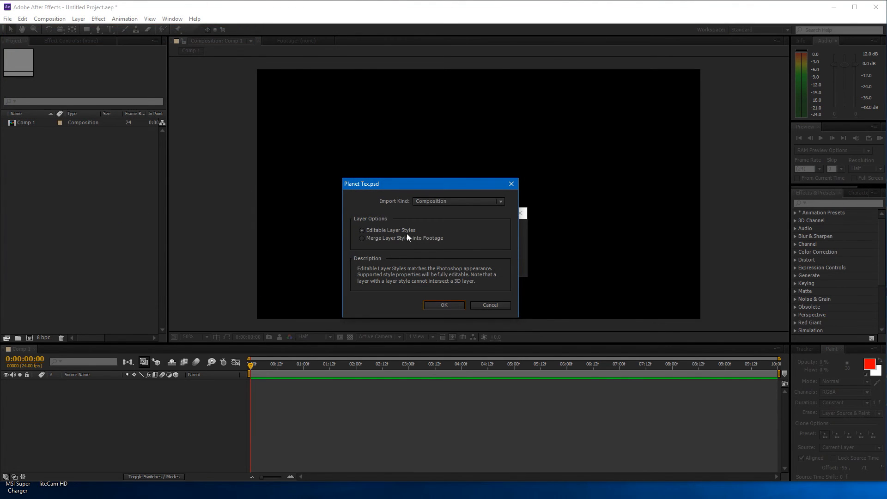
click(426, 202)
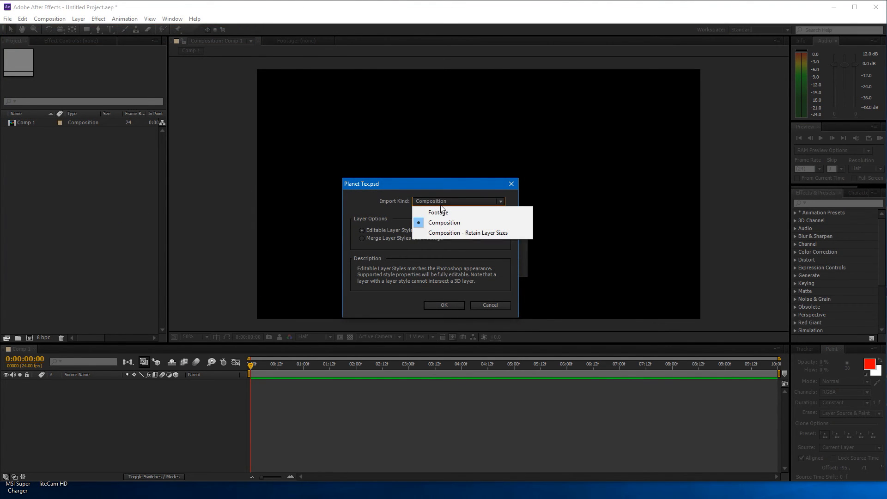
click(400, 201)
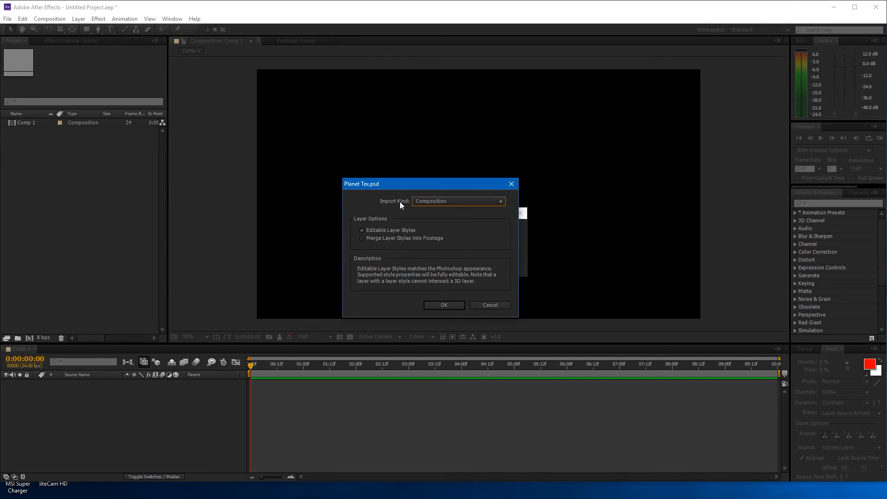
click(449, 304)
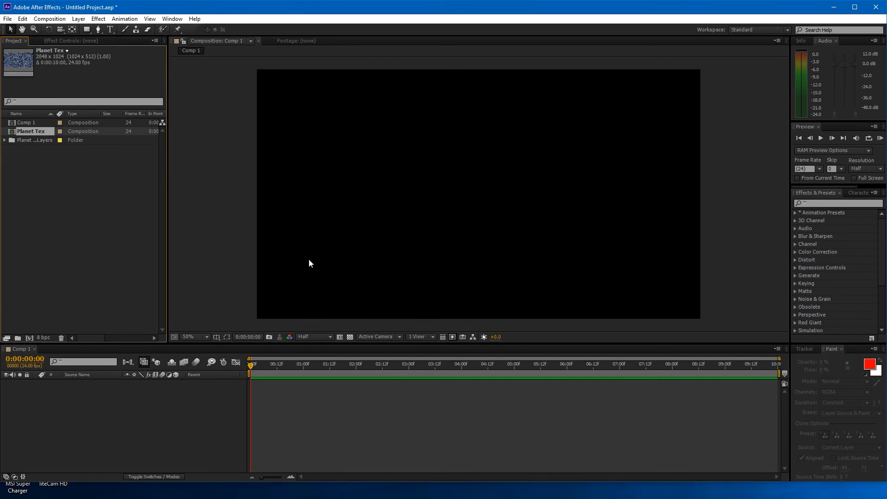
- Cut the diffuse and Normal layers from the Planet Tex composition and paste them into Comp 1
double_click(38, 133)
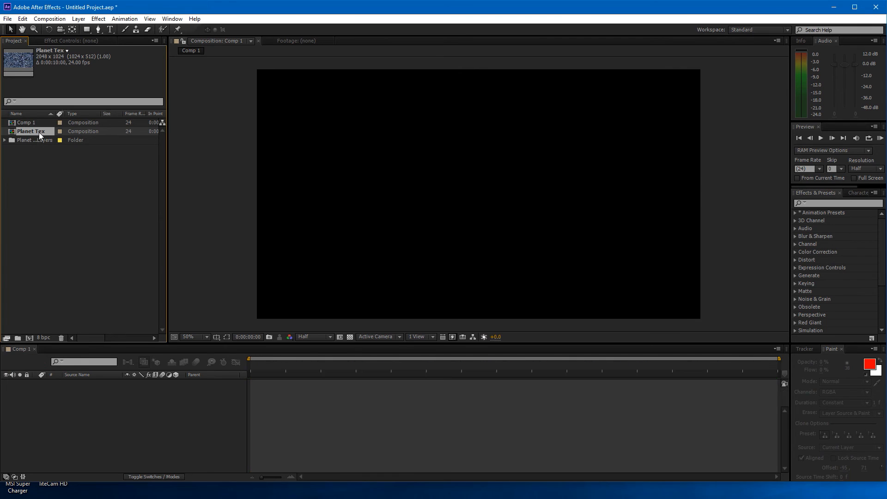
click(81, 414)
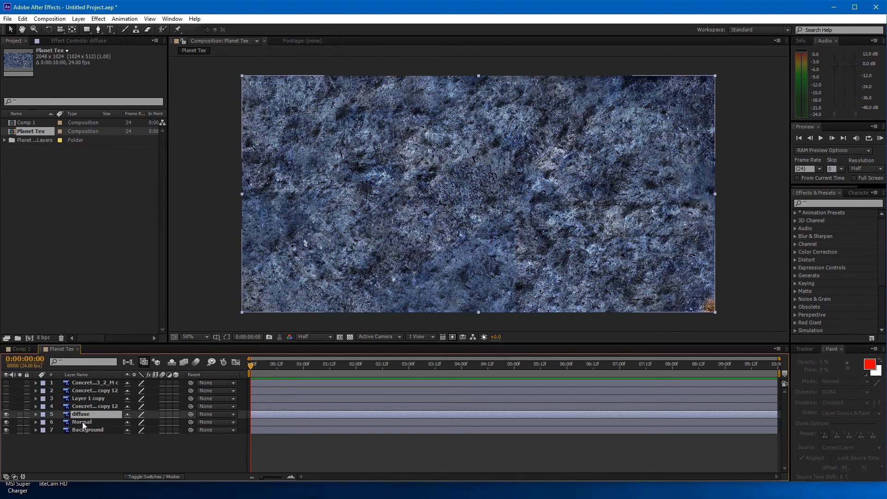
shift+click(82, 422)
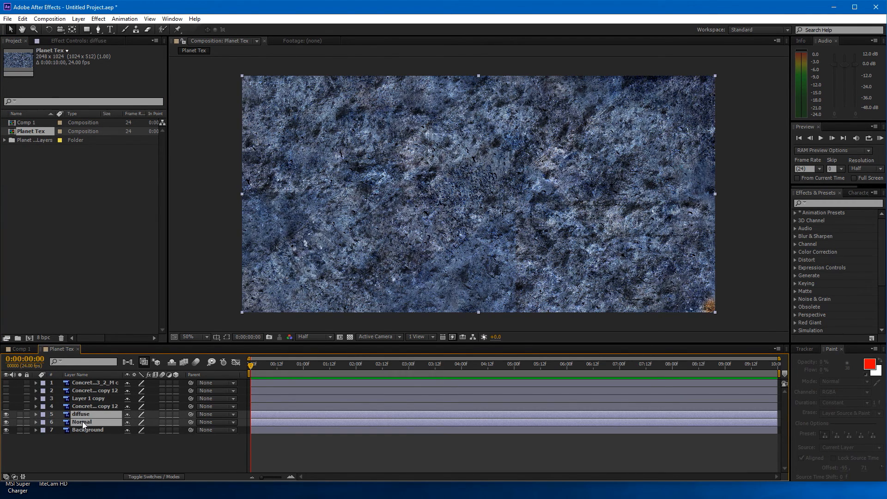
key(Delete)
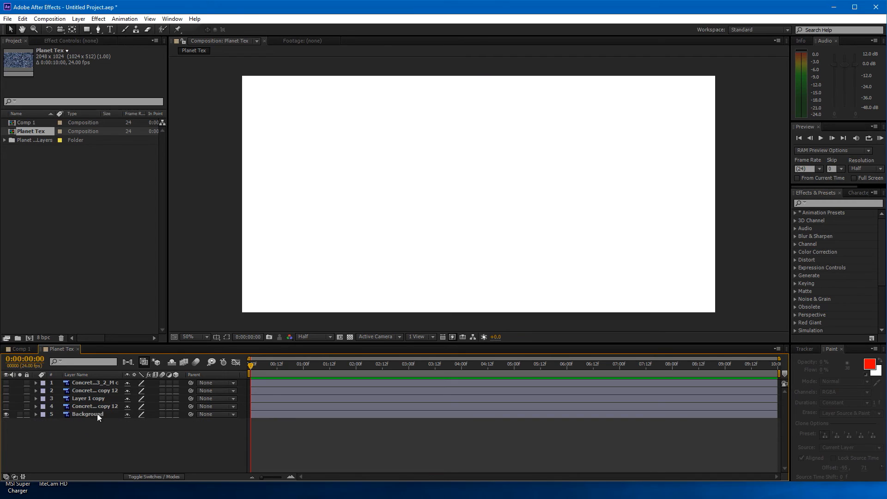
click(26, 349)
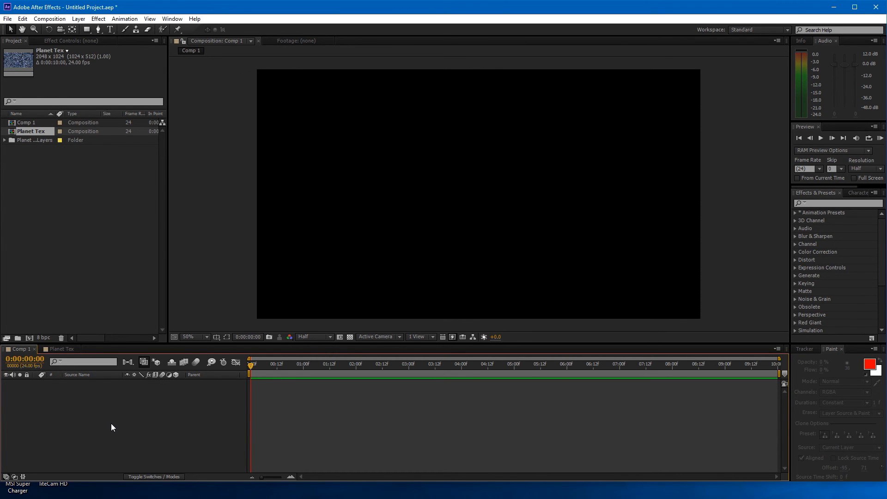
key(ctrl+v)
click(157, 446)
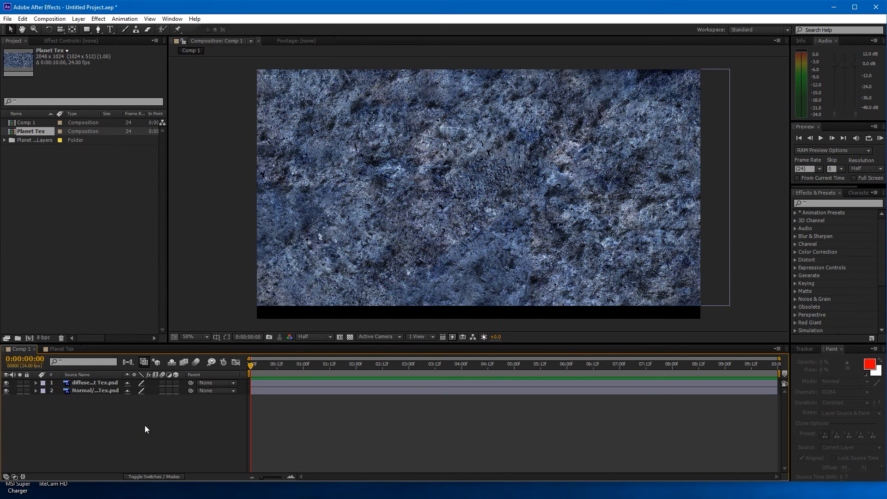
- Pre-compose the diffuse layer in Comp 1, leaving all attributes in Comp 1
click(93, 384)
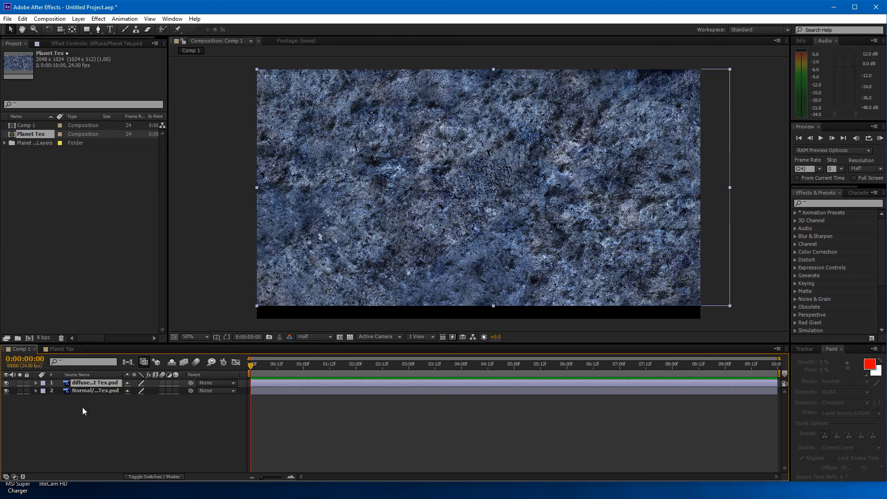
key(ctrl+shift+c)
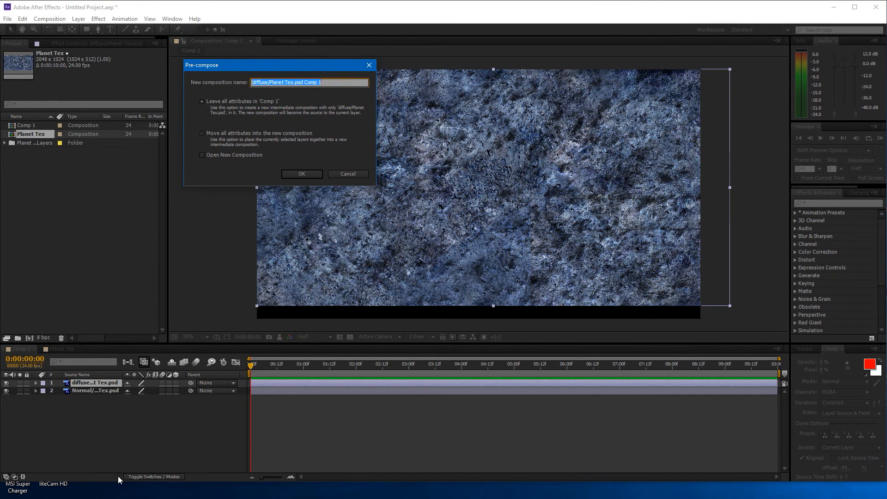
click(298, 174)
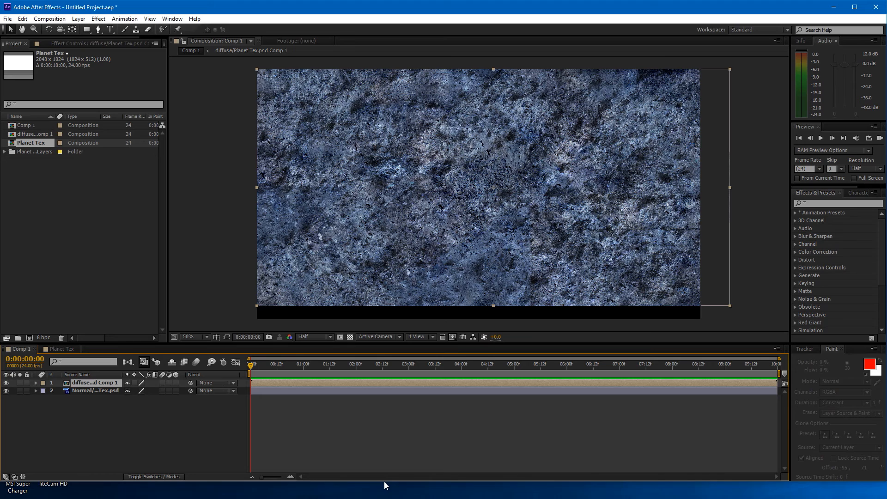
- Inside the diffuse pre-composition, duplicate the texture layer twice and hide the upper two copies
drag(382, 482, 380, 498)
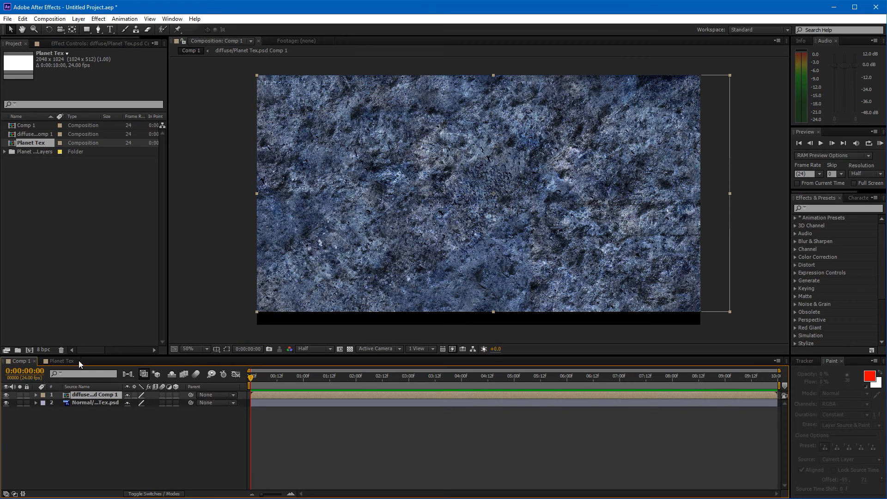
double_click(91, 396)
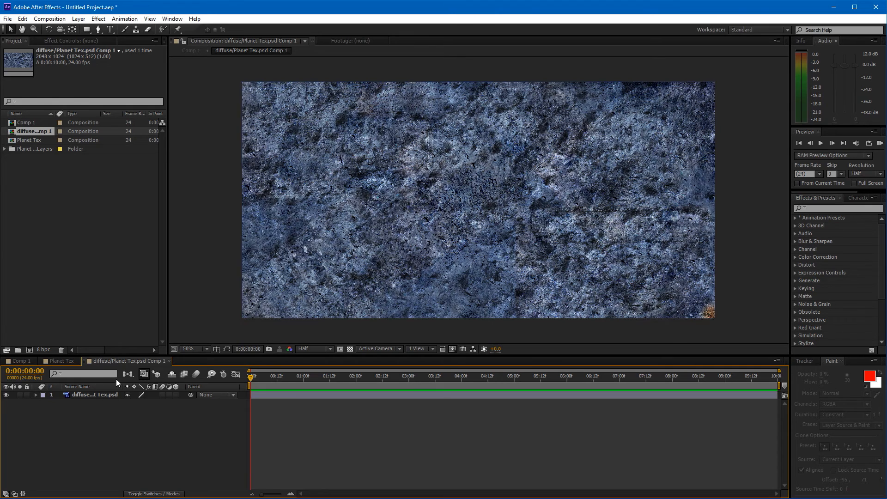
click(99, 395)
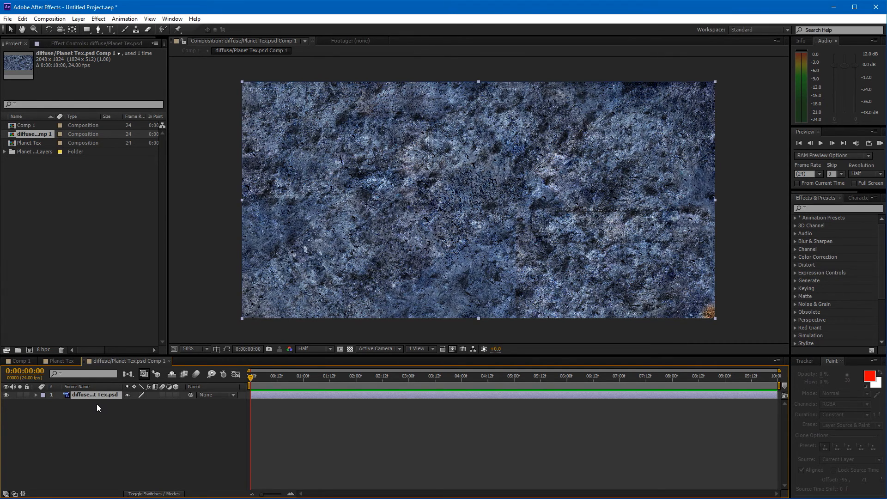
key(ctrl+d)
key(ctrl+d)
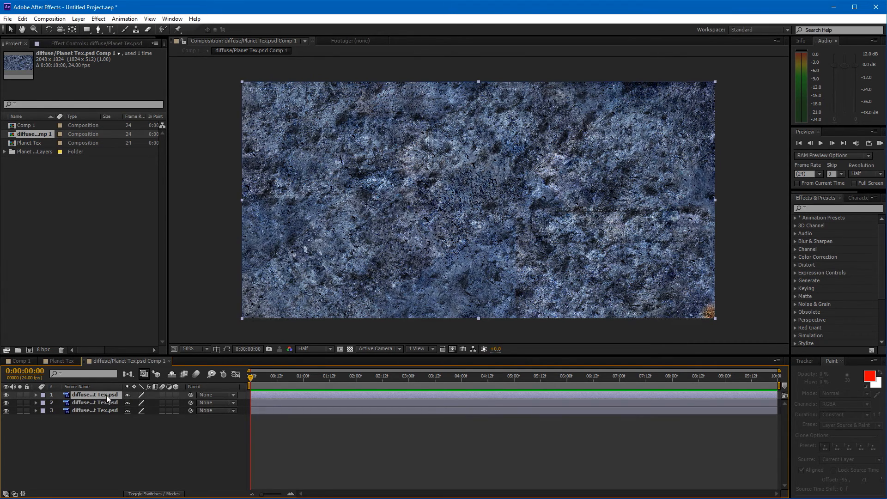
drag(6, 394, 6, 403)
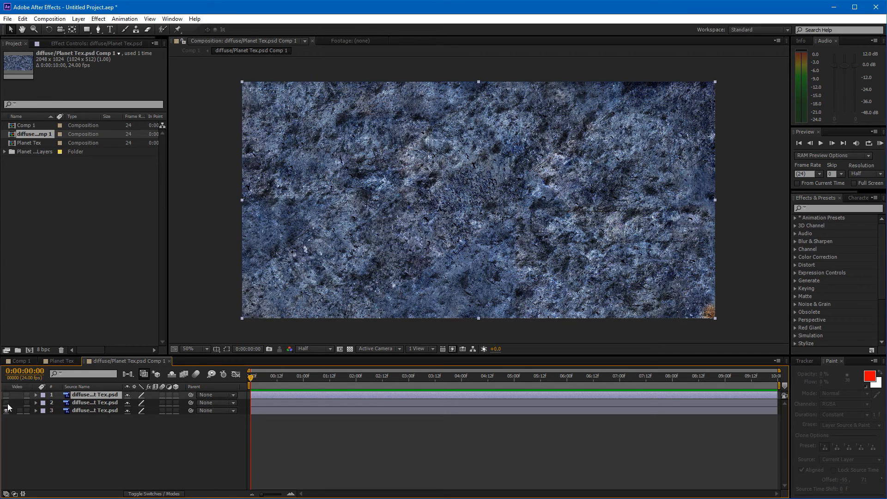
- Apply Polar Coordinates to the bottom diffuse layer and set its Interpolation to 100% with Polar to Rect conversion
click(93, 411)
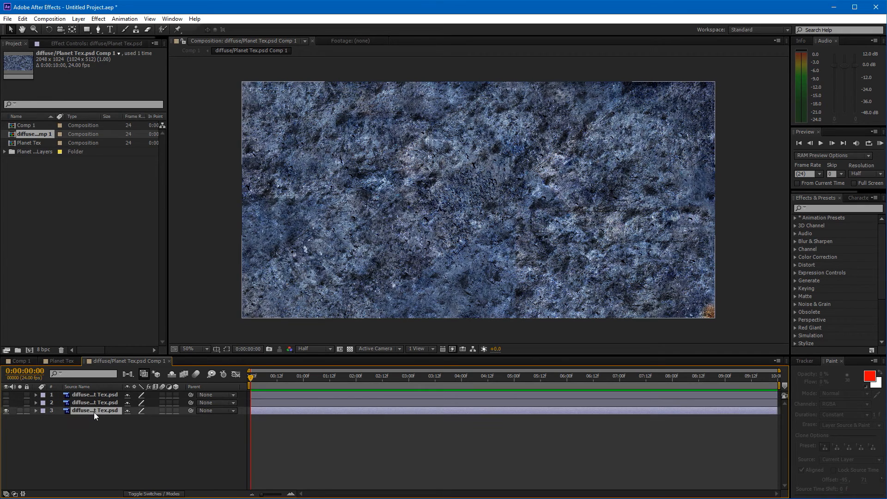
click(824, 208)
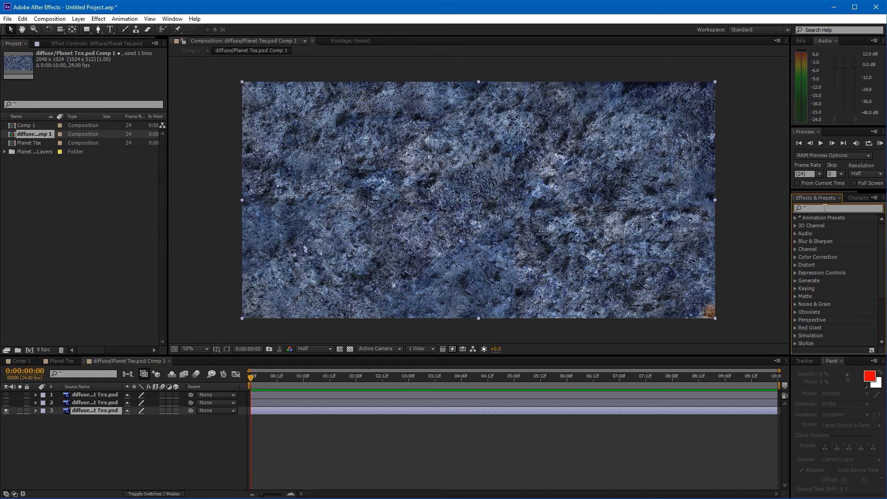
text(polar)
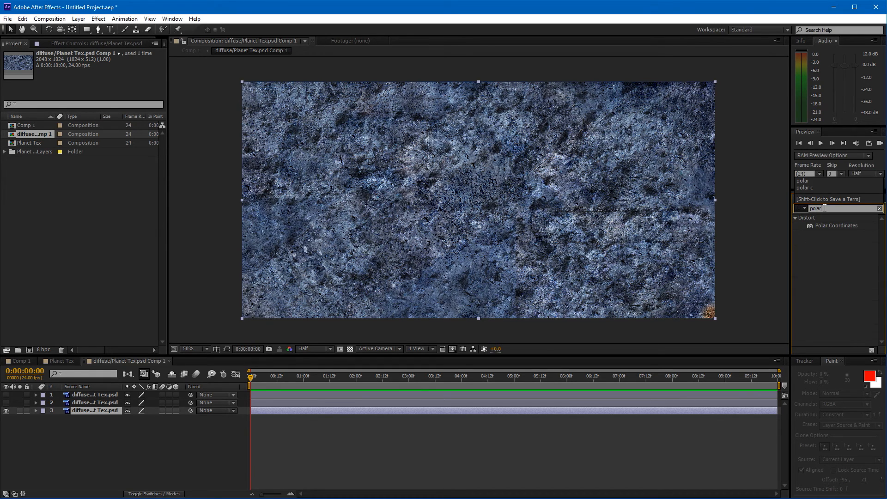
drag(836, 226, 434, 412)
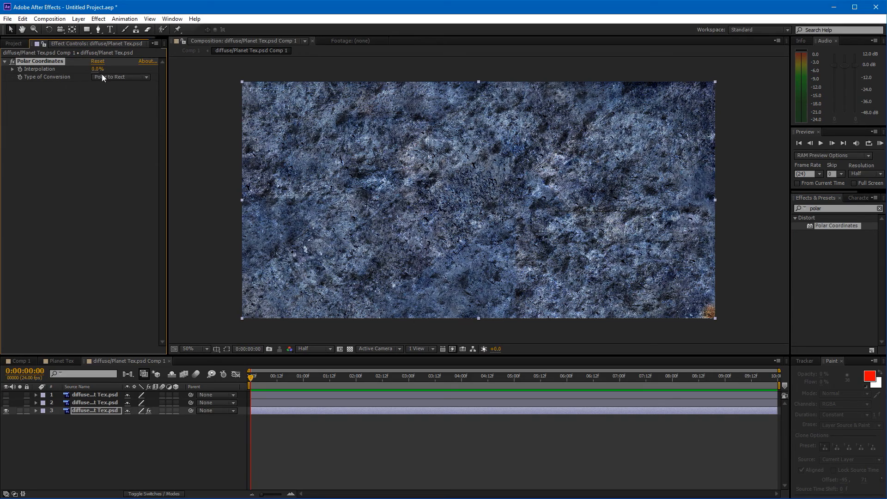
drag(95, 70, 146, 67)
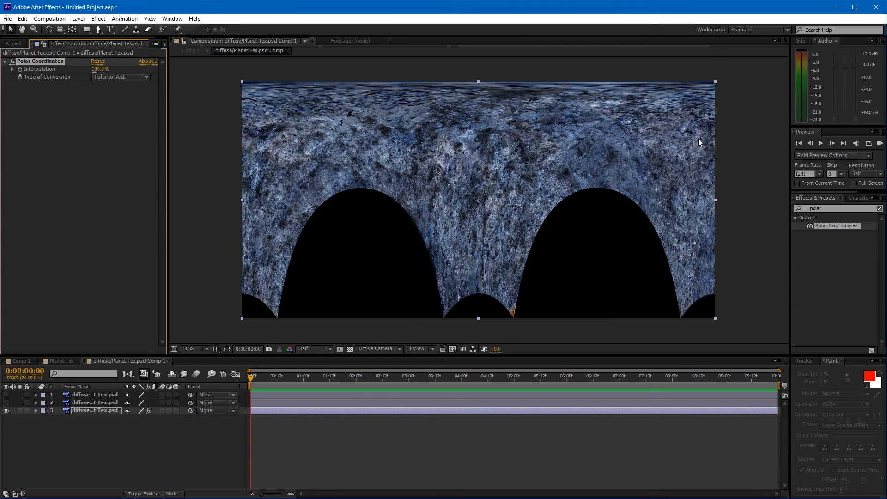
- Add the Linear Wipe transition effect to the bottom diffuse layer with 50% Transition Completion and a 0° Wipe Angle
click(816, 208)
text(linear)
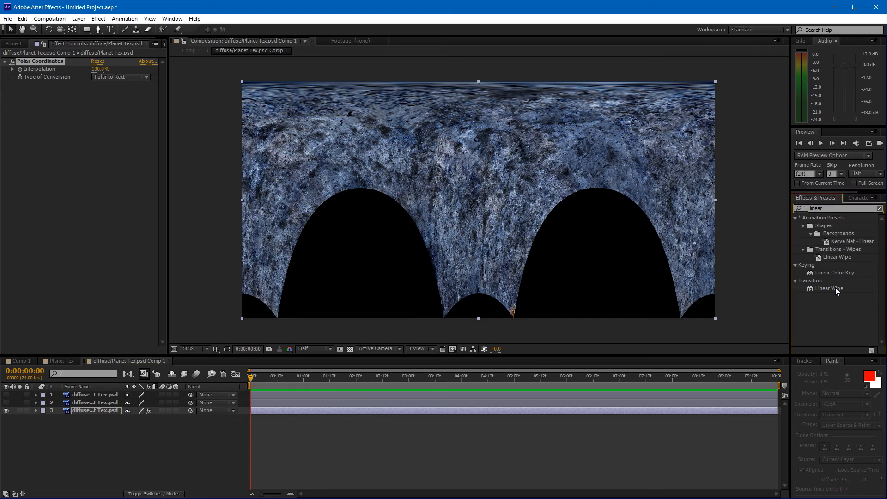
drag(835, 287, 255, 142)
drag(96, 94, 105, 94)
click(92, 94)
click(96, 93)
text(50)
key(Return)
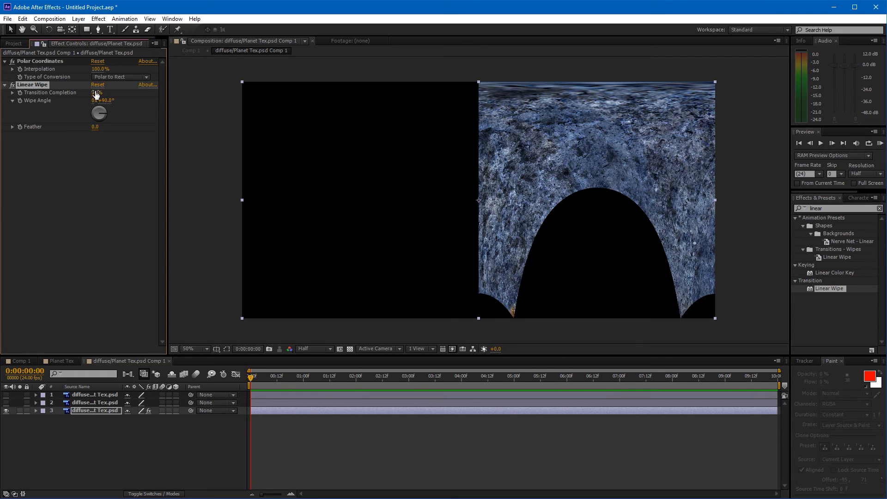
click(107, 101)
text(0)
key(Return)
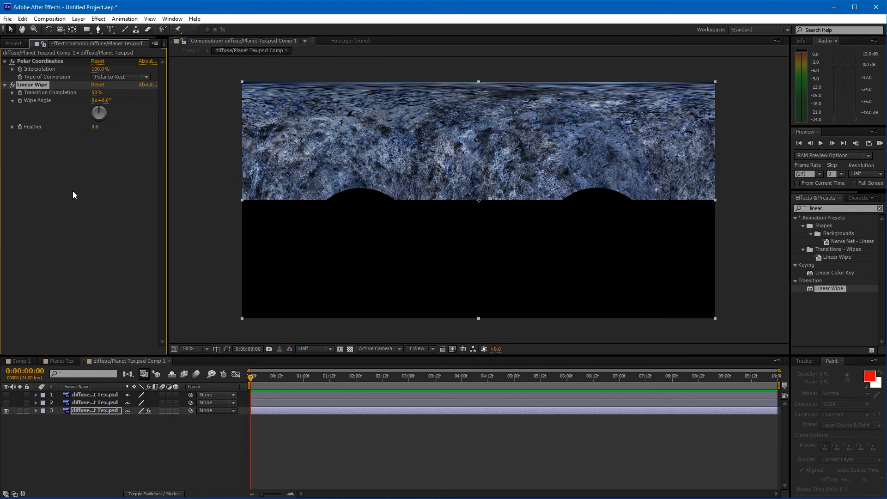
- Copy the Polar Coordinates and Linear Wipe effects from the bottom layer onto the middle diffuse layer and make that layer visible
click(32, 61)
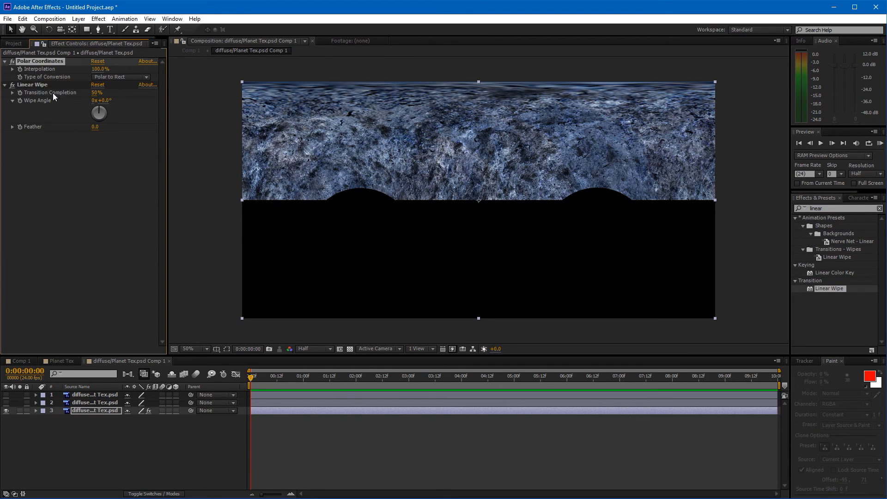
ctrl+click(44, 84)
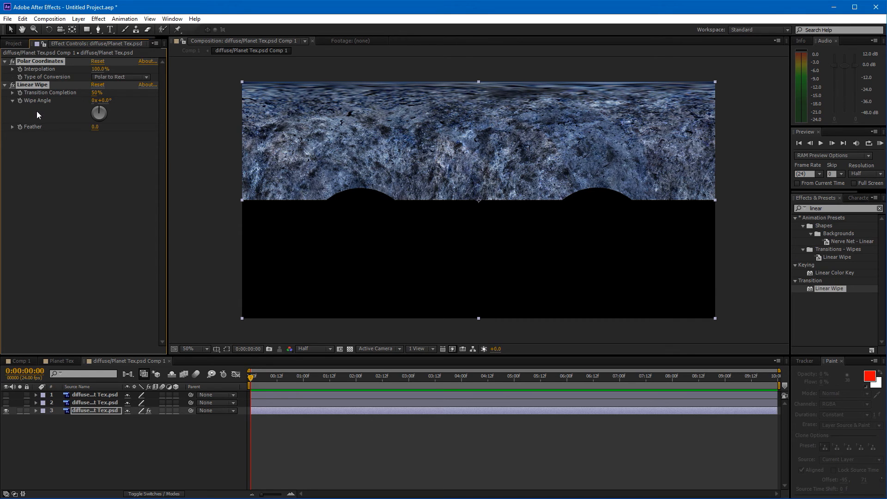
click(83, 403)
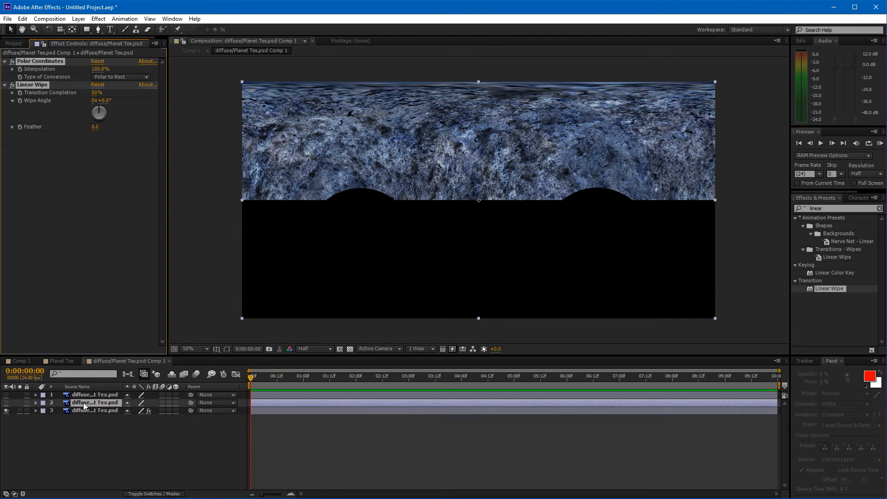
click(6, 402)
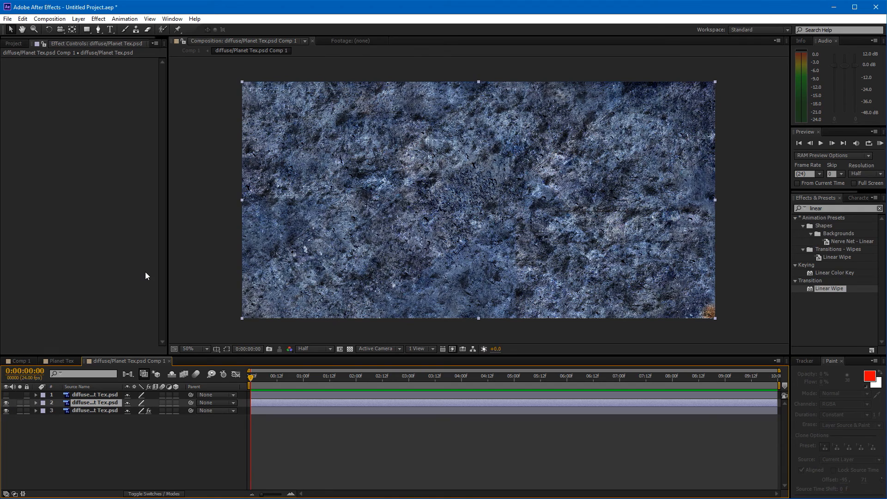
key(ctrl+v)
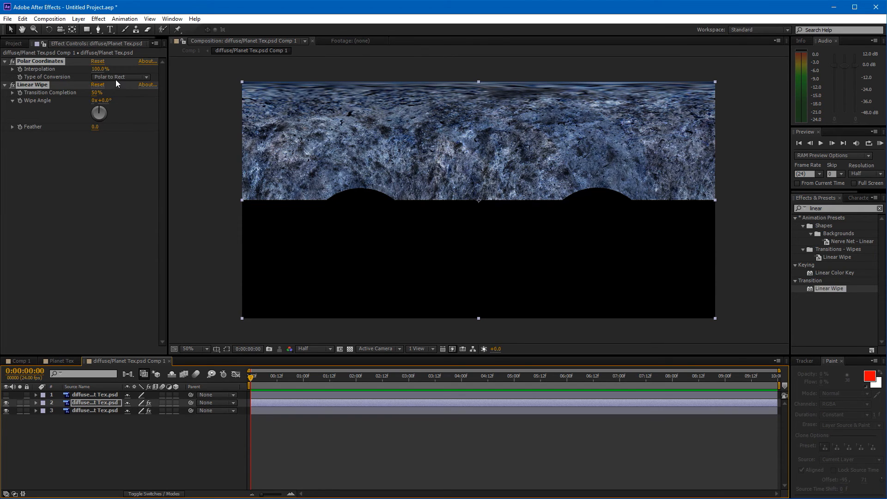
- Set the middle layer's Polar Coordinates Interpolation to 0% and turn off its Linear Wipe
click(76, 181)
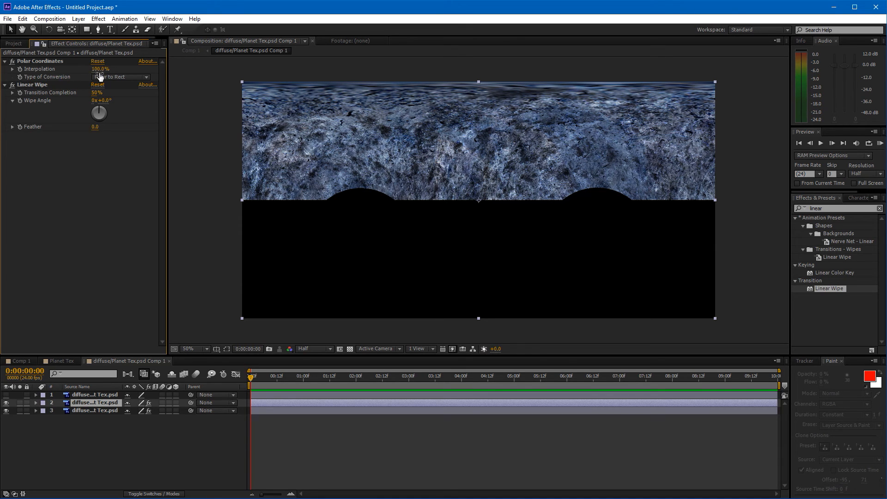
drag(100, 74, 21, 79)
click(12, 85)
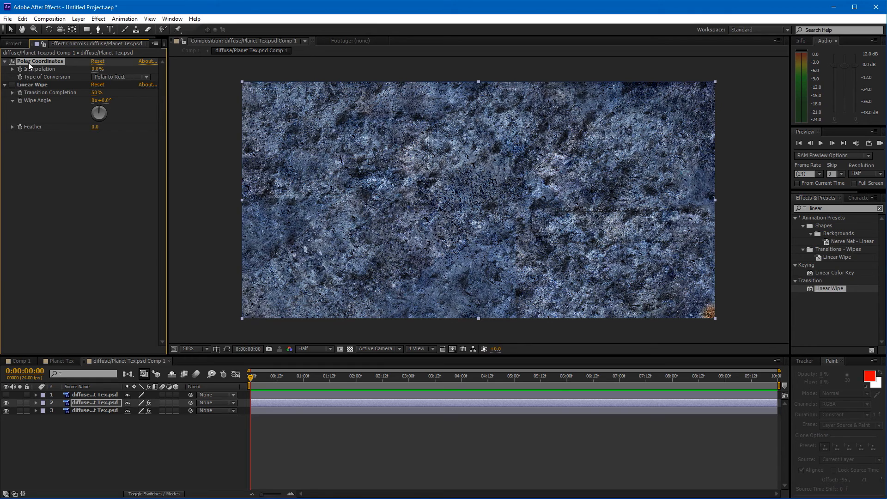
- Add a Transform effect above Polar Coordinates on the middle layer and set its Scale to -100
drag(832, 209, 777, 201)
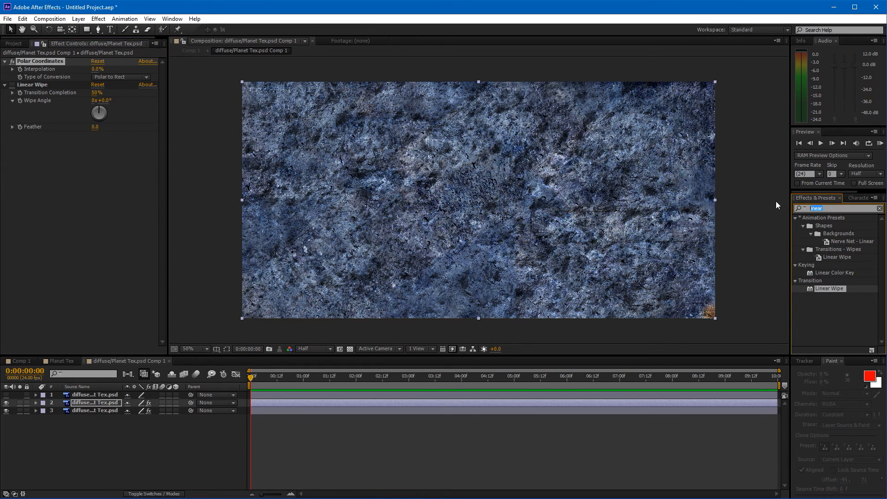
text(trans)
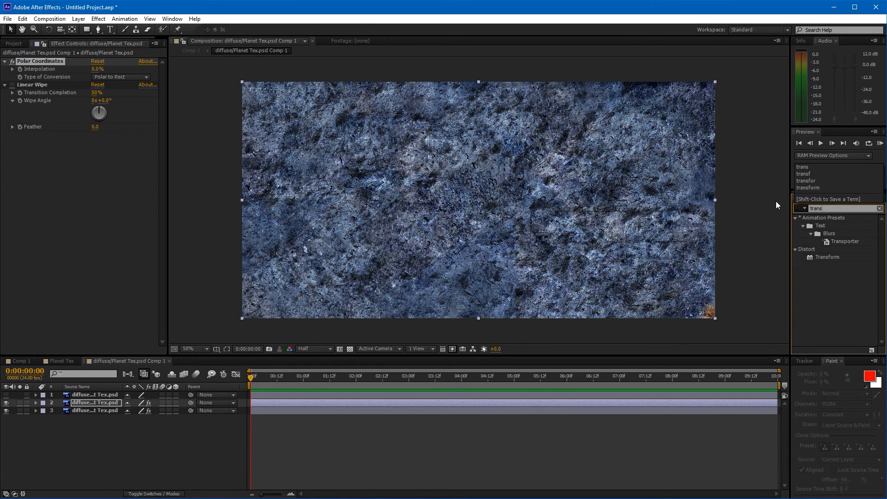
drag(826, 259, 45, 56)
drag(827, 257, 30, 59)
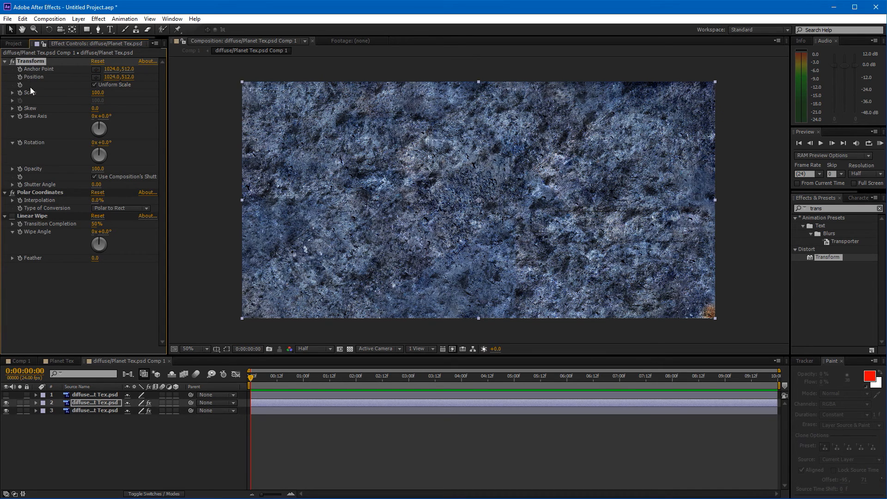
click(98, 93)
text(-100)
key(Return)
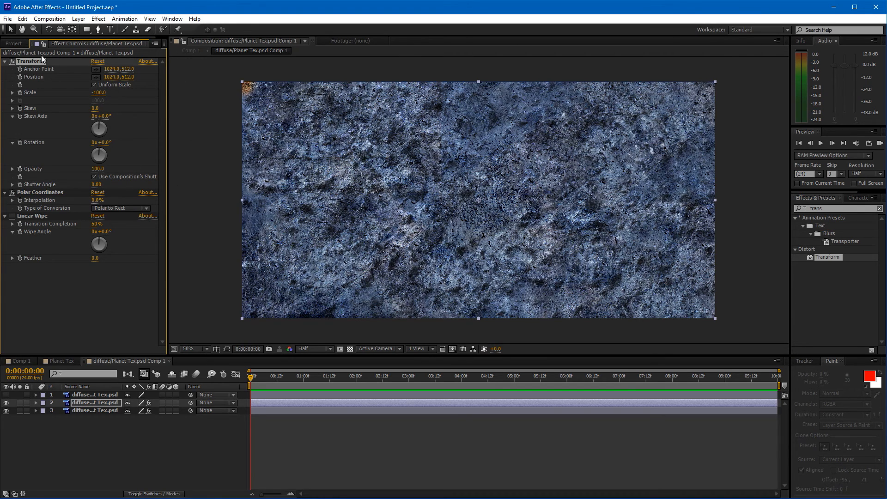
- Collapse the Transform settings and set the middle layer's Polar Coordinates Interpolation to 100%
click(5, 63)
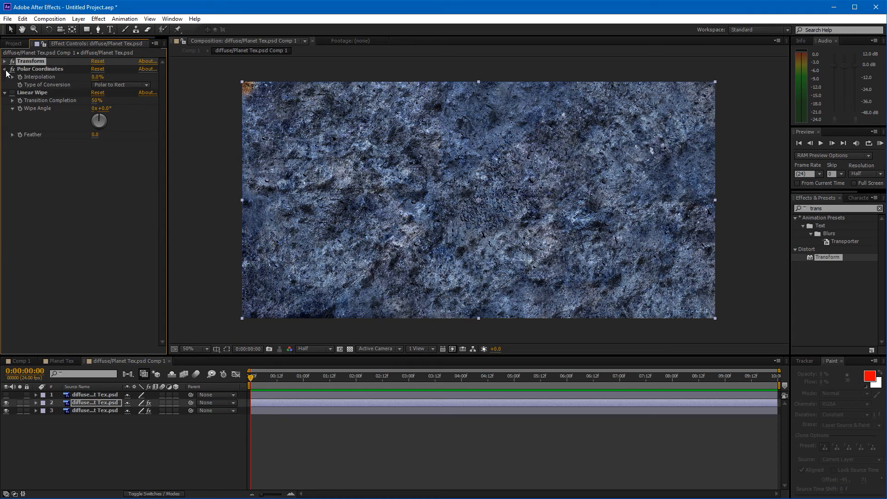
click(5, 70)
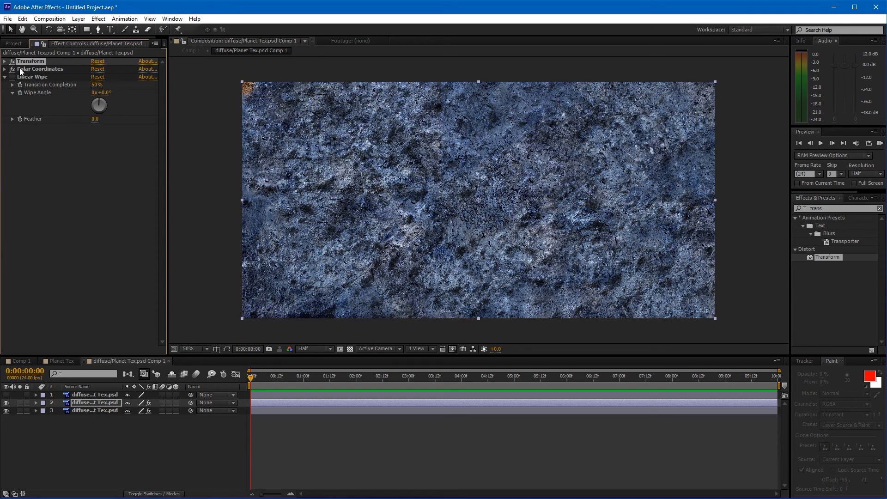
click(6, 70)
drag(97, 76, 165, 77)
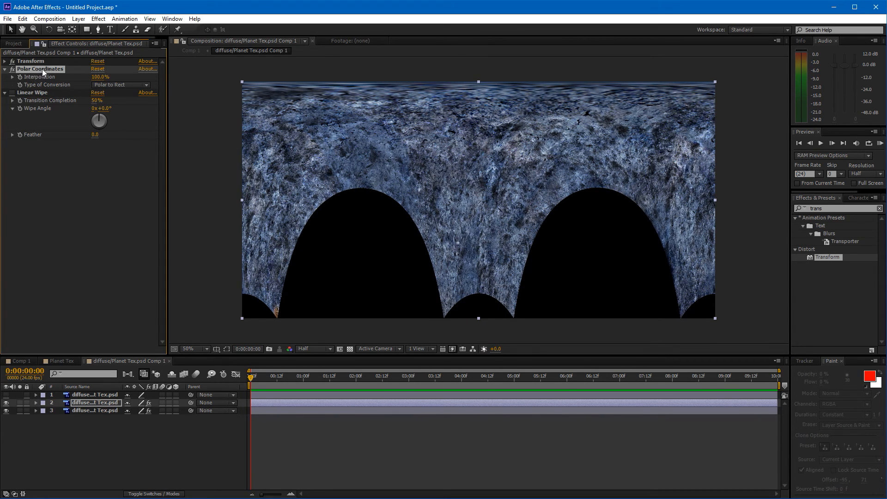
- Duplicate the Transform effect on the middle layer and place the copy between Polar Coordinates and Linear Wipe
click(32, 62)
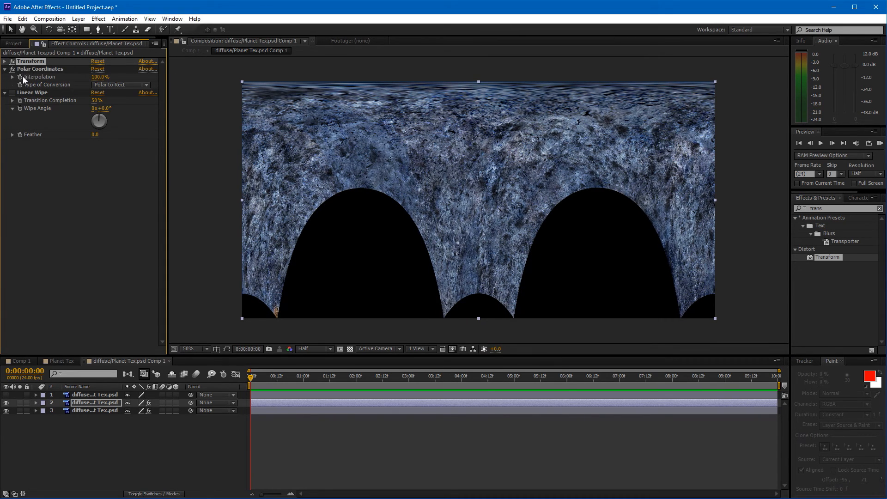
key(ctrl+d)
drag(35, 68, 51, 214)
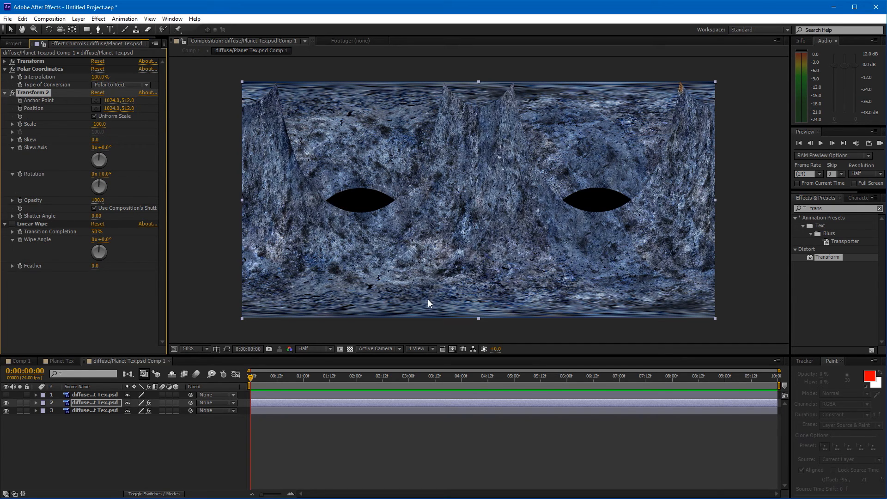
- Toggle the first Transform and Polar Coordinates effects off and back on to compare the image
click(13, 62)
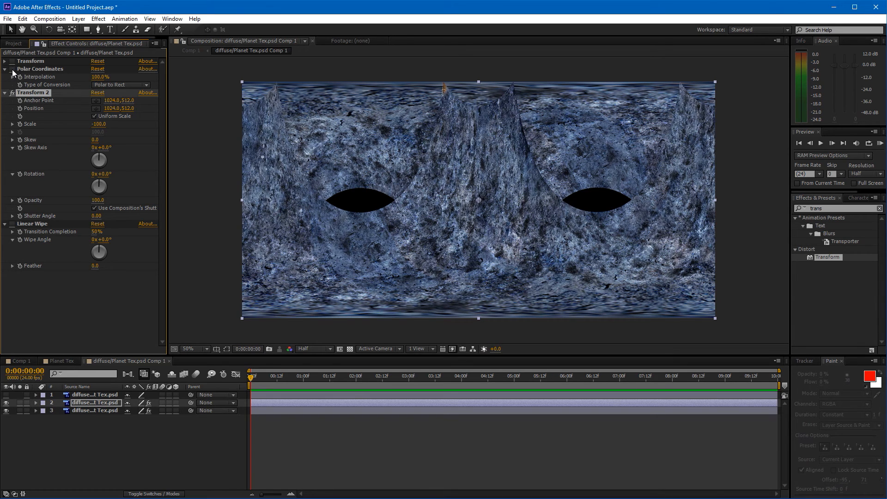
click(13, 69)
click(12, 69)
click(12, 61)
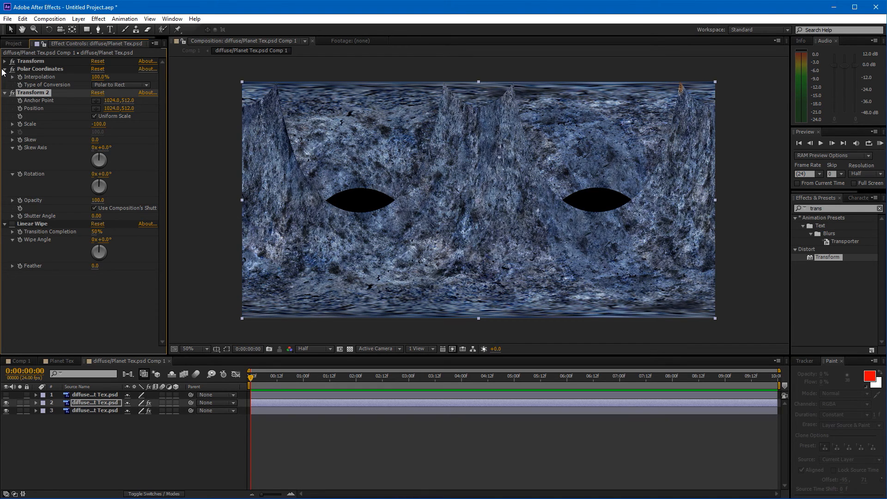
- Re-enable Linear Wipe on the middle layer and set its Wipe Angle to 180°, collapsing the layer's effect settings
click(4, 69)
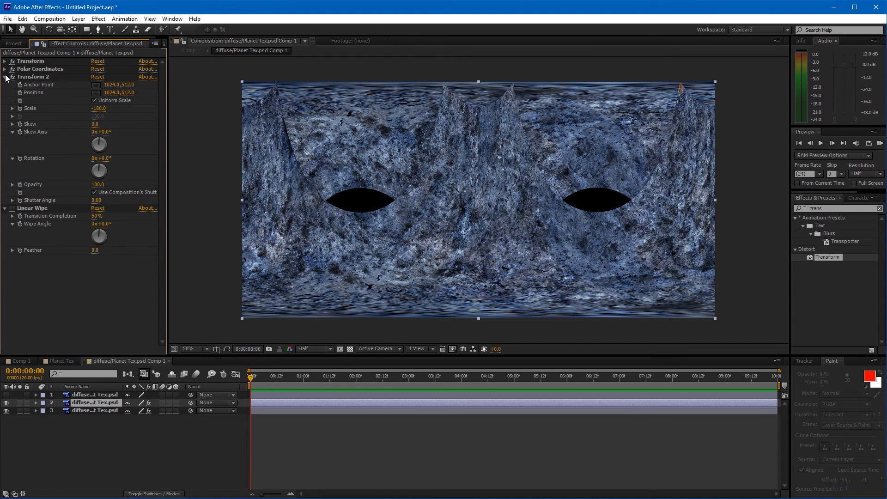
click(5, 77)
click(4, 85)
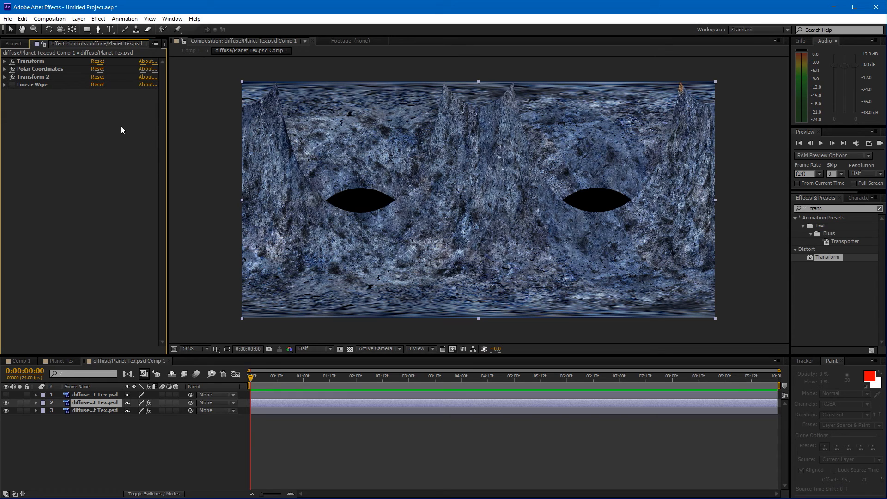
click(32, 85)
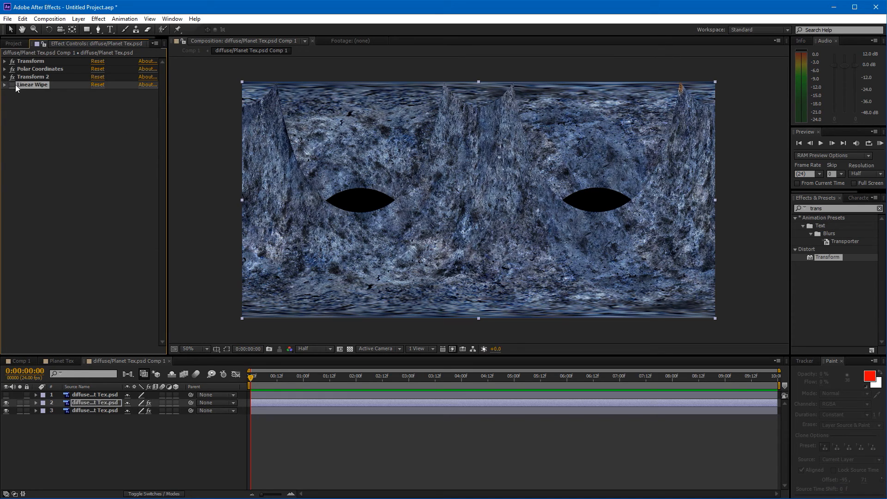
click(12, 85)
click(5, 85)
click(97, 93)
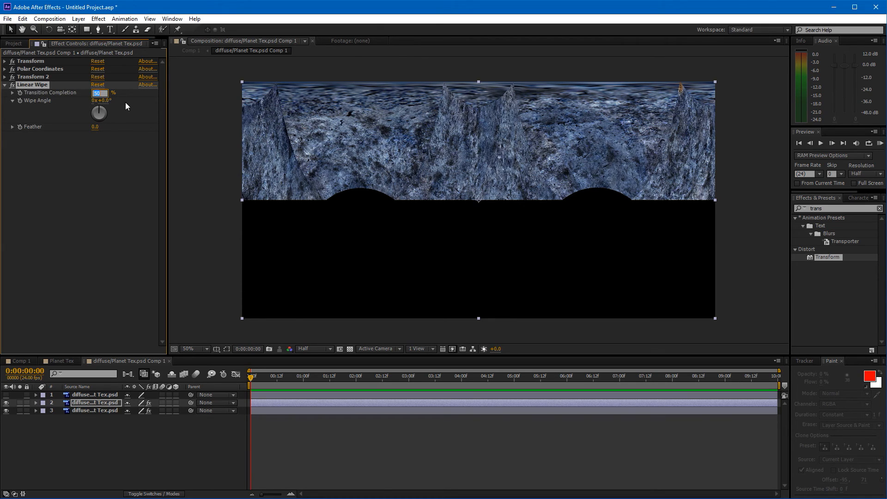
click(125, 102)
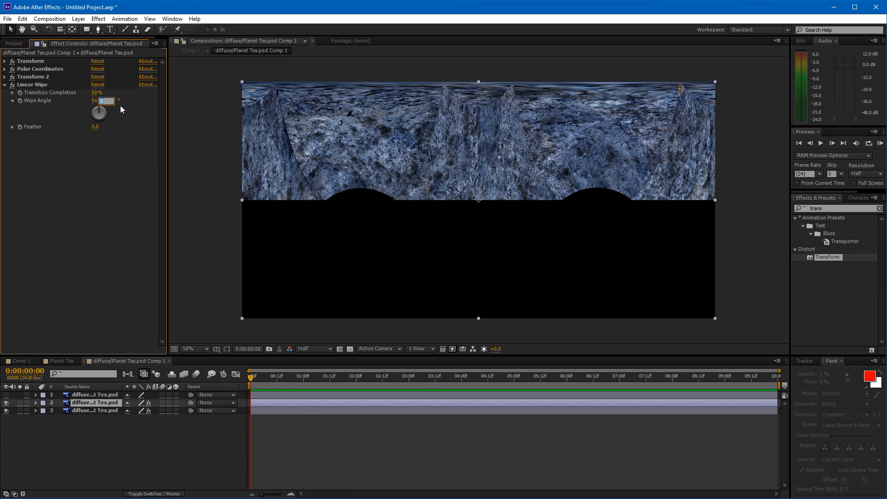
text(180)
key(Return)
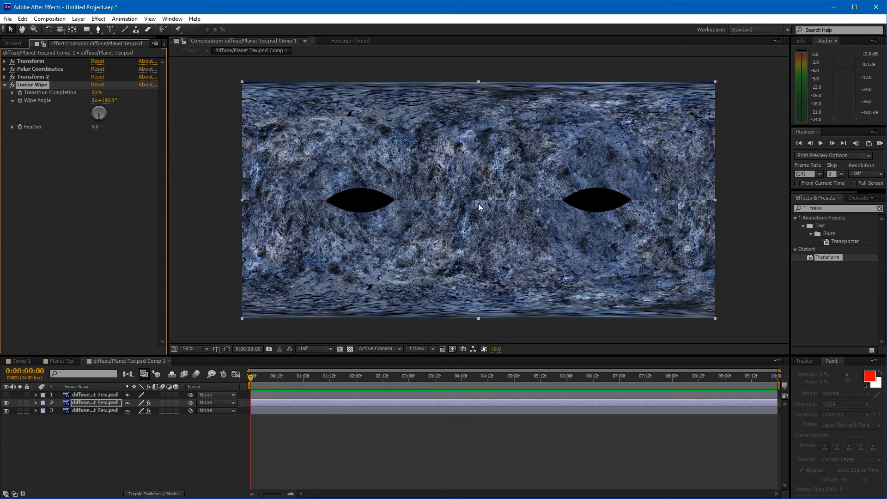
click(4, 85)
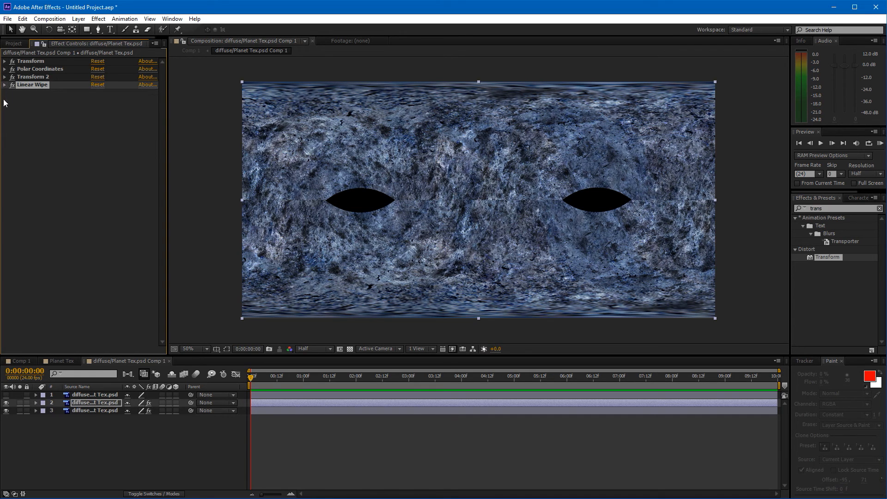
click(100, 395)
click(6, 395)
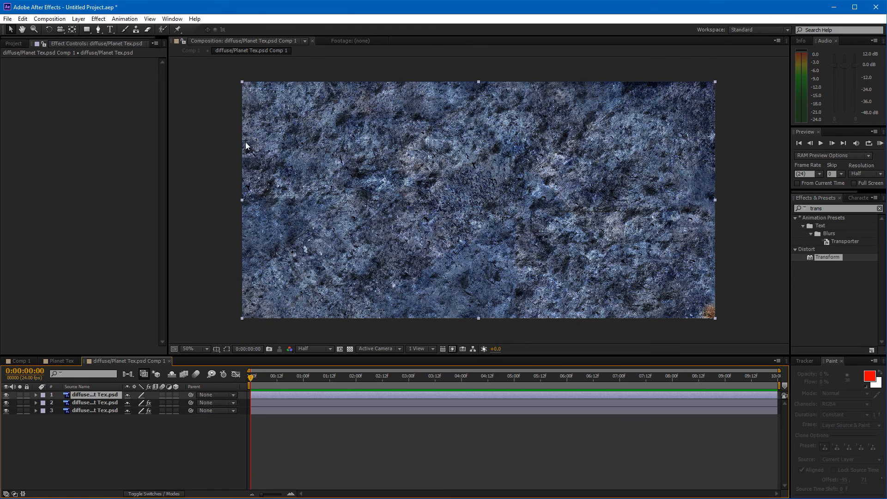
click(90, 29)
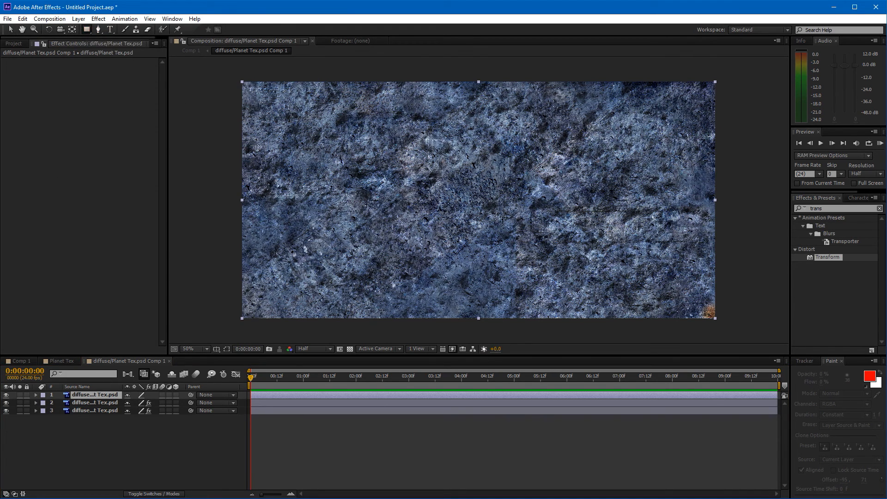
drag(189, 107, 787, 298)
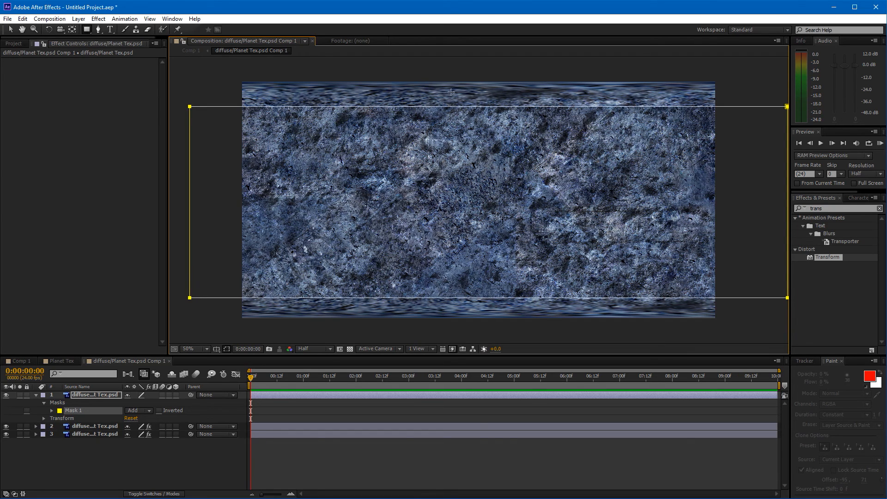
click(77, 409)
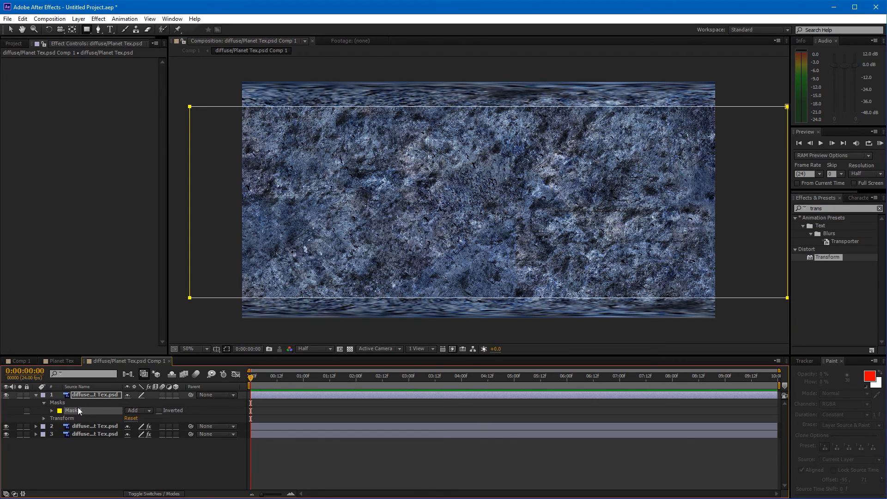
key(Delete)
- With the top layer hidden, draw an irregular closed Pen mask on it spanning the full width between the polar bands, and show the layer
click(98, 30)
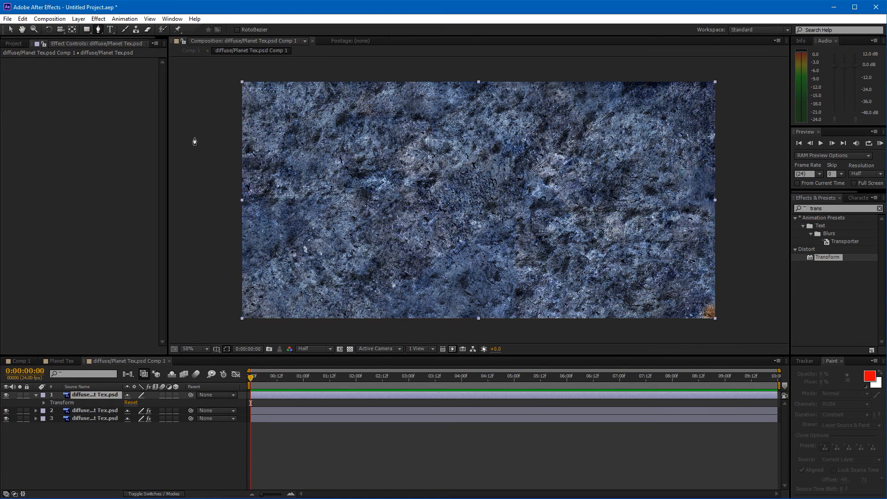
click(6, 395)
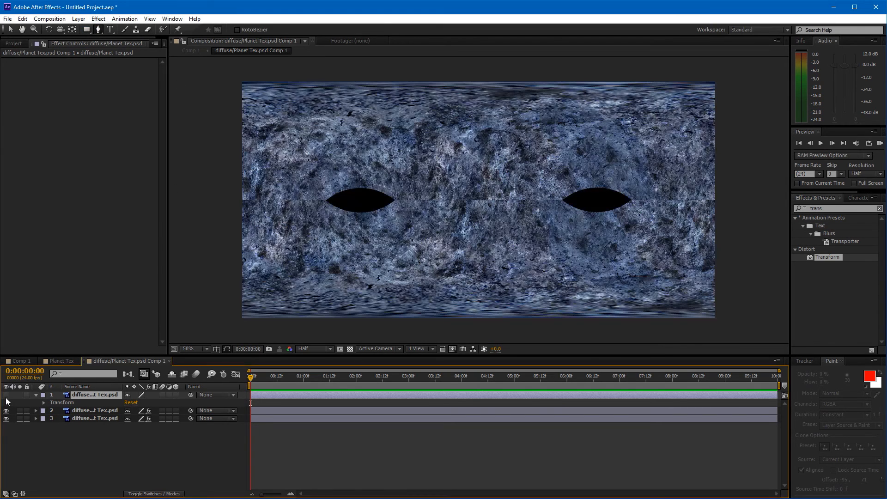
click(235, 104)
click(263, 100)
click(314, 102)
click(350, 110)
click(405, 125)
click(446, 112)
click(491, 103)
click(538, 107)
click(579, 110)
click(623, 111)
click(672, 114)
click(706, 113)
click(739, 112)
click(771, 305)
click(702, 289)
click(648, 274)
click(593, 276)
click(549, 285)
click(504, 289)
click(469, 279)
click(434, 282)
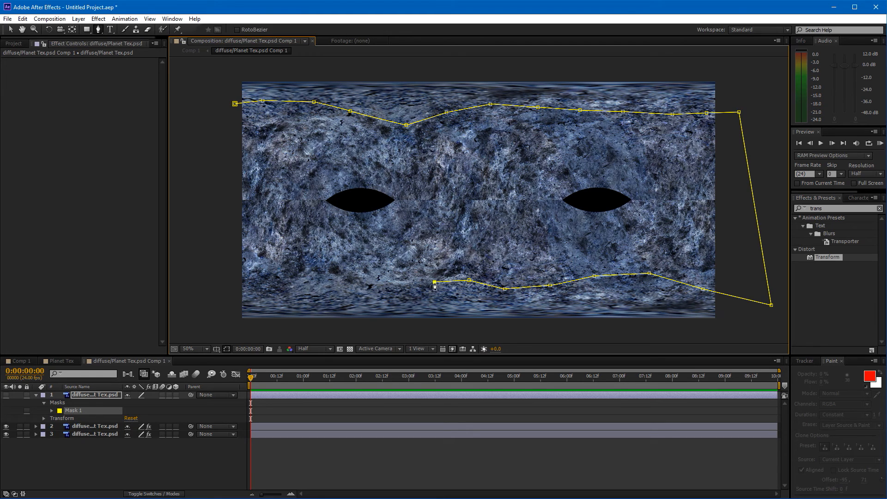
click(398, 287)
click(360, 278)
click(325, 275)
click(284, 279)
click(248, 280)
click(217, 276)
click(233, 107)
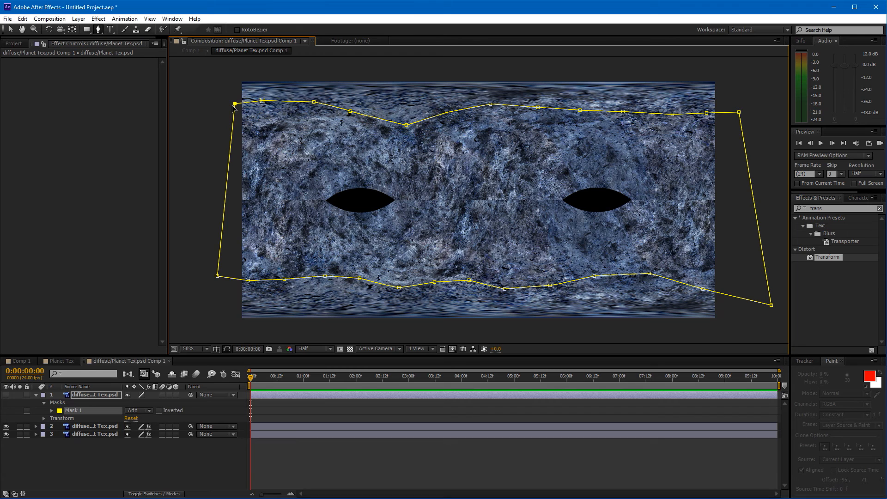
click(6, 395)
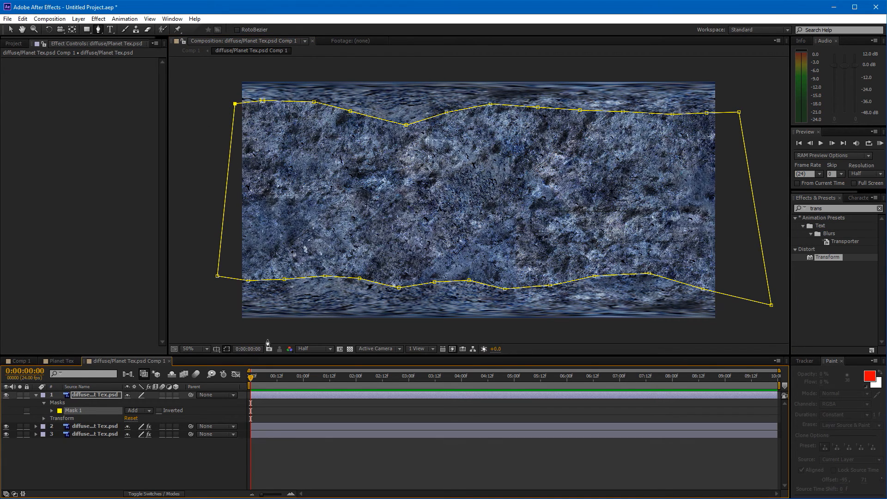
- Hide the mask outline and set the top layer's Mask Feather to 136 pixels
click(226, 348)
key(f)
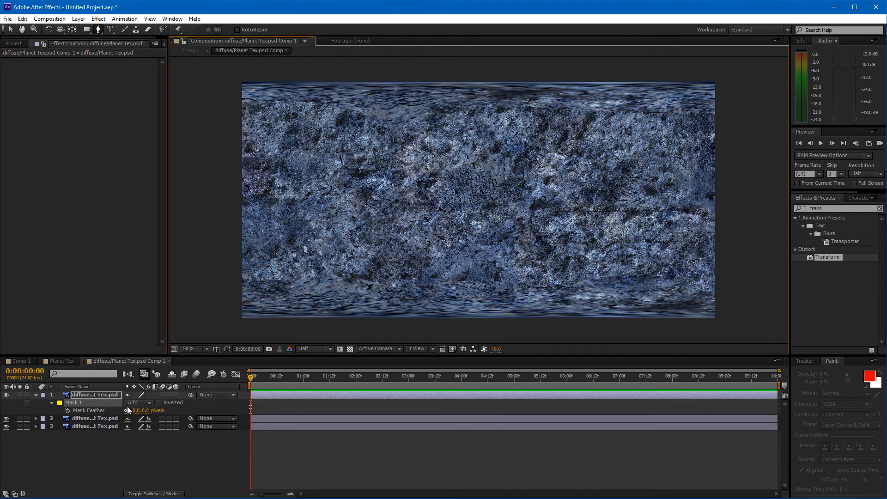
drag(138, 411, 188, 398)
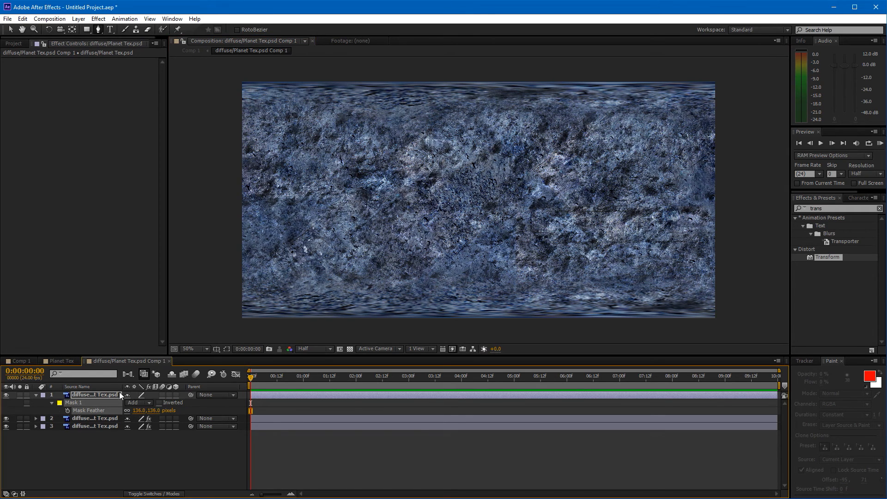
click(35, 395)
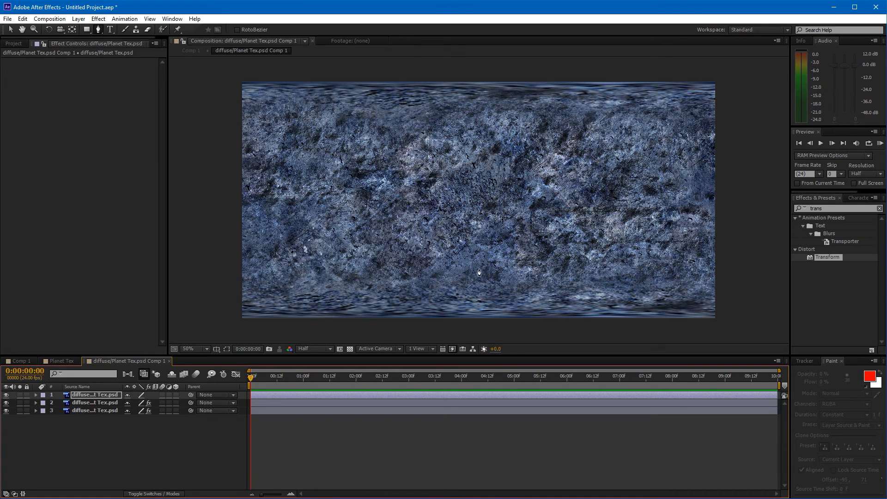
- Pre-compose all three diffuse layers into a composition named Polar and duplicate the resulting layer
drag(194, 442, 79, 399)
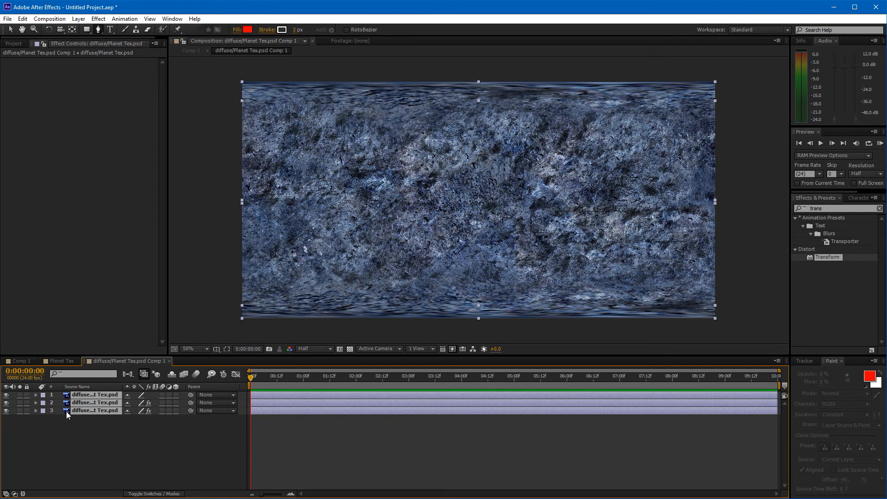
key(ctrl+shift+c)
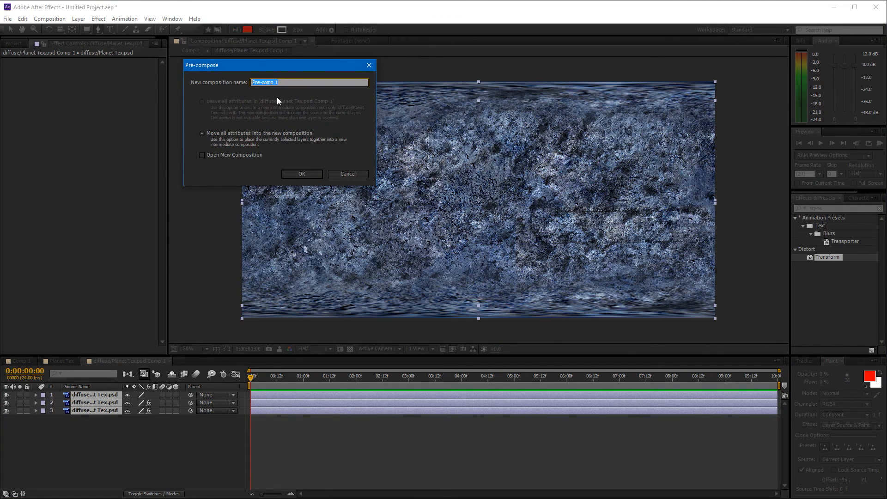
key(Return)
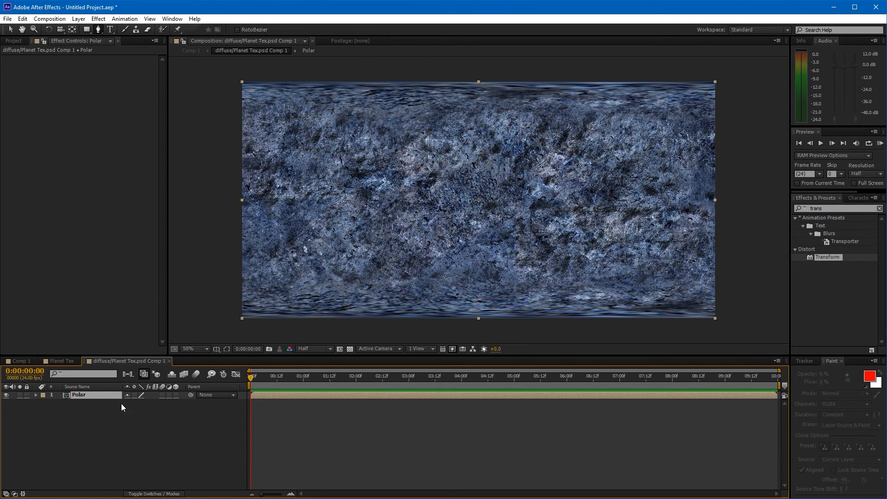
key(ctrl+d)
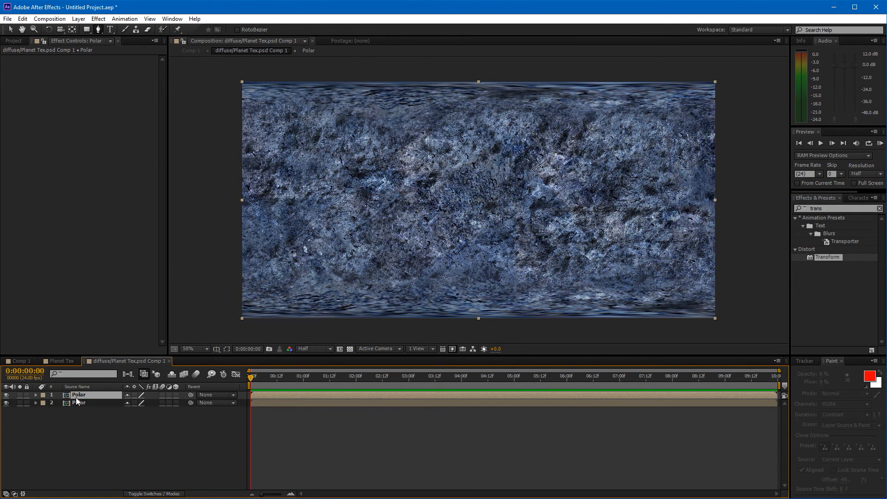
- With the upper Polar layer hidden, apply the Offset effect to the lower Polar layer and shift its center to 2048, 512
click(6, 395)
double_click(832, 209)
text(o)
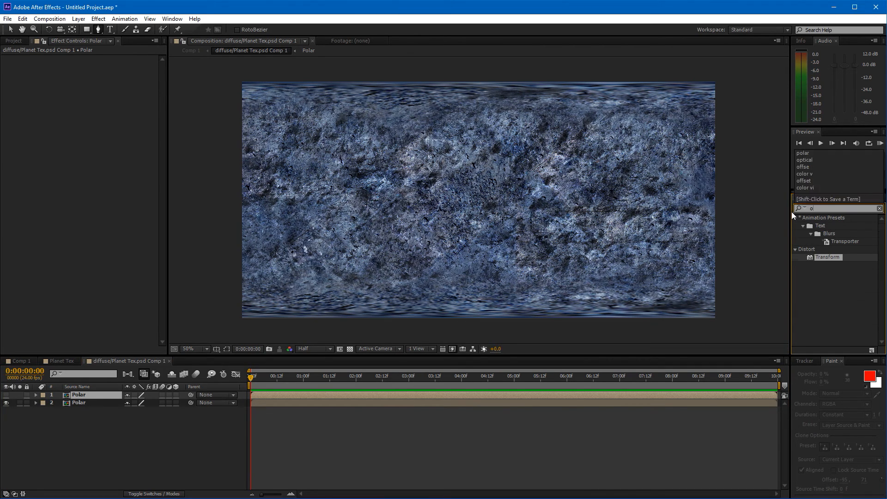
text(ffset)
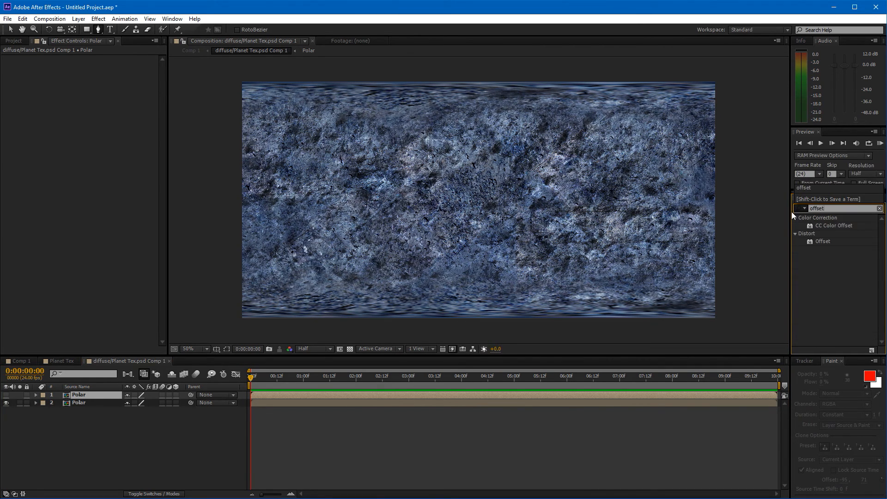
drag(824, 238, 82, 404)
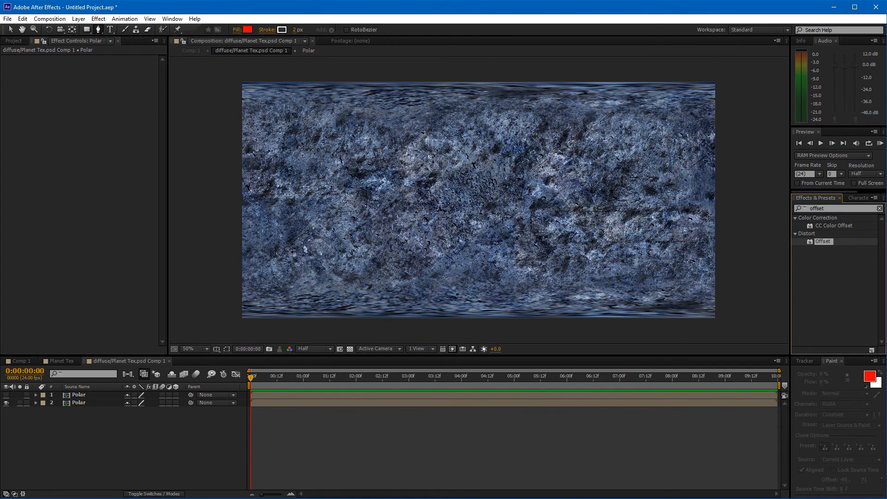
drag(848, 251, 693, 405)
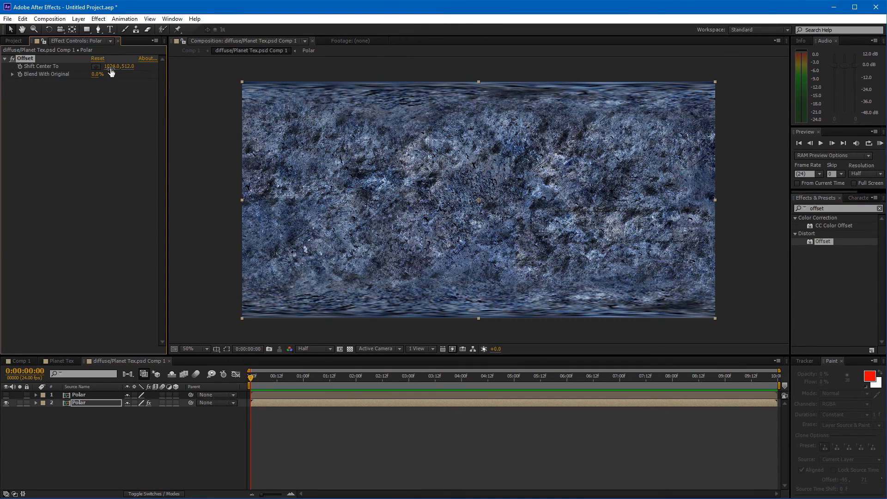
drag(109, 67, 623, 107)
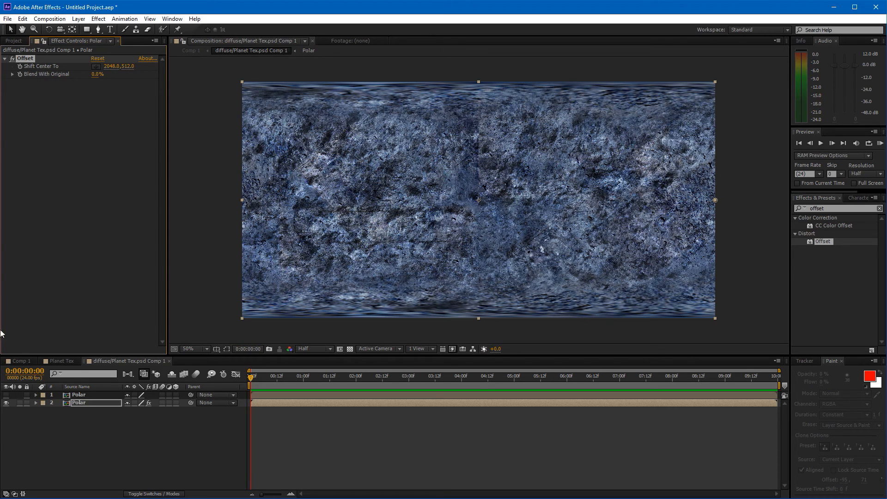
- Mask the upper Polar layer with a narrow vertical Pen shape over the center seam and make that layer visible
click(86, 396)
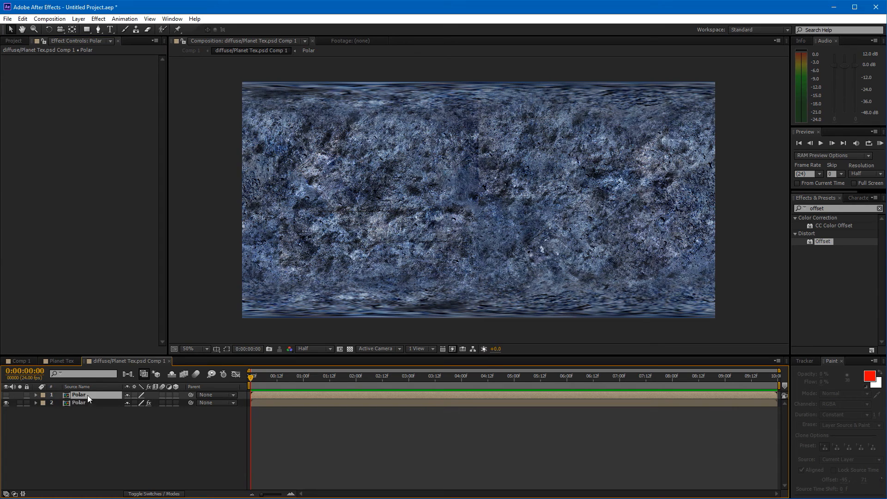
click(6, 394)
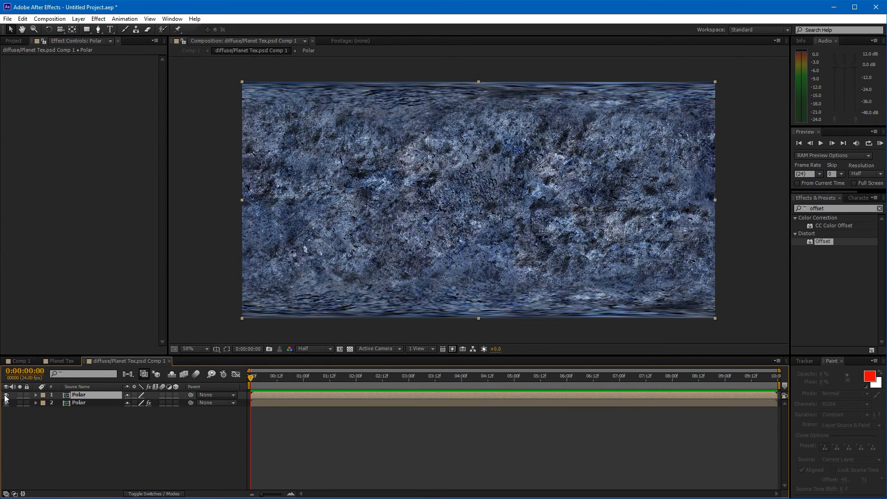
click(97, 29)
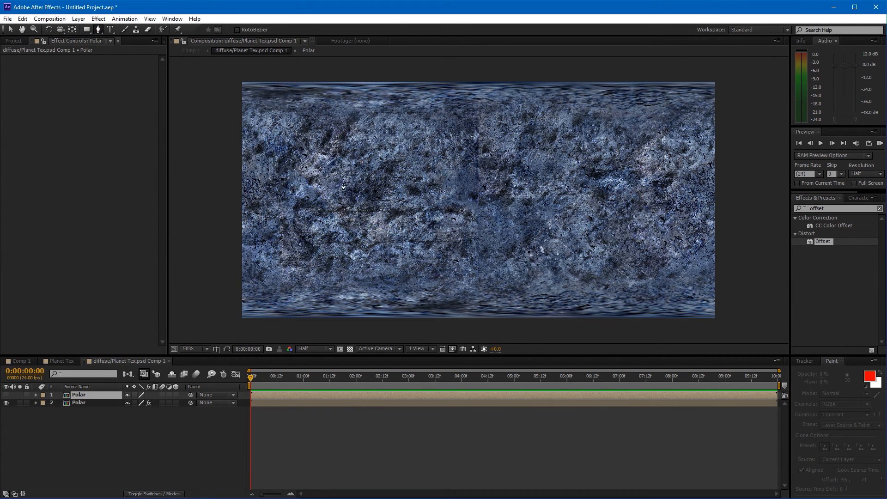
click(466, 78)
click(488, 78)
click(491, 322)
click(467, 325)
click(466, 78)
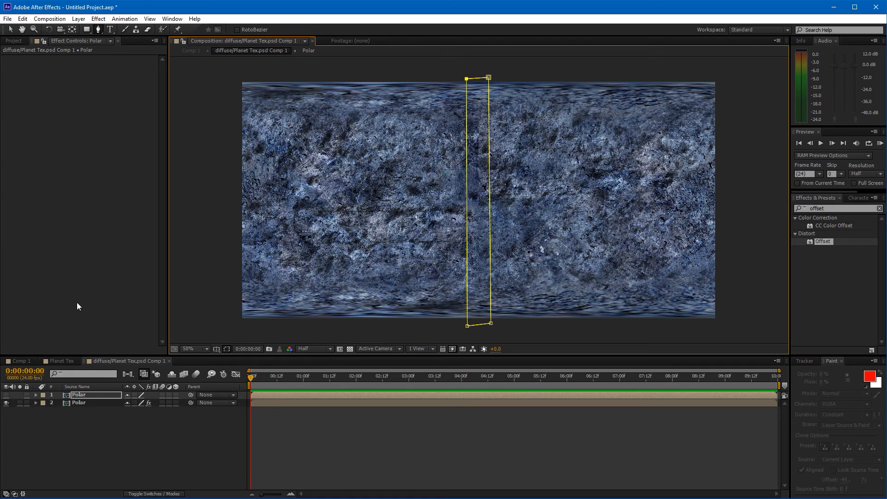
click(6, 395)
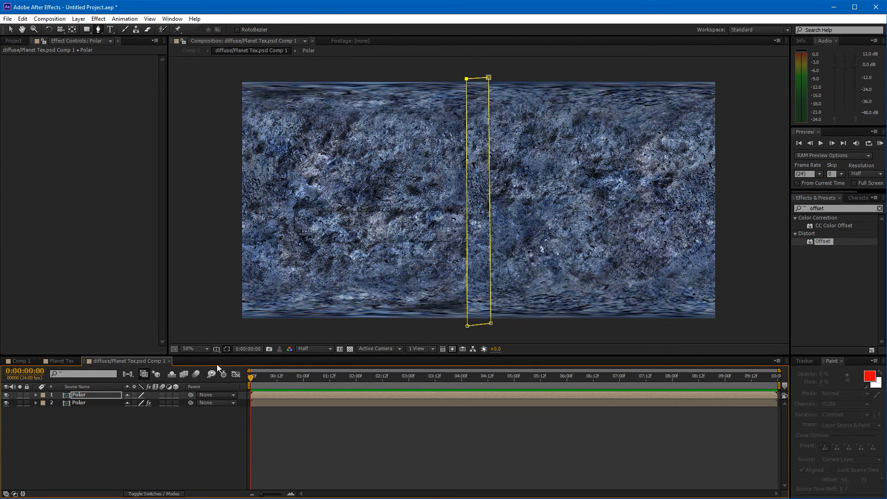
- Hide the mask outline and feather the upper Polar layer's seam mask by 83 pixels
click(226, 350)
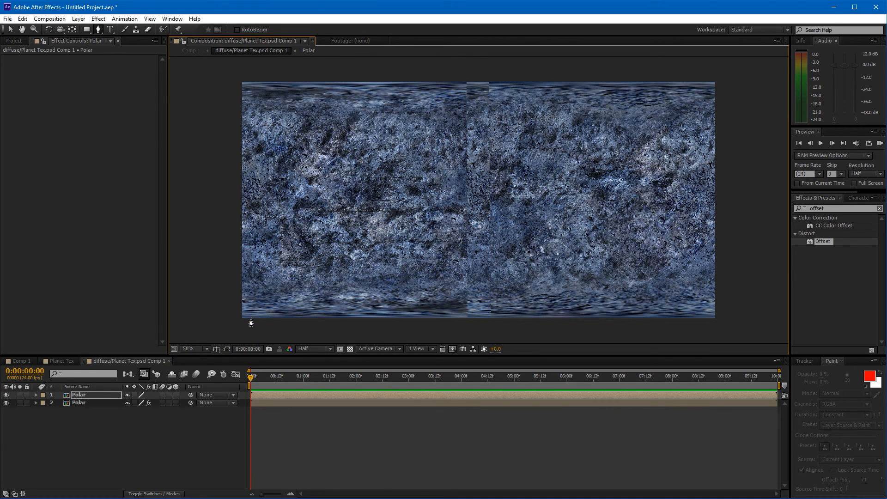
key(f)
drag(147, 411, 155, 411)
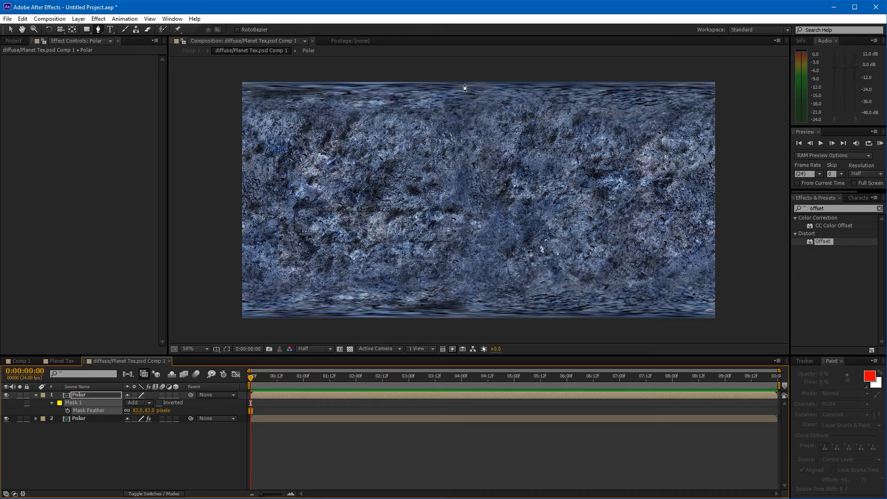
click(33, 395)
click(36, 396)
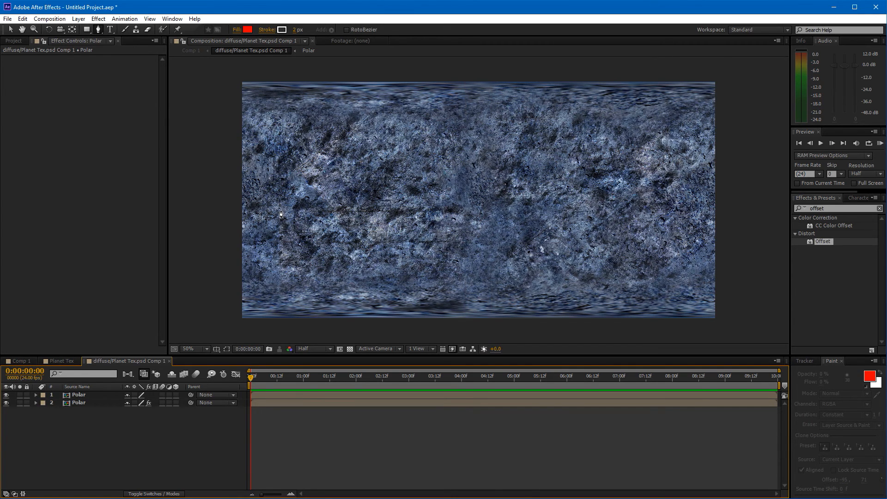
- Close the diffuse/Planet Tex.psd Comp 1 and Planet Tex compositions to return to Comp 1
click(72, 403)
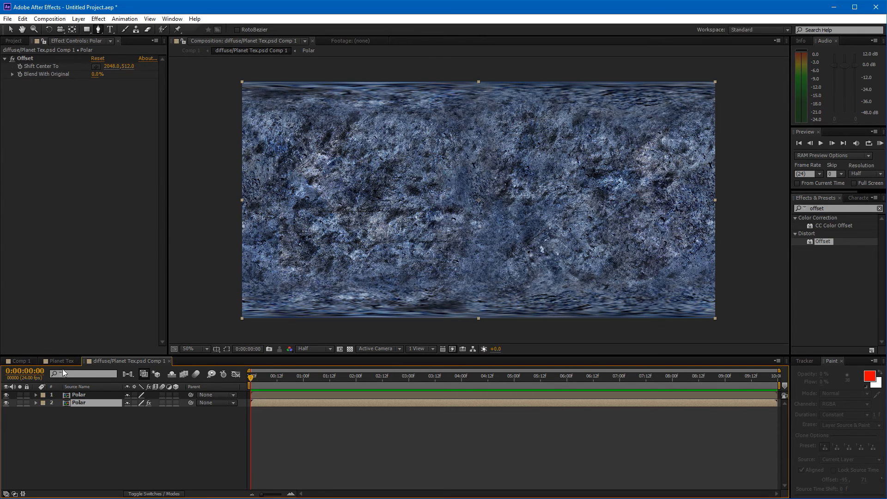
click(169, 360)
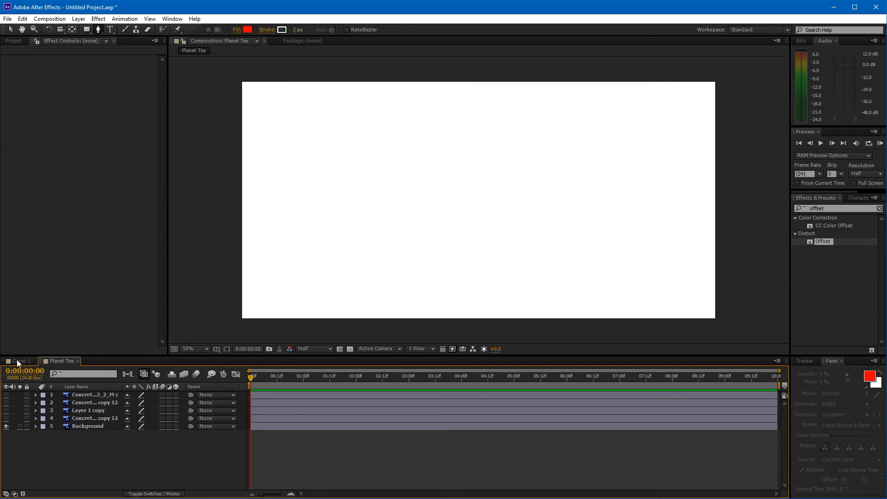
click(77, 361)
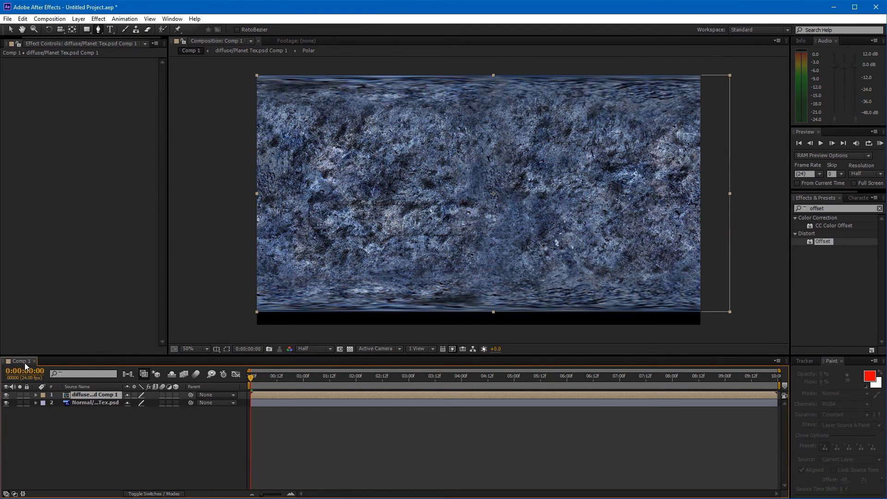
- Find the CC Sphere effect and apply it to the diffuse texture composition layer in Comp 1
click(831, 208)
text(cc spgh)
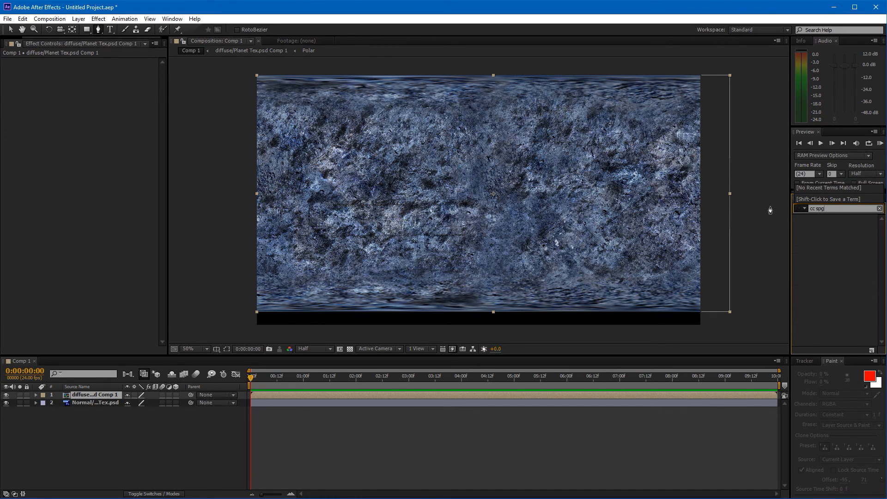
key(BackSpace)
drag(830, 251, 572, 222)
- Set the composition preview resolution to Full and hide the Normal texture layer
key(period)
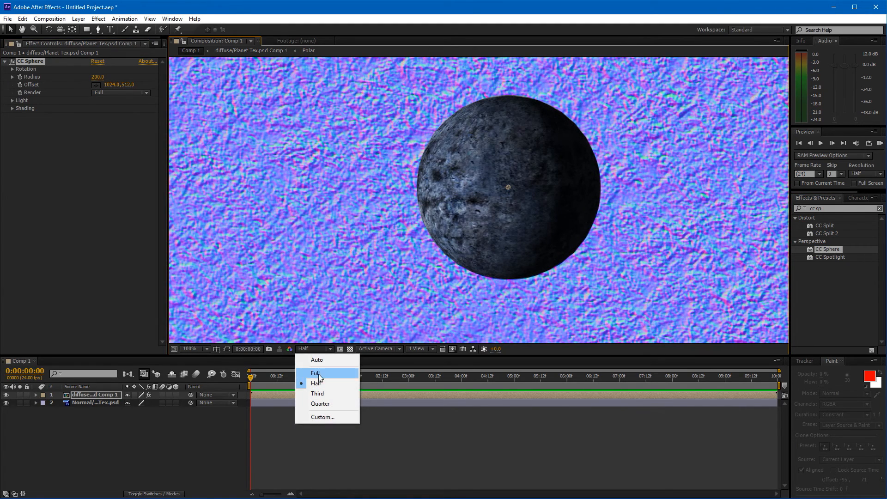
click(317, 373)
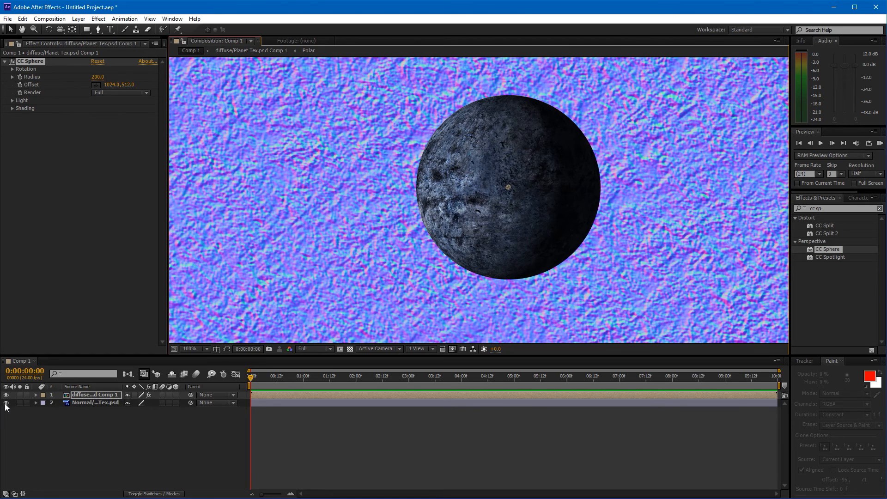
click(6, 402)
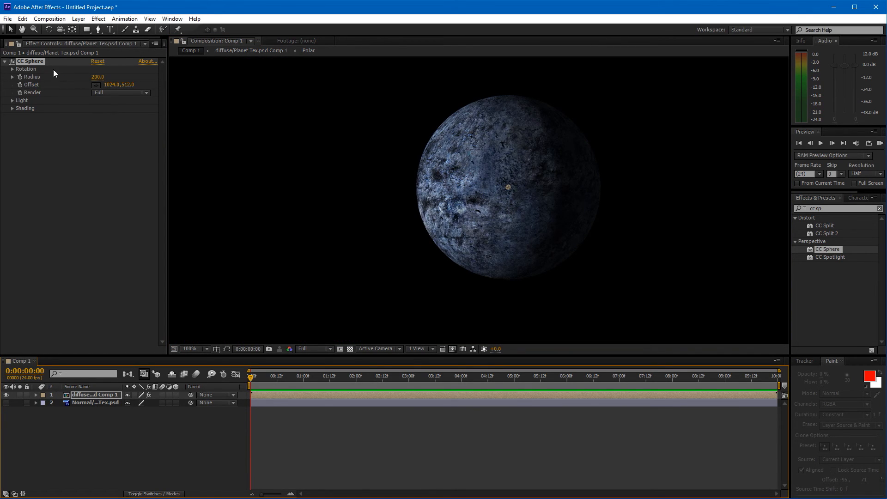
- In CC Sphere's shading settings, set Ambient to 100 and Diffuse to 0
click(12, 108)
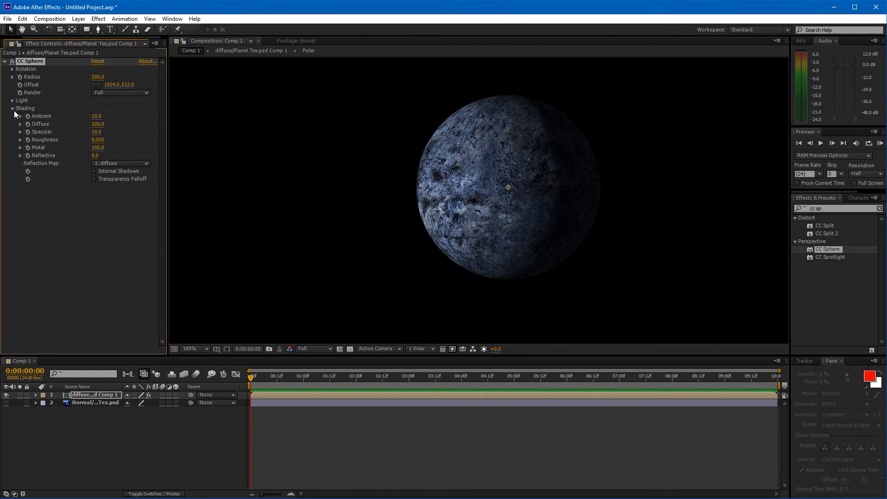
click(96, 116)
text(1)
key(Tab)
text(0)
key(Return)
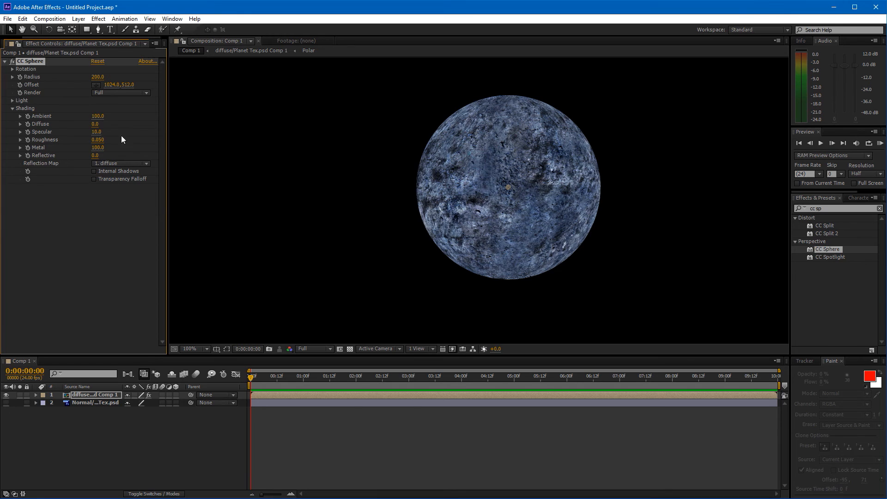
- Rotate the sphere to 213° on Y and 273° on X to inspect the texture at its pole
click(13, 69)
drag(107, 106, 200, 101)
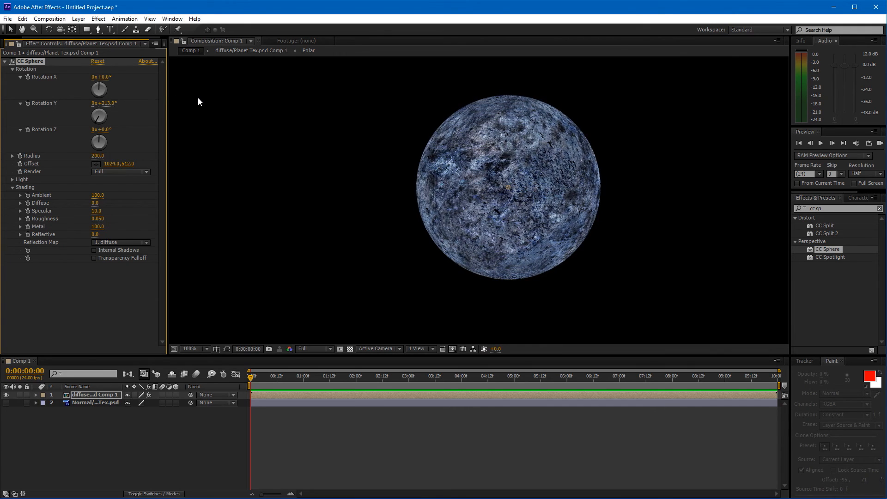
drag(104, 77, 201, 48)
key(period)
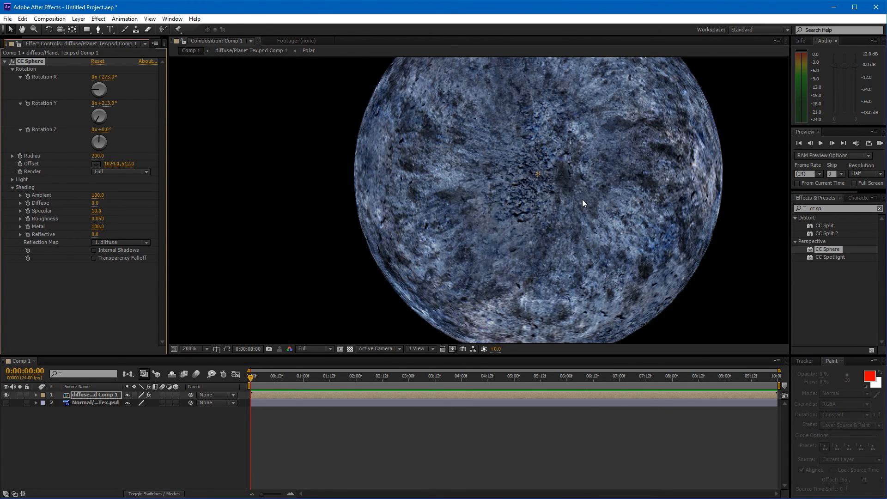
- Open the nested Polar composition inside the diffuse texture composition
double_click(96, 393)
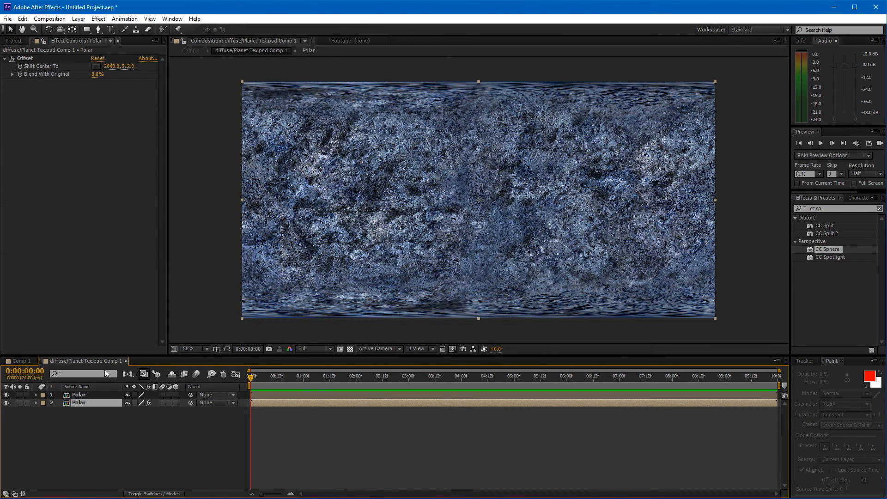
double_click(77, 403)
click(86, 402)
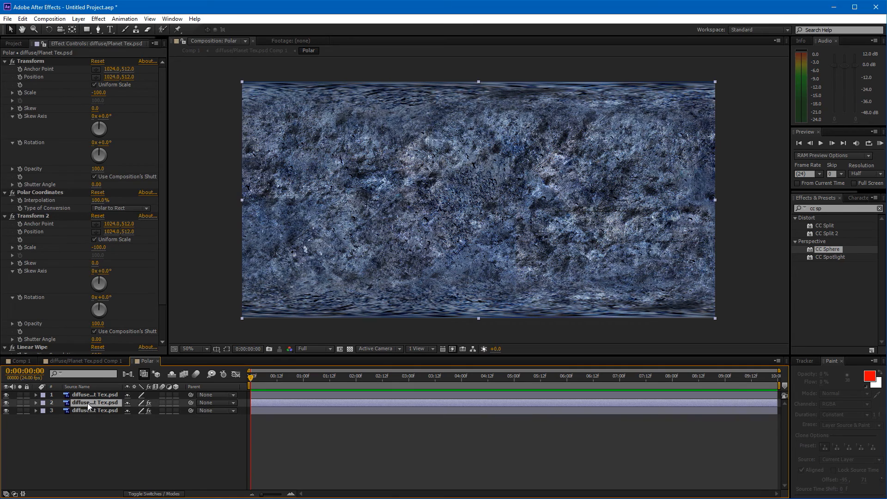
- Delete the irregular hand-drawn mask from the top diffuse layer in the Polar composition
click(92, 397)
click(87, 402)
click(225, 347)
click(93, 394)
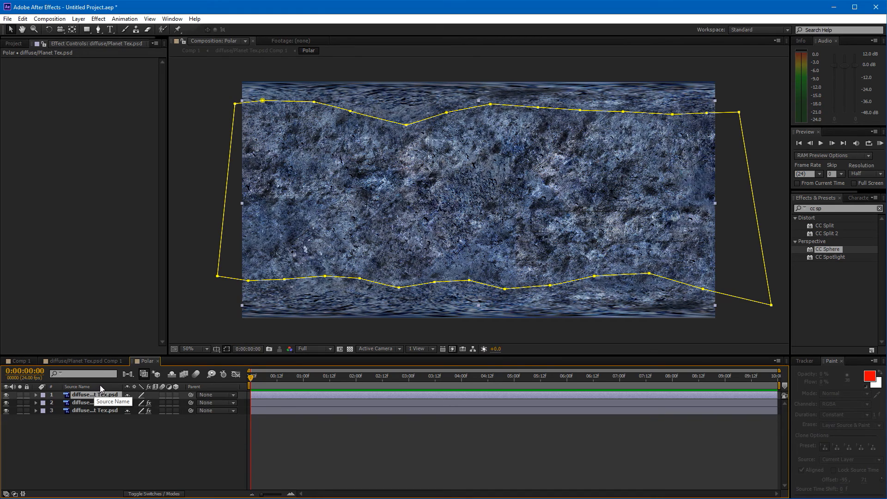
key(m)
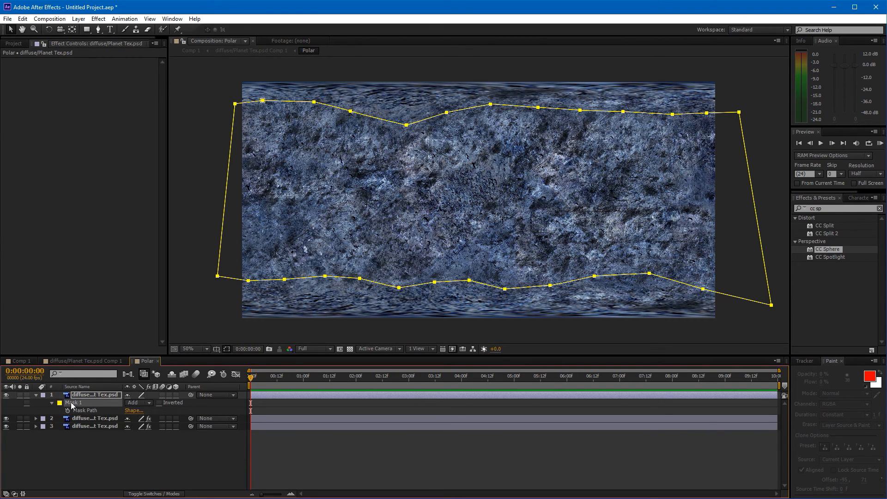
key(Delete)
- Draw a wide rectangular mask across the middle of the top diffuse layer, excluding the pole bands, and feather it 100 pixels
click(88, 30)
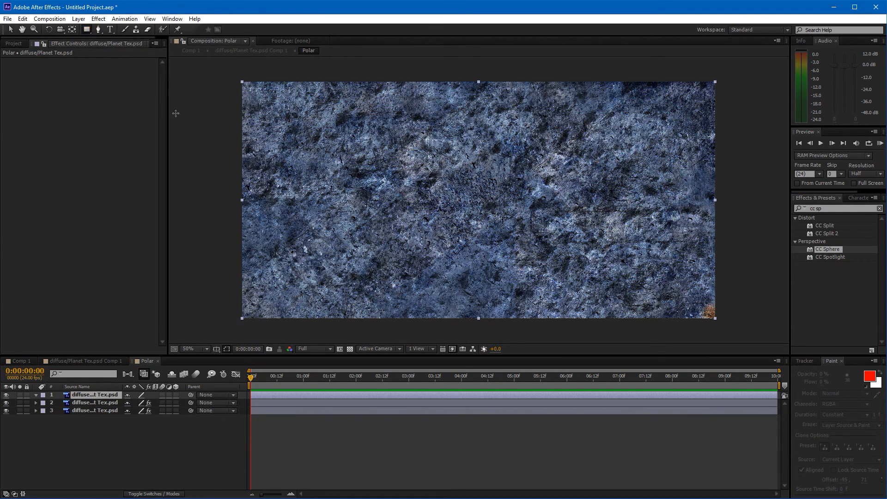
mouse_move(190, 111)
mouse_down()
mouse_move(750, 298)
mouse_move(754, 291)
mouse_up()
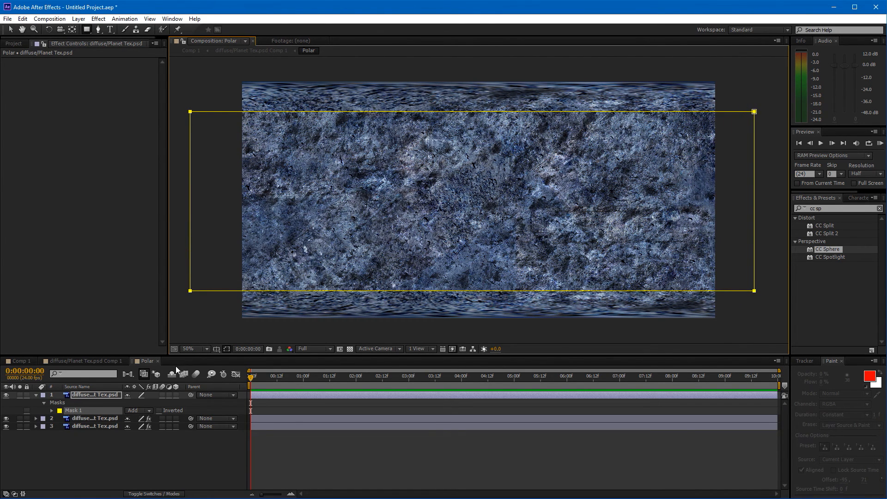
key(f)
drag(140, 413, 168, 406)
click(226, 349)
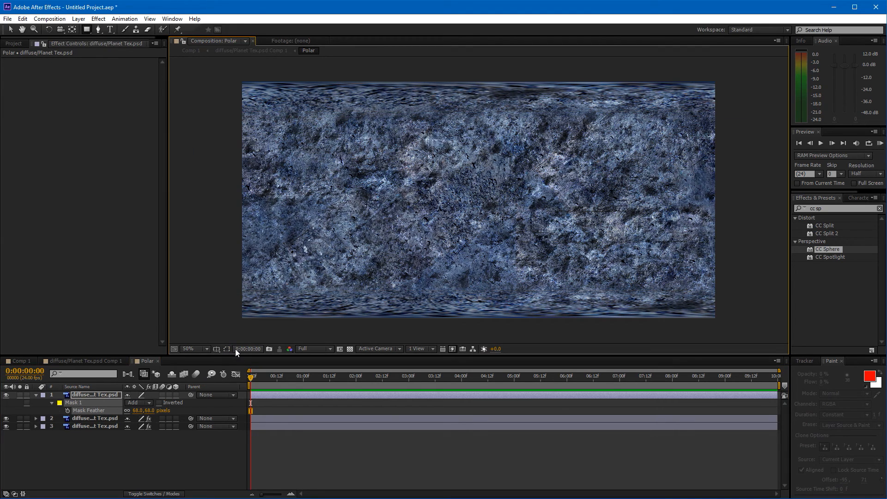
drag(151, 410, 165, 407)
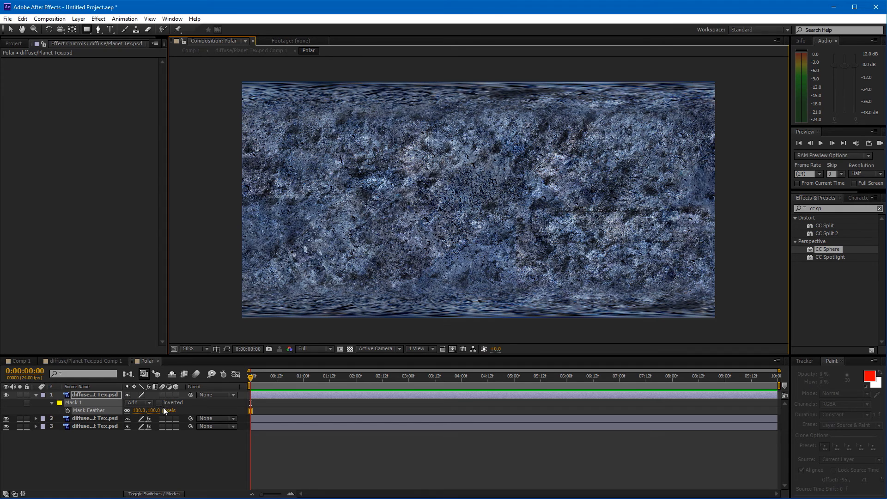
- Return to Comp 1 and rotate the sphere to X 188° and Y 1x+31° to check the revised texture
click(21, 361)
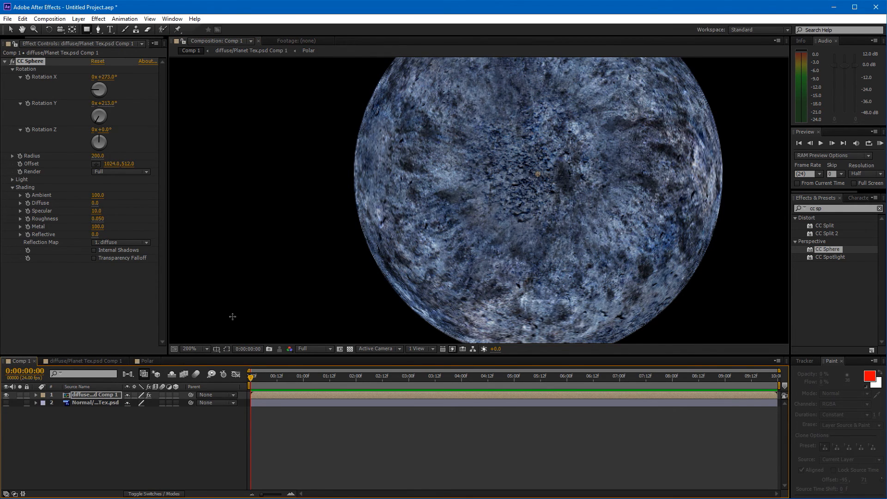
key(comma)
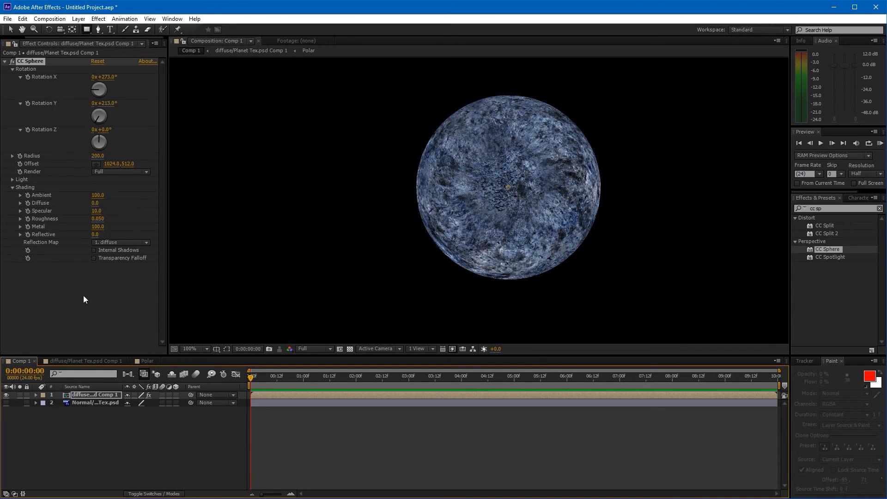
drag(107, 103, 170, 106)
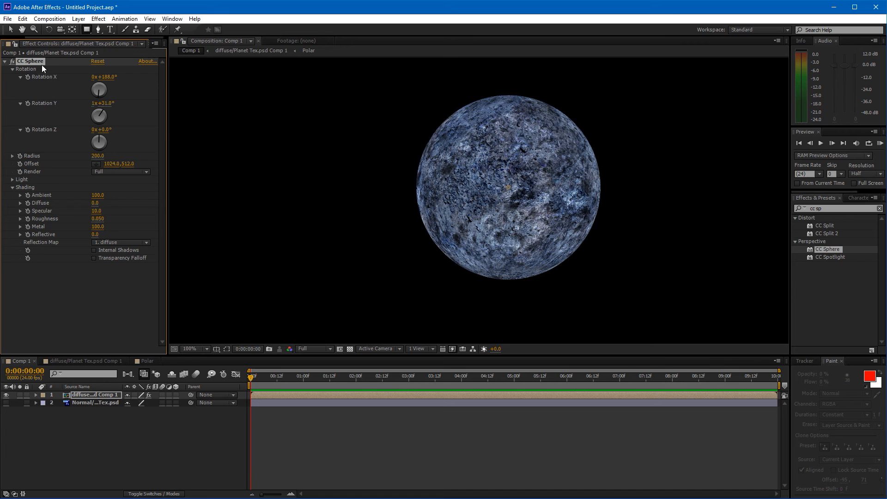
- Remove CC Sphere from the diffuse composition layer and switch visibility from it to the Normal/Planet Tex.psd layer
key(Delete)
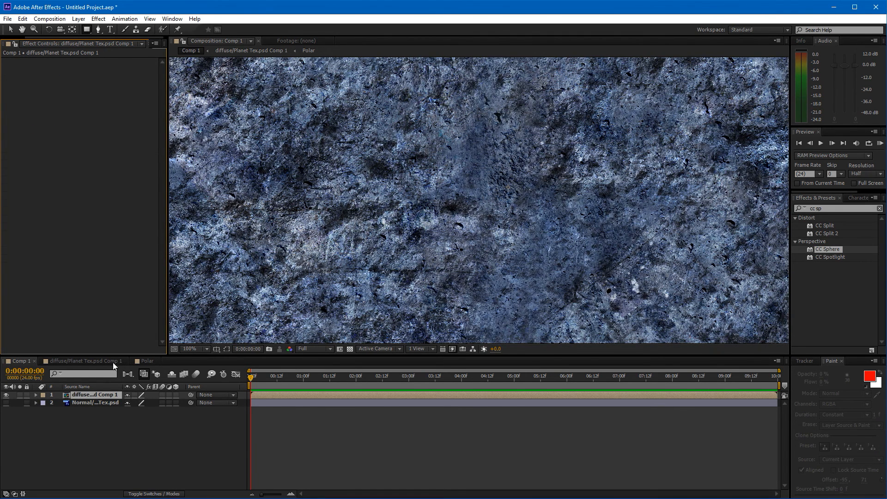
click(6, 395)
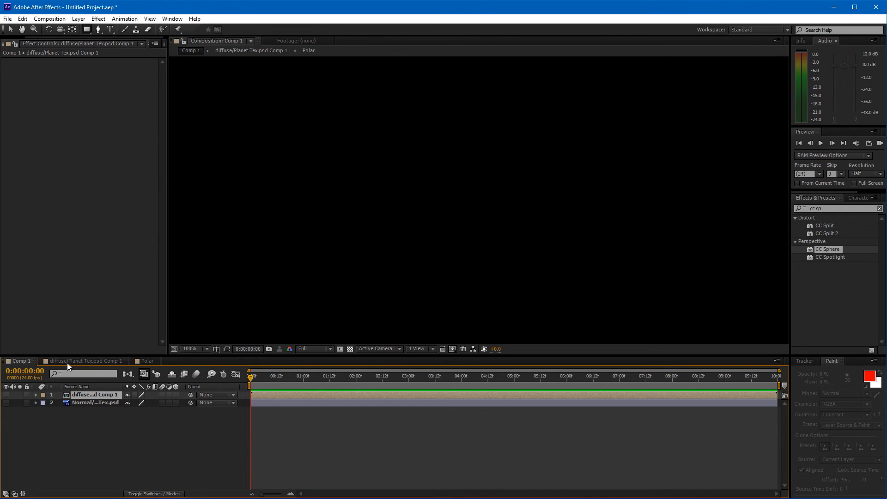
click(87, 402)
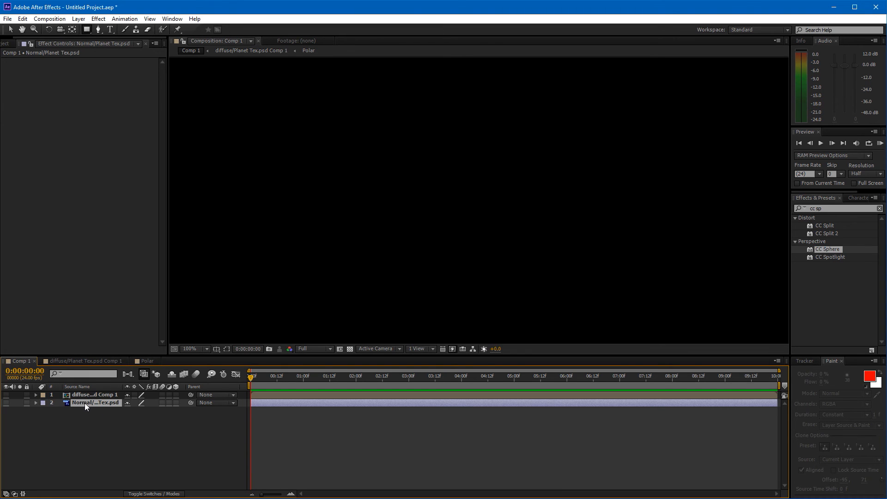
click(20, 402)
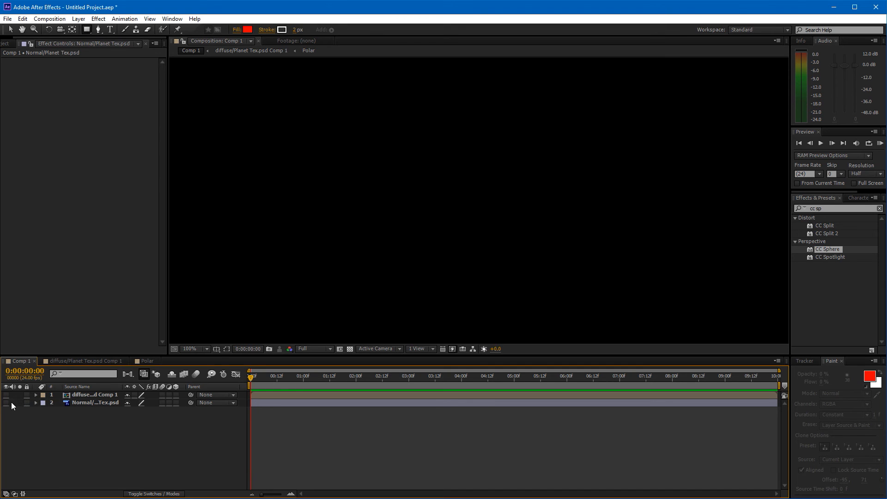
click(6, 402)
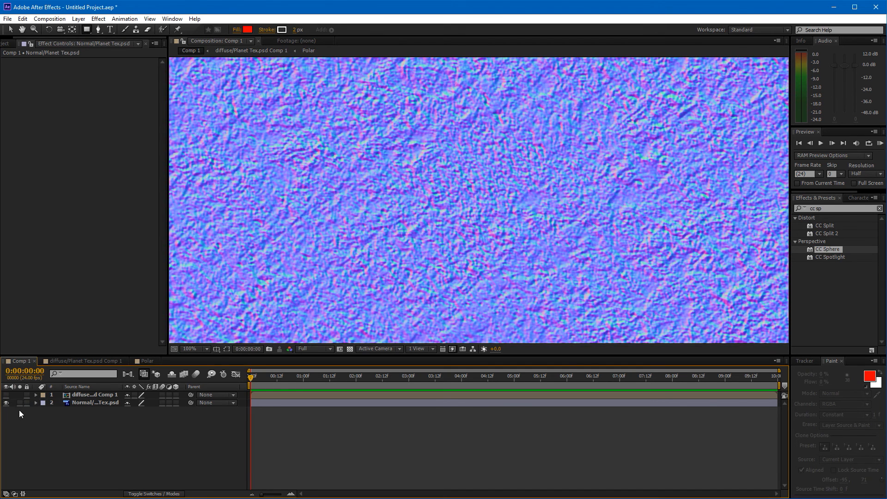
- Pre-compose the Normal/Planet Tex.psd layer as Normal/Planet Tex.psd Comp 1, leaving all attributes in Comp 1
click(203, 215)
key(ctrl+shift+c)
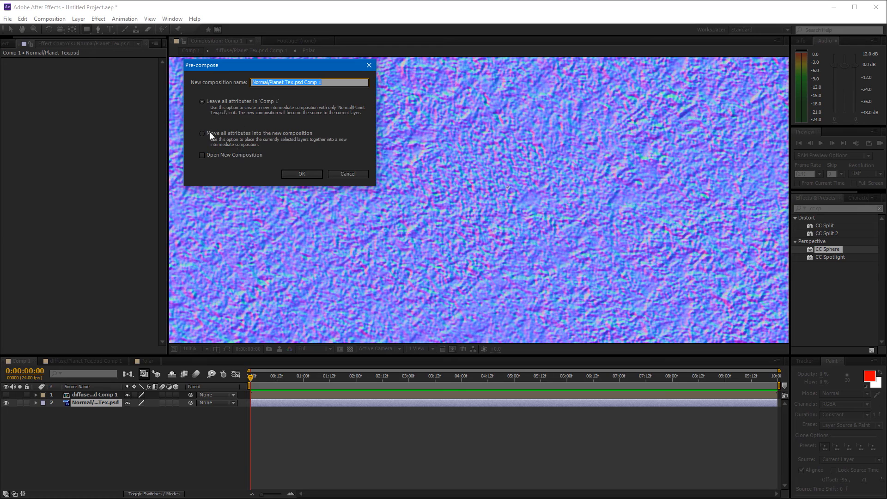
click(310, 176)
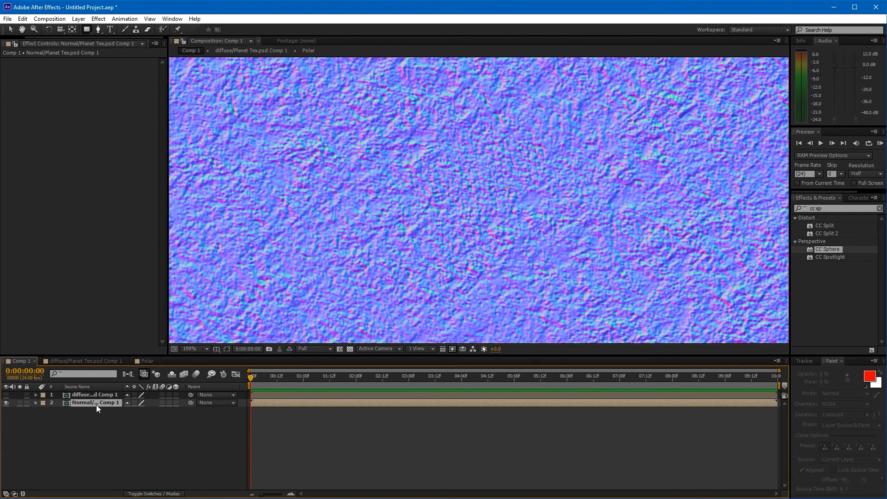
- Copy the Polar Coordinates and Linear Wipe effects from the bottom diffuse layer in the Polar composition
click(144, 360)
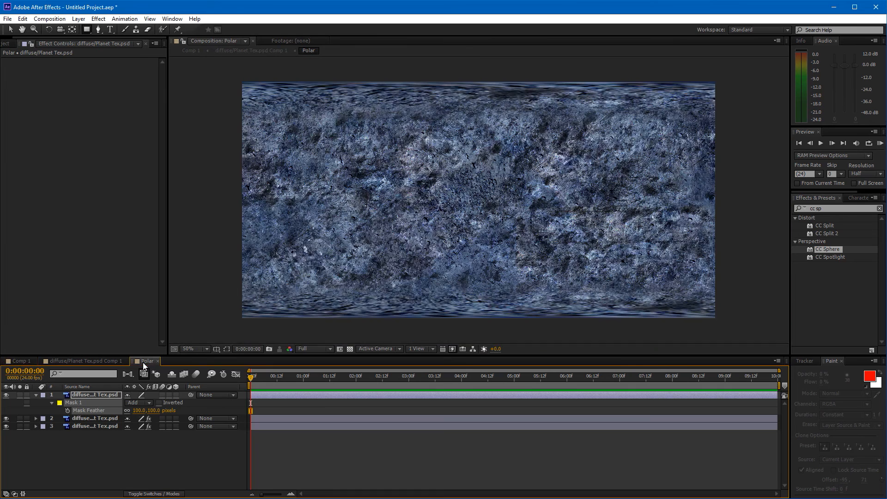
click(88, 426)
click(41, 61)
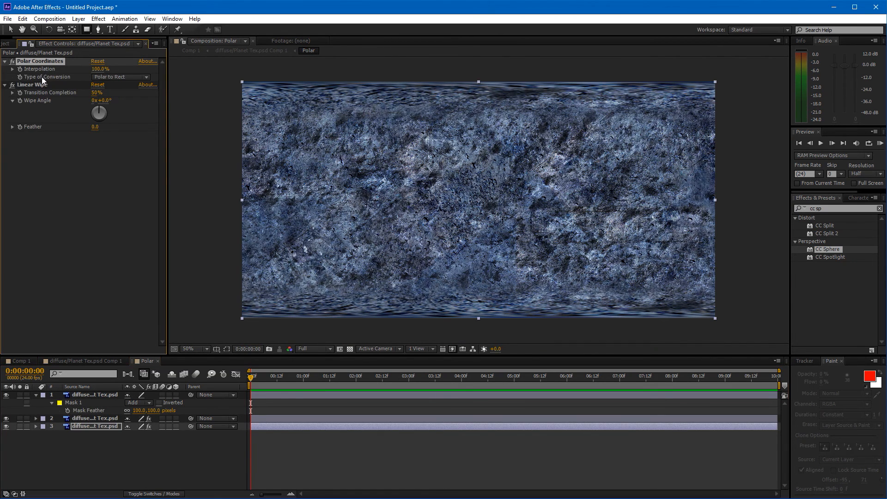
shift+click(32, 82)
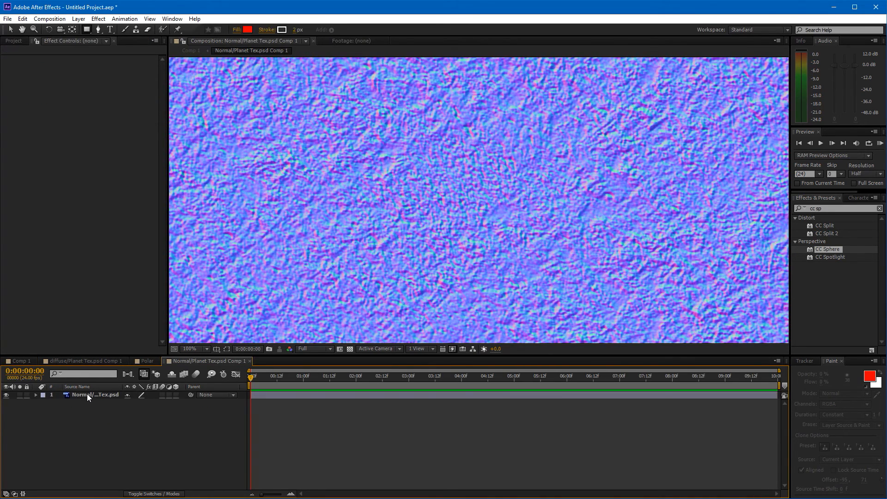
- Duplicate the Normal texture layer twice inside its composition and paste the copied effects onto the bottom copy
click(87, 394)
key(ctrl+d)
key(ctrl+d)
click(90, 410)
key(ctrl+v)
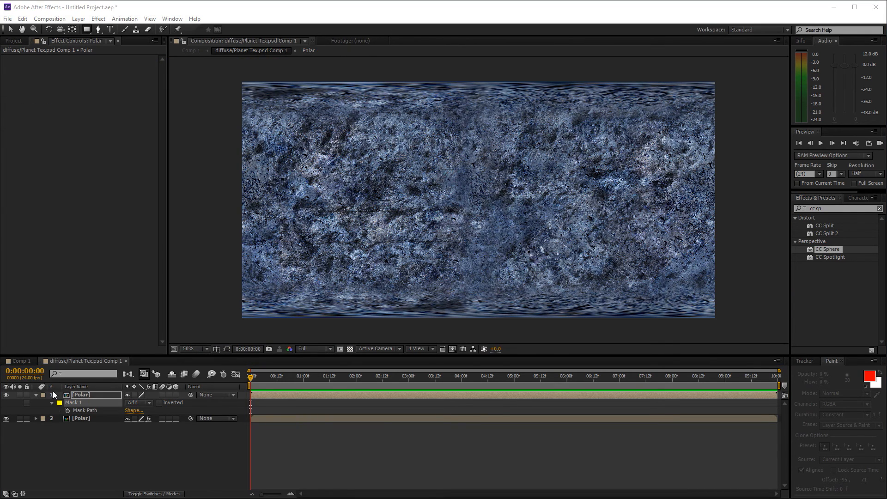
- Close the diffuse texture composition and hide both the diffuse and normal layers in Comp 1
click(35, 395)
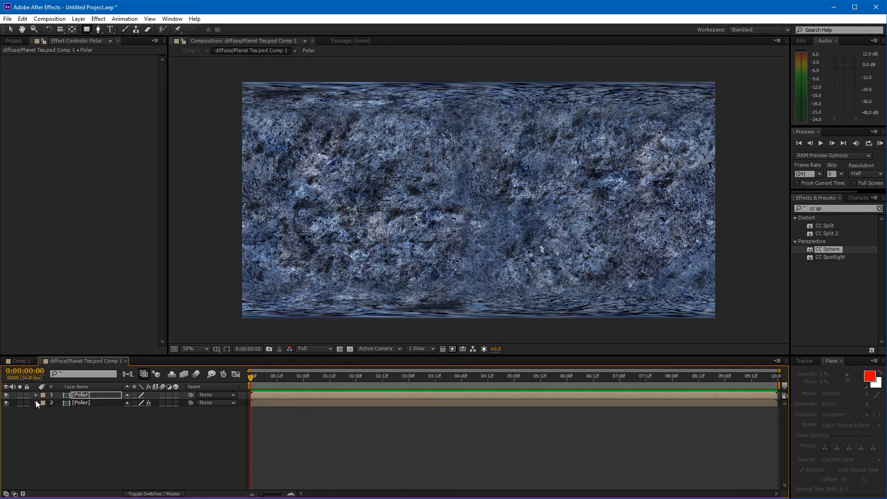
click(126, 361)
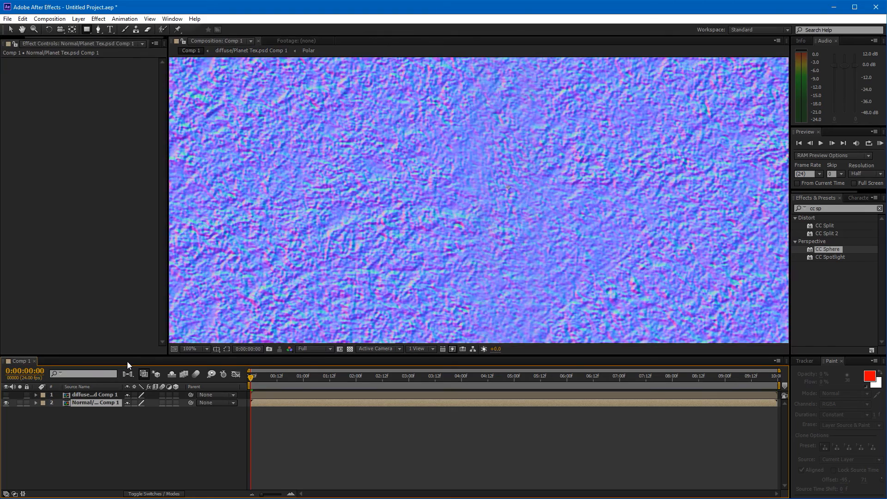
click(6, 394)
key(comma)
click(6, 402)
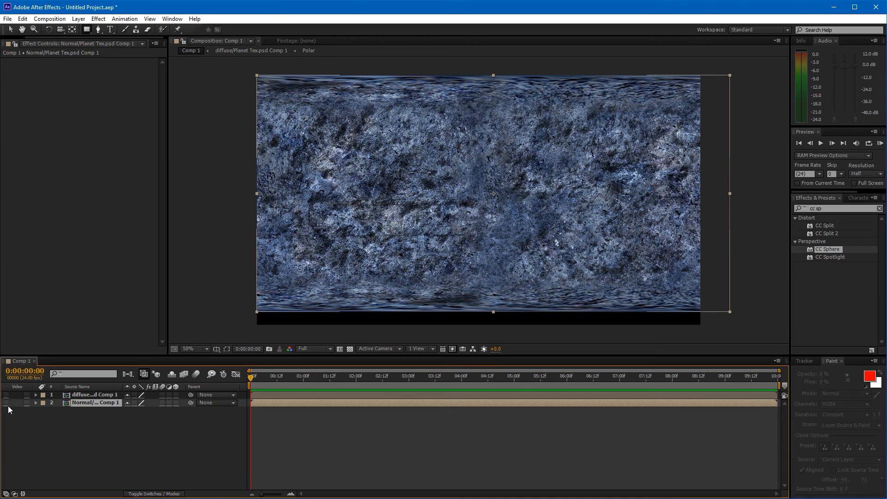
click(6, 395)
scroll(47, 45, up, 1)
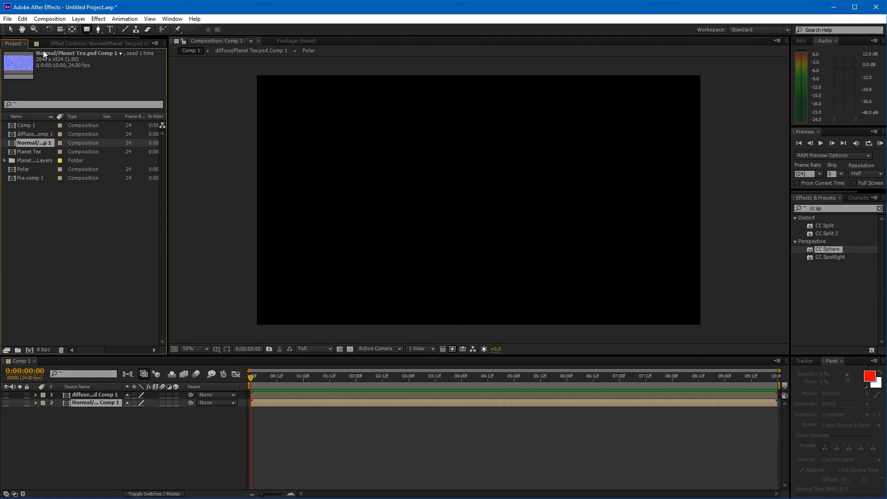
- Create a black solid of 5000 x 5000 px in Comp 1
click(819, 209)
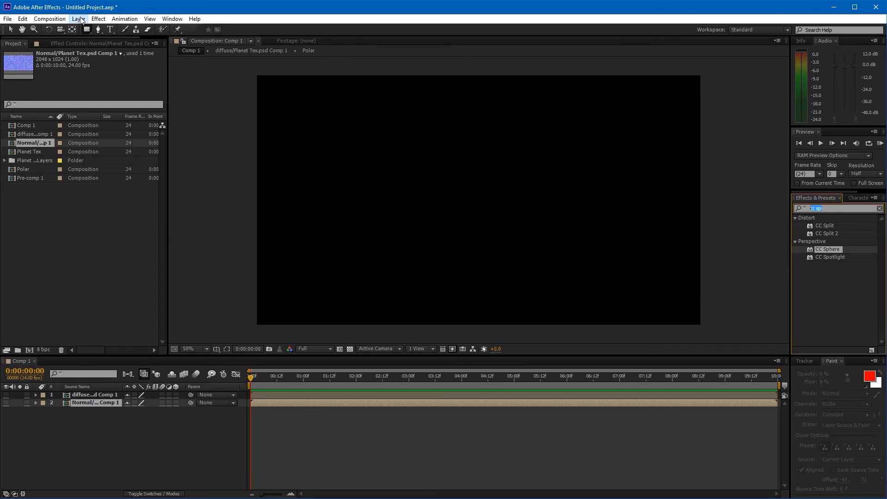
click(78, 19)
click(80, 426)
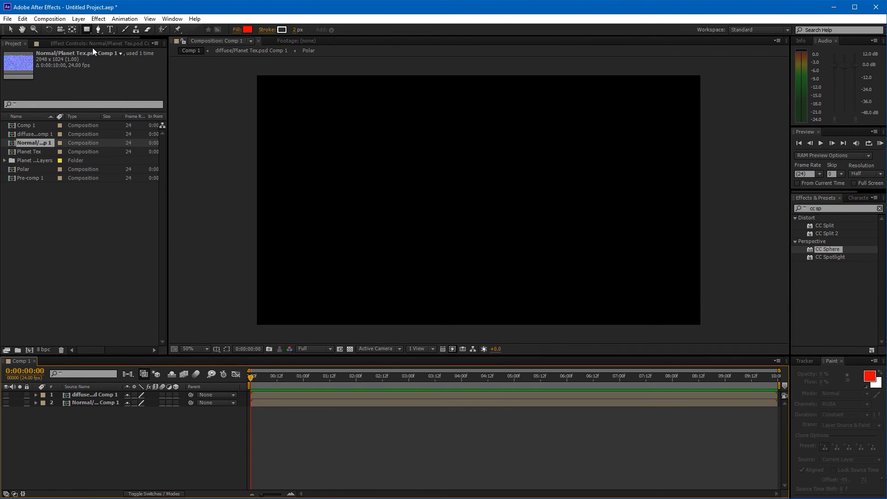
click(82, 21)
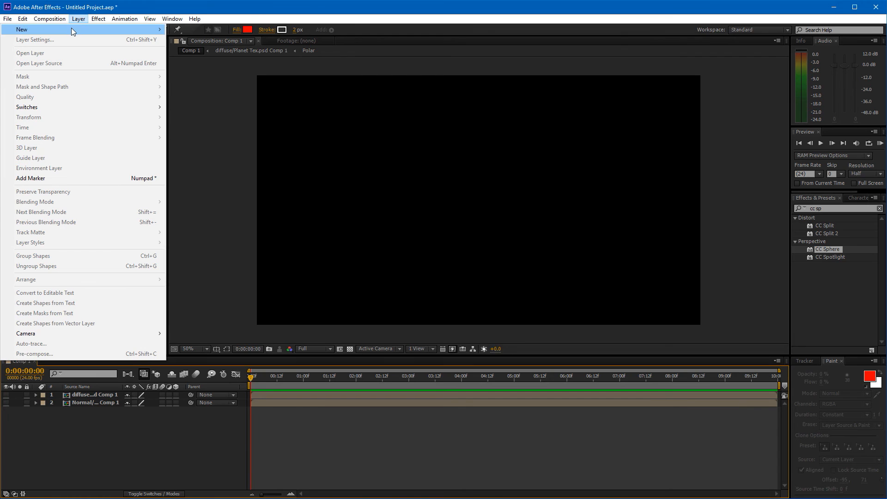
mouse_move(71, 29)
click(199, 42)
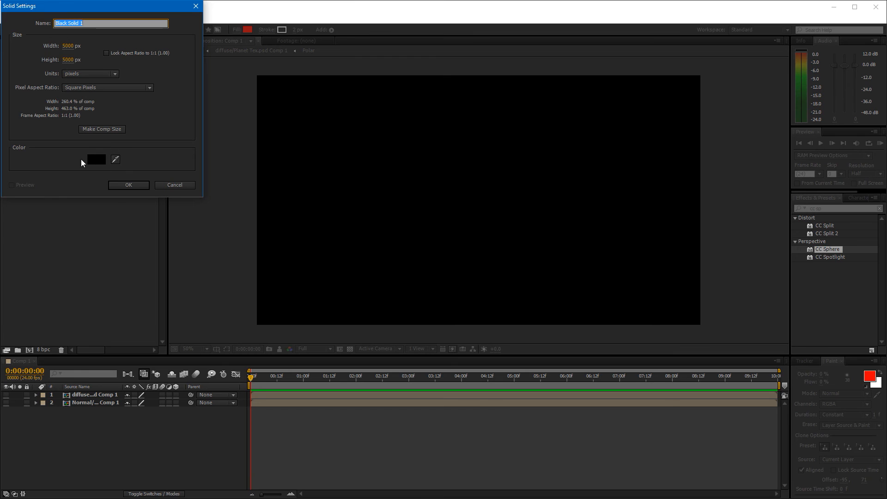
click(137, 187)
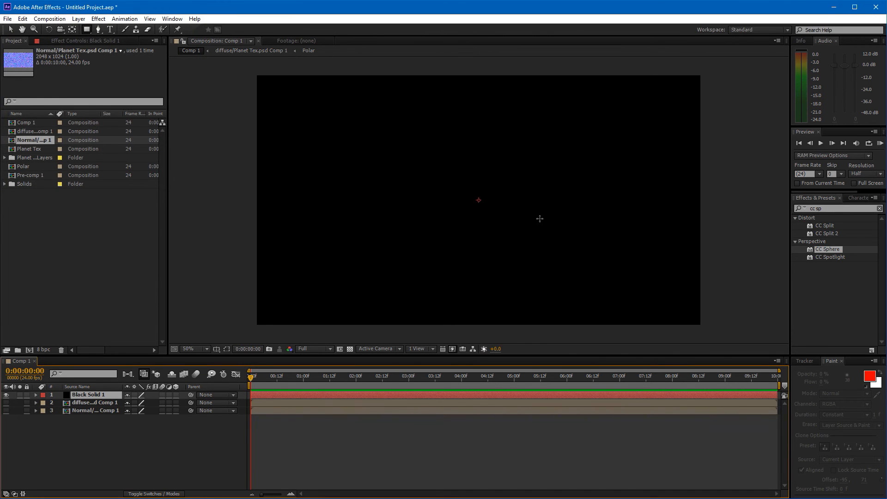
- Find the Fractal Noise effect and apply it to Black Solid 1
key(ctrl+5)
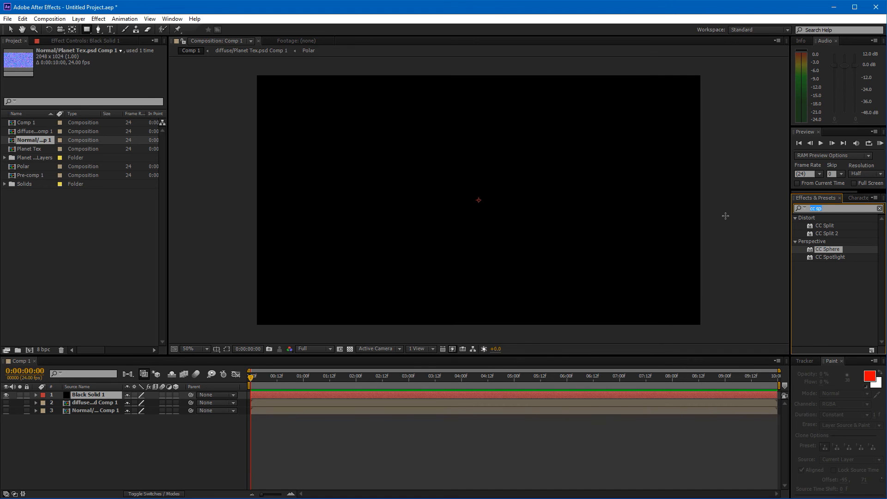
text(fract)
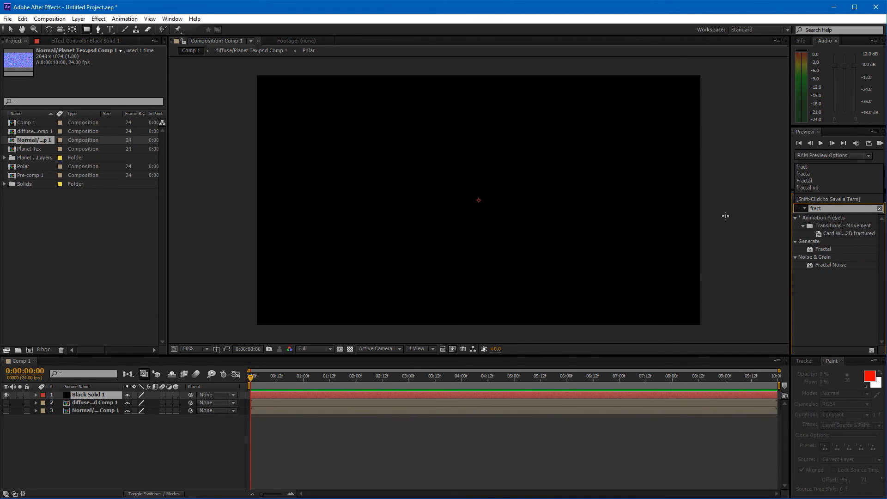
drag(835, 265, 572, 238)
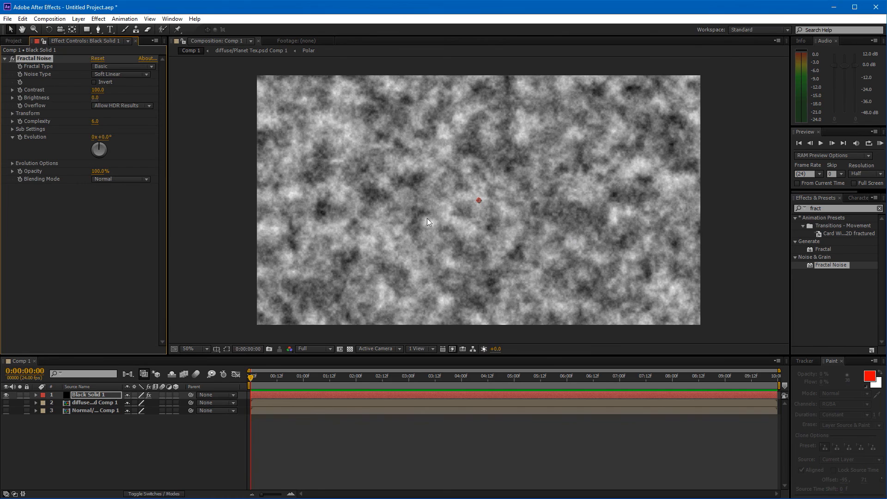
- Turn the Fractal Noise into tiny stars with Scale 1, Contrast 187 and Brightness -98
click(12, 113)
click(98, 137)
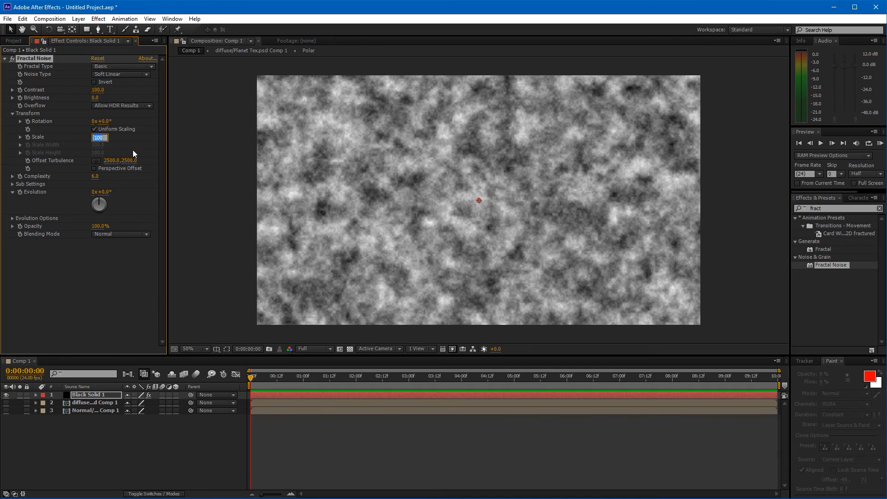
text(1)
key(Return)
drag(99, 89, 53, 105)
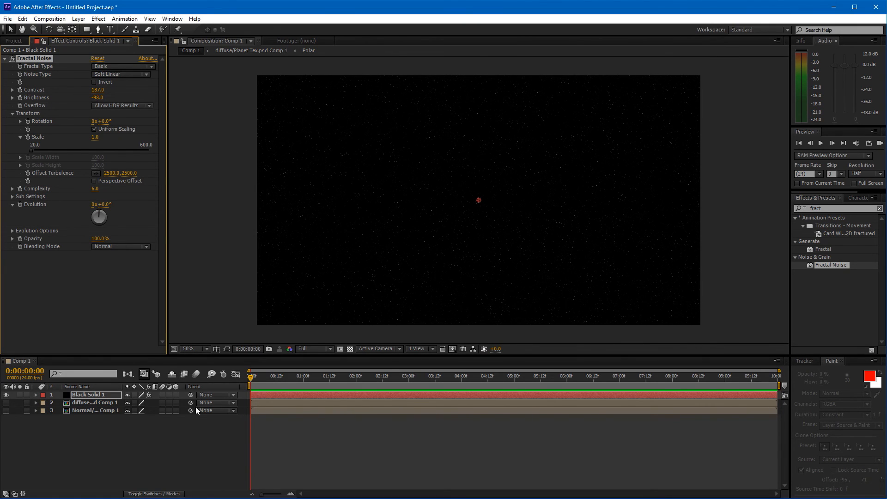
- Enable motion blur and make Black Solid 1 a 3D layer
click(162, 395)
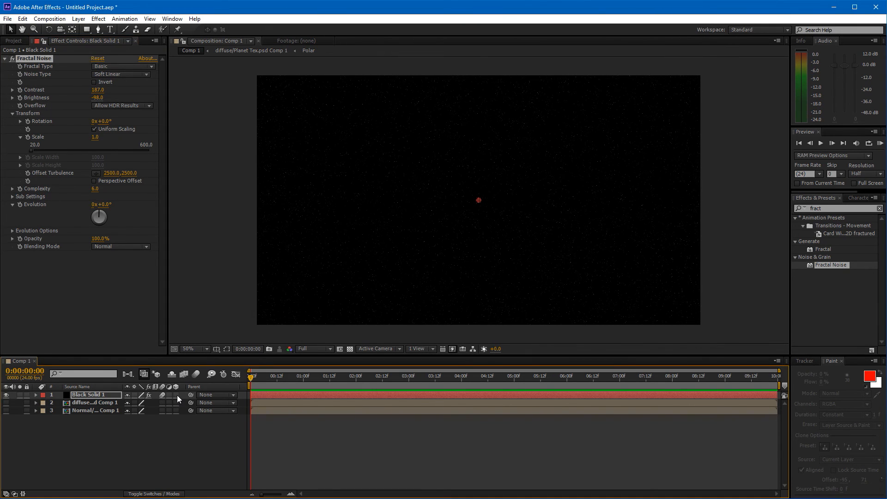
click(176, 394)
key(comma)
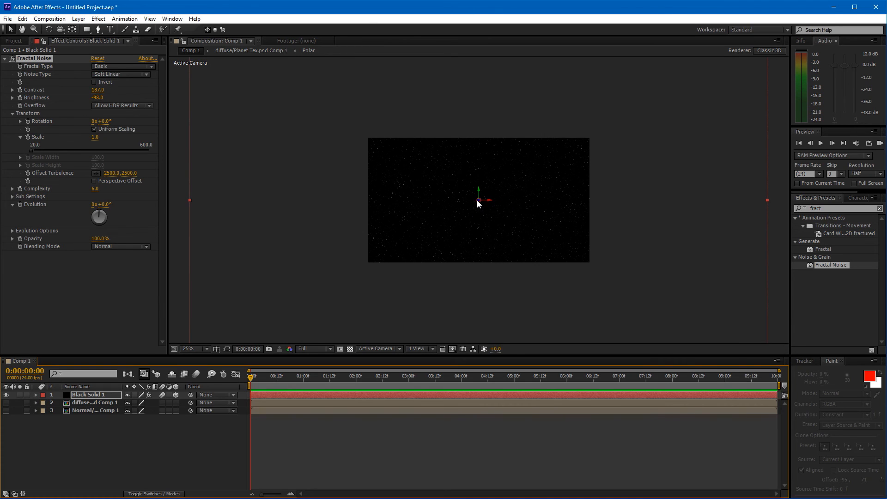
- Shift the Fractal Noise offset turbulence to 2208, 2688 and push Black Solid 1 farther back in depth
drag(478, 200, 102, 480)
drag(493, 215, 714, 396)
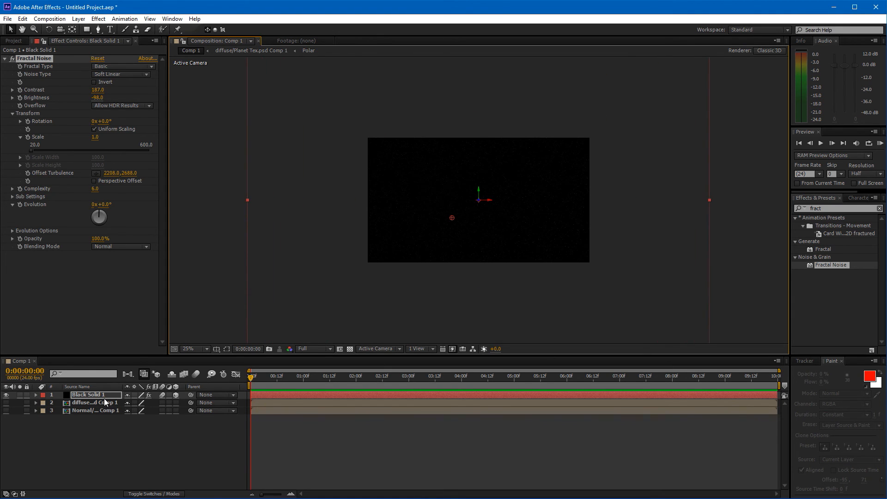
- Turn off Accepts Lights in the material options of Black Solid 1
key(a)
key(a)
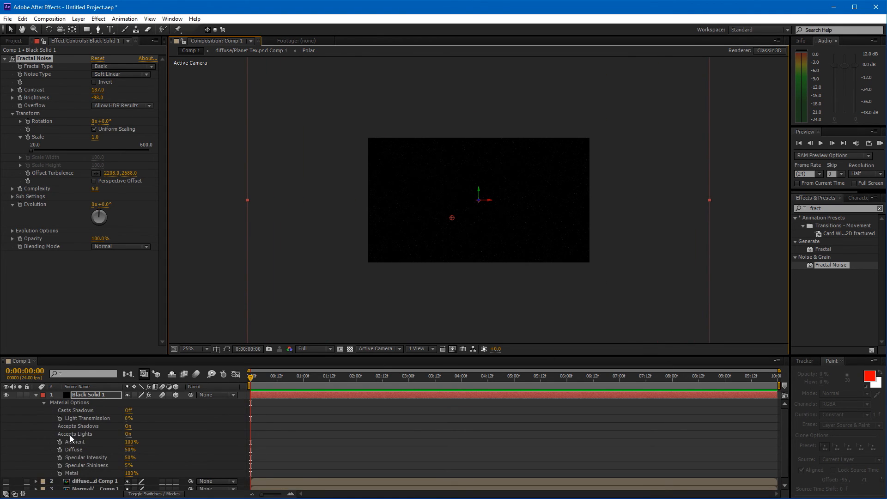
click(127, 433)
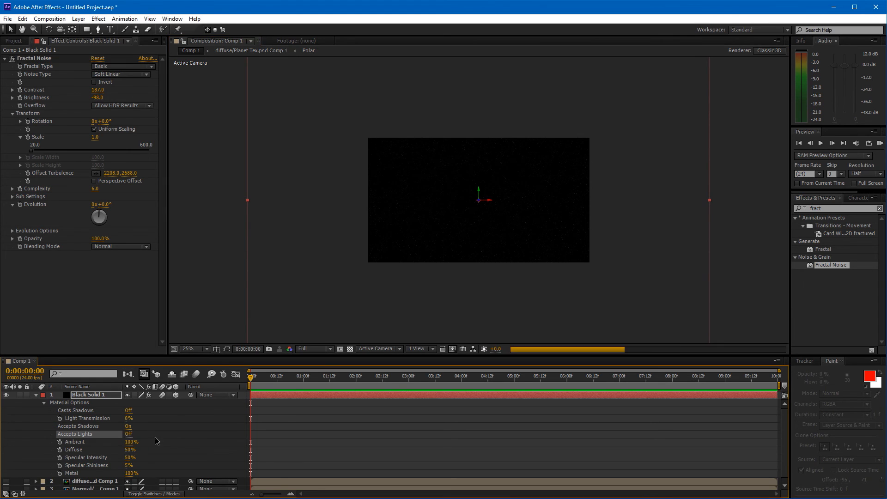
click(35, 395)
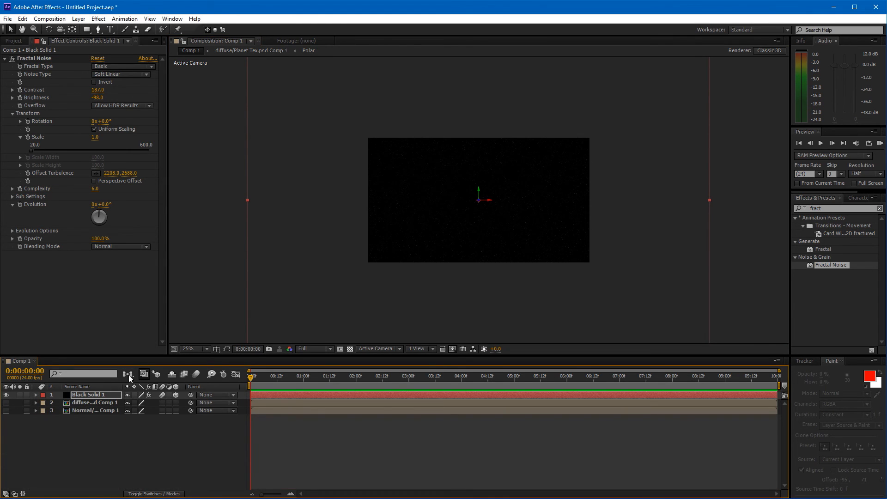
- Create a second black solid, Black Solid 2, matching the composition size
click(22, 18)
mouse_move(70, 33)
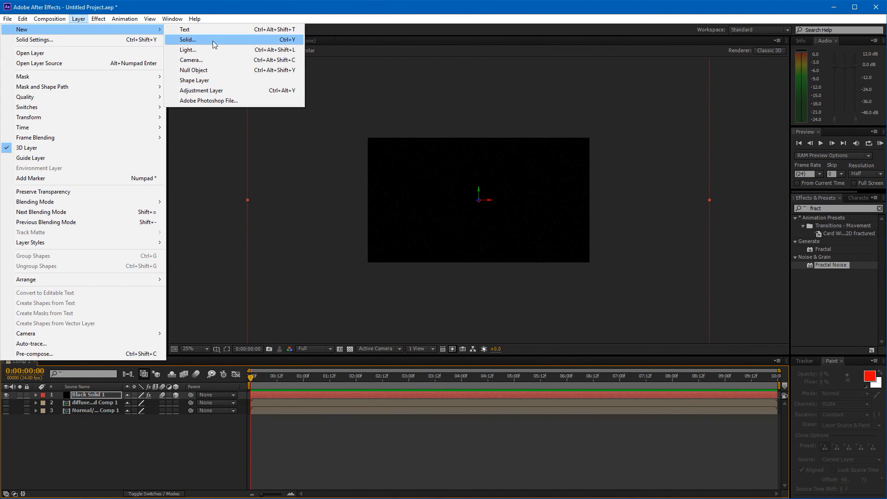
click(218, 41)
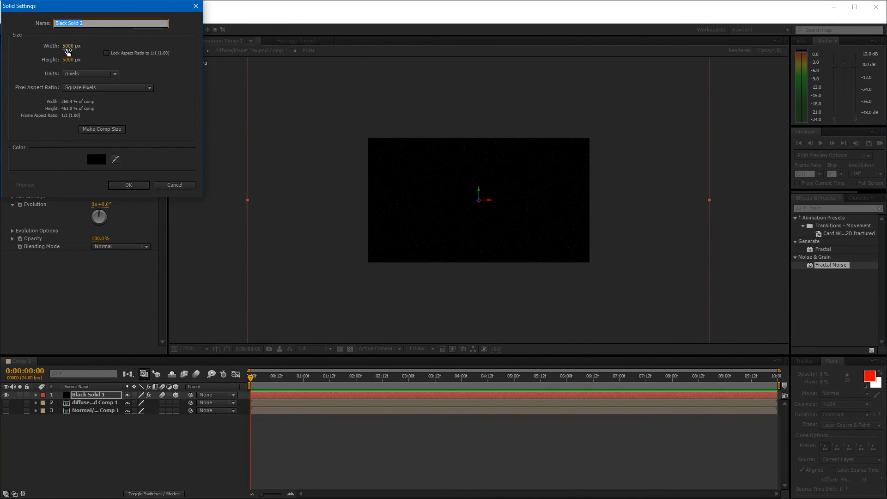
click(109, 130)
click(134, 187)
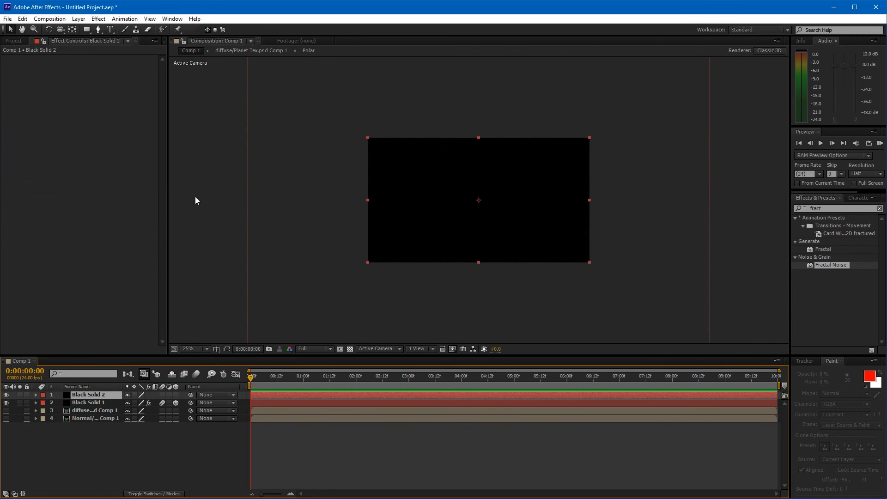
- Find the Element effect and apply it to Black Solid 2
click(841, 207)
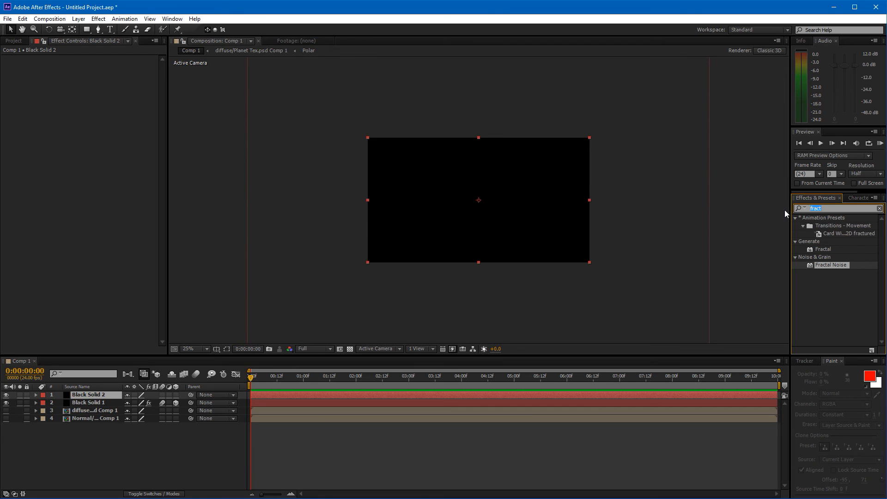
text(elemen)
drag(829, 225, 511, 204)
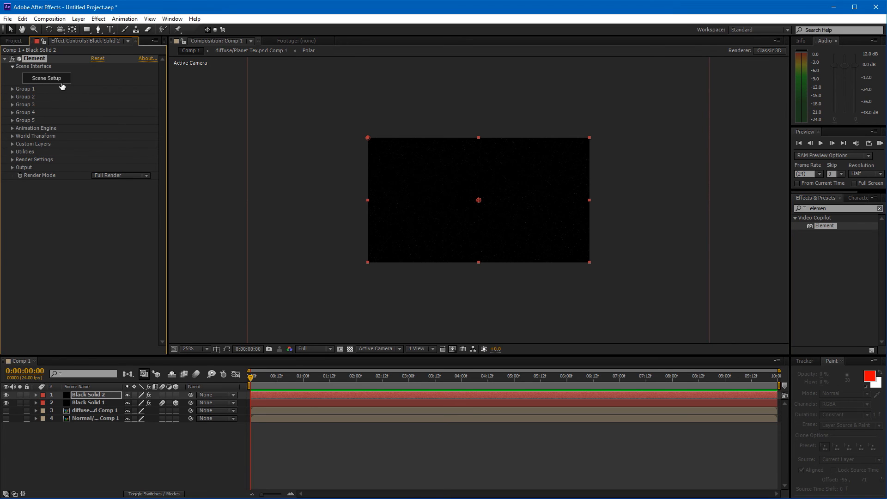
- Assign the diffuse layer as custom texture map Layer 1 and the Normal layer as Layer 2 in Element
click(11, 144)
click(20, 159)
click(110, 168)
click(130, 212)
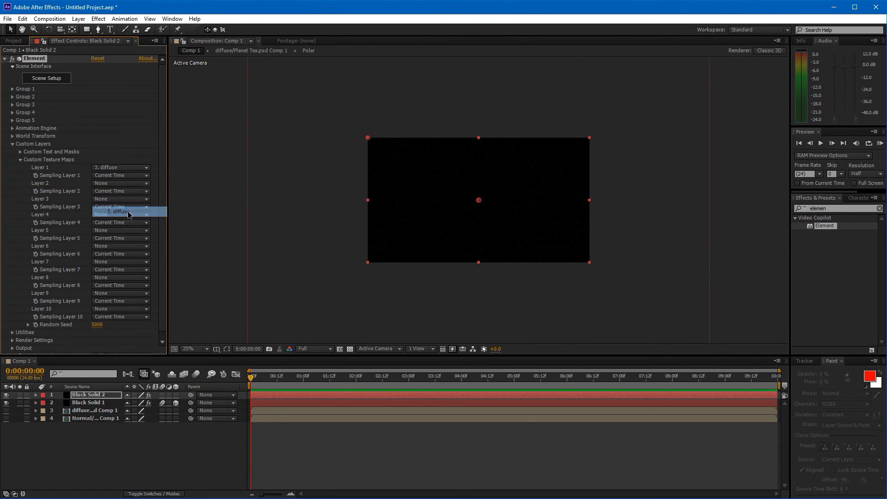
click(104, 185)
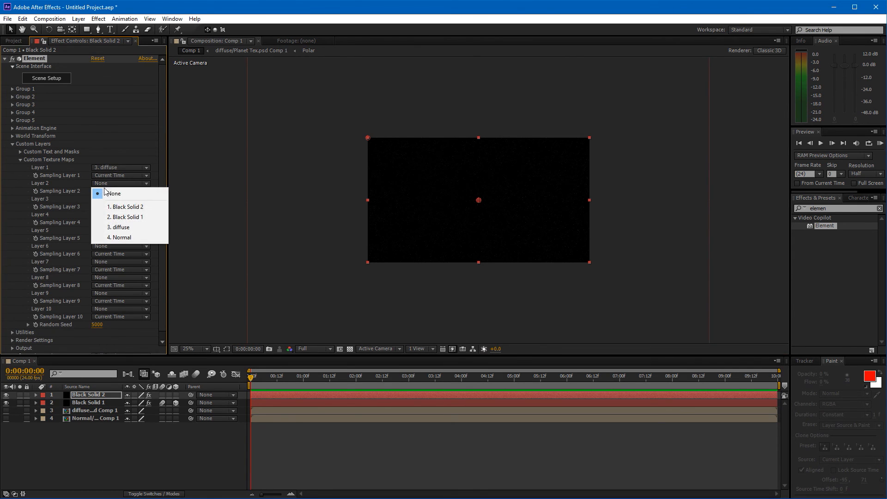
click(122, 237)
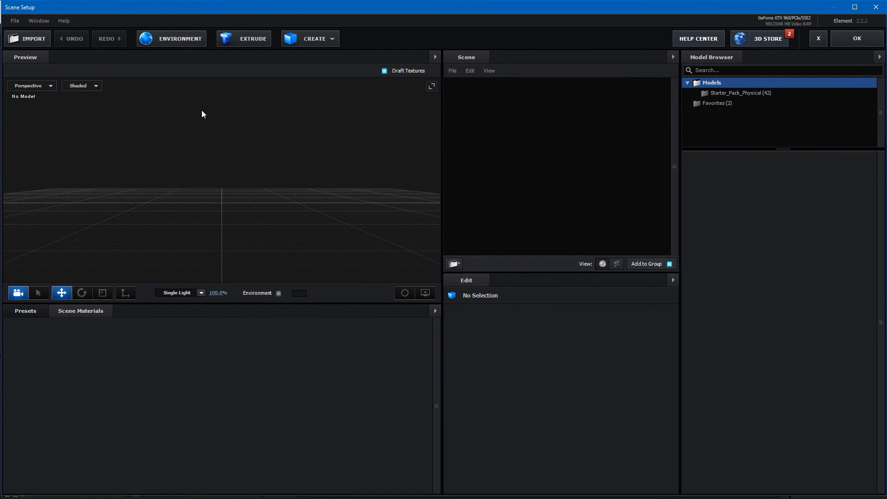
- Create a sphere model in Scene Setup with 12 segments and Normalize Size enabled
click(332, 38)
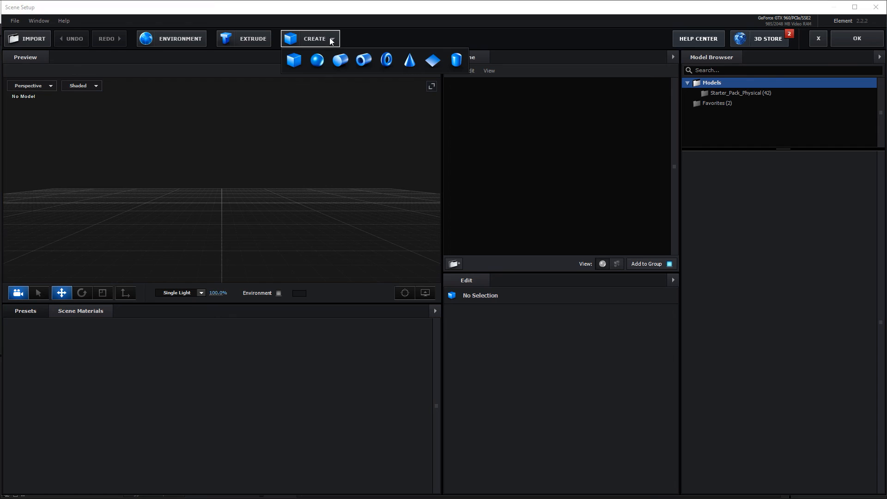
click(317, 61)
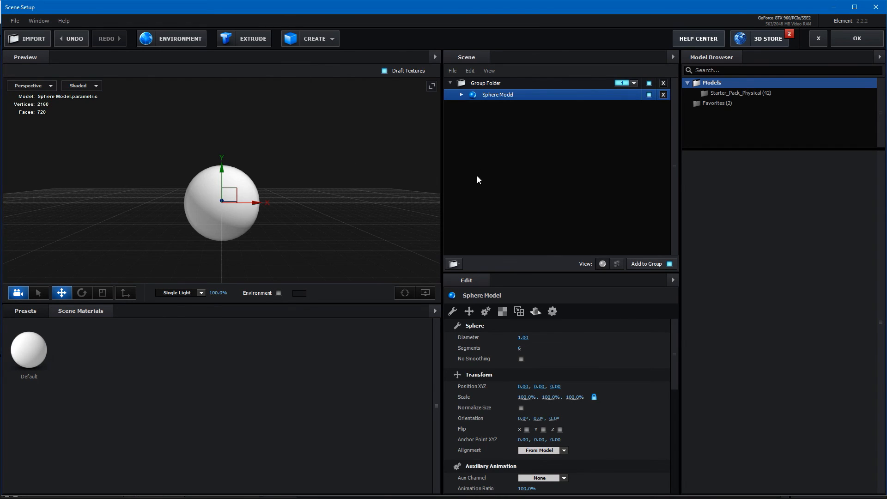
click(519, 348)
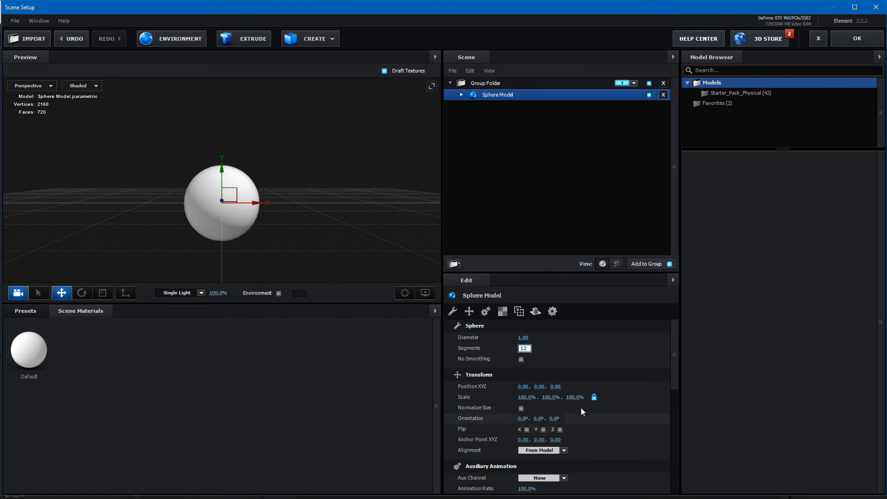
click(522, 408)
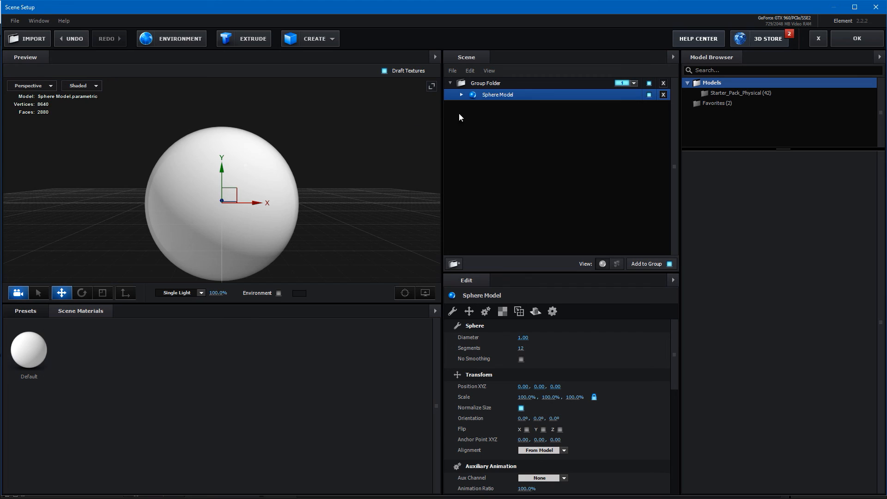
- Load Custom Layer 1, the diffuse comp, as the Diffuse texture of the sphere's Default material
click(462, 96)
click(511, 107)
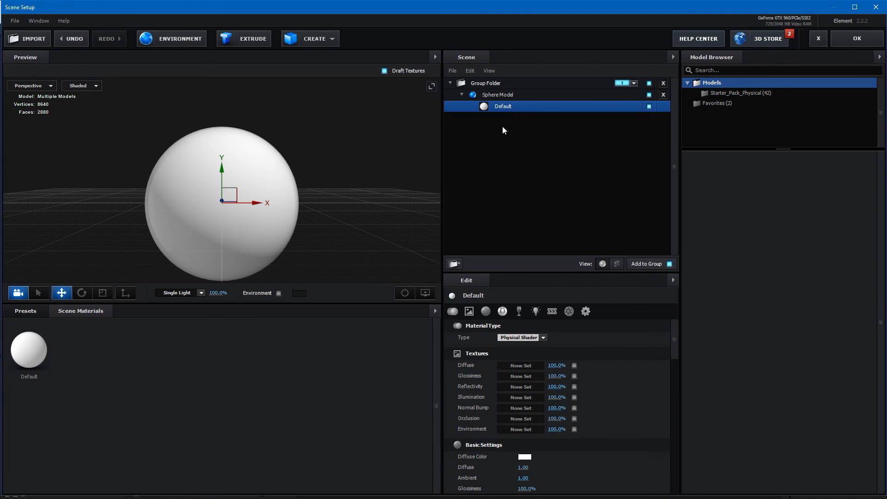
click(518, 367)
click(515, 307)
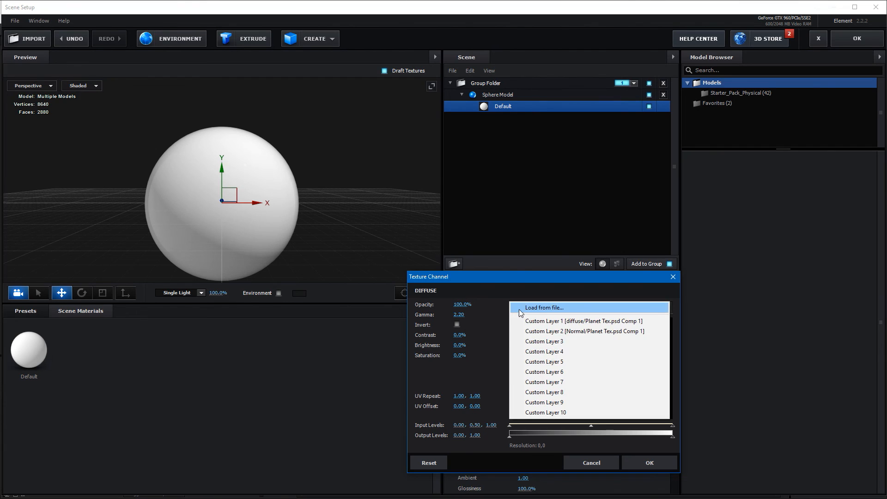
click(590, 322)
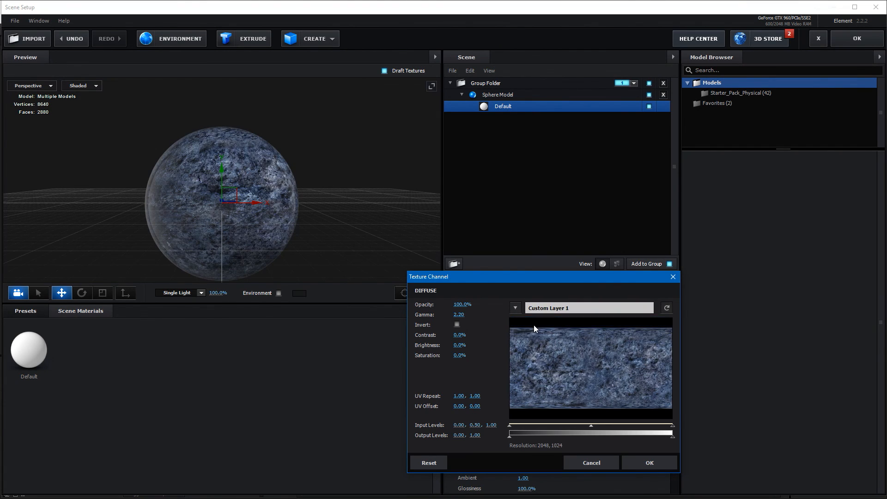
click(658, 463)
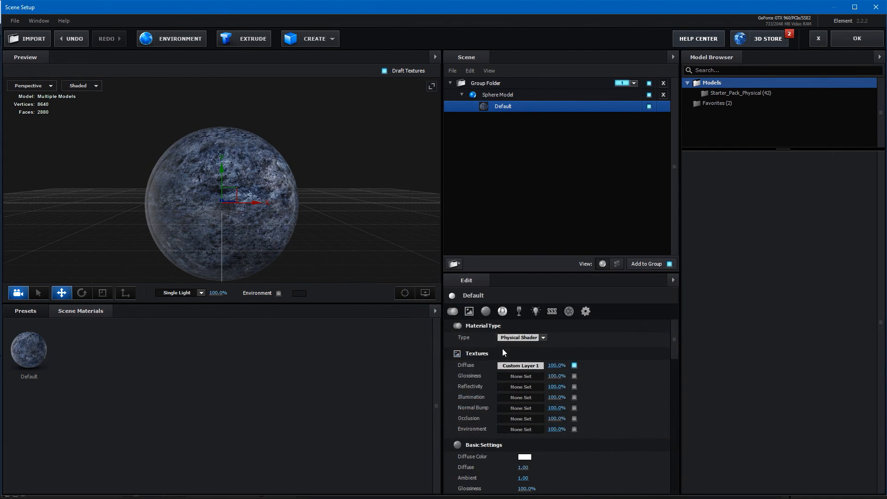
- Load Custom Layer 2, the Normal comp, as the Normal Bump texture of the Default material
click(514, 408)
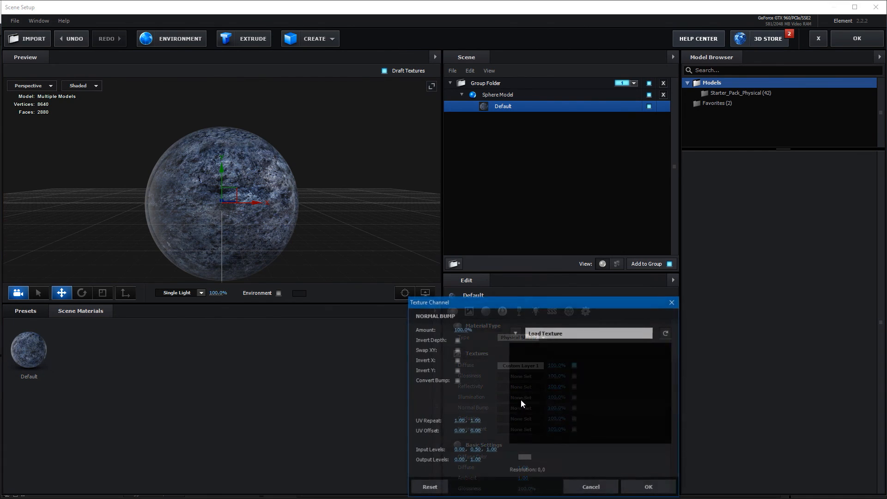
click(513, 333)
click(558, 356)
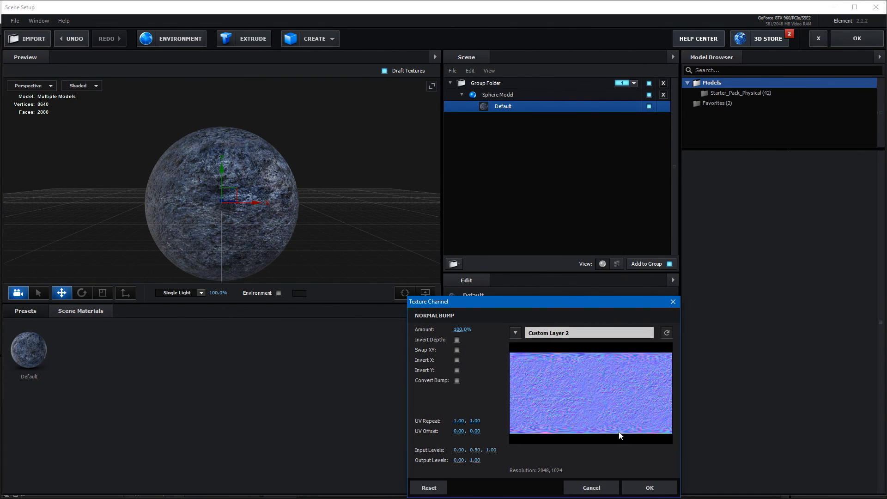
click(666, 488)
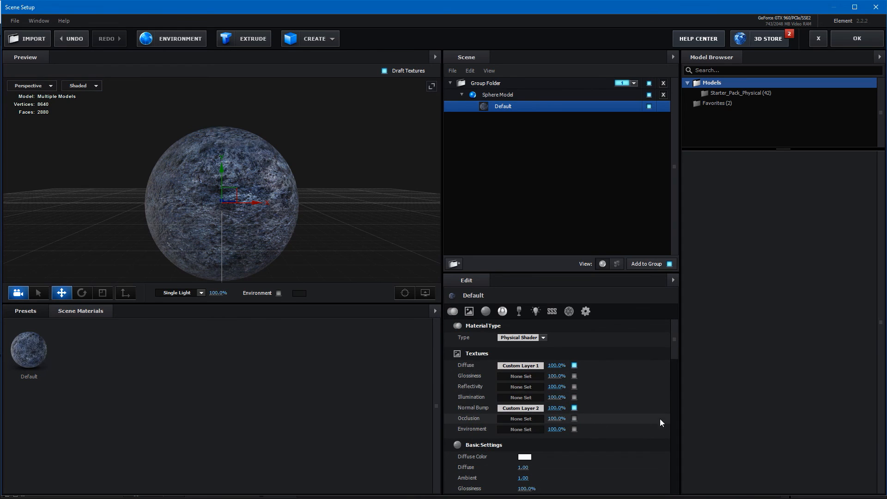
- Reduce the Default material's Normal Bump strength to 75%, and further until the surface relief is subtle
mouse_move(344, 198)
mouse_down()
mouse_move(363, 256)
mouse_move(354, 193)
mouse_up()
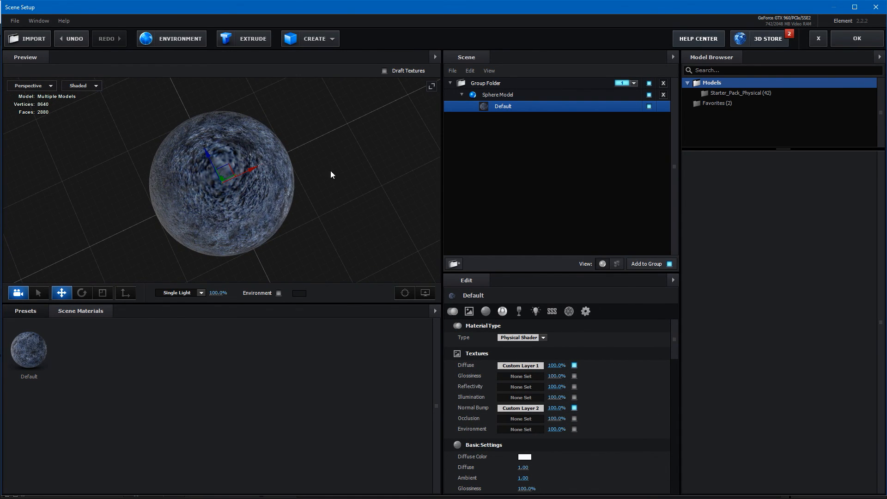
scroll(301, 191, up, 6)
drag(303, 176, 226, 121)
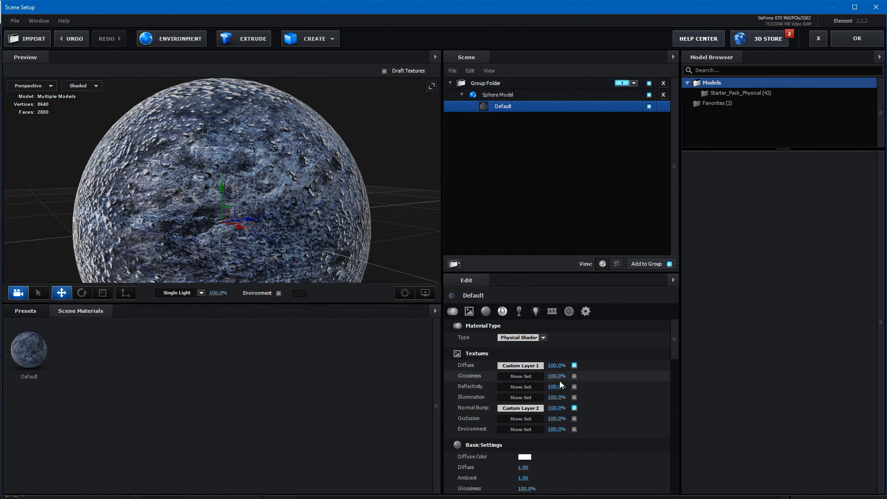
click(554, 408)
text(75)
key(Return)
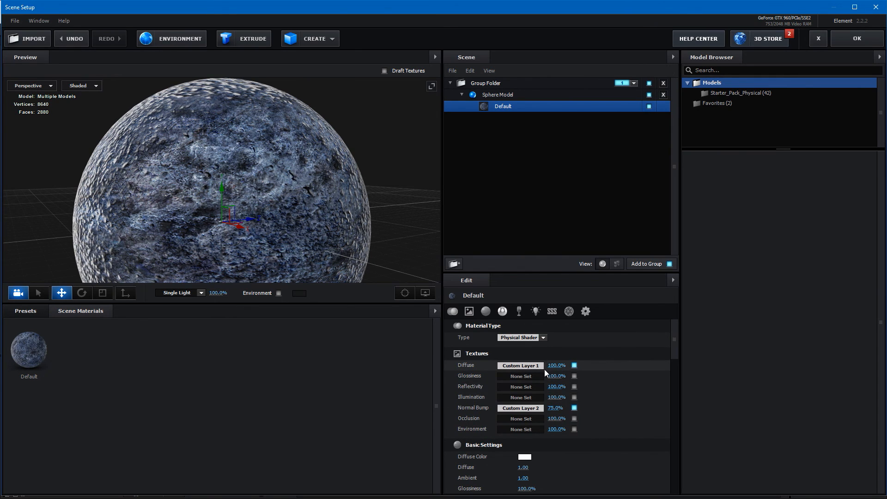
drag(552, 409, 522, 409)
drag(304, 205, 259, 191)
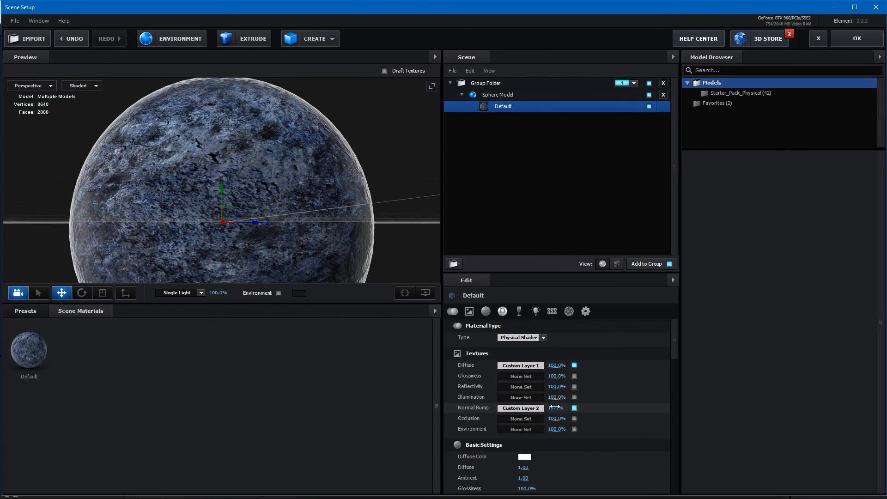
- Set the Default material's Glossiness, Specular Multiplier and Environment Multiplier to 0%
scroll(639, 345, down, 2)
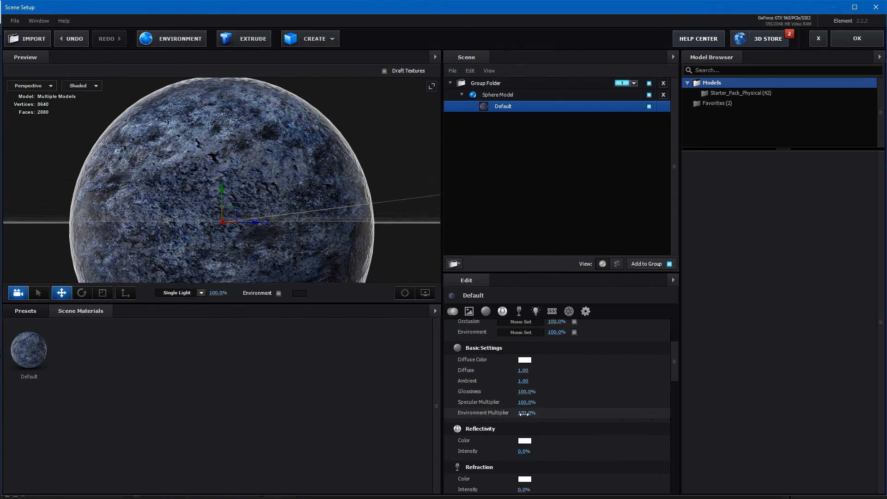
drag(527, 391, 457, 391)
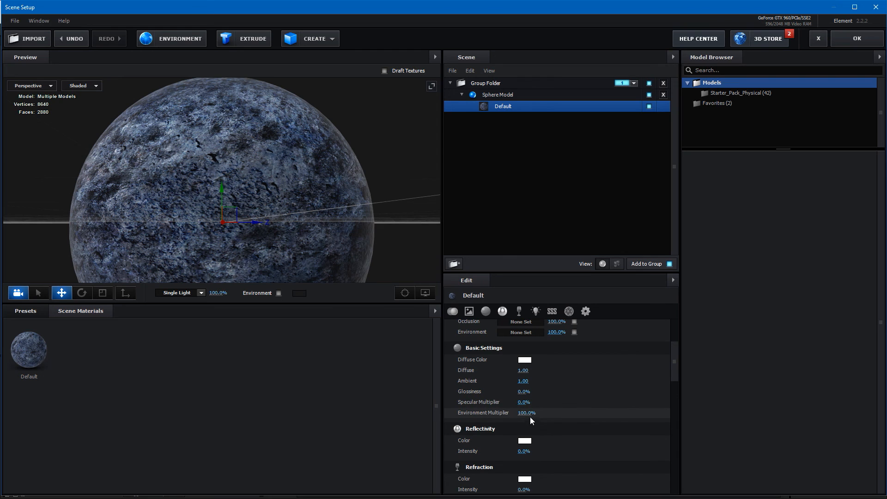
drag(503, 417, 325, 412)
drag(295, 240, 268, 168)
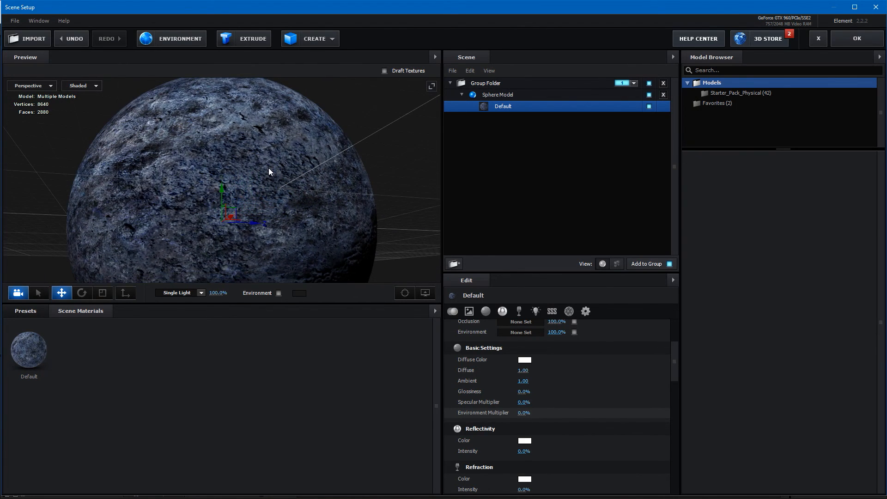
- Change the Sphere Model's UV texture mapping to Sphere and inspect the planet's surface
click(493, 95)
drag(313, 161, 279, 168)
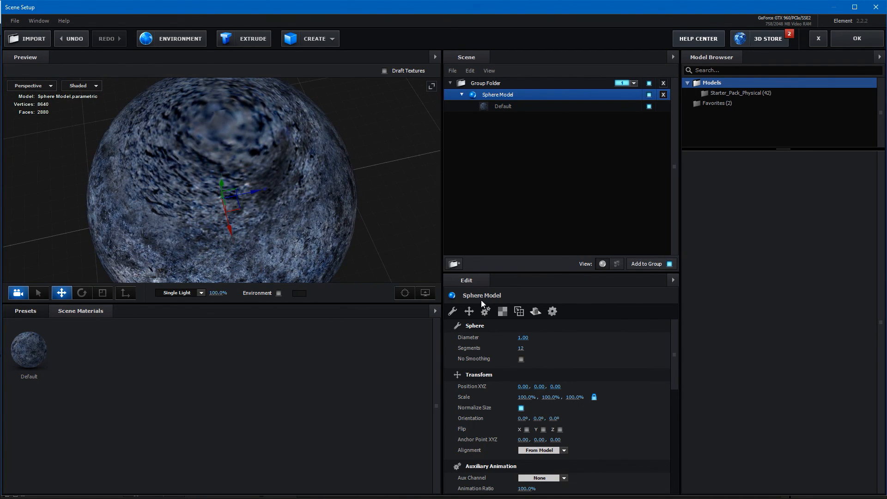
scroll(592, 411, down, 5)
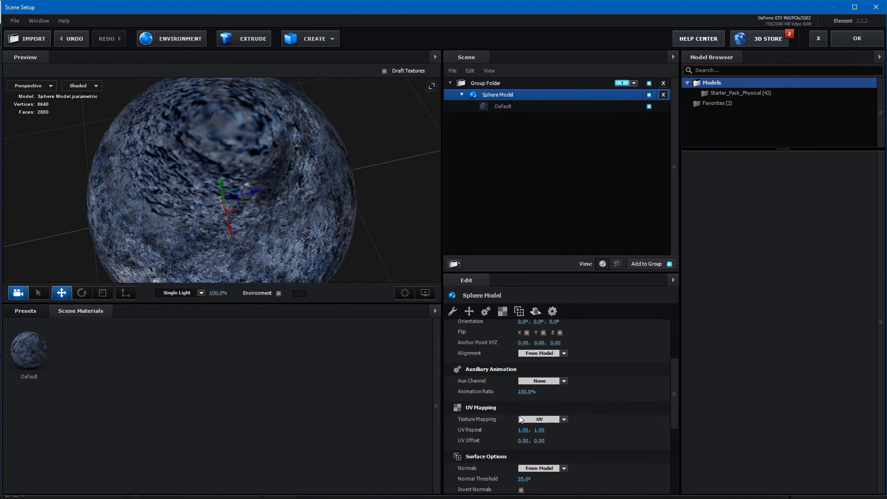
click(547, 419)
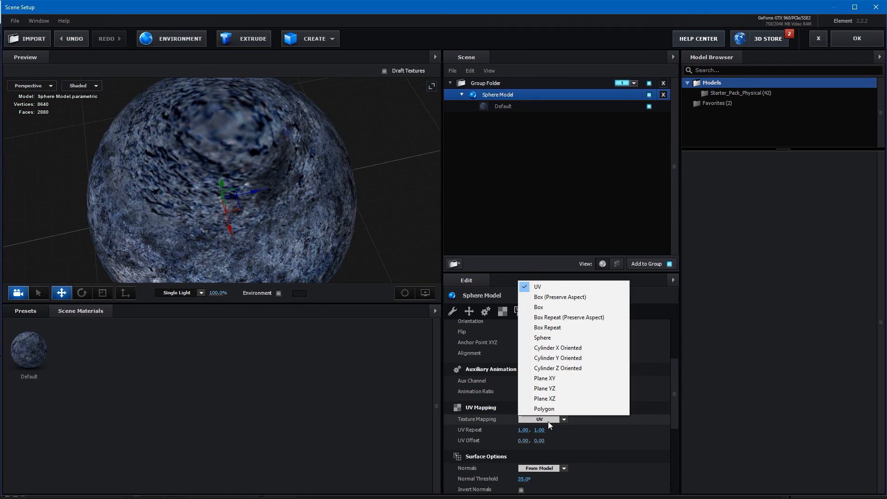
click(555, 336)
drag(327, 193, 260, 190)
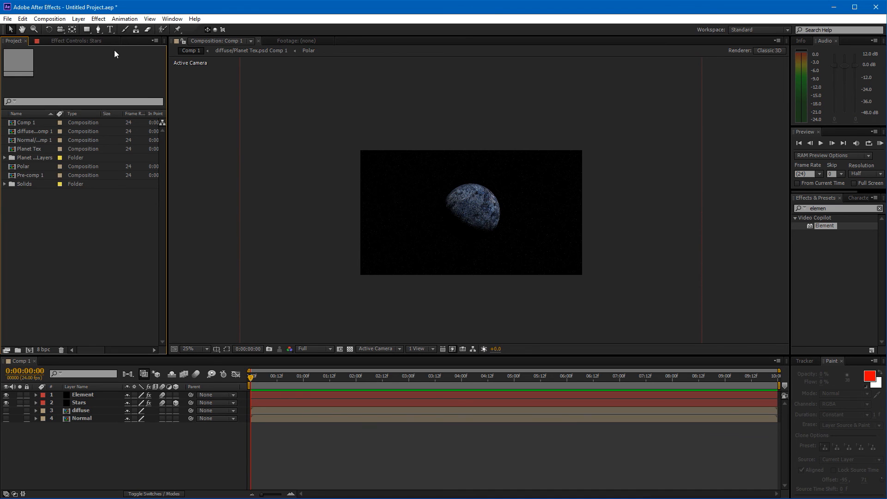
- Add a two-node camera named Camera 1 with the 35mm preset to Comp 1
click(78, 18)
click(98, 18)
click(111, 451)
click(79, 18)
mouse_move(85, 29)
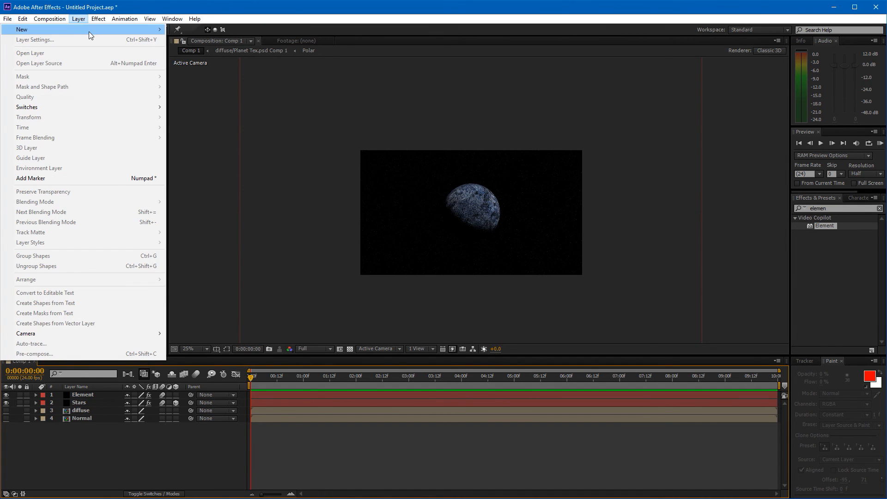
click(198, 59)
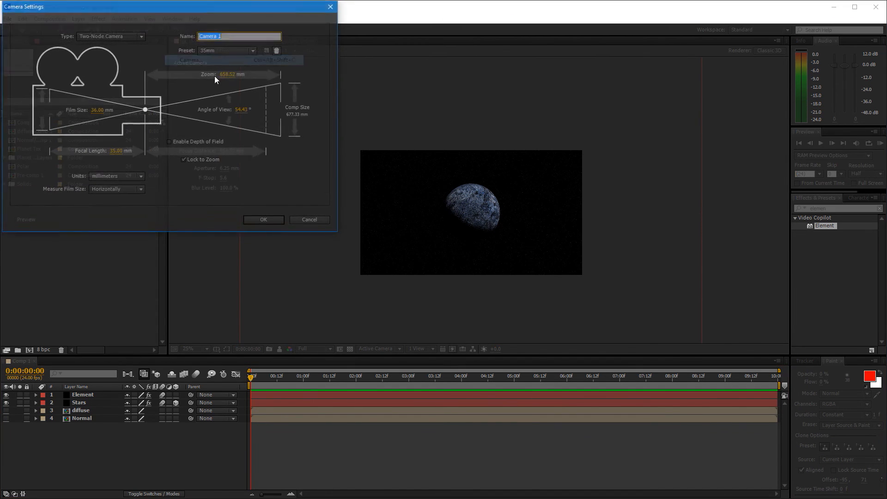
click(265, 223)
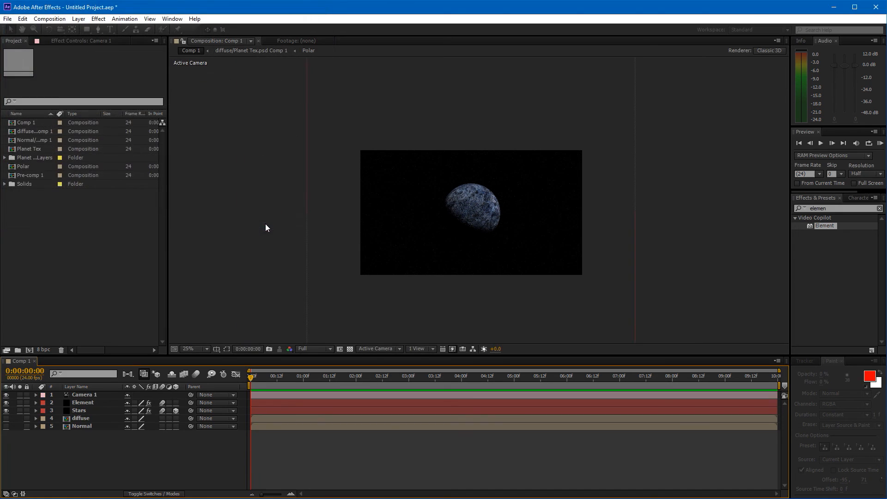
- Add a null object as a 3D layer and switch the composition view to Top
click(79, 19)
mouse_move(78, 28)
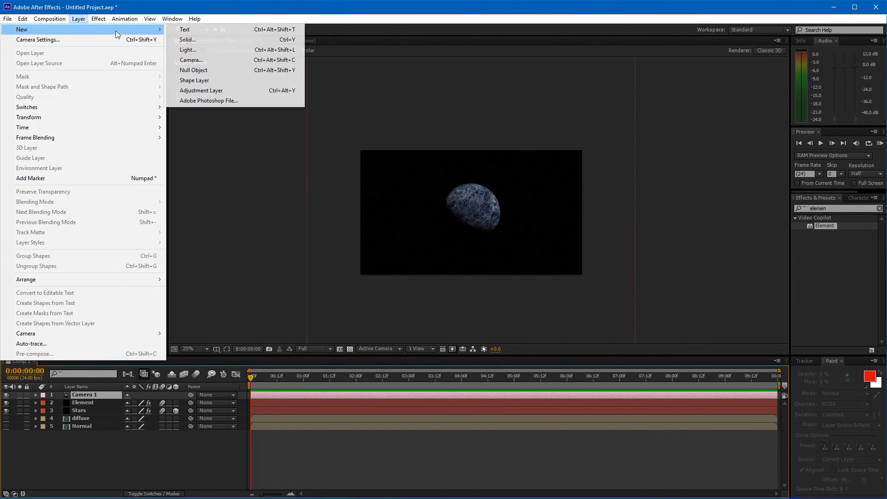
click(194, 69)
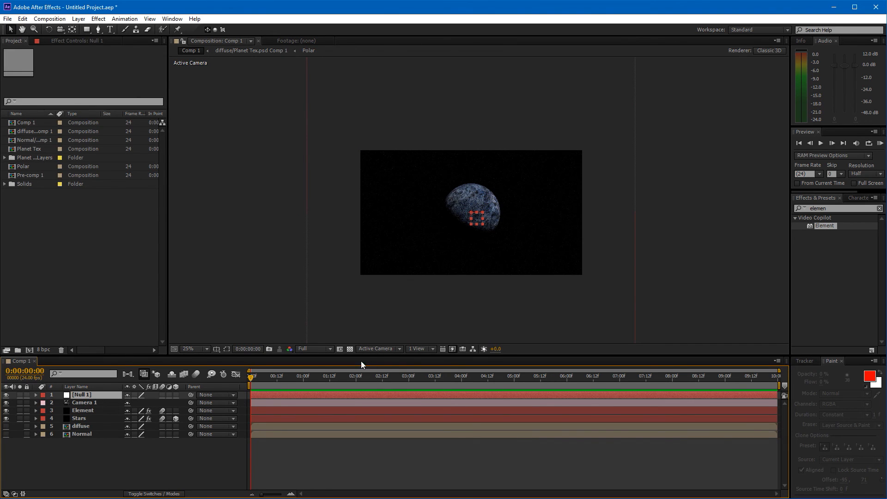
click(386, 348)
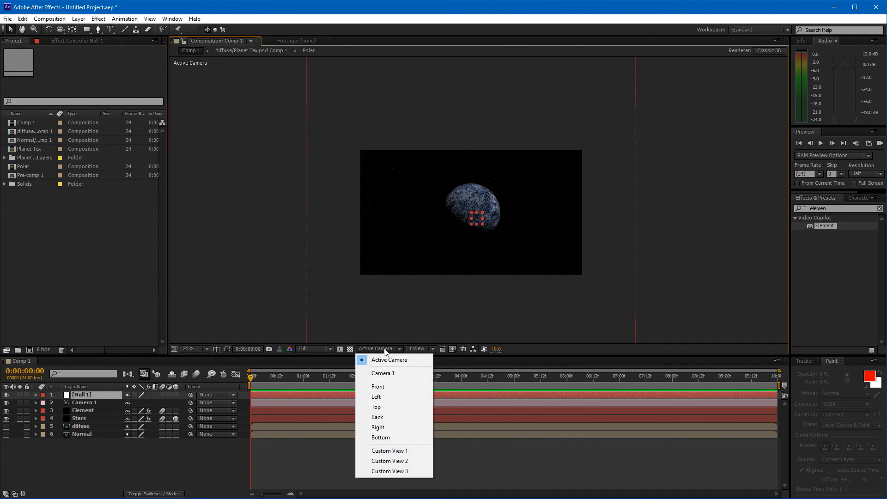
click(376, 402)
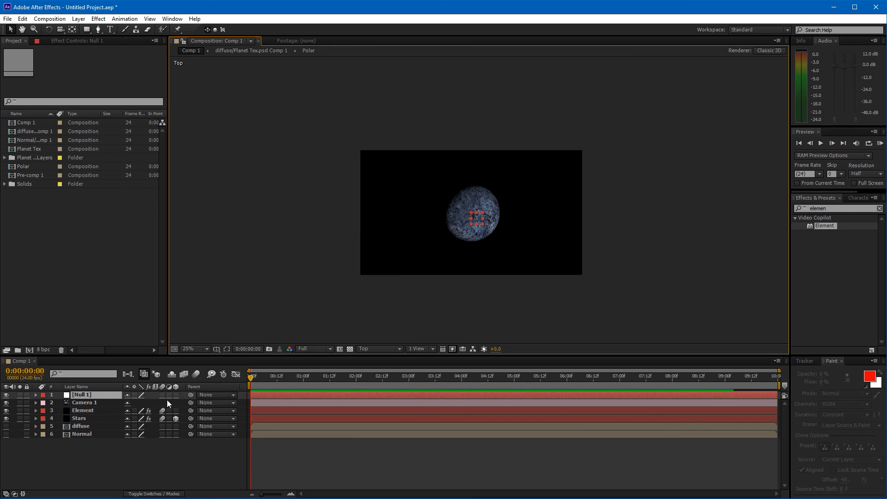
click(176, 394)
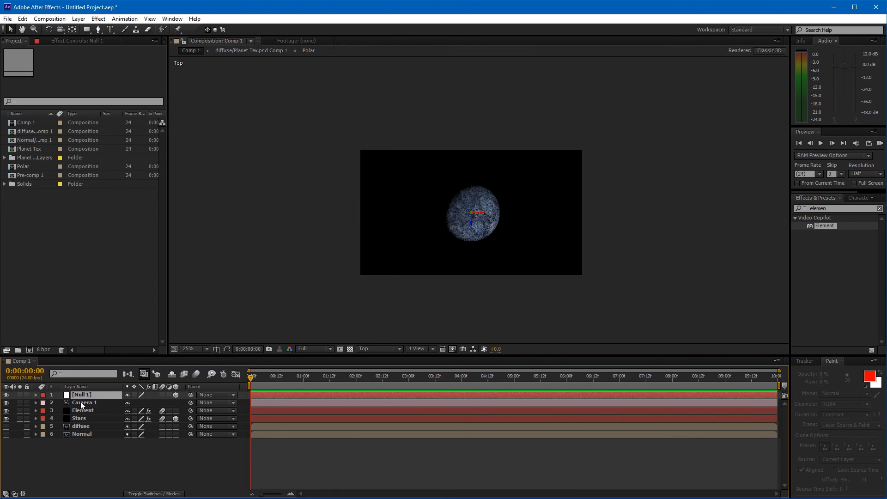
- Move Null 1 back along its Z axis in the Top view to the camera's position, and parent Camera 1 to it
drag(470, 223, 436, 269)
scroll(436, 289, up, 2)
drag(421, 305, 476, 204)
scroll(474, 242, up, 1)
scroll(474, 250, up, 1)
drag(402, 301, 448, 267)
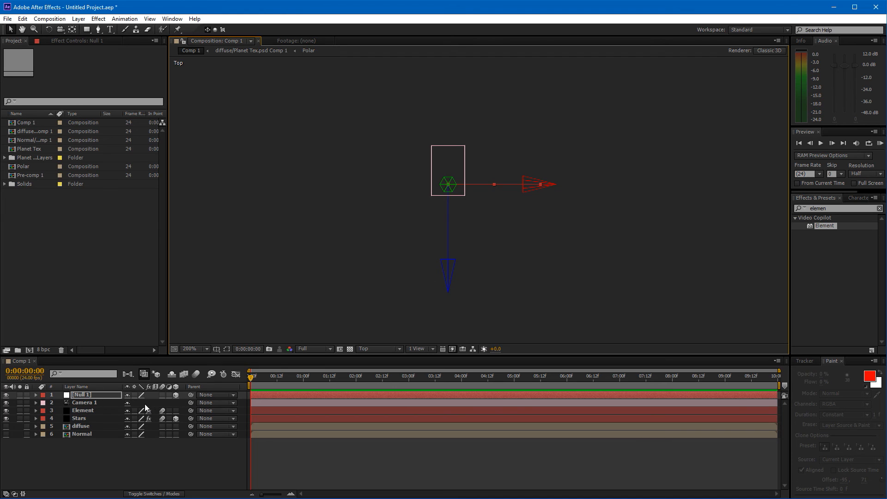
drag(190, 402, 91, 397)
- Try moving Null 1 along its X and Z axes to test the camera parenting, and undo the moves
mouse_move(551, 187)
mouse_down()
mouse_move(471, 188)
mouse_move(669, 194)
mouse_move(556, 197)
mouse_up()
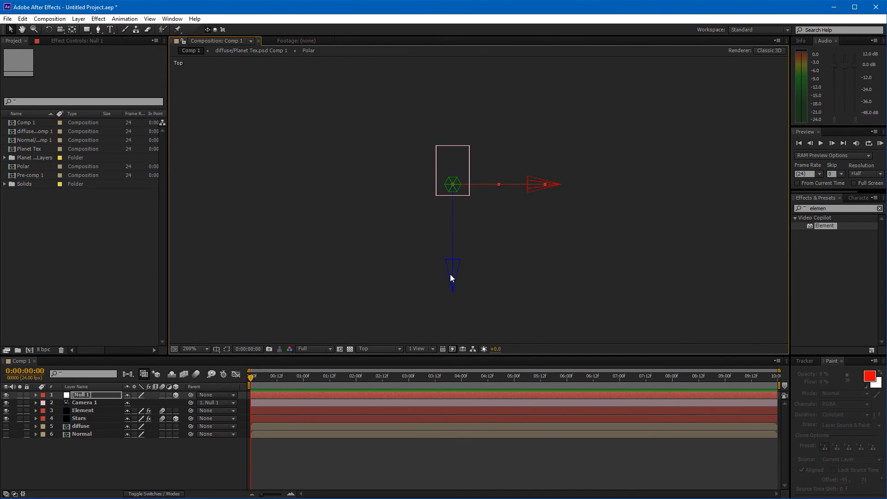
drag(452, 277, 431, 252)
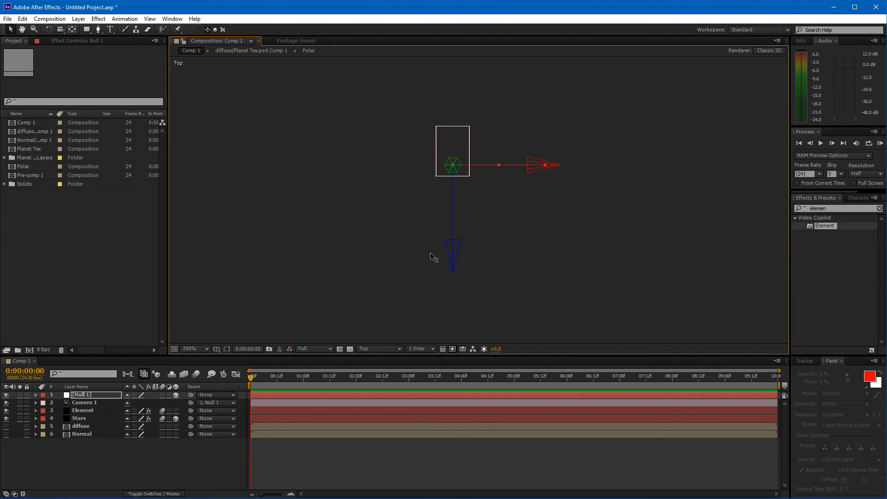
key(ctrl+z)
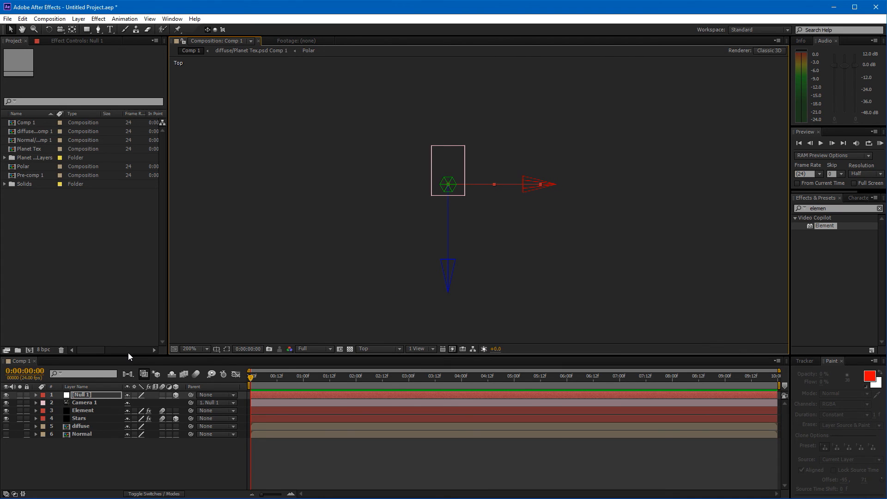
- Switch the composition view to Active Camera and frame the whole composition
click(369, 349)
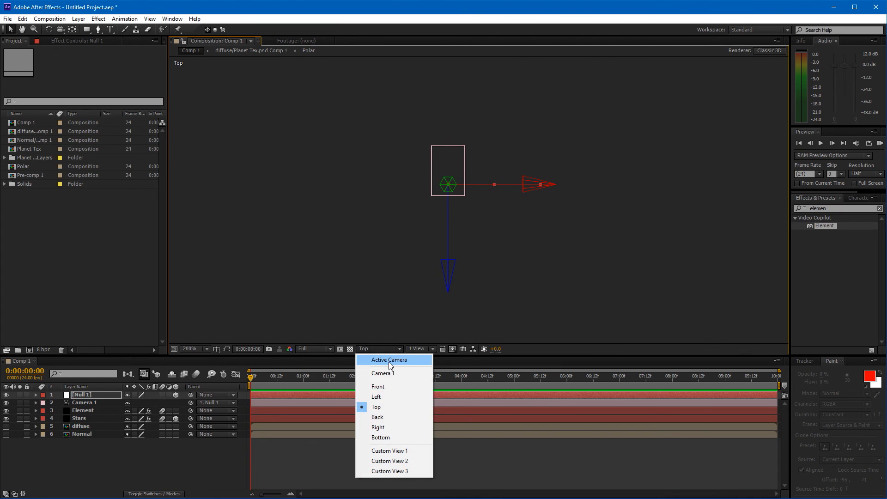
click(390, 361)
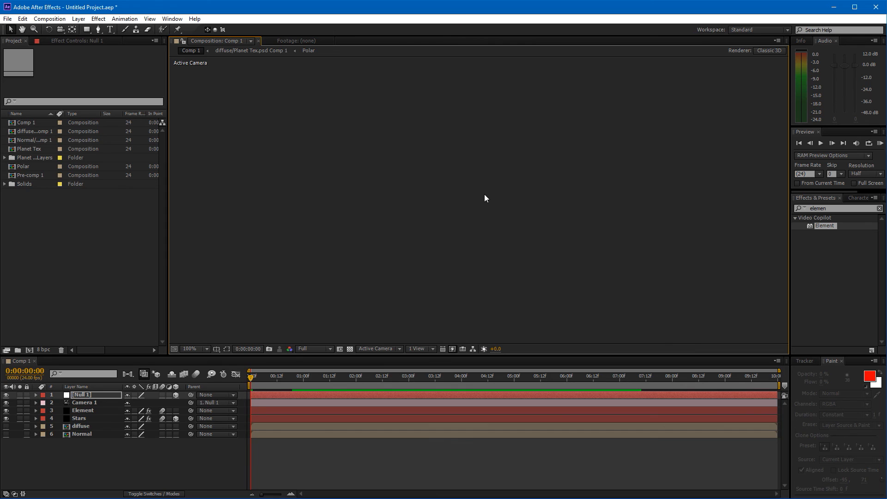
drag(496, 120, 504, 176)
scroll(480, 256, up, 1)
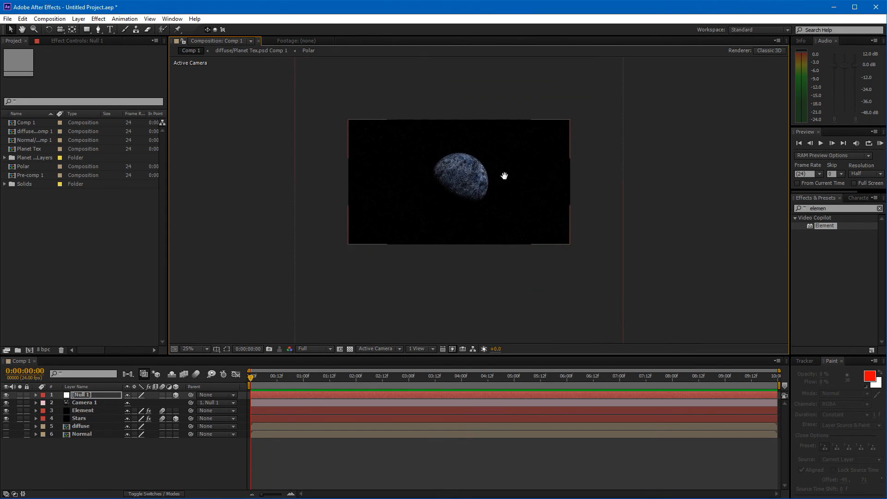
- Keyframe Null 1's Position, Orientation and X, Y and Z Rotation at 0:00:00:00, with Z position -4705.5 and Z Rotation 42°
click(90, 396)
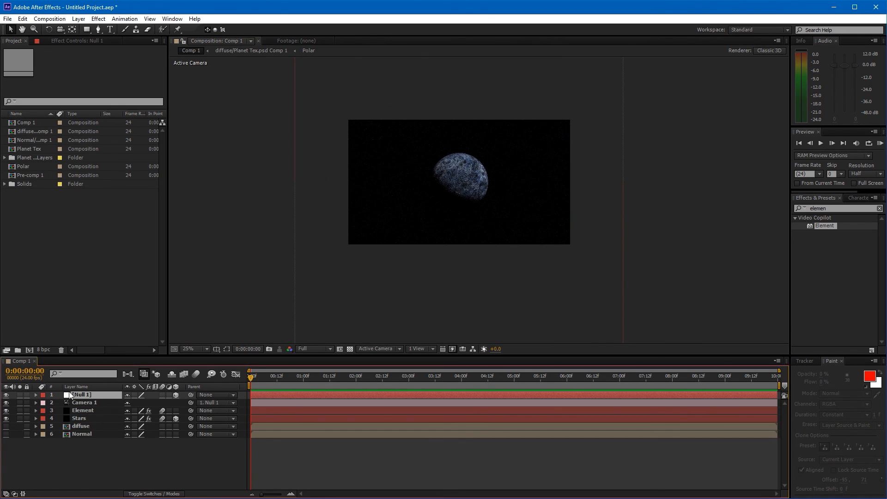
key(p)
key(shift+r)
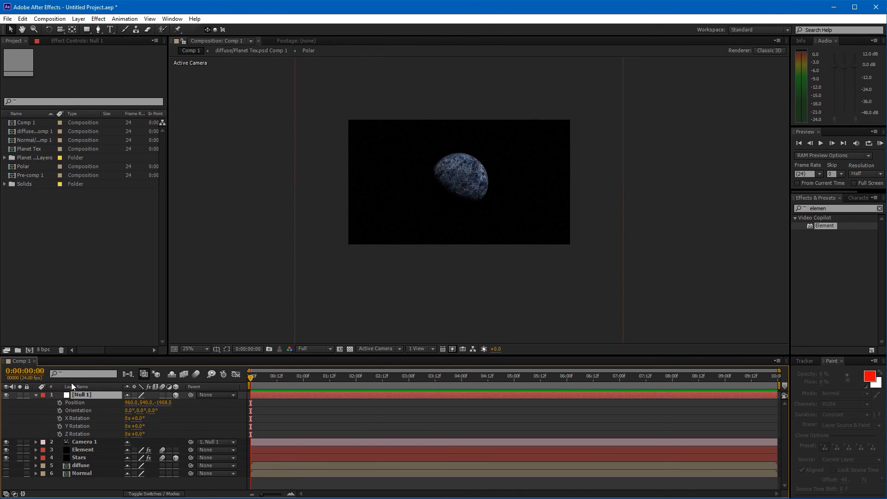
drag(60, 402, 59, 431)
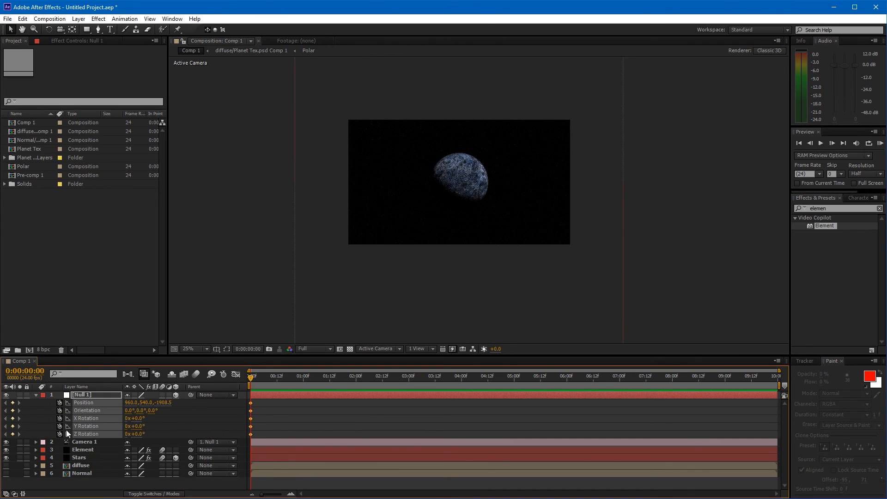
drag(166, 403, 26, 425)
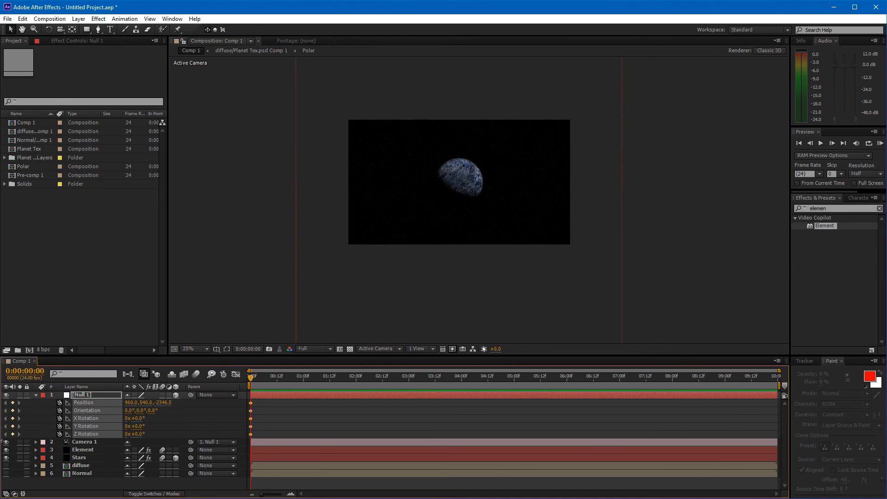
drag(153, 407, 151, 433)
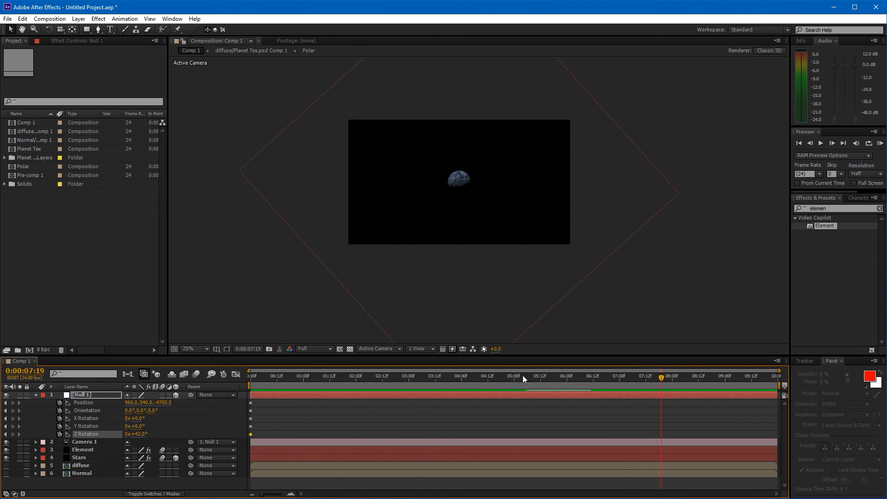
- Keyframe Null 1's Position at 789, 488, -1911.5 and its Z Rotation at 0° at 0:00:07:19
drag(166, 403, 189, 400)
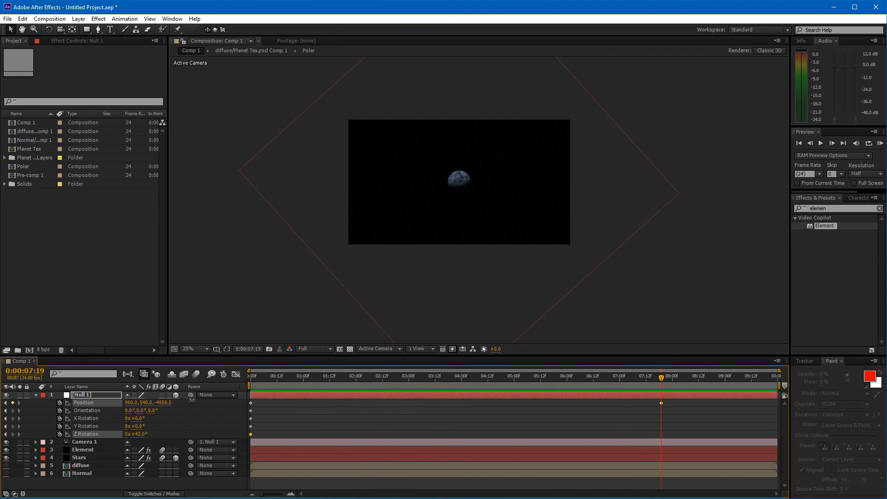
drag(366, 400, 852, 392)
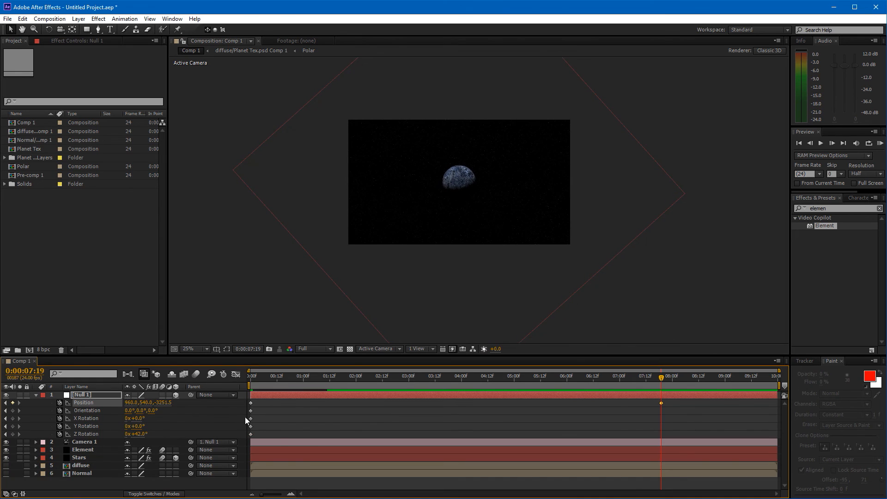
drag(169, 403, 226, 403)
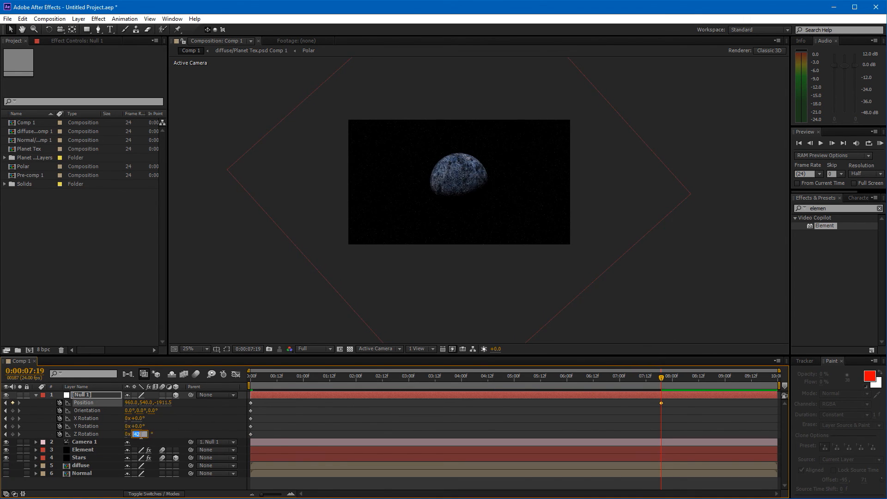
key(Return)
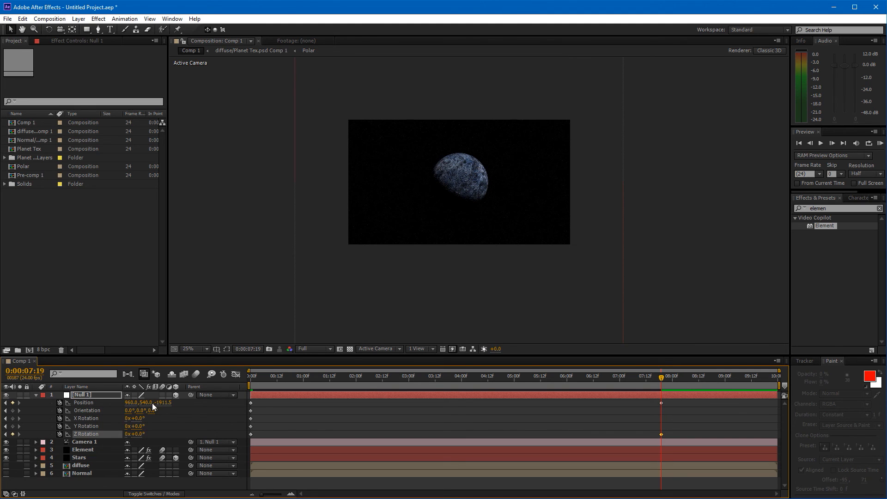
drag(148, 407, 38, 406)
drag(50, 404, 53, 404)
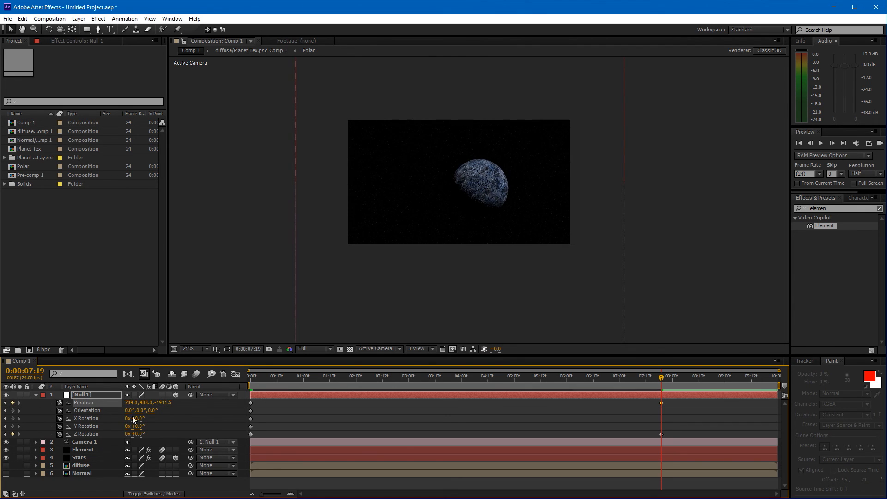
- Toggle the composition's motion blur and scrub through the camera animation, ending at 0:00:00:00
click(36, 395)
click(36, 395)
click(36, 394)
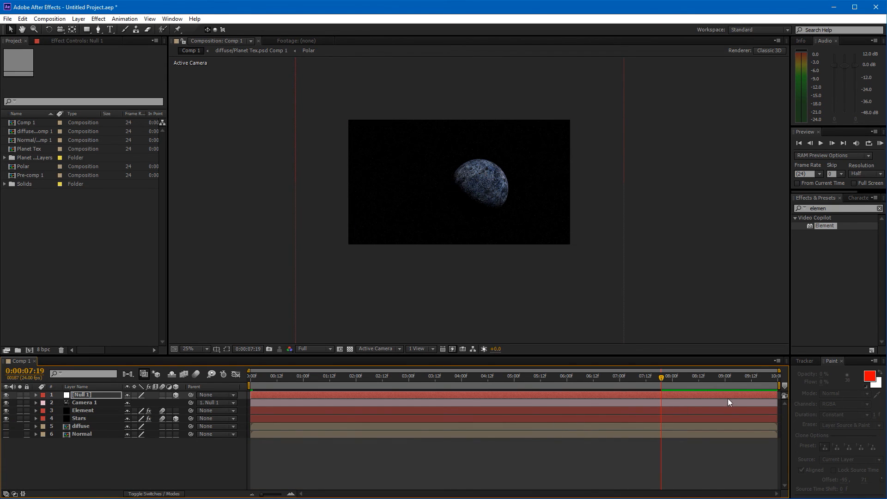
drag(660, 378, 636, 396)
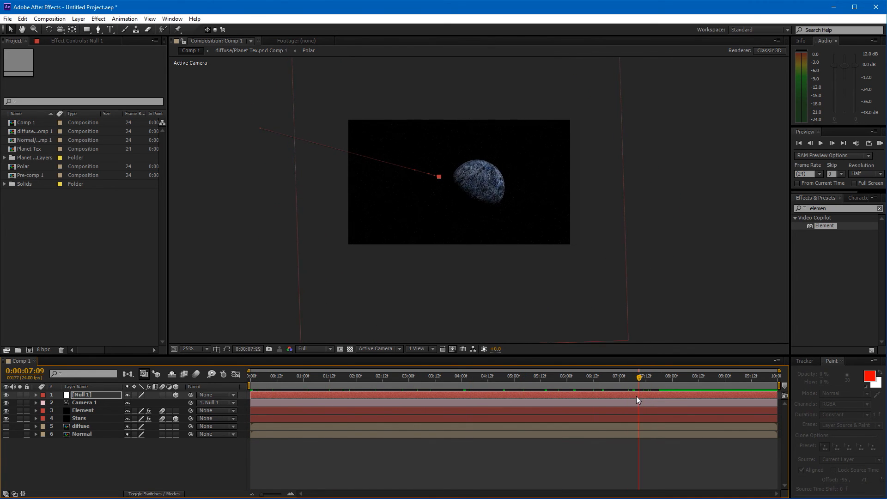
scroll(500, 310, up, 2)
drag(459, 291, 472, 333)
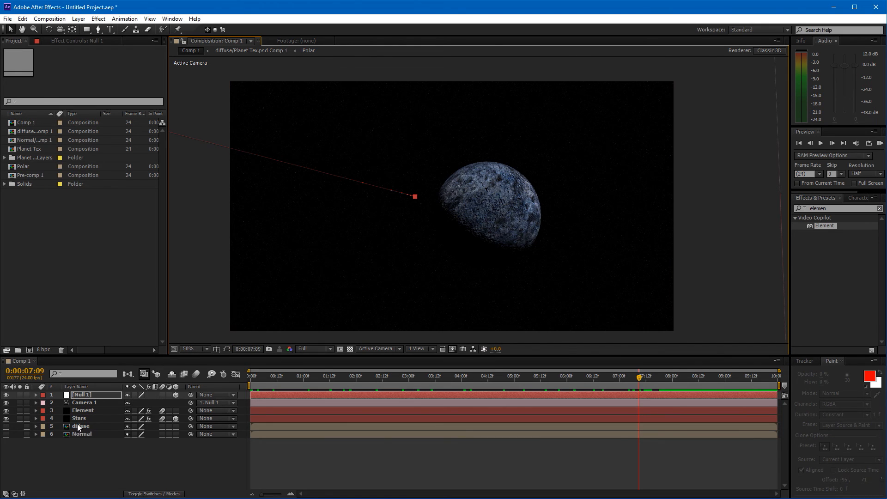
click(193, 374)
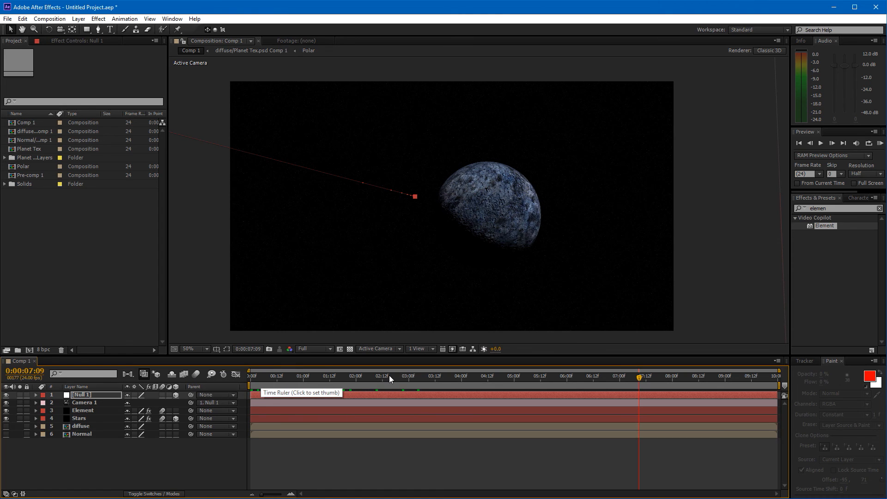
drag(388, 375, 199, 380)
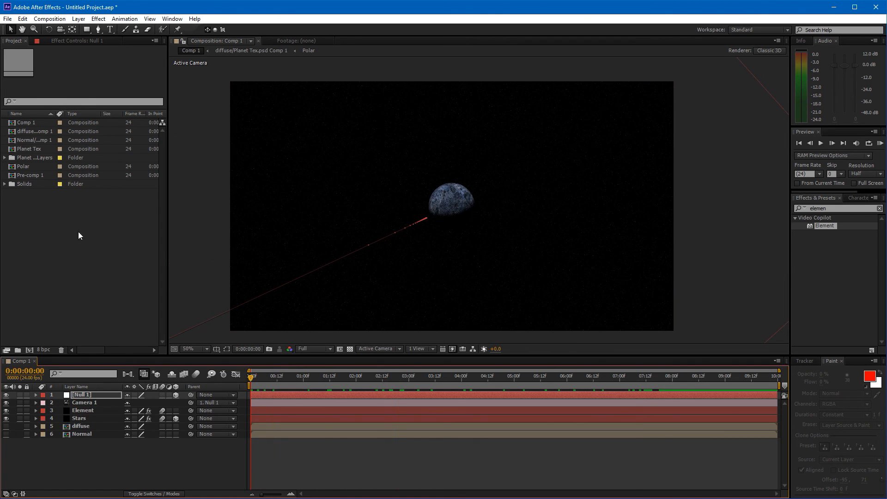
right_click(71, 213)
mouse_move(109, 248)
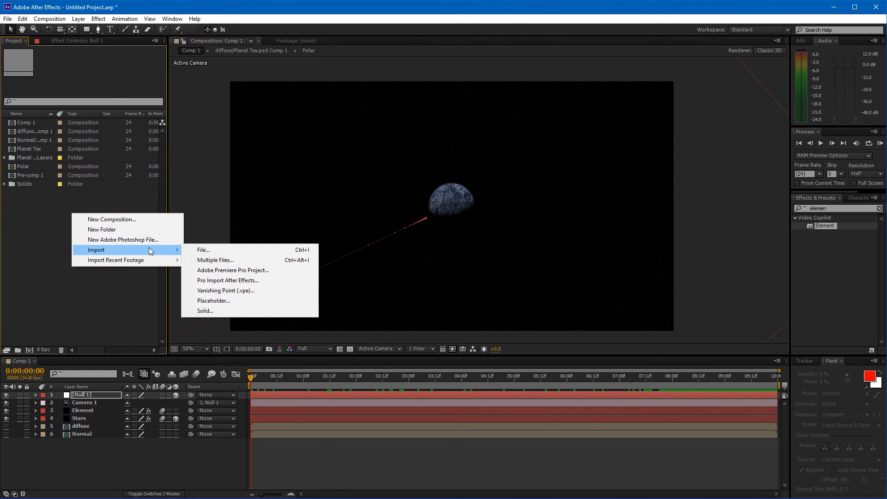
click(212, 248)
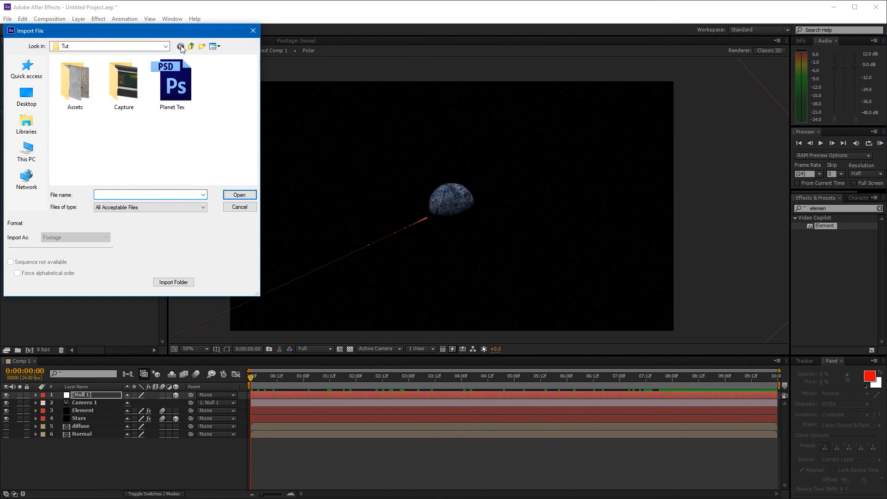
click(192, 46)
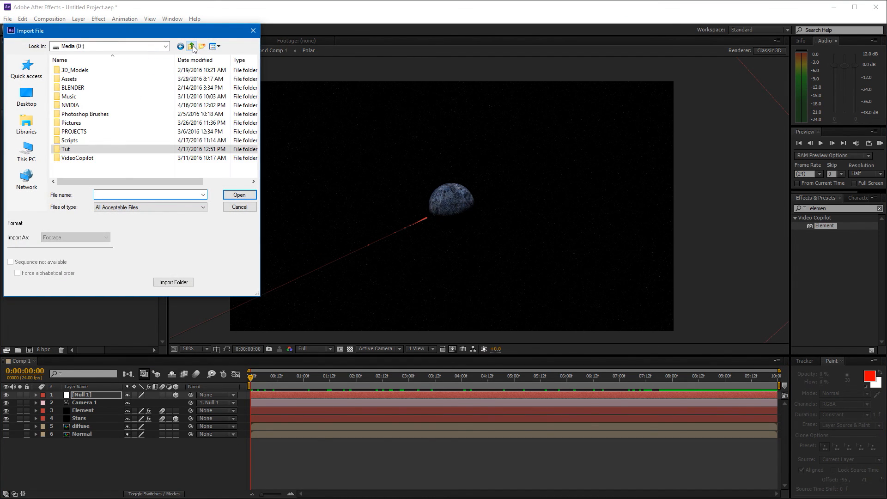
double_click(75, 82)
double_click(72, 88)
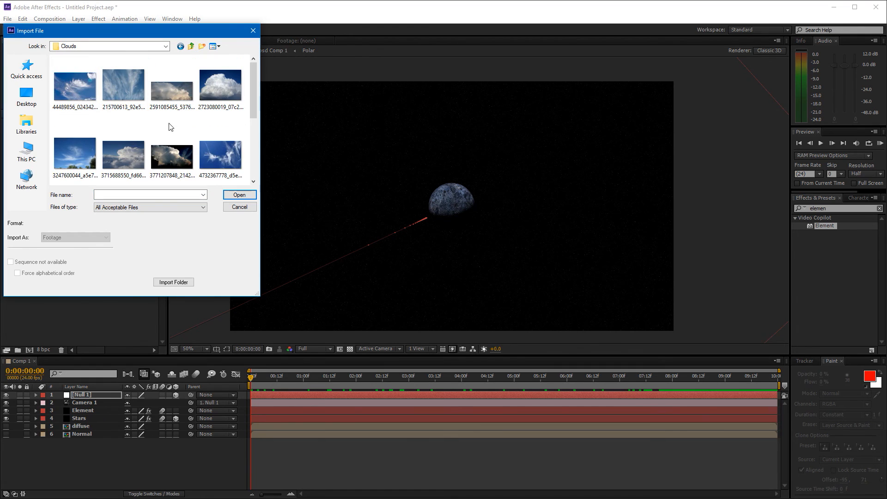
click(224, 156)
drag(254, 72, 252, 118)
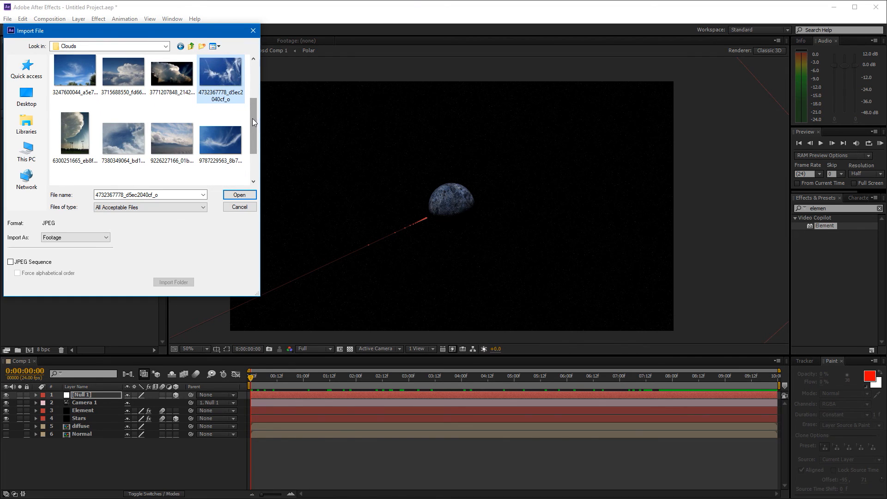
ctrl+click(221, 139)
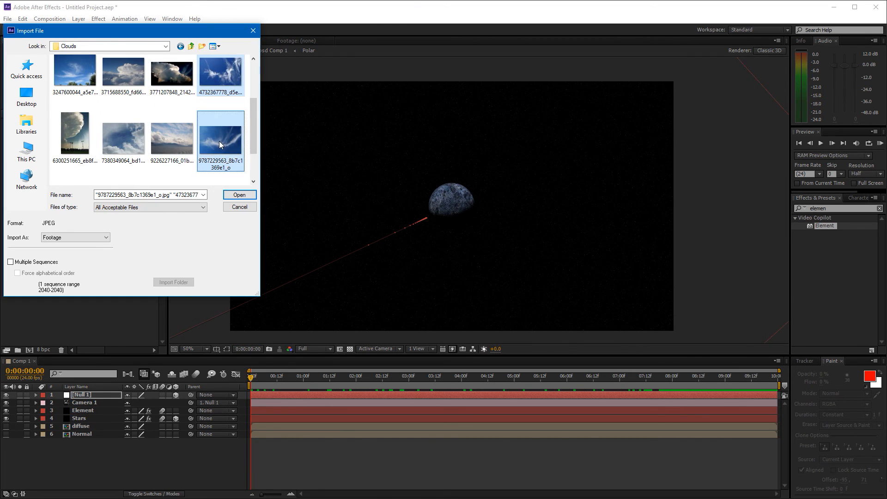
click(239, 194)
click(65, 242)
- Add both imported cloud images to Comp 1 between the Element and Stars layers
click(36, 122)
ctrl+click(38, 130)
drag(38, 129, 141, 414)
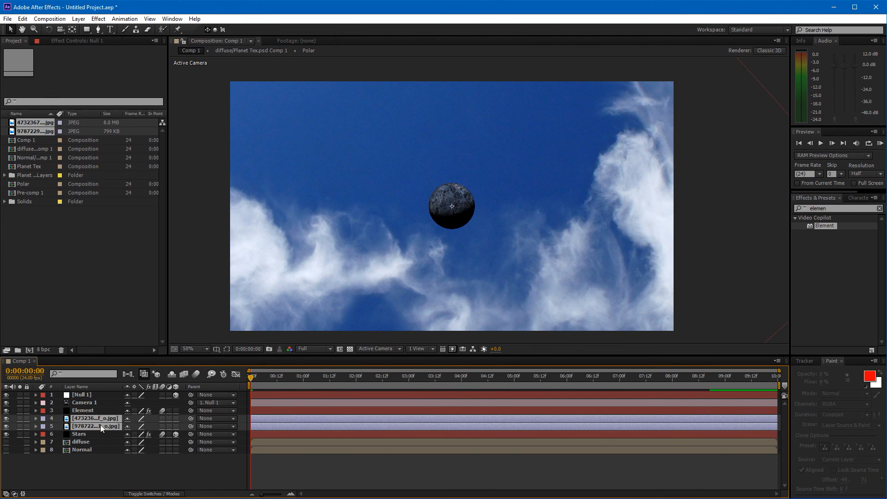
click(105, 477)
- Pre-compose each of the two cloud image layers separately, leaving all attributes in Comp 1
click(106, 426)
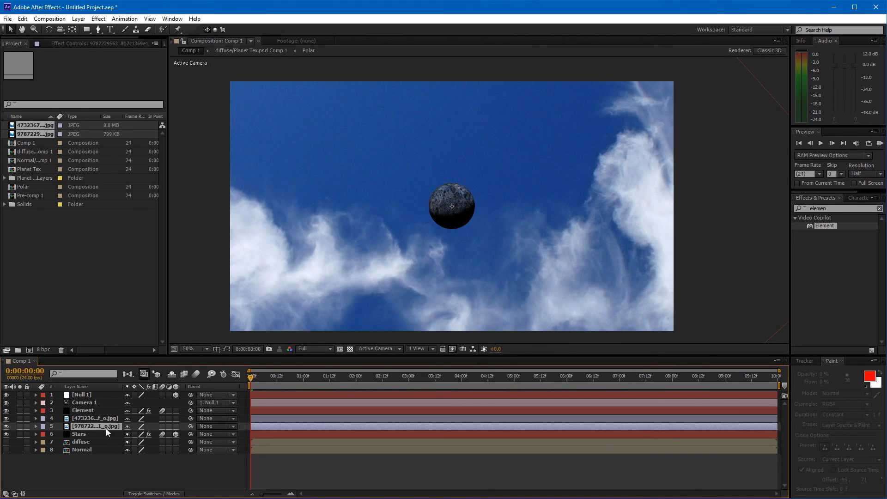
key(ctrl+shift+c)
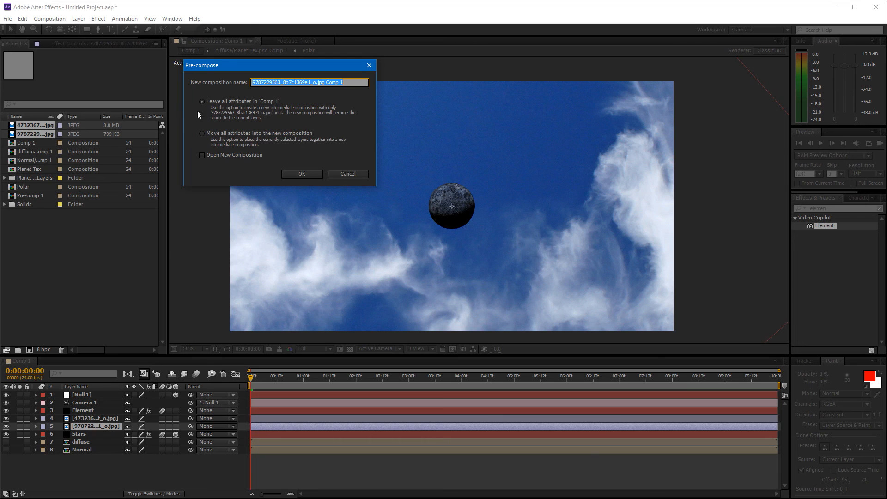
click(301, 174)
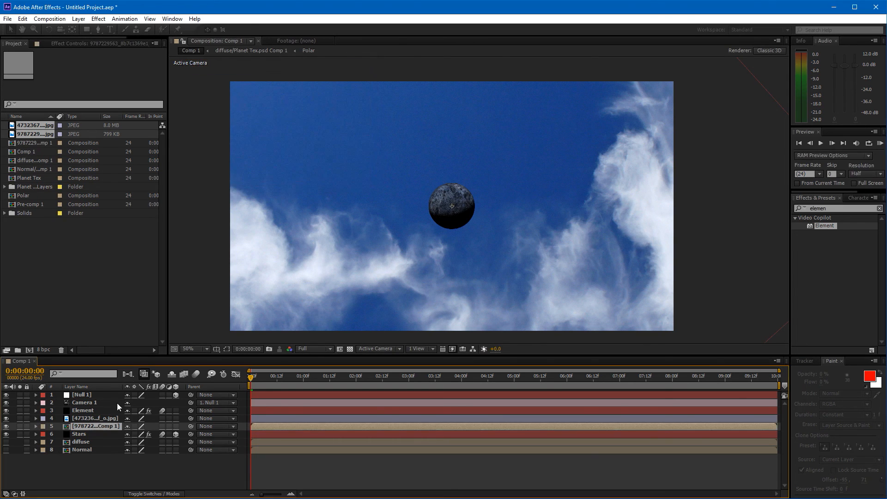
click(93, 418)
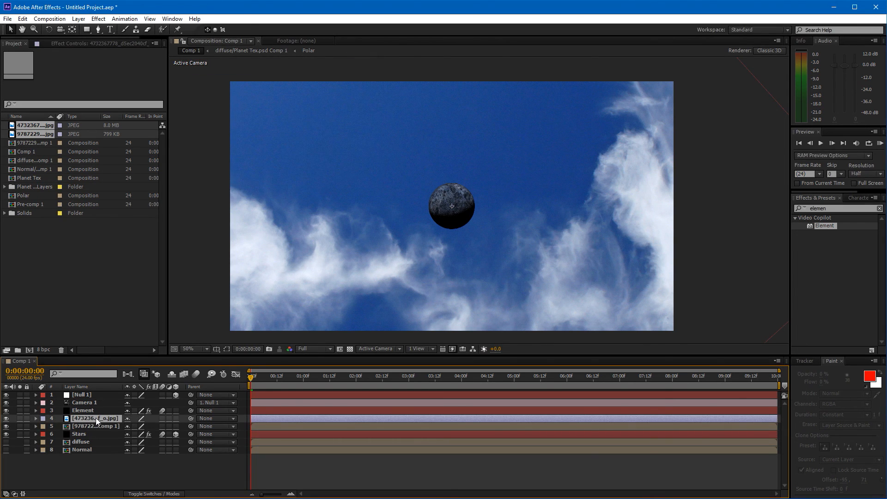
key(ctrl+shift+c)
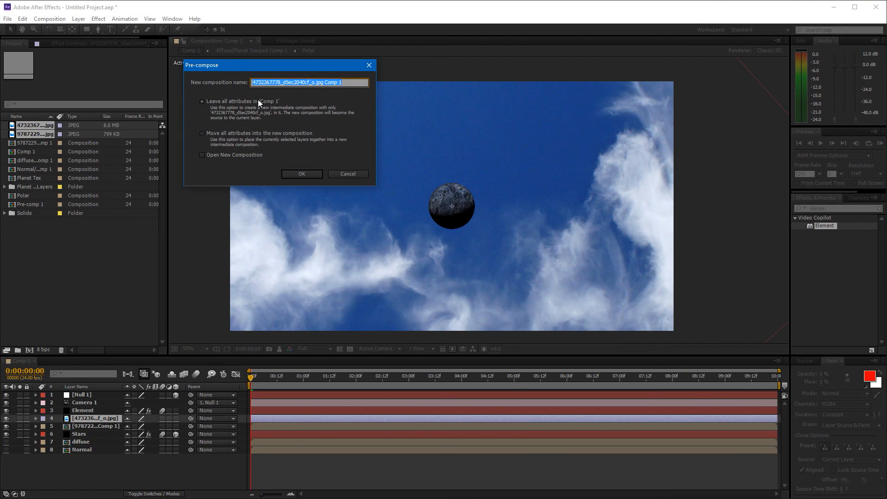
click(301, 174)
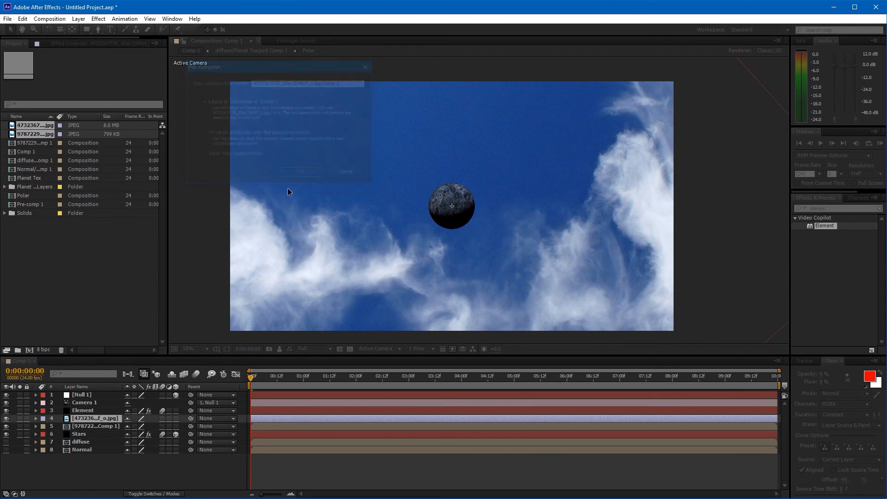
click(101, 470)
double_click(105, 420)
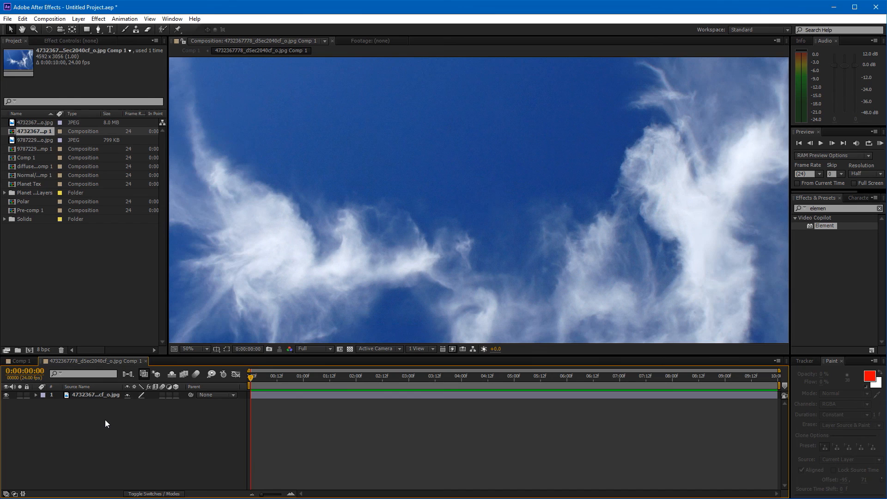
scroll(366, 240, down, 2)
click(834, 207)
text(key)
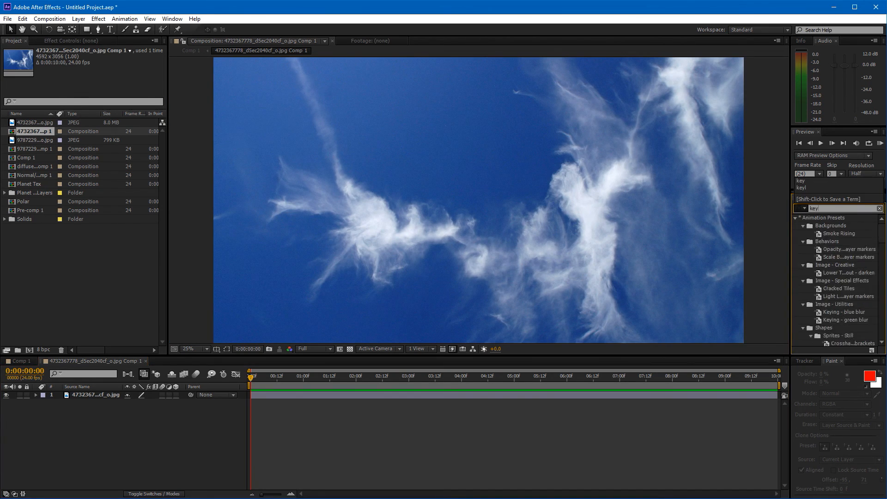
drag(838, 304, 556, 224)
- Key out the blue sky by sampling it as the Keylight screen colour and set Screen Gain to 105
click(108, 119)
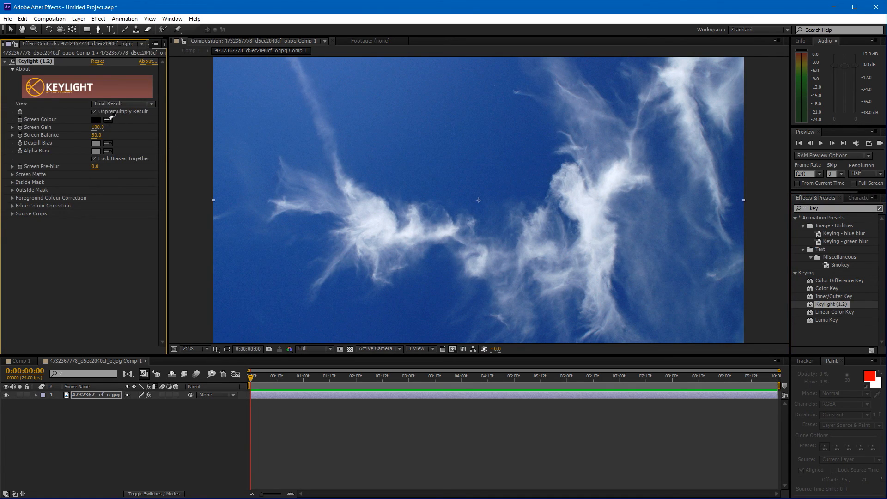
click(413, 114)
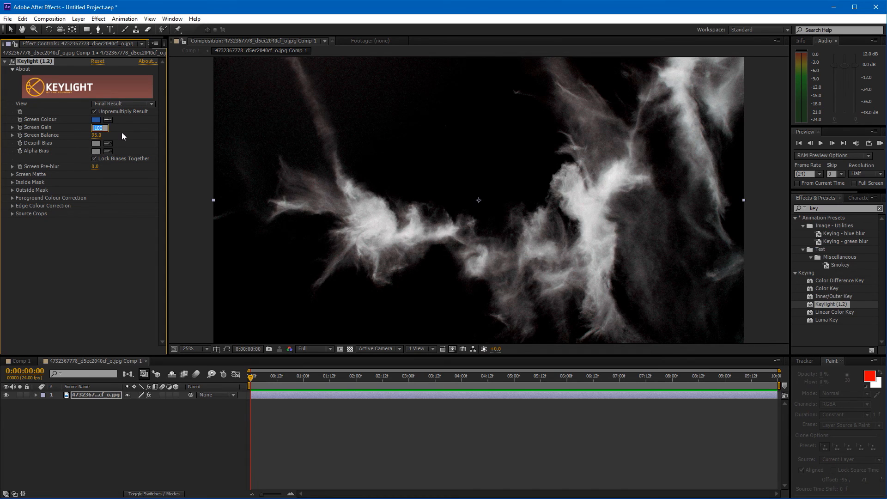
text(105)
key(Return)
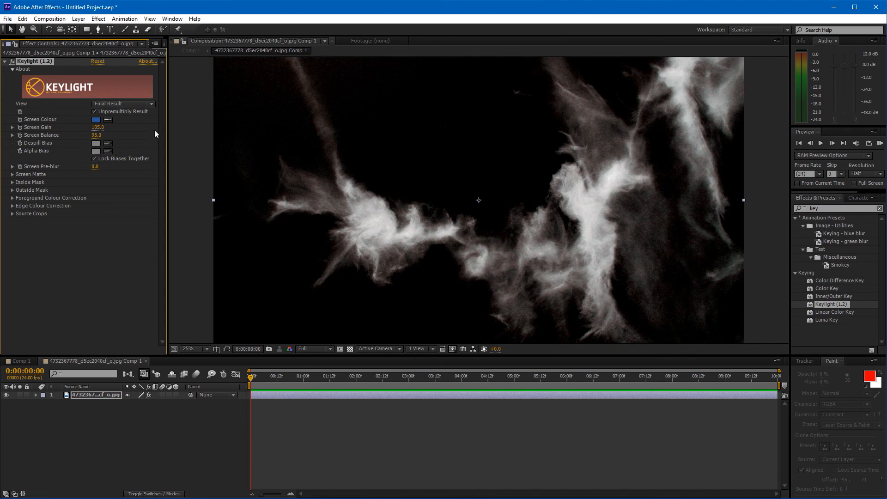
- Apply the Tint color correction effect to the keyed cloud image and check it against the transparency grid
scroll(382, 189, down, 1)
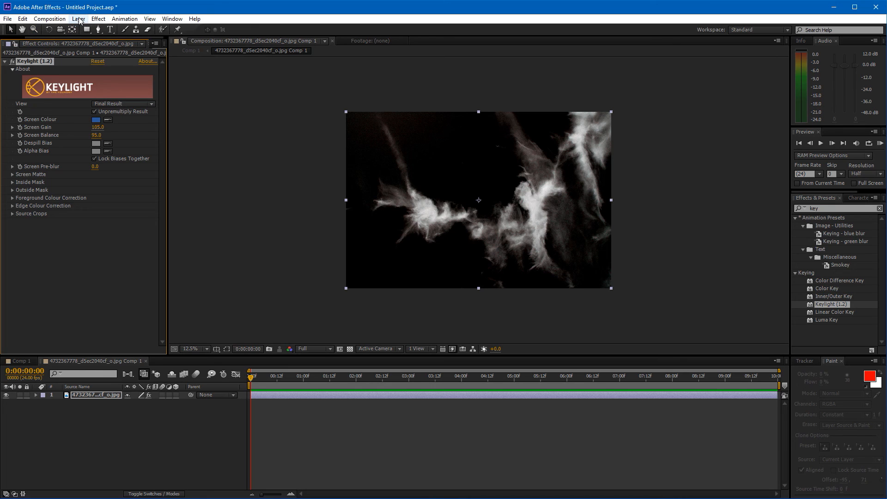
click(95, 19)
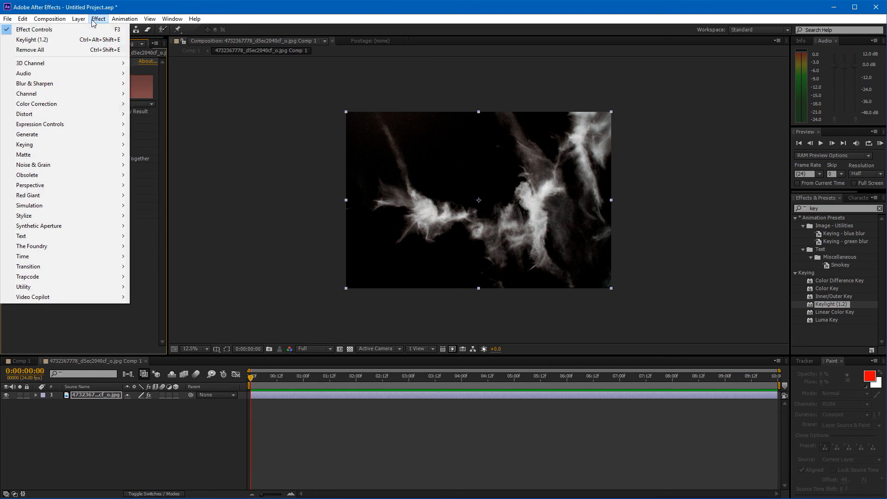
mouse_move(88, 103)
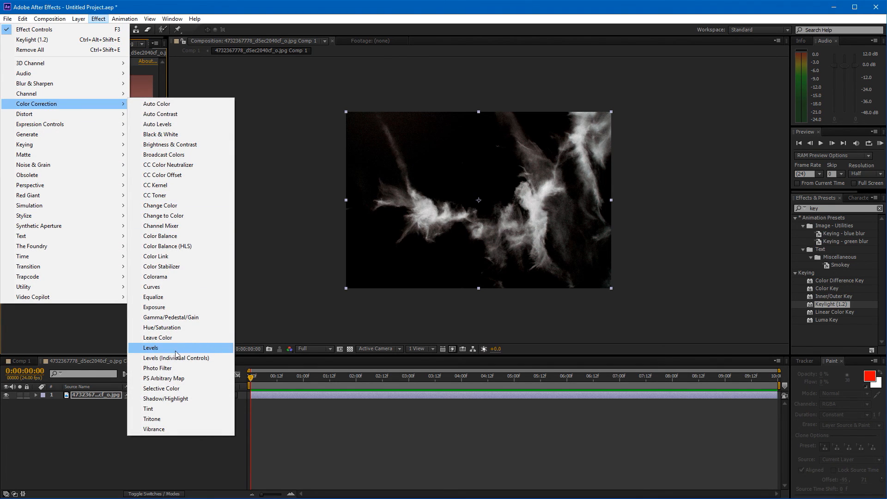
click(149, 408)
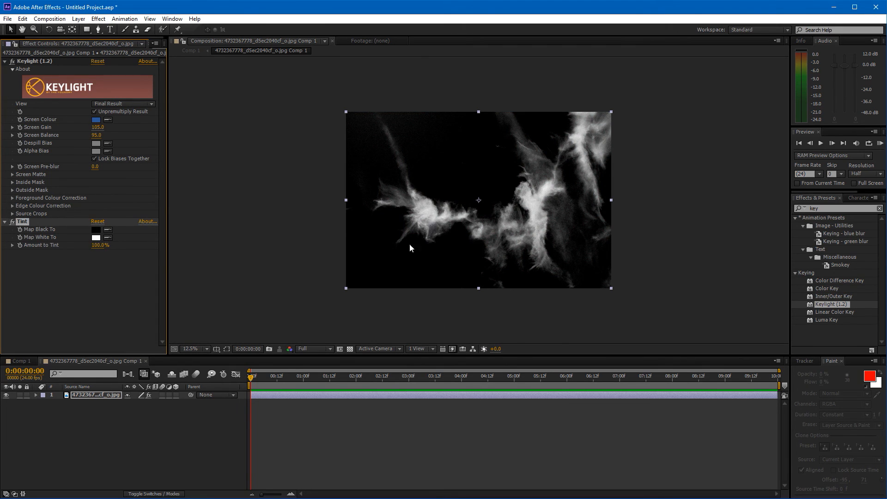
click(350, 348)
click(350, 349)
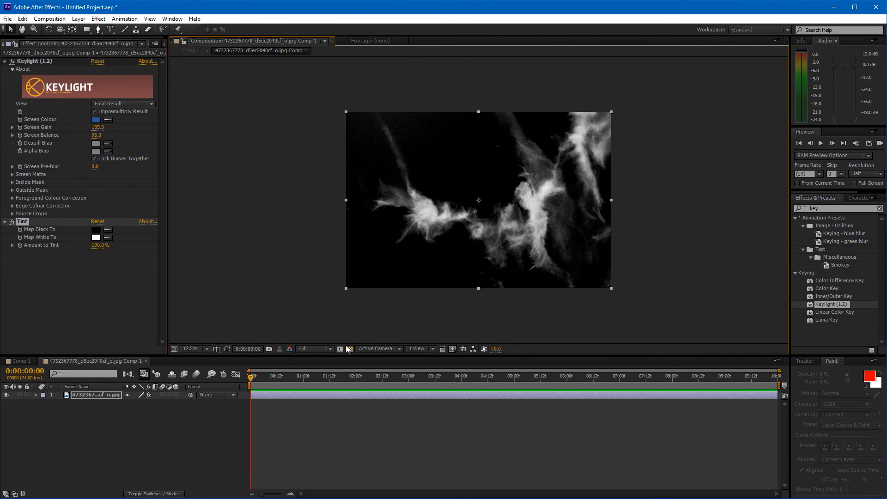
click(26, 104)
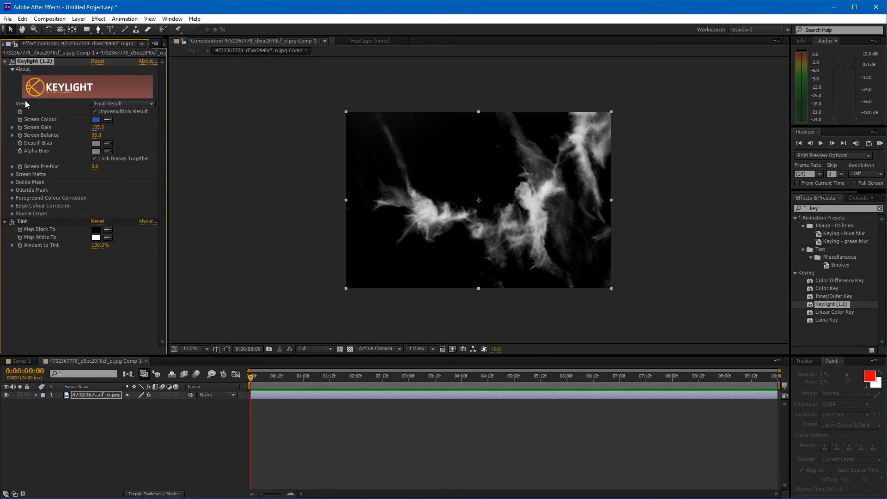
click(22, 222)
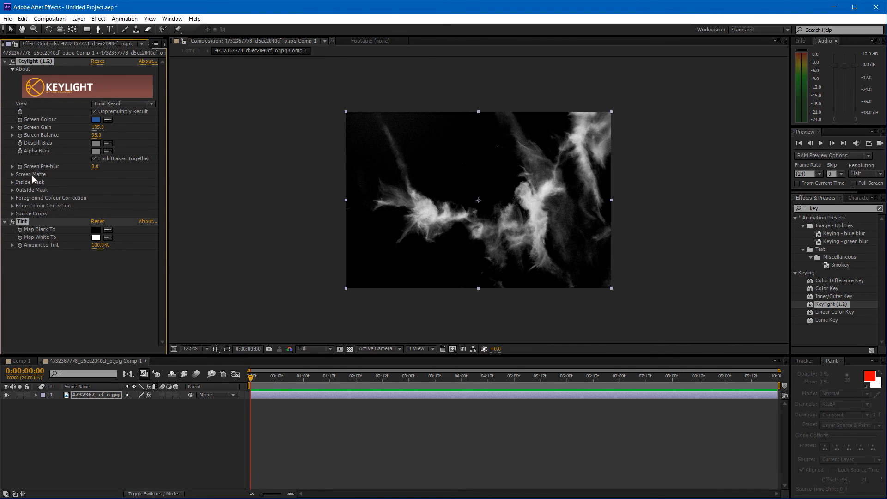
click(146, 360)
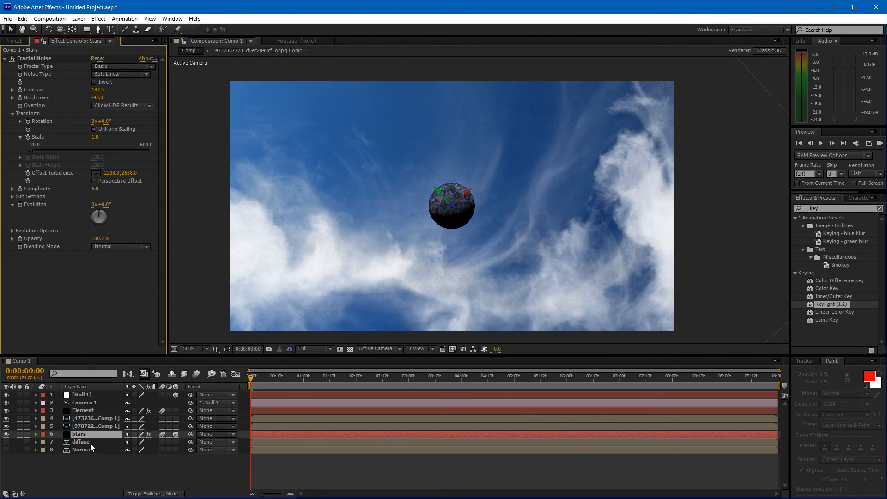
click(87, 425)
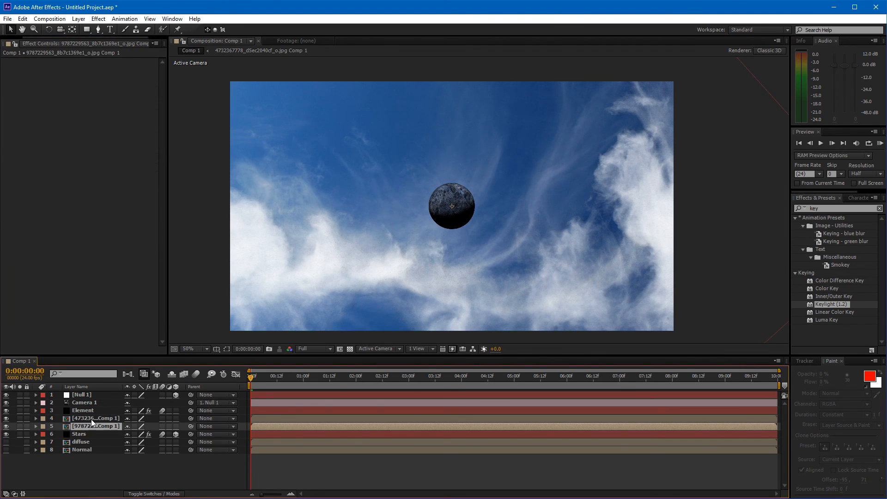
double_click(90, 419)
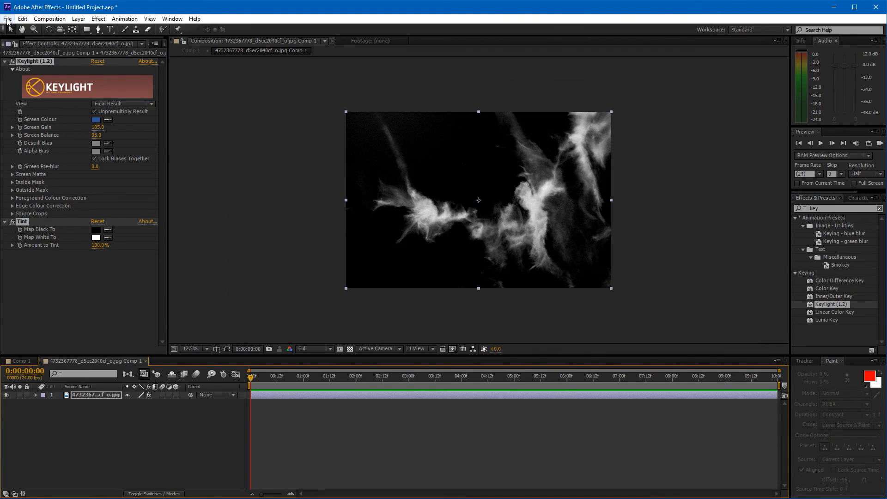
click(145, 361)
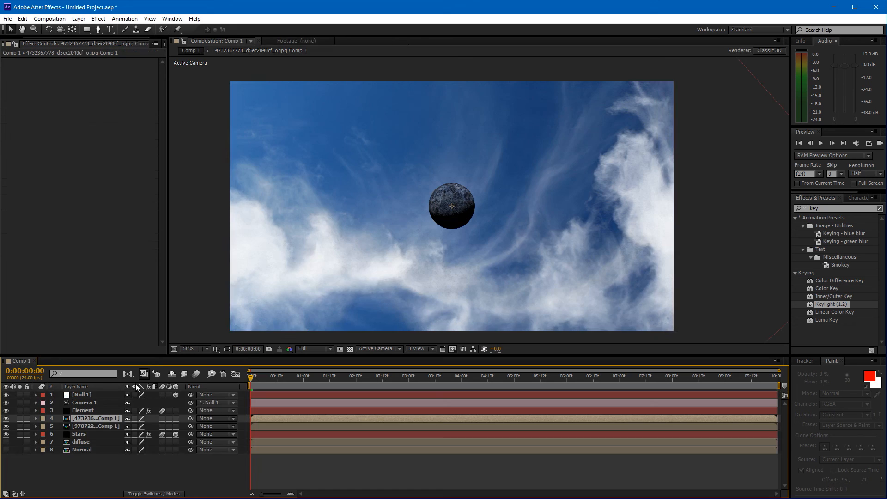
double_click(91, 424)
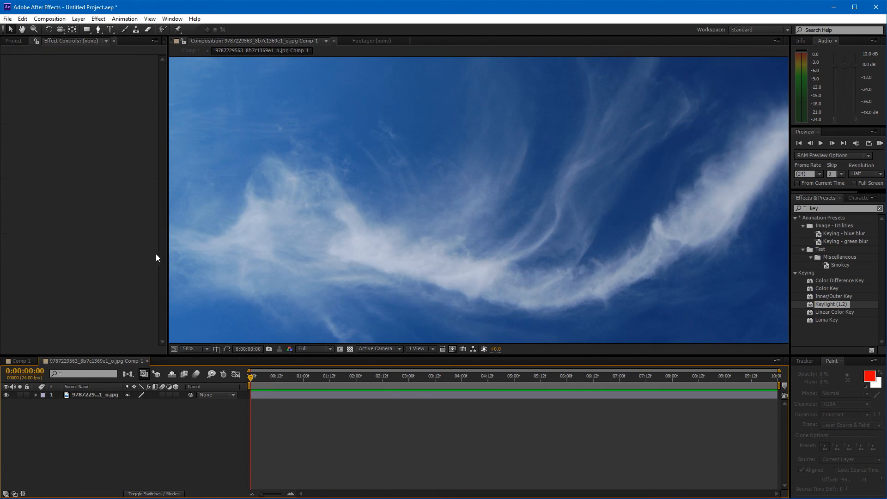
click(105, 395)
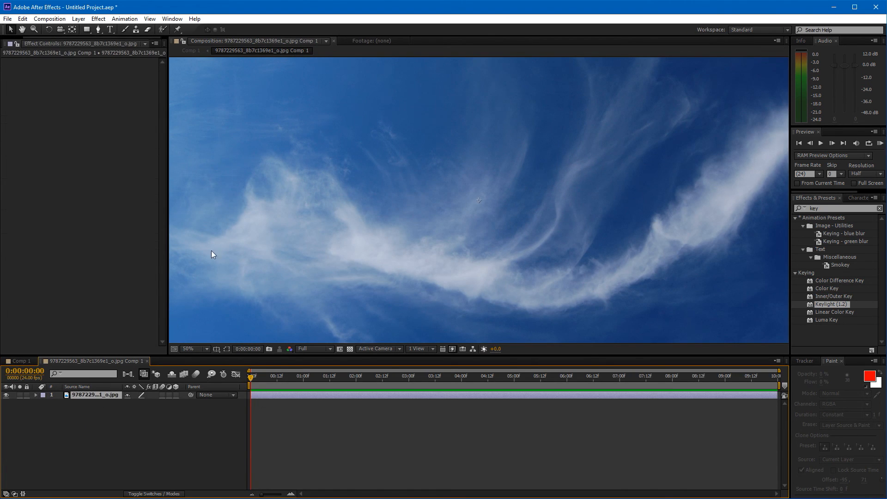
key(ctrl+v)
scroll(554, 178, down, 2)
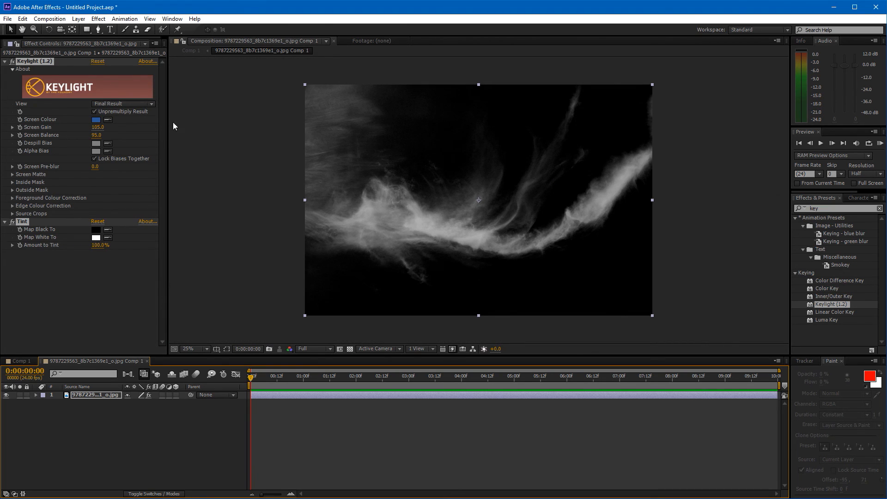
click(148, 360)
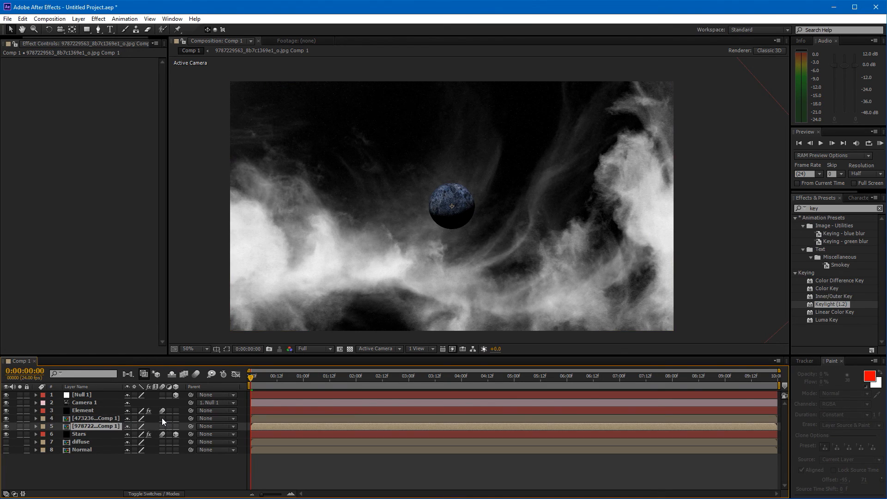
- Enable motion blur and 3D for both cloud pre-comp layers and scrub the animation to 0:00:07:23
drag(161, 426, 163, 419)
drag(176, 418, 176, 426)
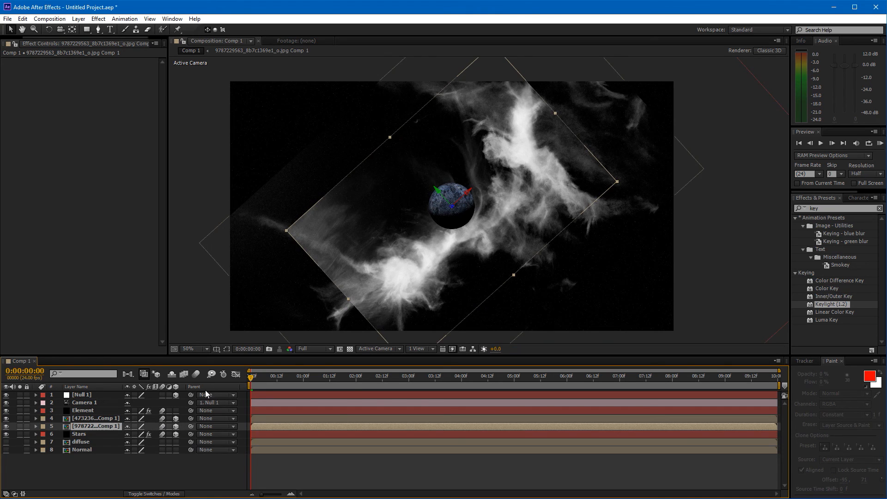
drag(271, 377, 670, 380)
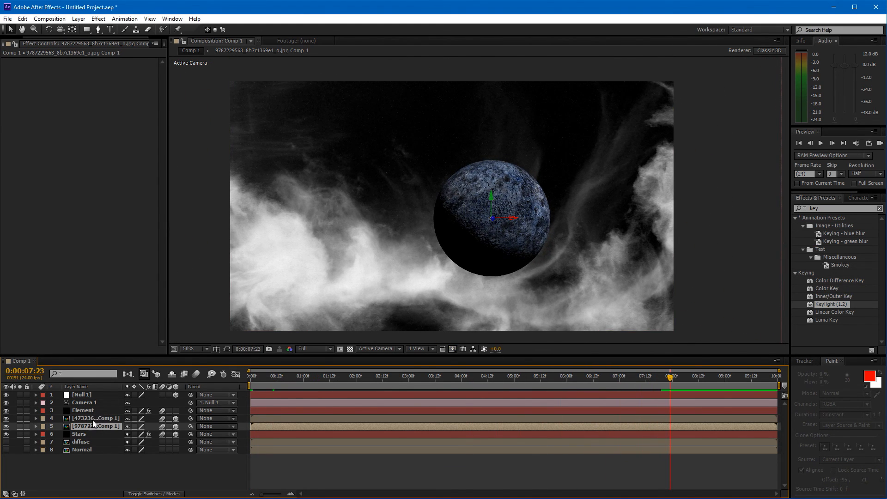
drag(92, 418, 103, 408)
drag(490, 195, 714, 121)
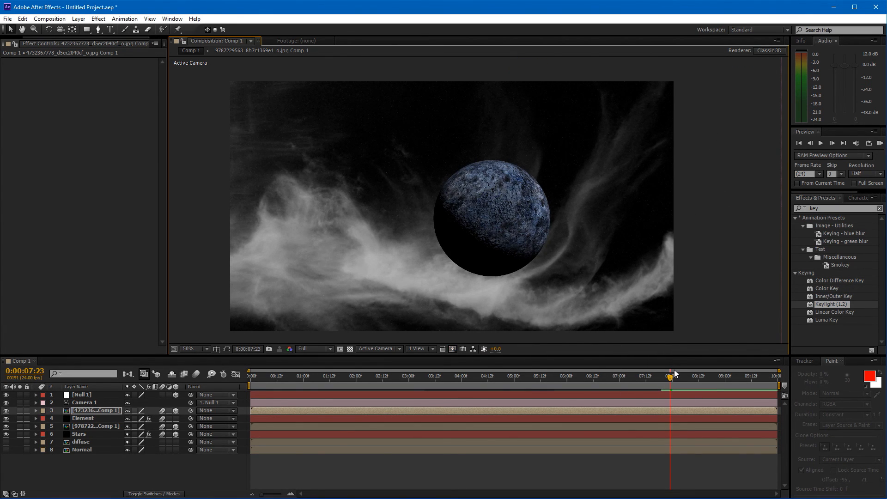
drag(673, 373, 188, 383)
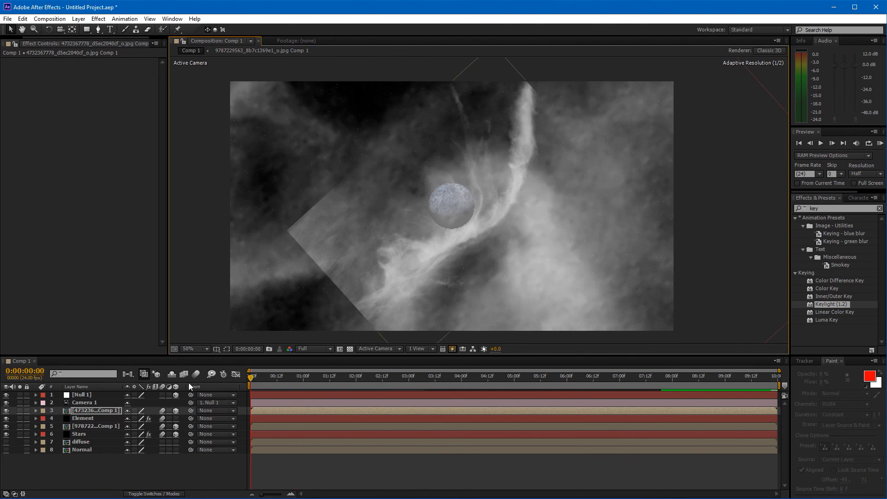
scroll(439, 245, down, 8)
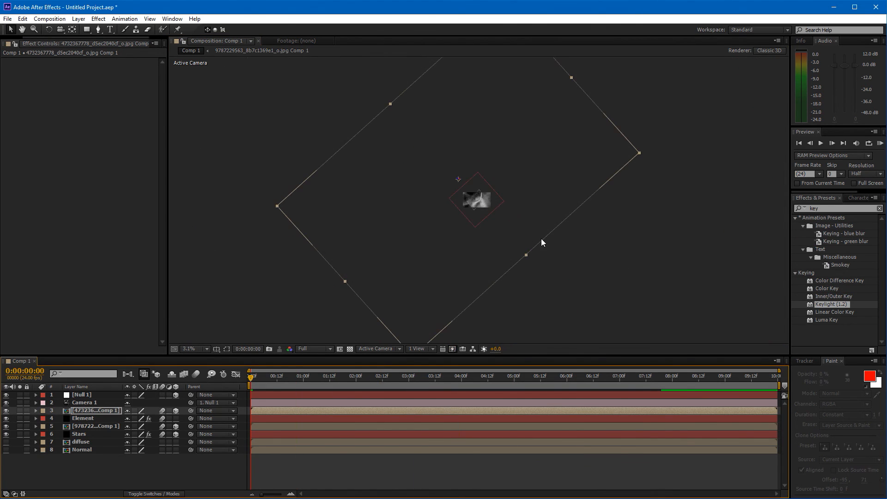
drag(639, 151, 505, 230)
scroll(502, 221, up, 2)
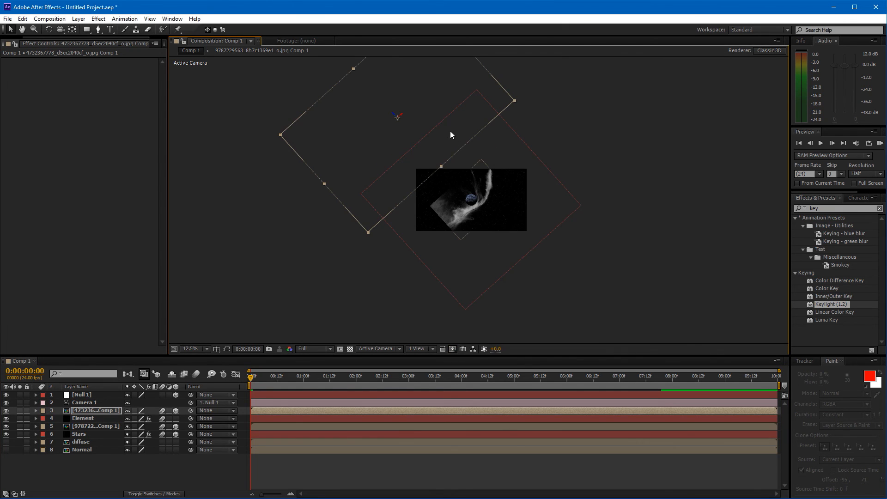
drag(420, 105, 478, 179)
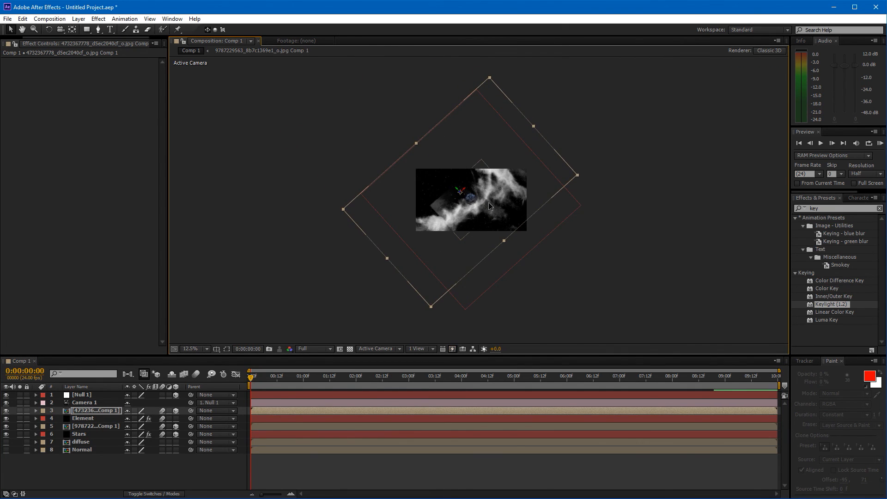
scroll(480, 194, up, 2)
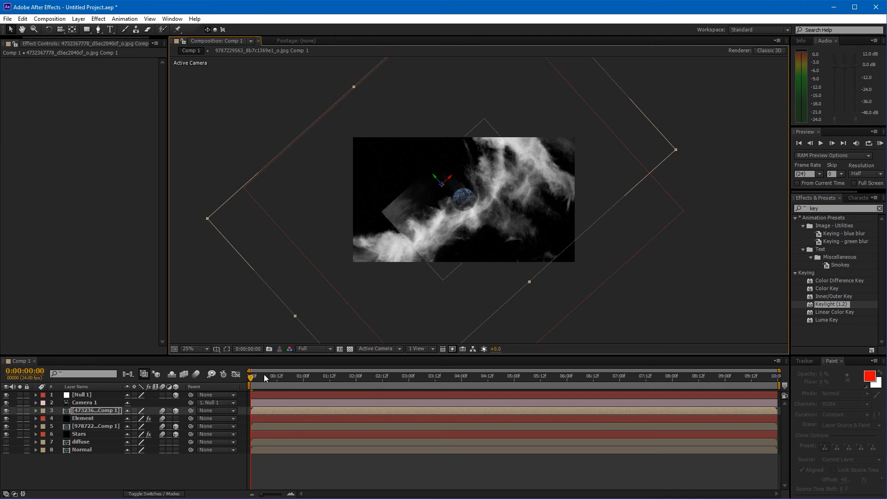
drag(273, 375, 661, 363)
drag(581, 358, 511, 372)
click(406, 294)
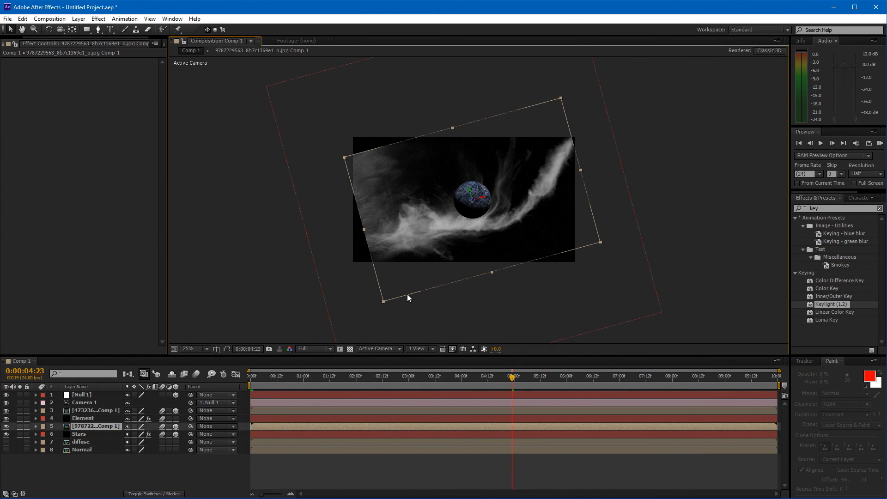
drag(383, 303, 155, 397)
drag(331, 235, 318, 202)
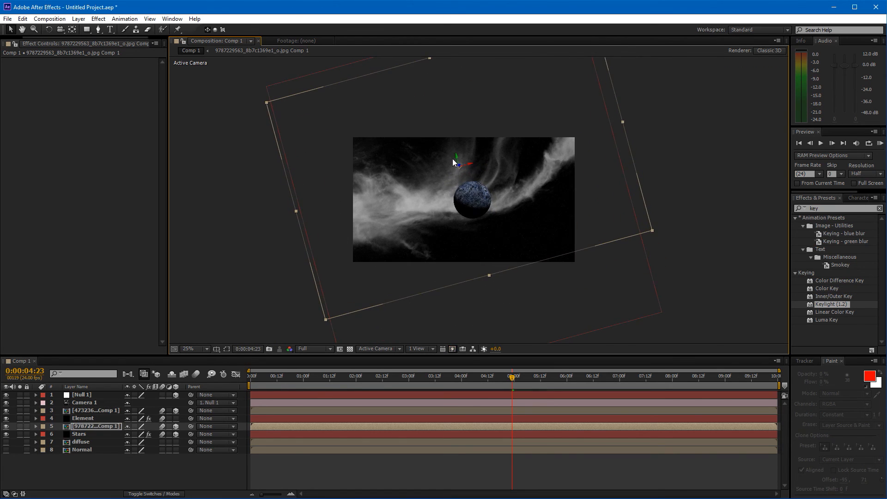
drag(460, 165, 450, 187)
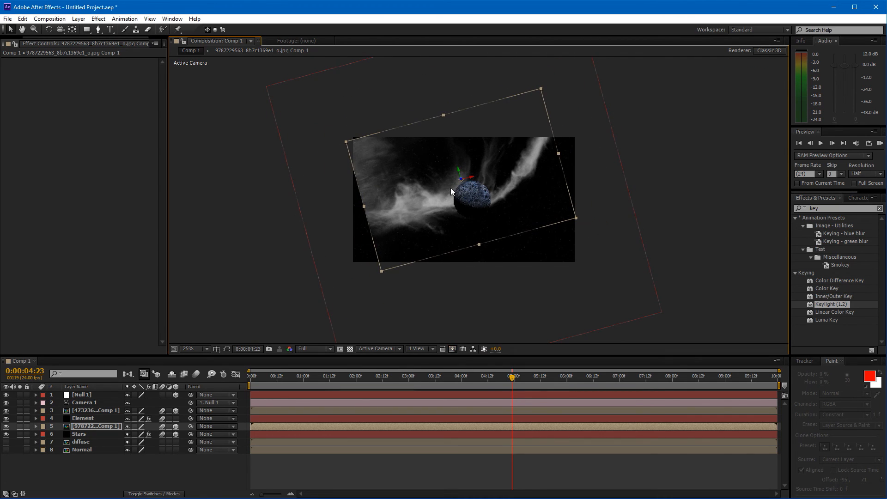
drag(382, 271, 281, 336)
drag(306, 376, 185, 381)
drag(270, 381, 245, 372)
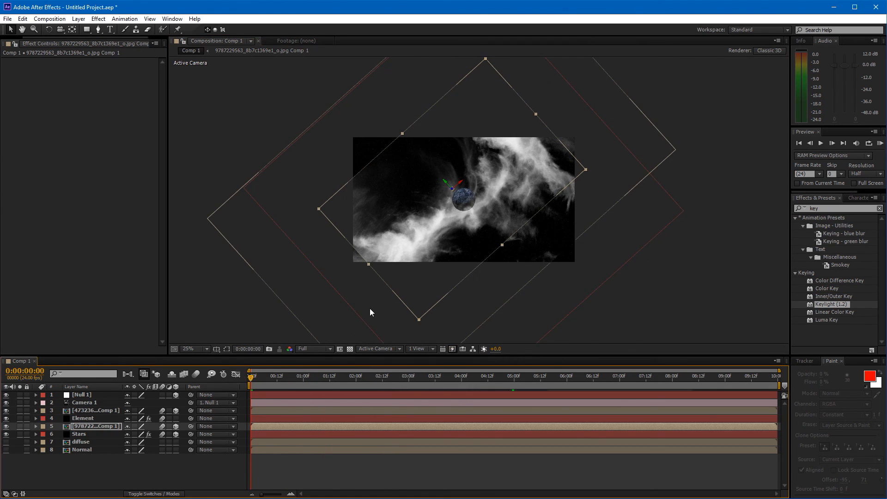
click(222, 212)
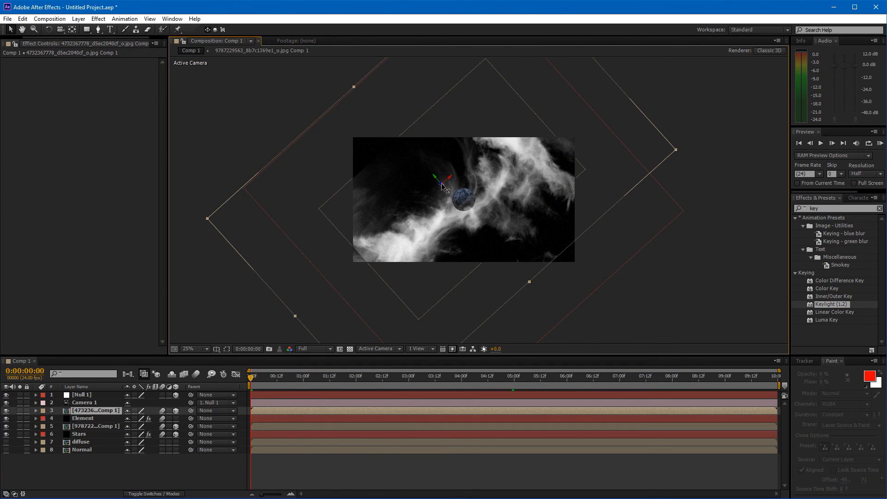
drag(441, 185, 478, 196)
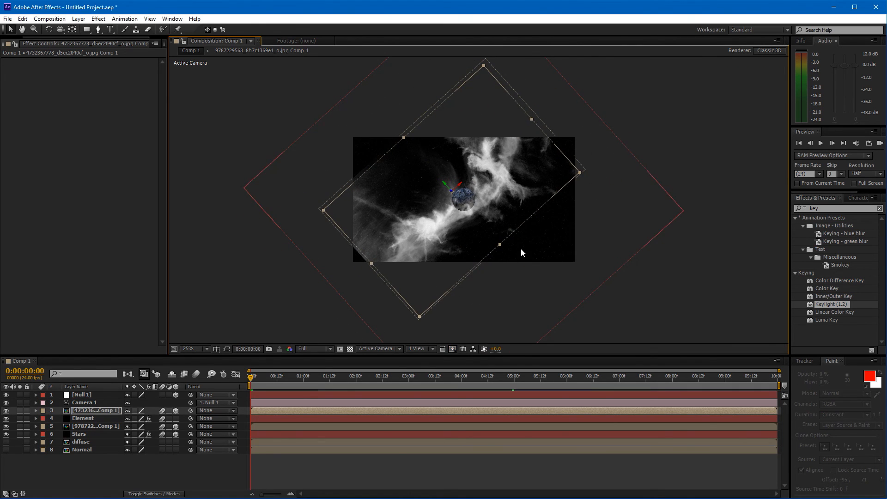
drag(248, 378, 215, 376)
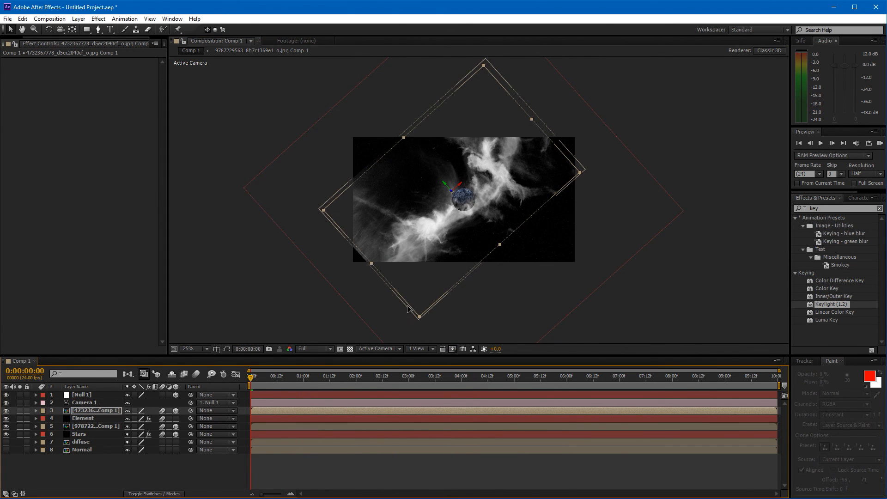
click(379, 272)
drag(368, 265, 353, 276)
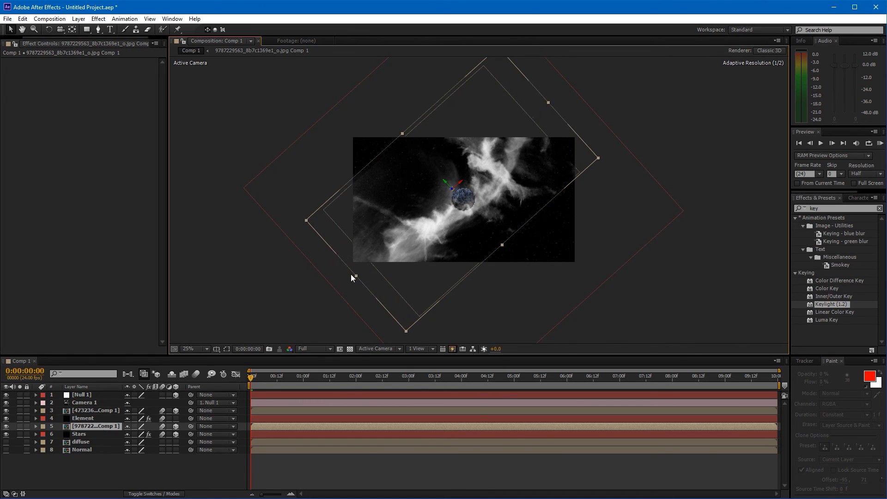
drag(374, 381, 250, 365)
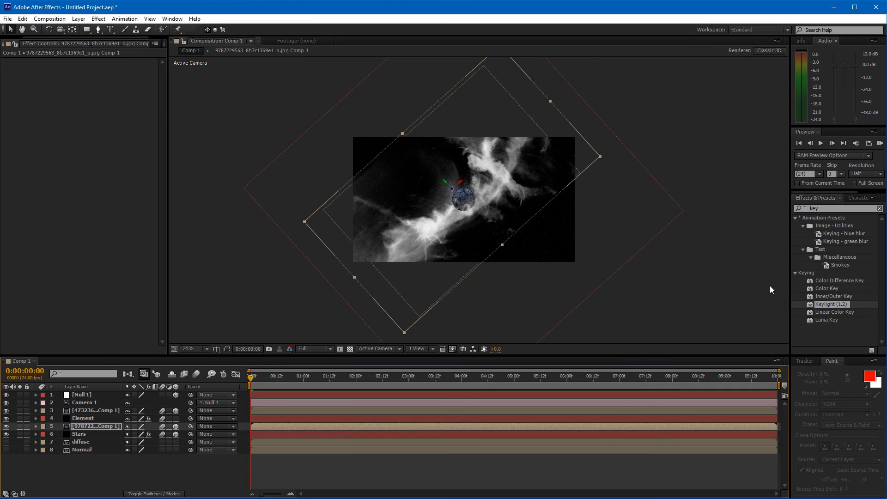
click(823, 208)
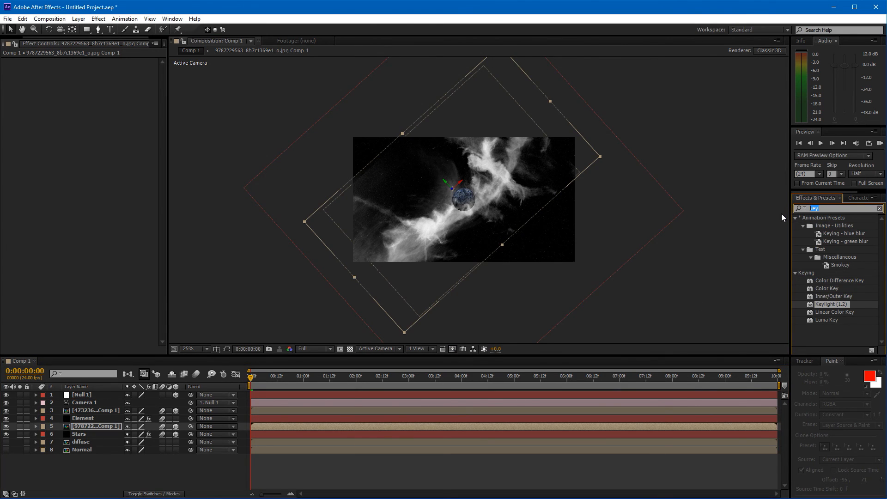
text(vc)
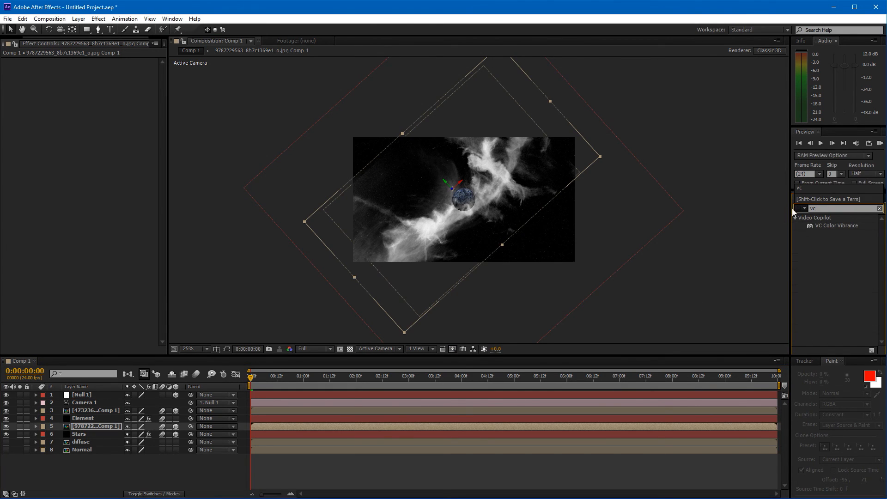
drag(821, 228, 87, 414)
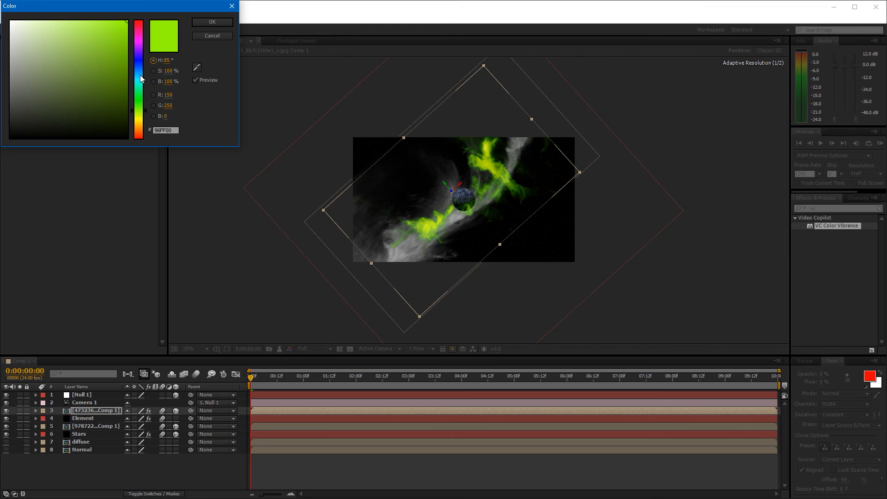
click(140, 76)
drag(140, 76, 140, 73)
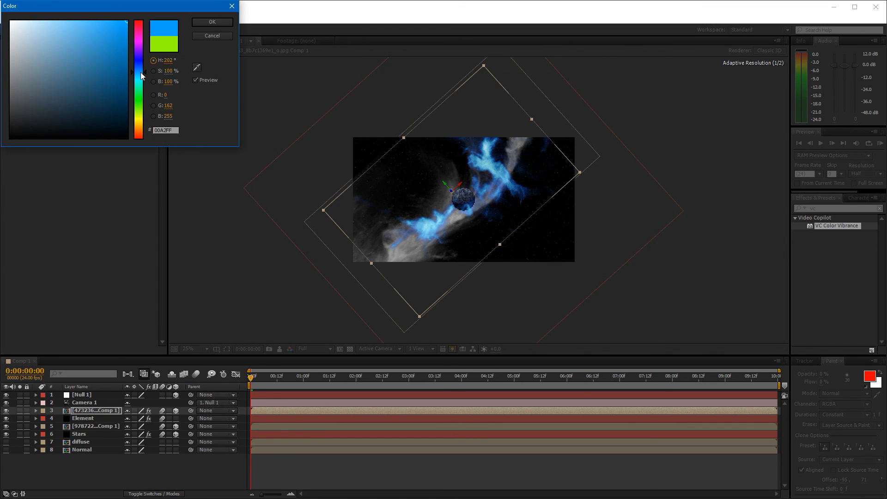
click(201, 23)
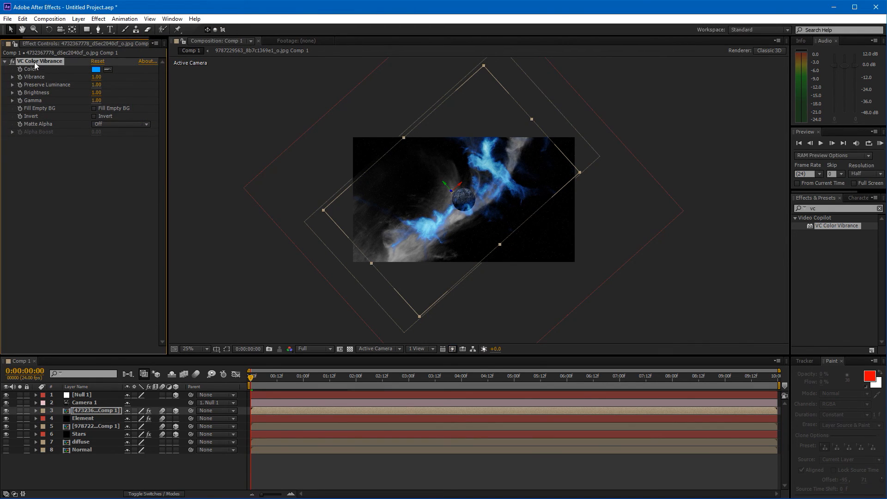
click(94, 425)
key(ctrl+v)
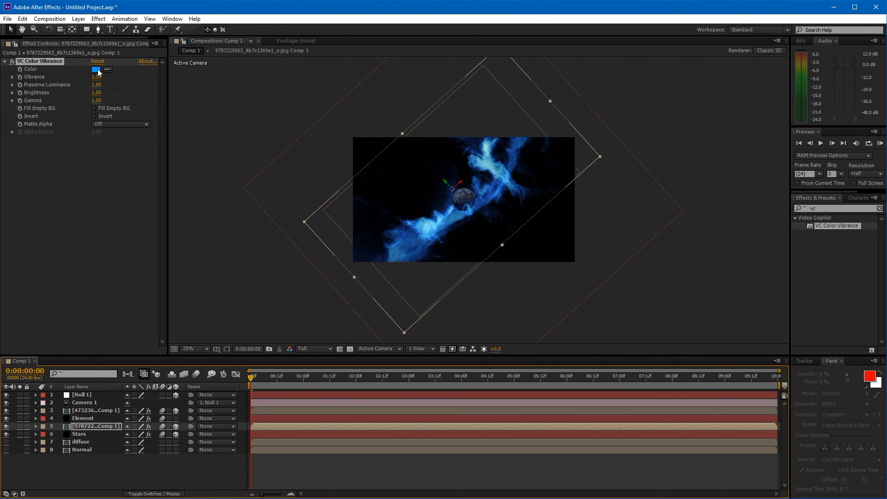
click(98, 70)
drag(142, 71, 141, 76)
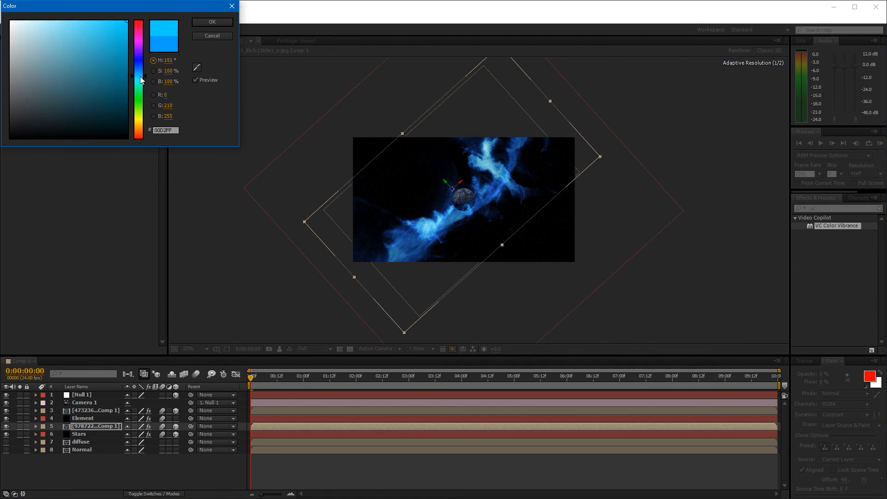
click(199, 25)
scroll(519, 209, up, 2)
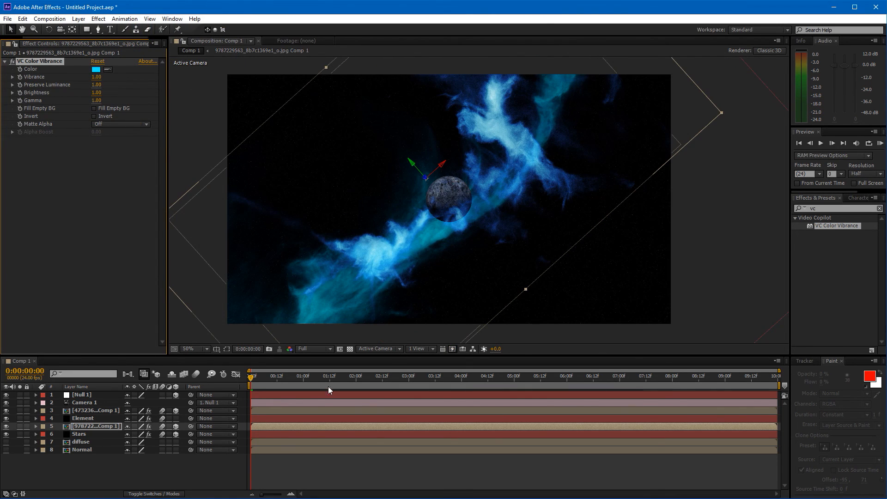
drag(250, 381, 372, 373)
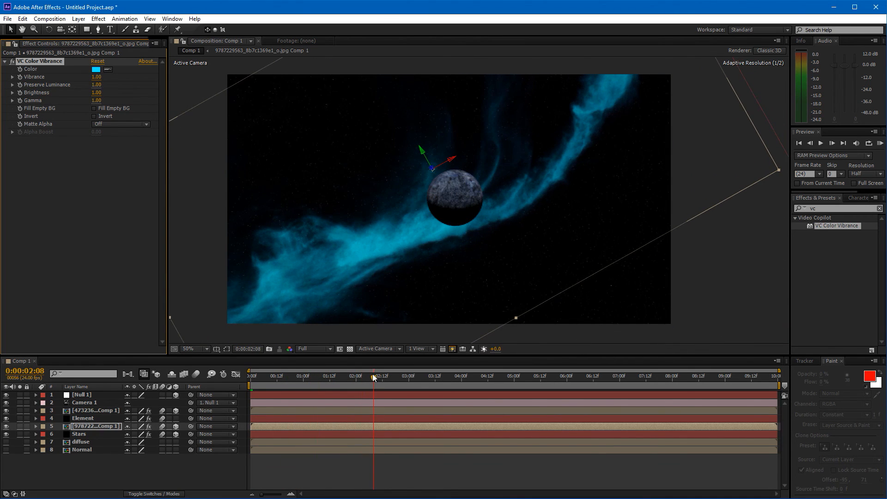
click(82, 427)
key(ctrl+d)
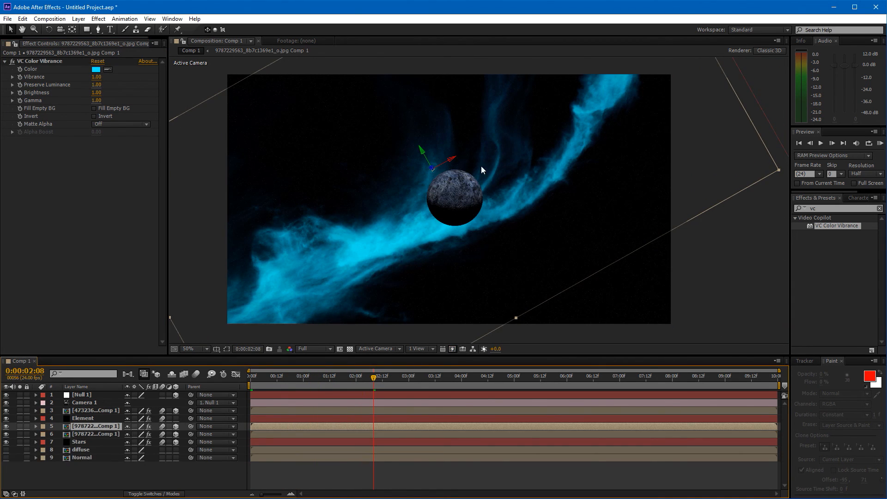
drag(431, 169, 424, 187)
drag(297, 284, 757, 494)
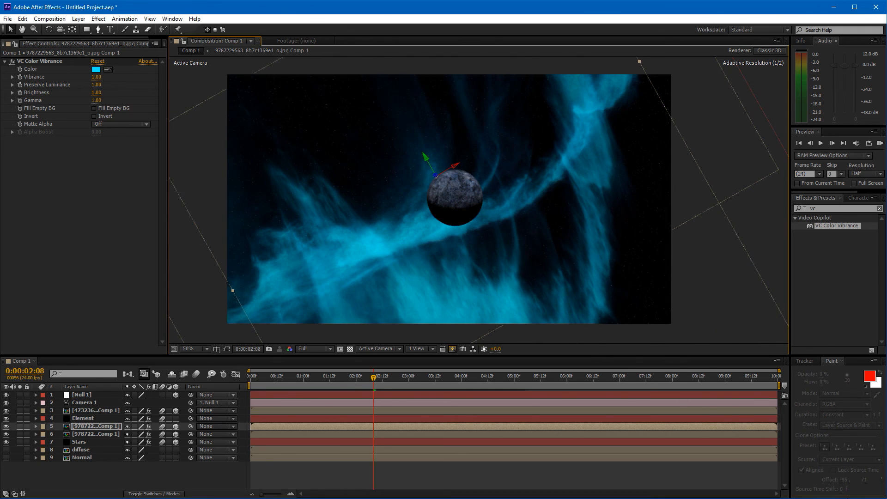
drag(512, 300, 438, 121)
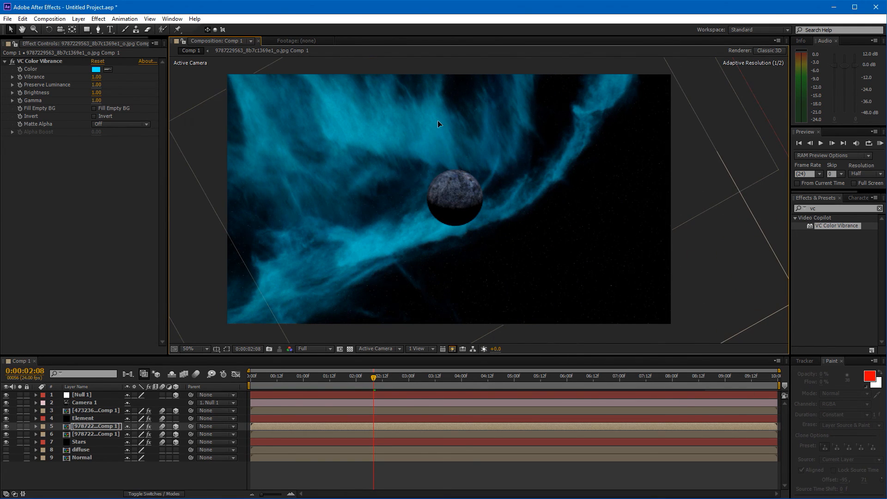
click(96, 70)
drag(140, 80, 140, 83)
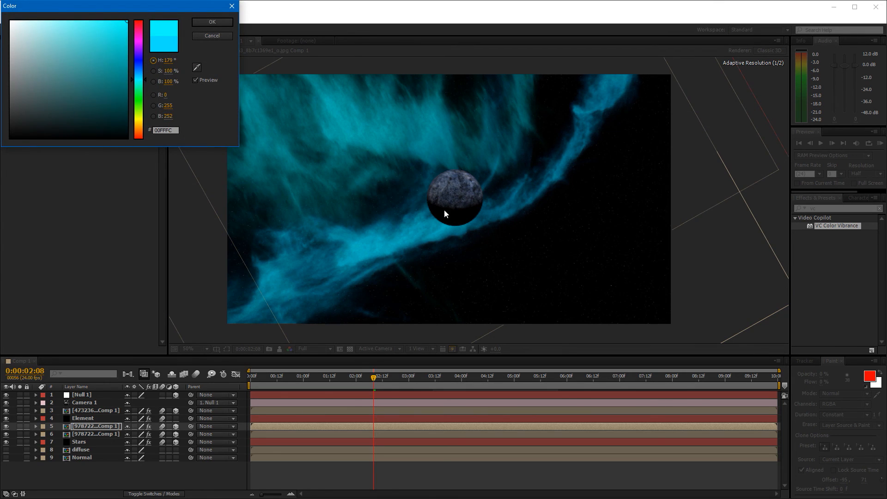
click(213, 22)
key(comma)
key(comma)
key(comma)
drag(373, 378, 457, 378)
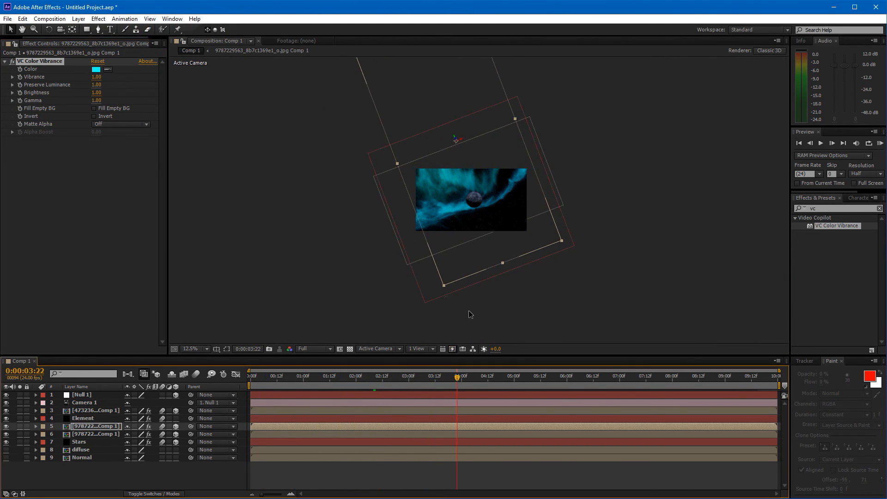
key(period)
key(period)
drag(281, 375, 157, 392)
click(100, 411)
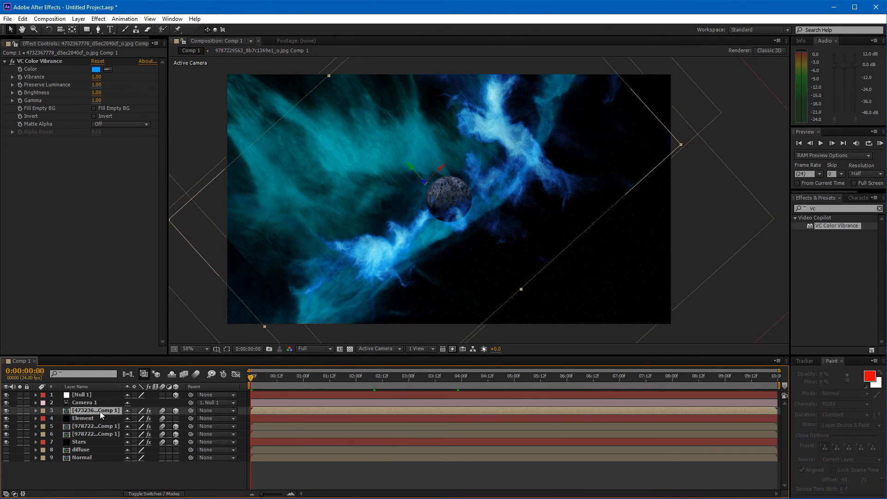
key(ctrl+d)
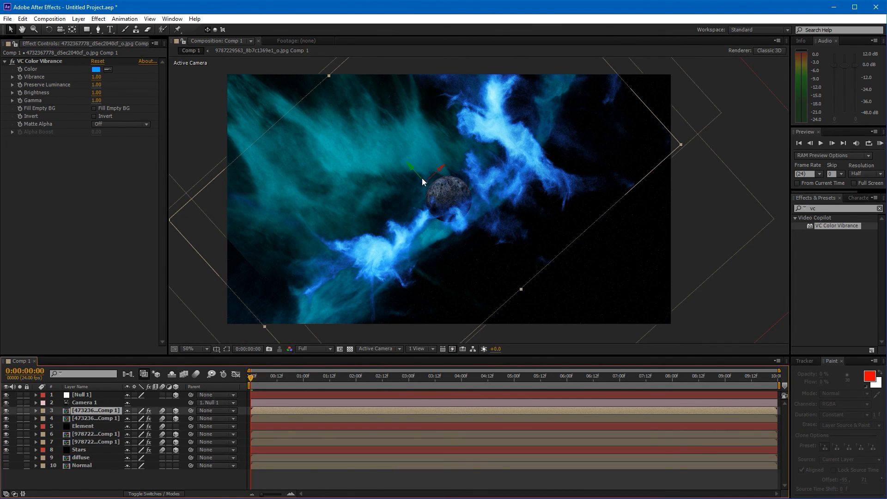
drag(425, 184, 538, 135)
drag(548, 79, 809, 3)
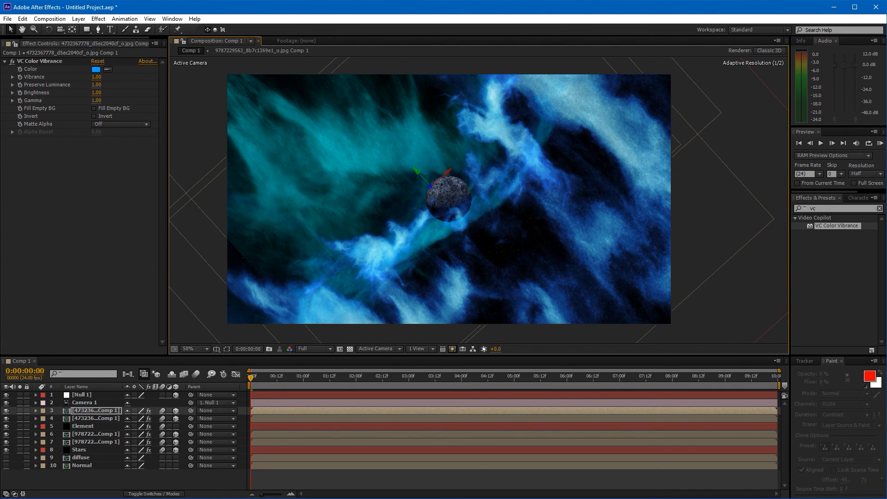
click(277, 377)
drag(290, 381, 328, 376)
drag(446, 159, 268, 498)
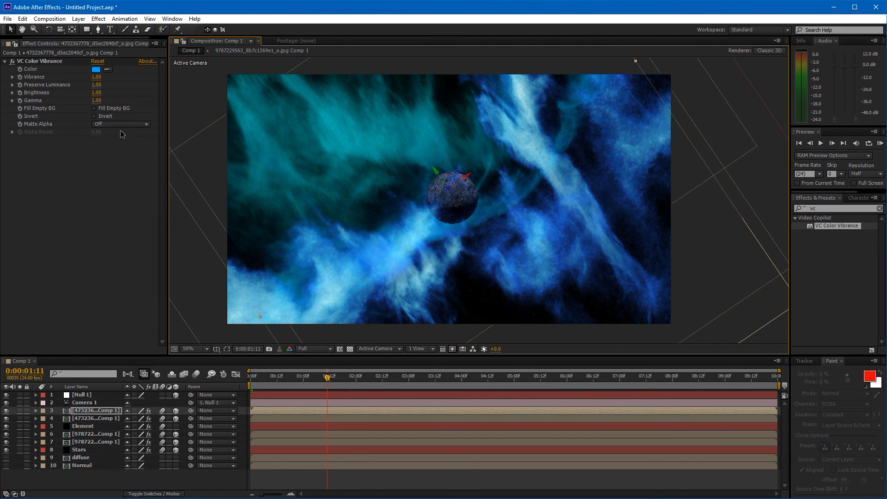
click(96, 70)
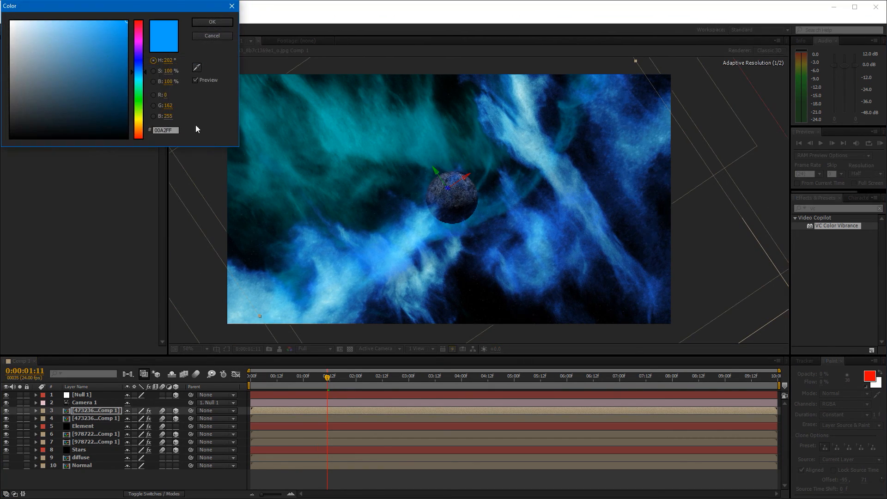
click(140, 61)
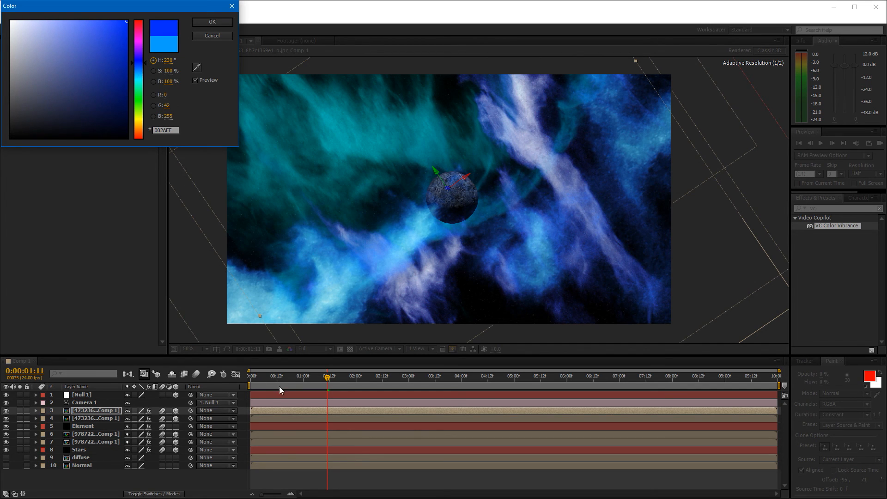
click(212, 22)
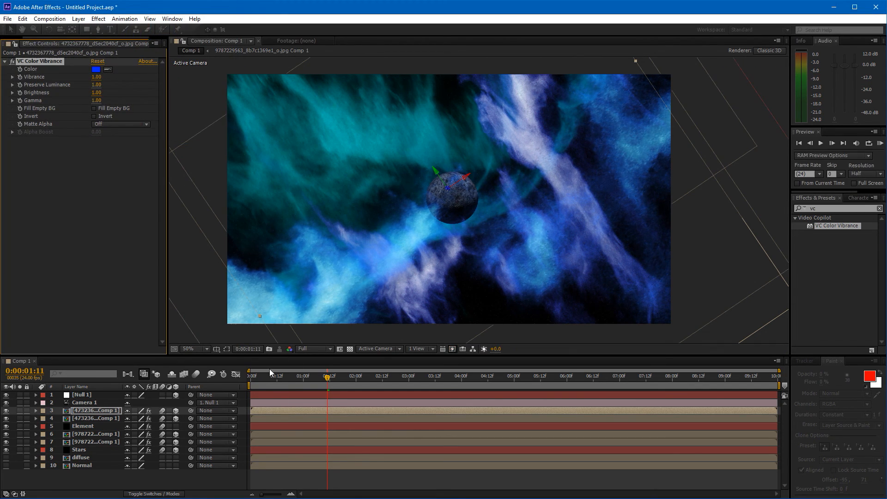
drag(286, 383, 208, 382)
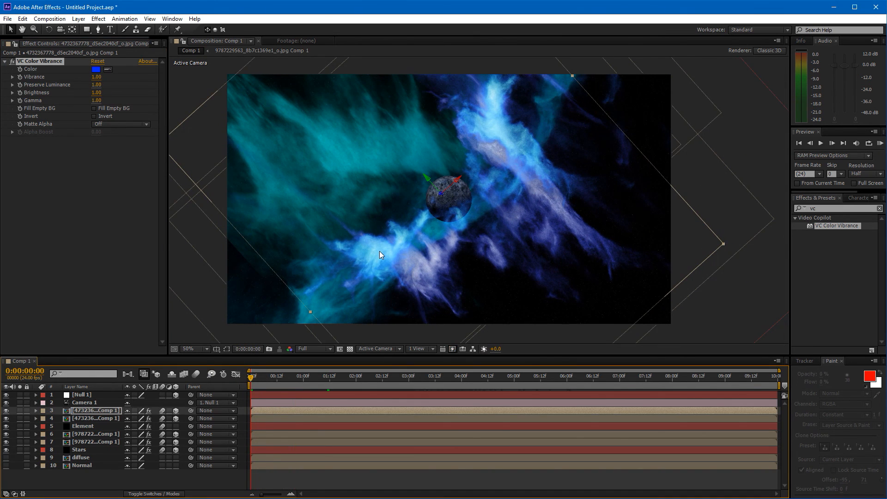
click(95, 419)
key(comma)
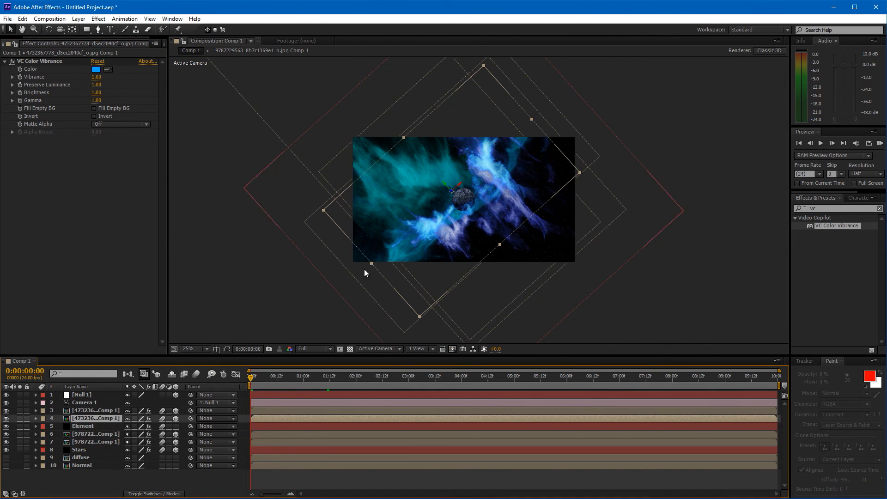
drag(371, 261, 322, 306)
drag(286, 383, 192, 375)
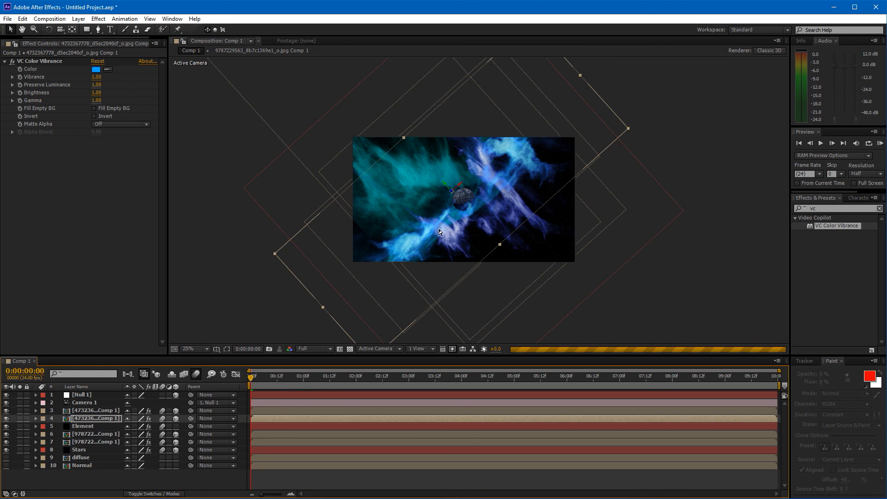
key(period)
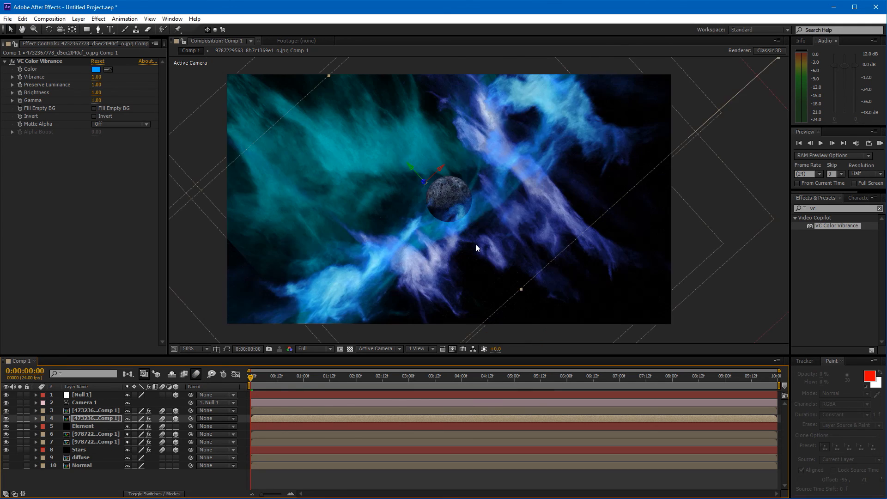
- Create a point light with the color 8E9BFF and lower the composition preview resolution to Half
click(78, 18)
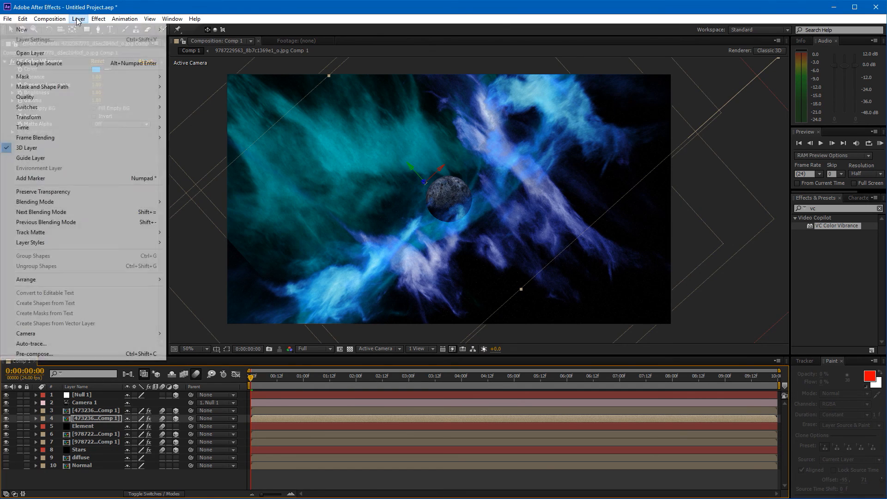
mouse_move(75, 30)
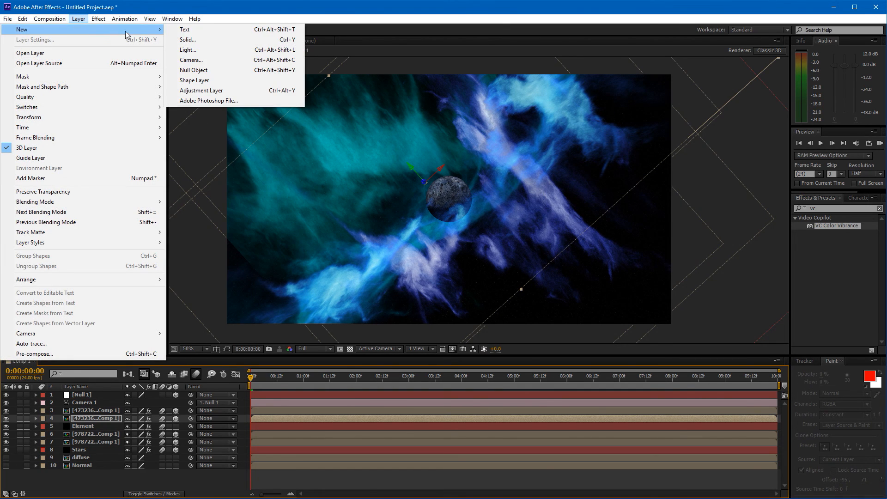
click(190, 49)
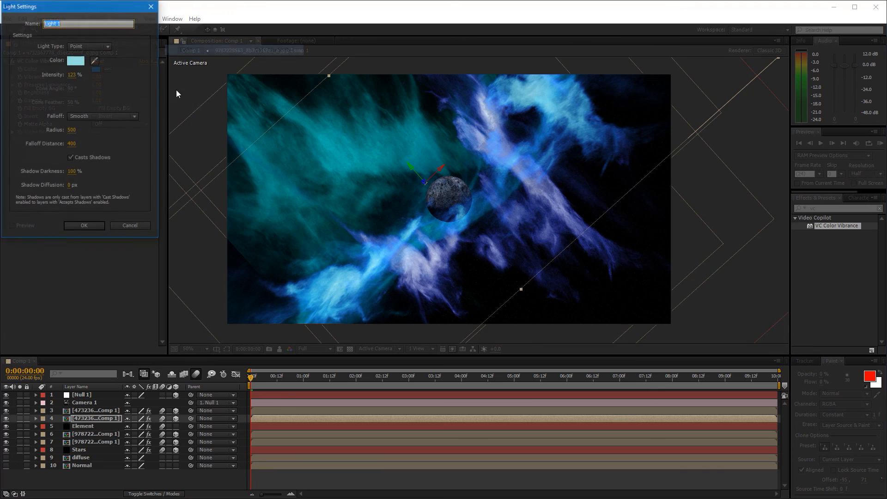
click(77, 61)
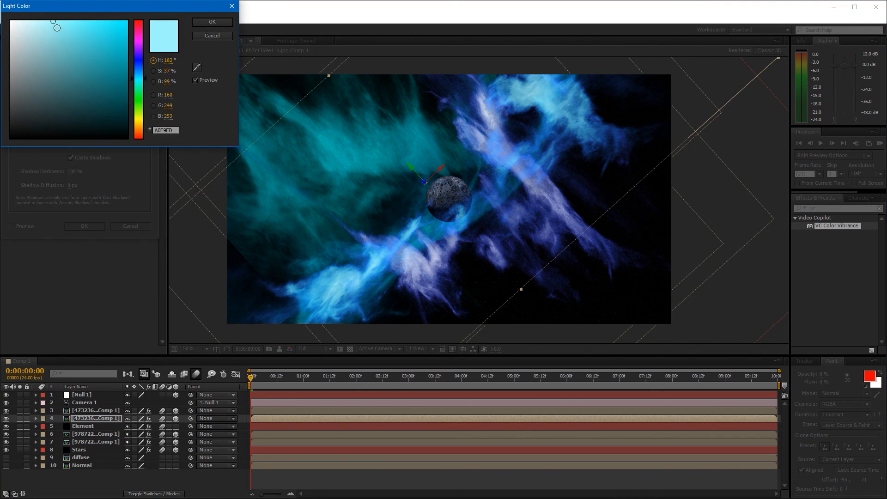
click(141, 68)
drag(142, 70, 138, 62)
click(64, 21)
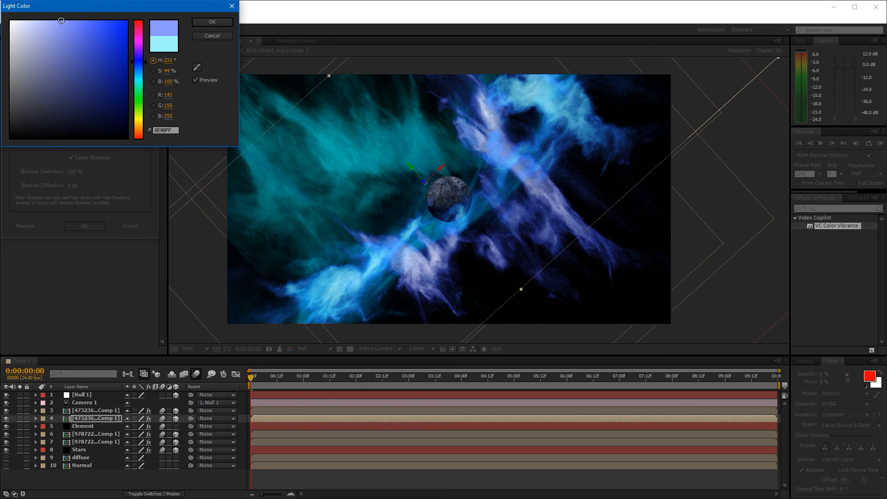
click(212, 20)
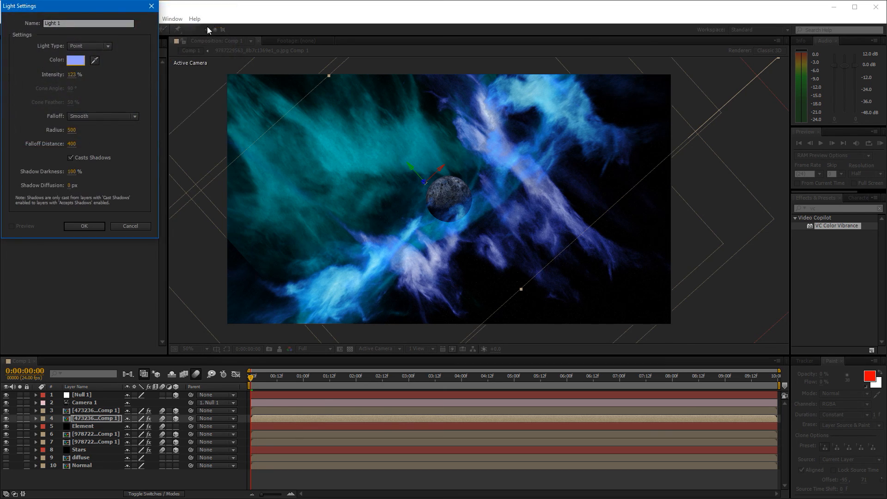
click(84, 226)
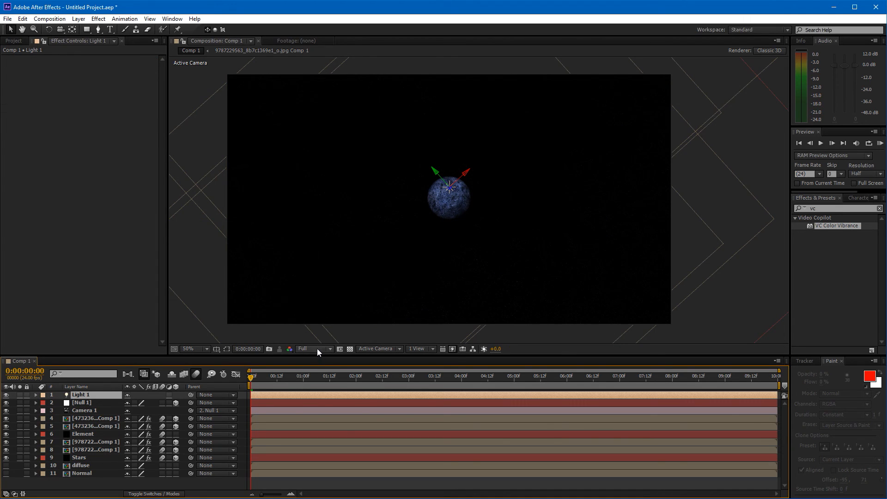
click(317, 349)
click(328, 385)
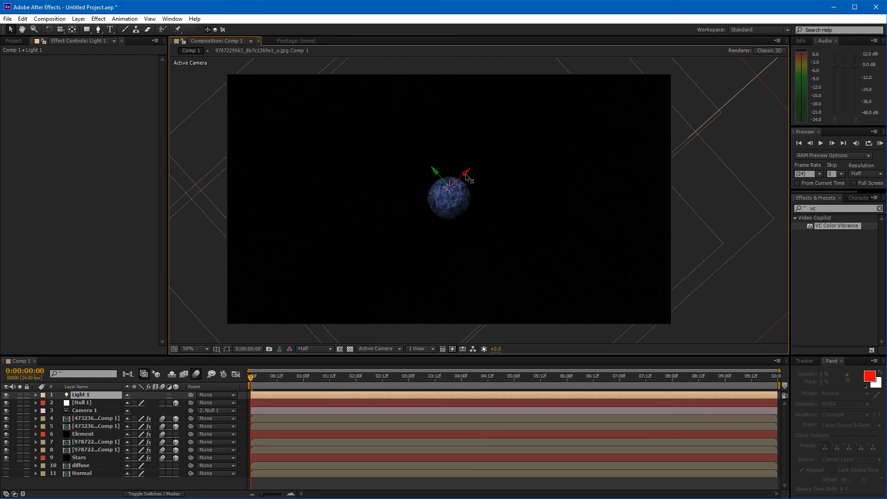
- Move the point light away from the planet along its axes, checking at 0:00:05:18, so only part of the sphere is lit
drag(577, 137, 650, 122)
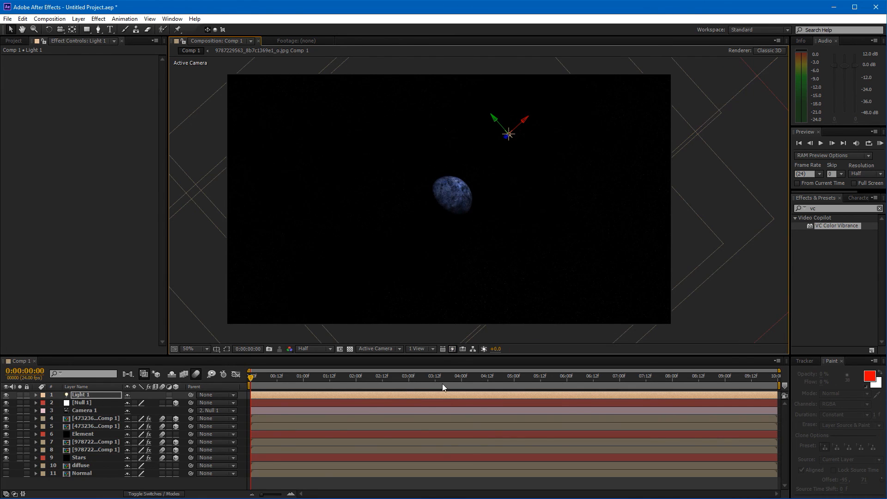
click(553, 376)
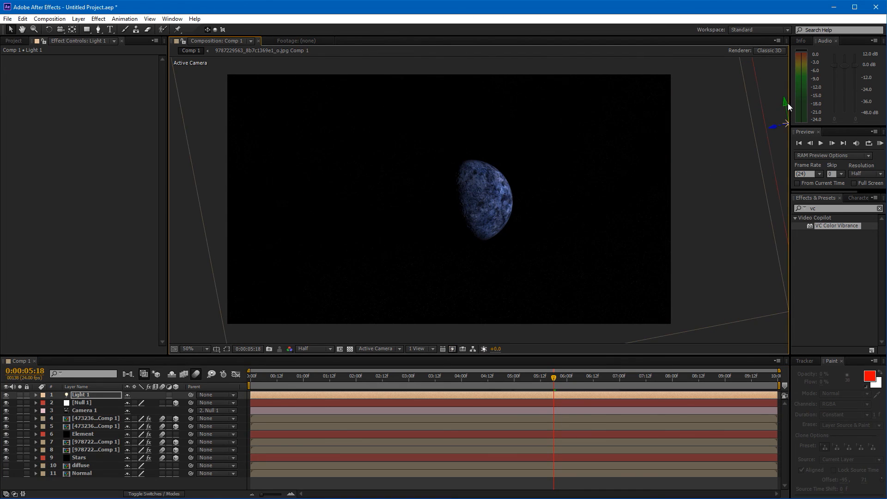
drag(785, 105, 741, 4)
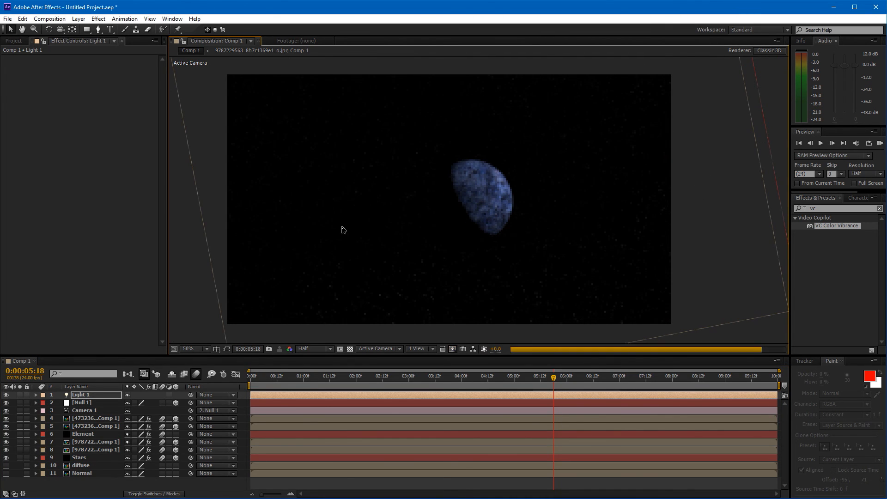
click(88, 419)
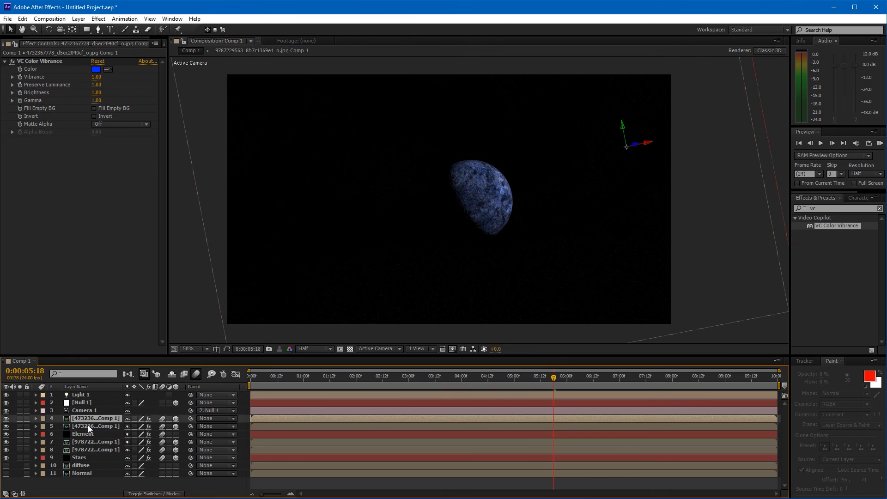
shift+click(87, 425)
key(a)
key(a)
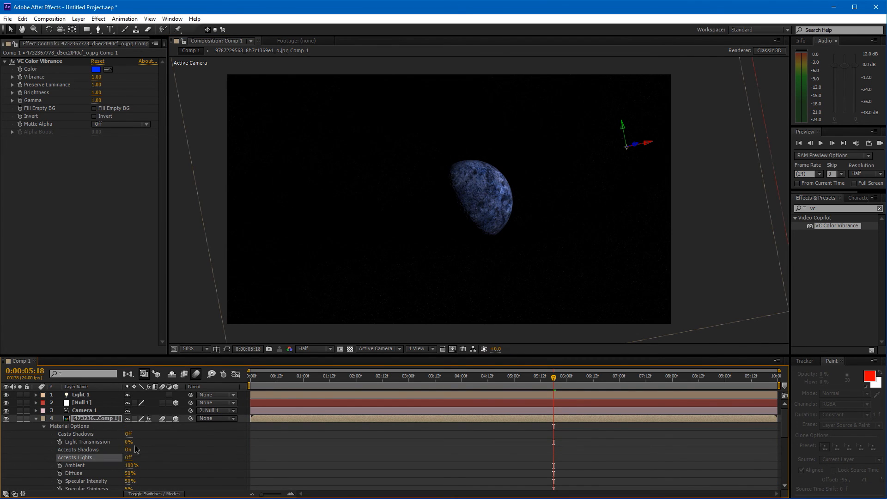
click(36, 419)
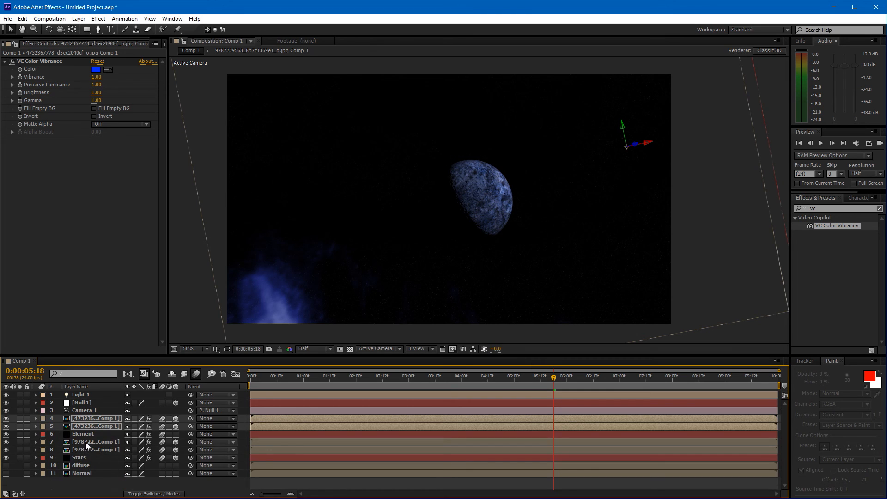
click(86, 442)
key(a)
key(a)
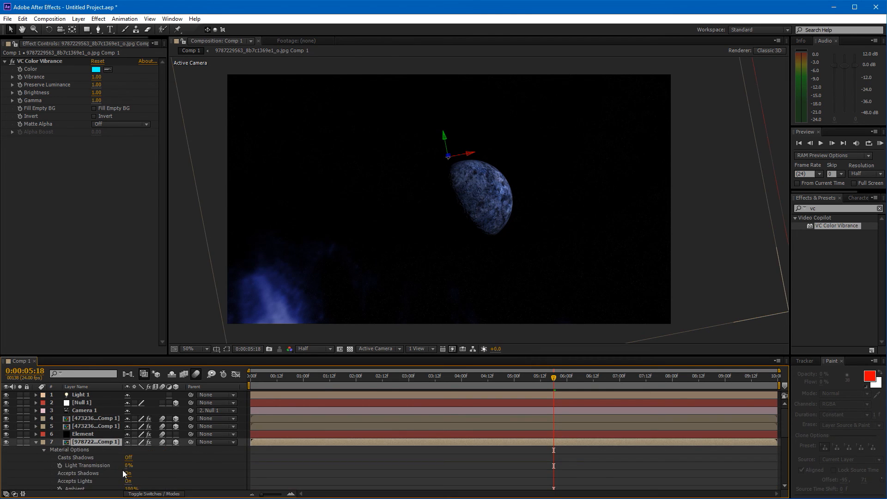
click(128, 481)
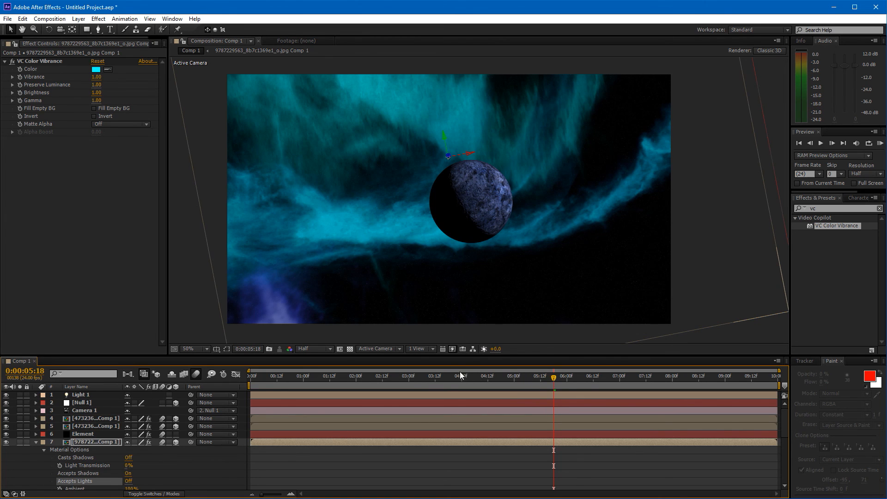
- Return to 0:00:00:00 and play a RAM preview to check the lit planet and clouds in motion
drag(373, 375, 207, 384)
drag(266, 388, 204, 389)
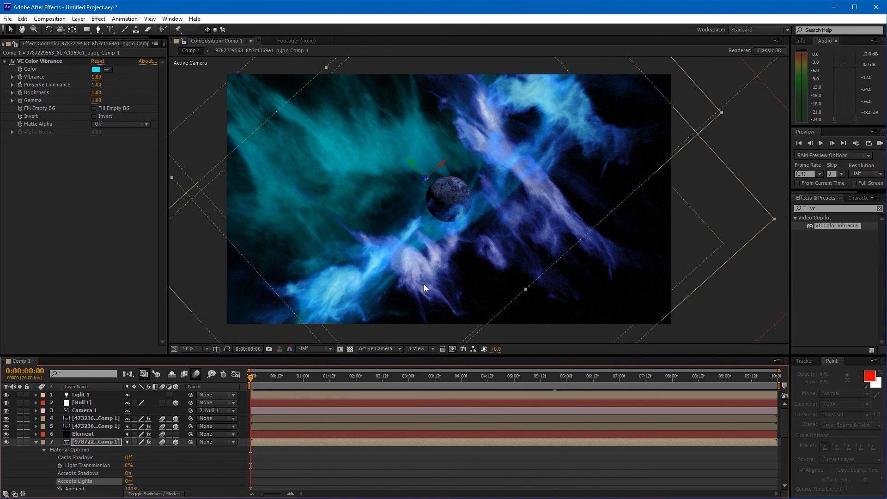
key(KP_0)
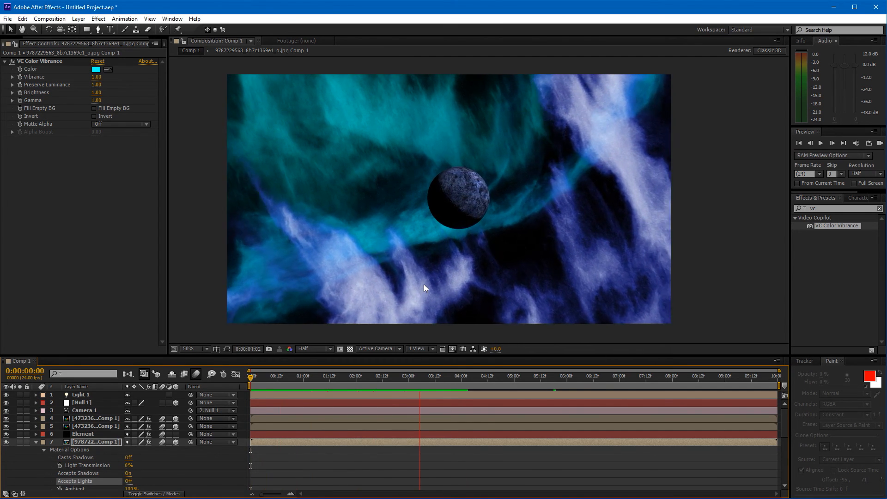
key(space)
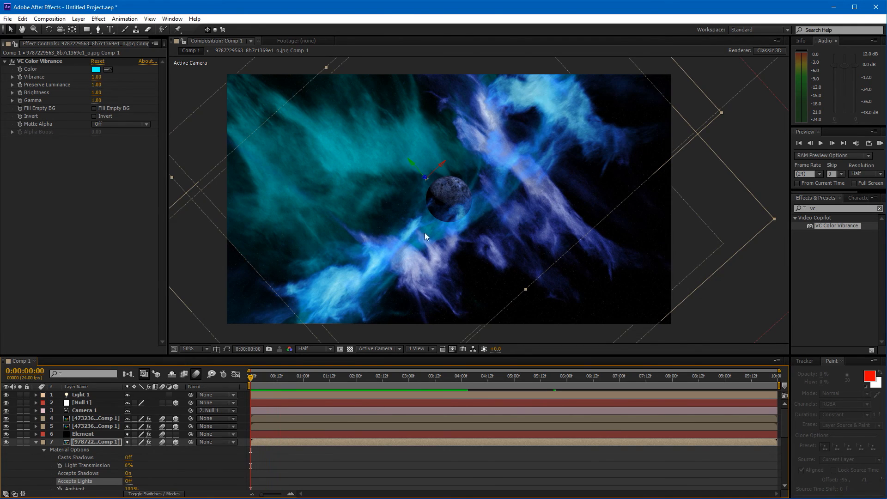
- Set the Element layer's Group 1 Particle Size to 31.60 to enlarge the planet and start a RAM preview
click(89, 402)
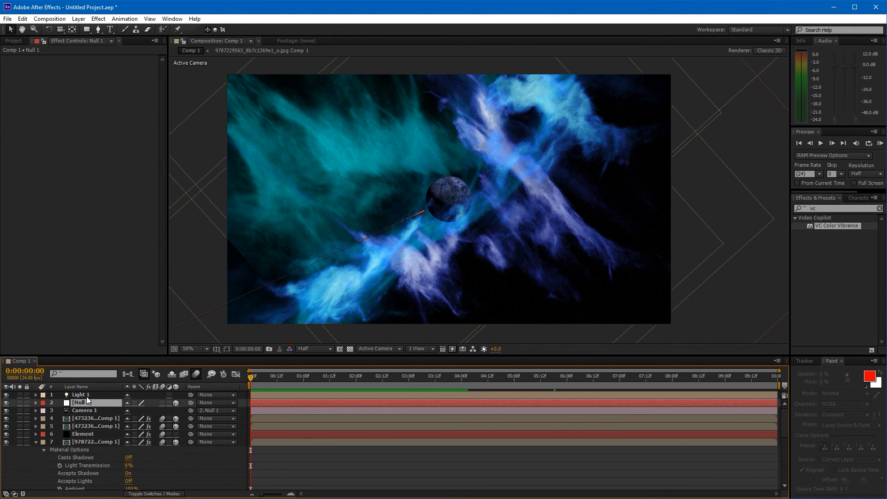
click(80, 435)
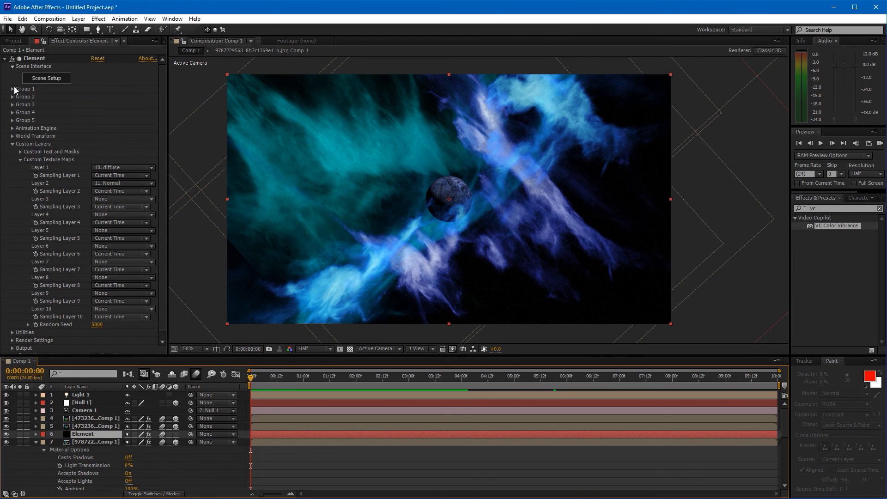
click(13, 89)
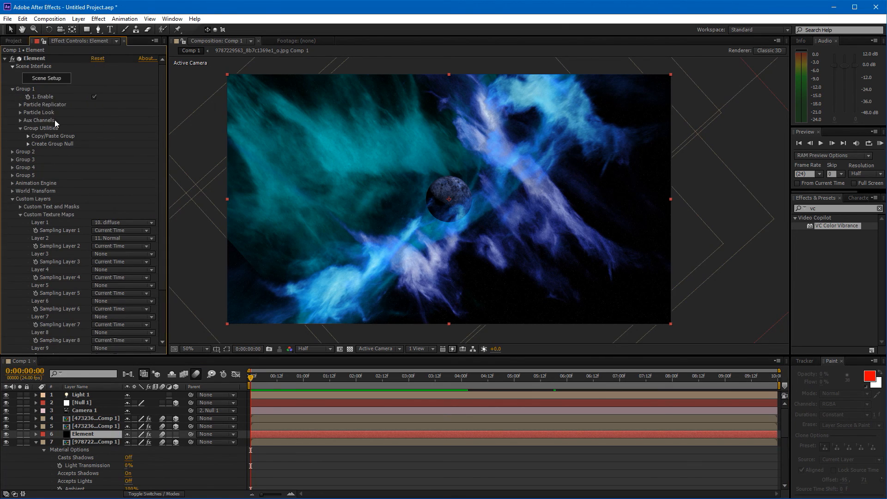
click(20, 113)
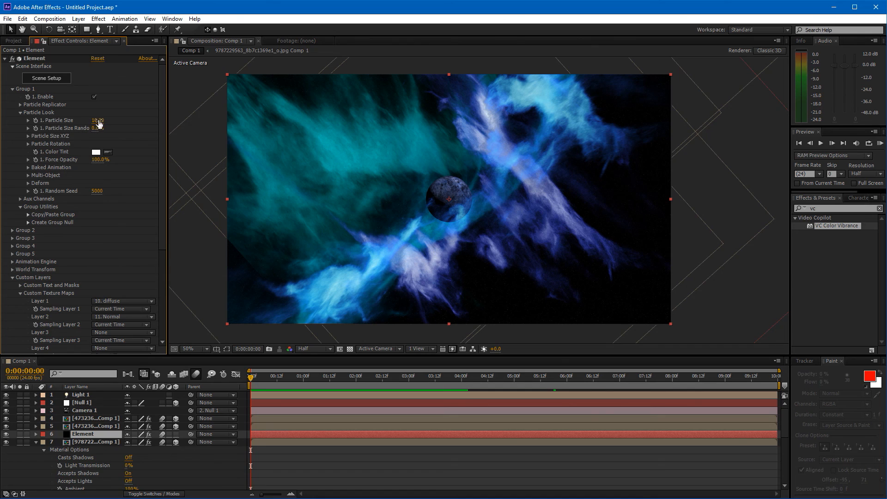
drag(101, 120, 203, 127)
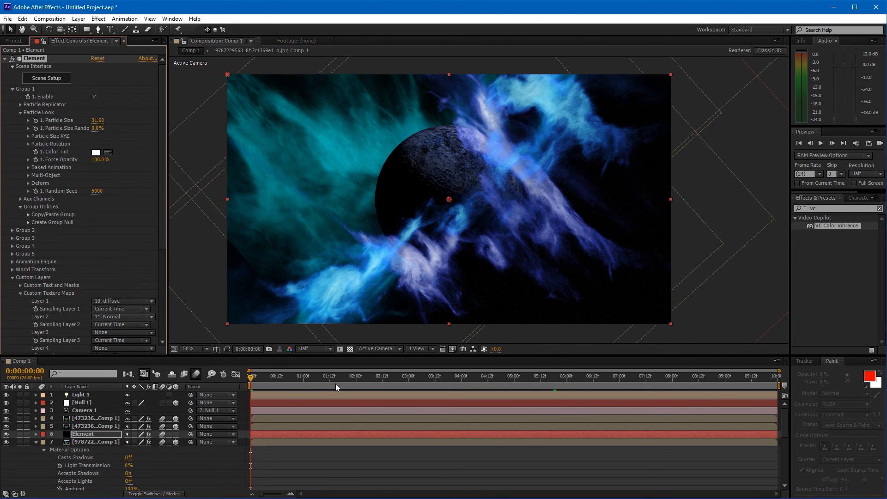
key(KP_0)
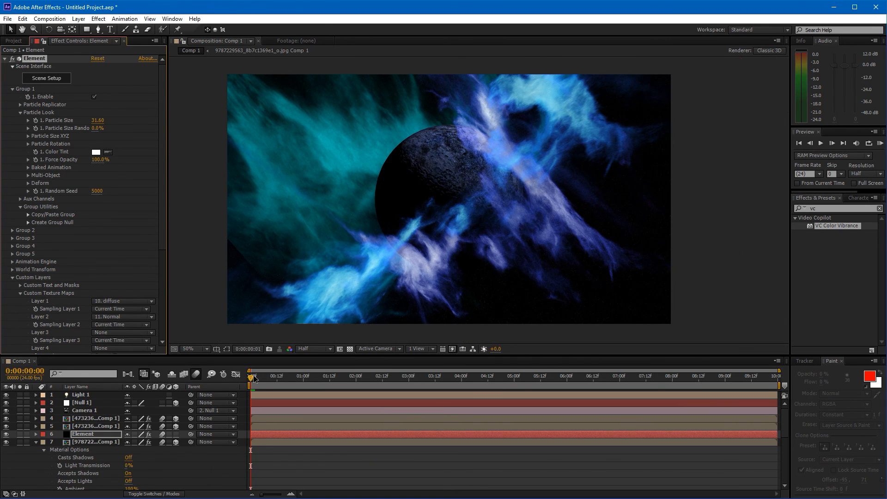